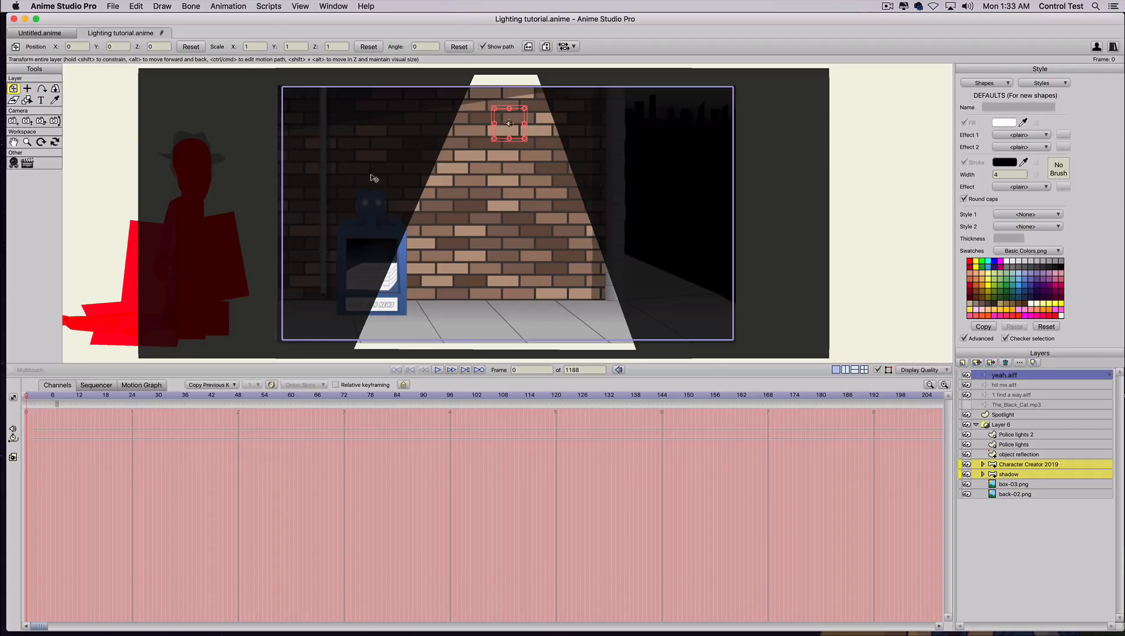
- Scrub through the walk-in animation to frame 126 and render that frame to examine the full lighting
left_click_drag(31, 402, 519, 404)
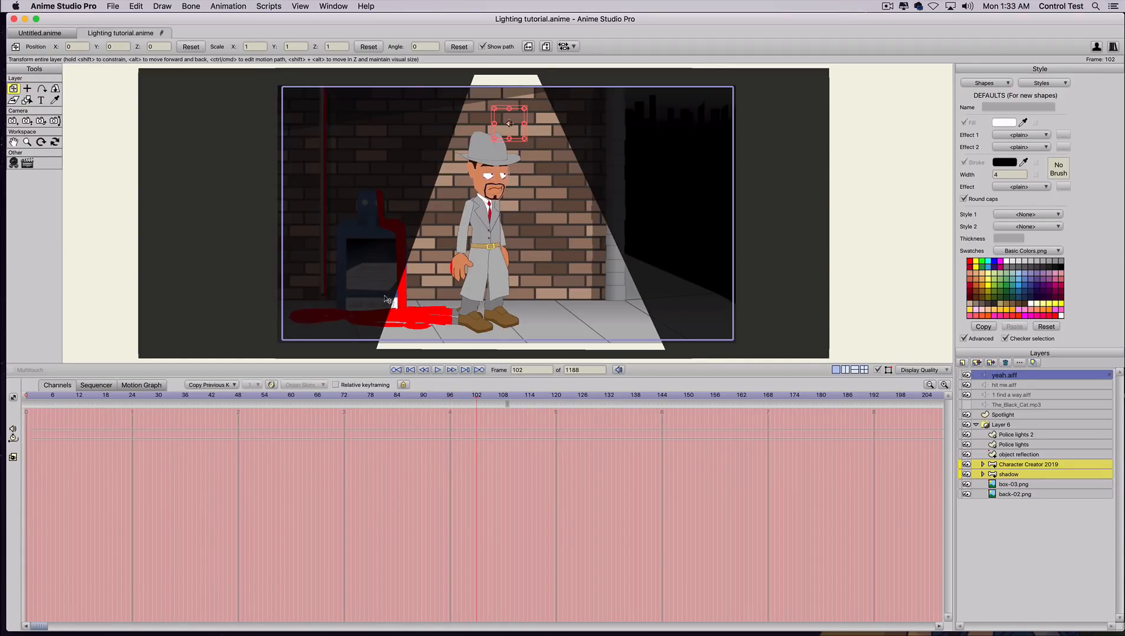
left_click_drag(96, 399, 468, 361)
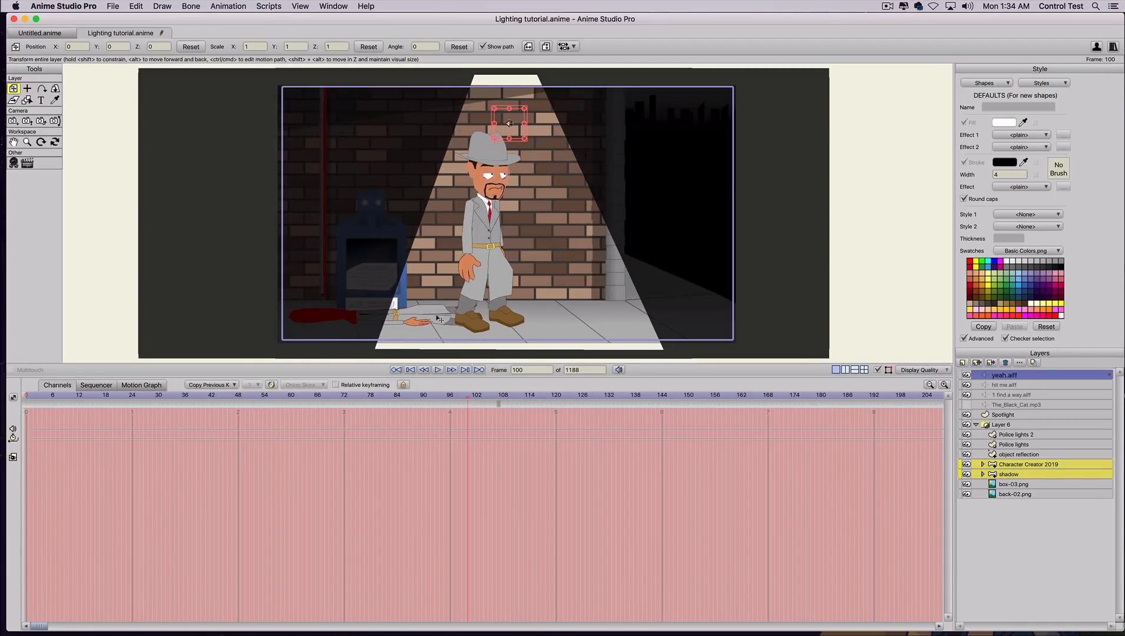
left_click(368, 396)
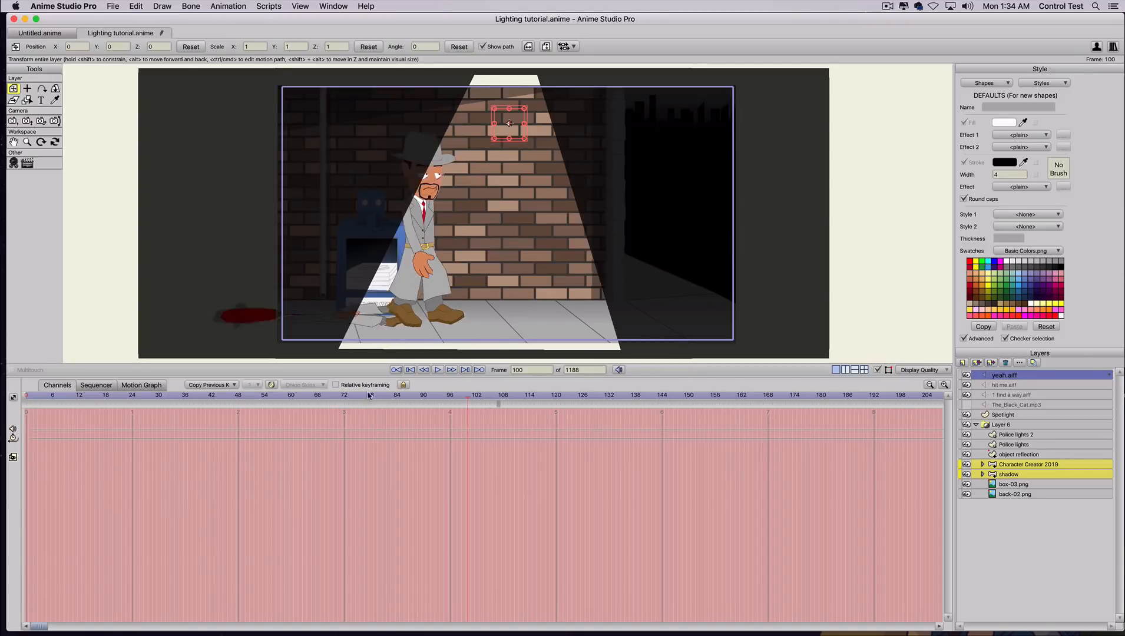
left_click_drag(492, 398, 582, 392)
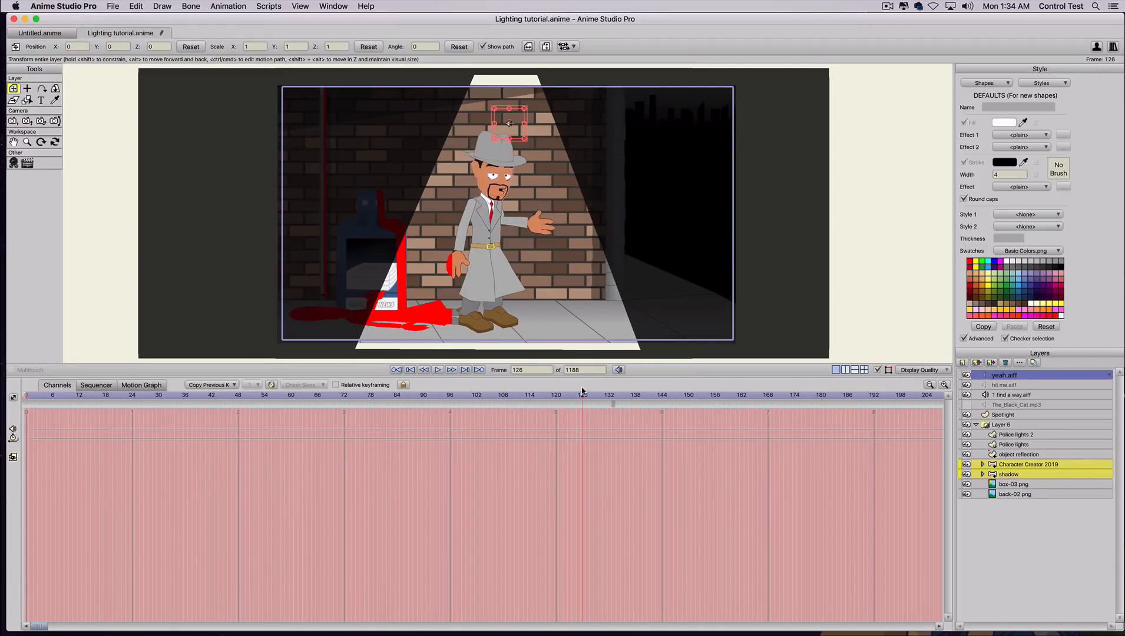
key("super+r")
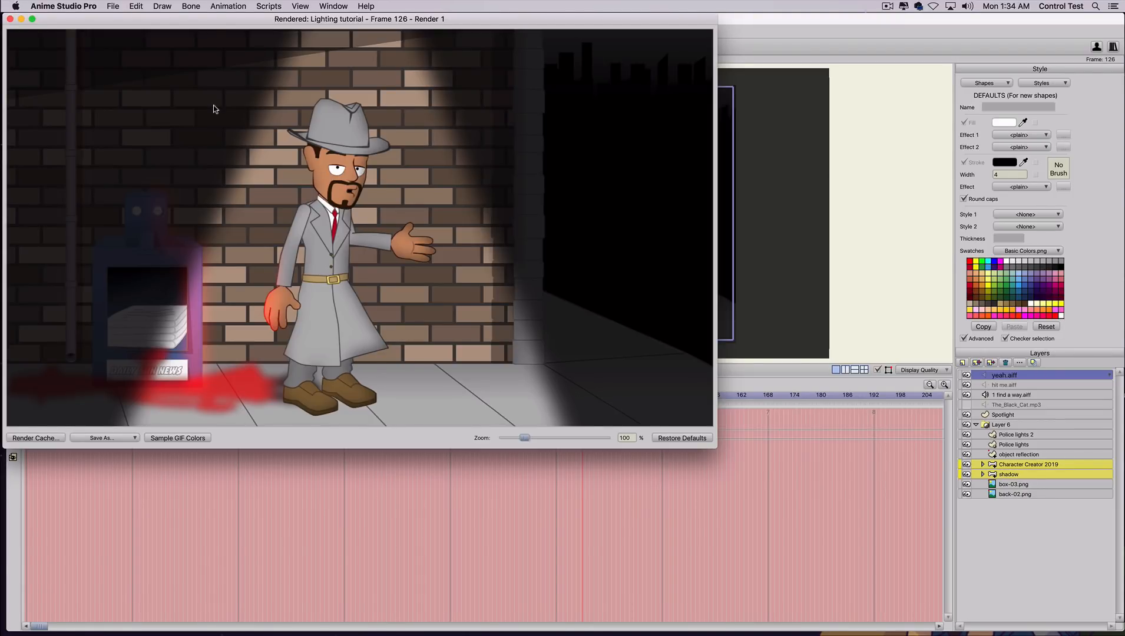
left_click(10, 19)
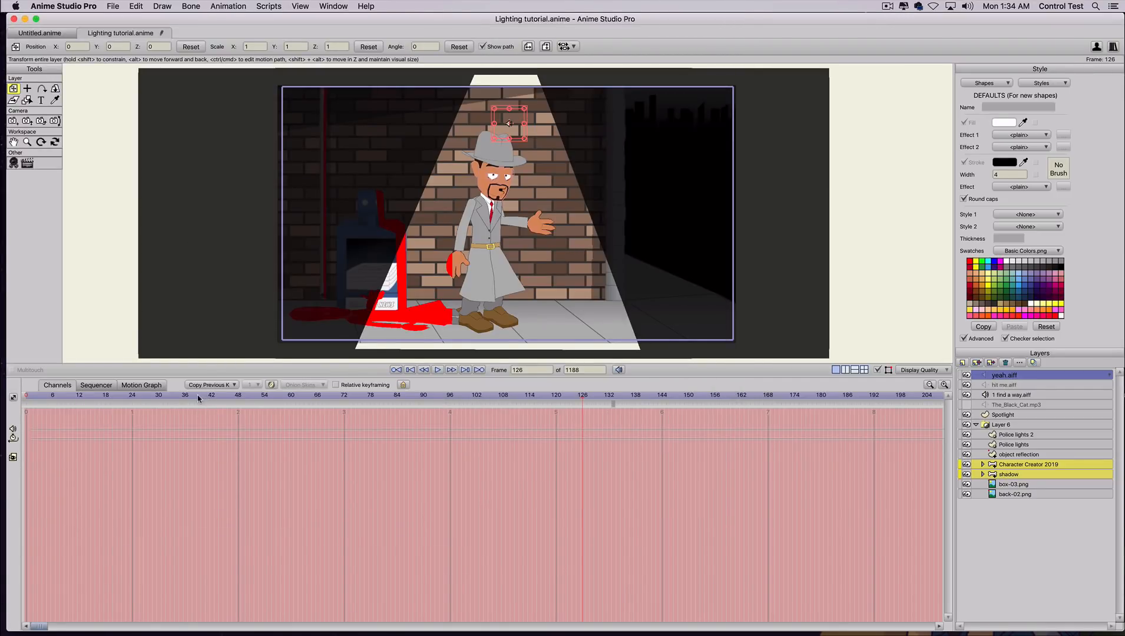
- Return to frame 13 and briefly hide and restore the back-02.png and box-03.png layers to examine the background pieces
left_click(229, 398)
left_click_drag(490, 399, 362, 378)
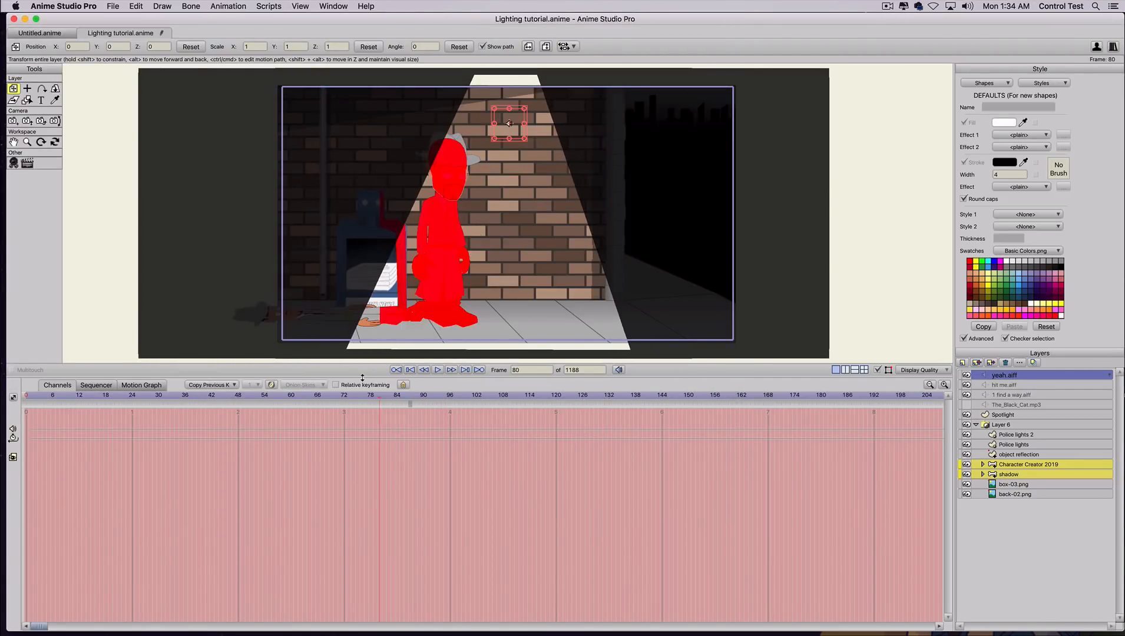
left_click(85, 398)
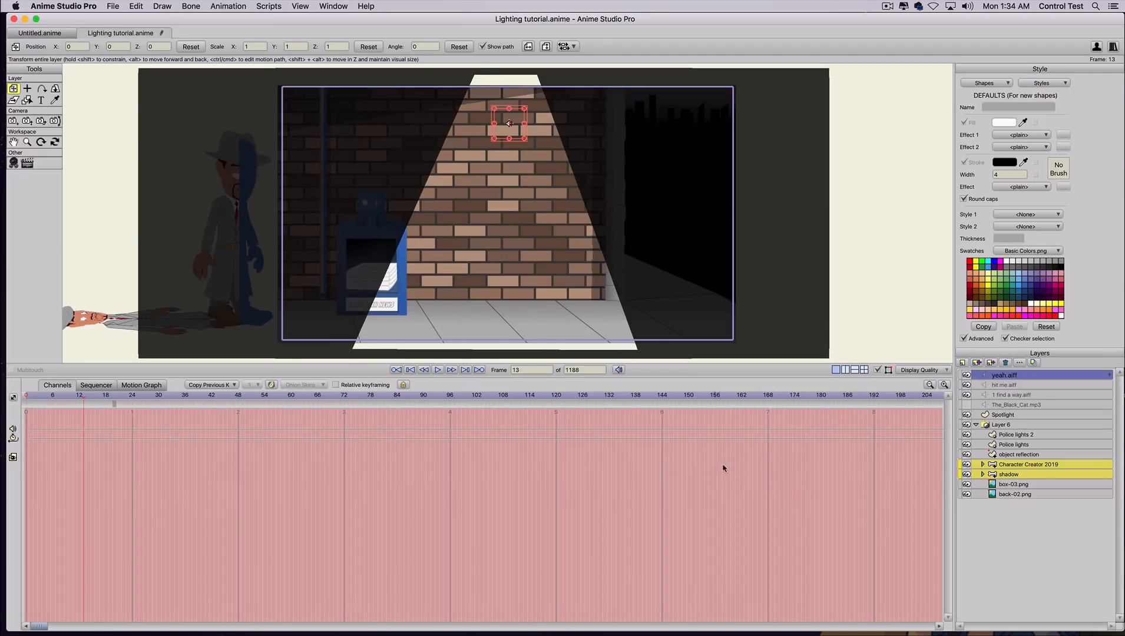
left_click(967, 495)
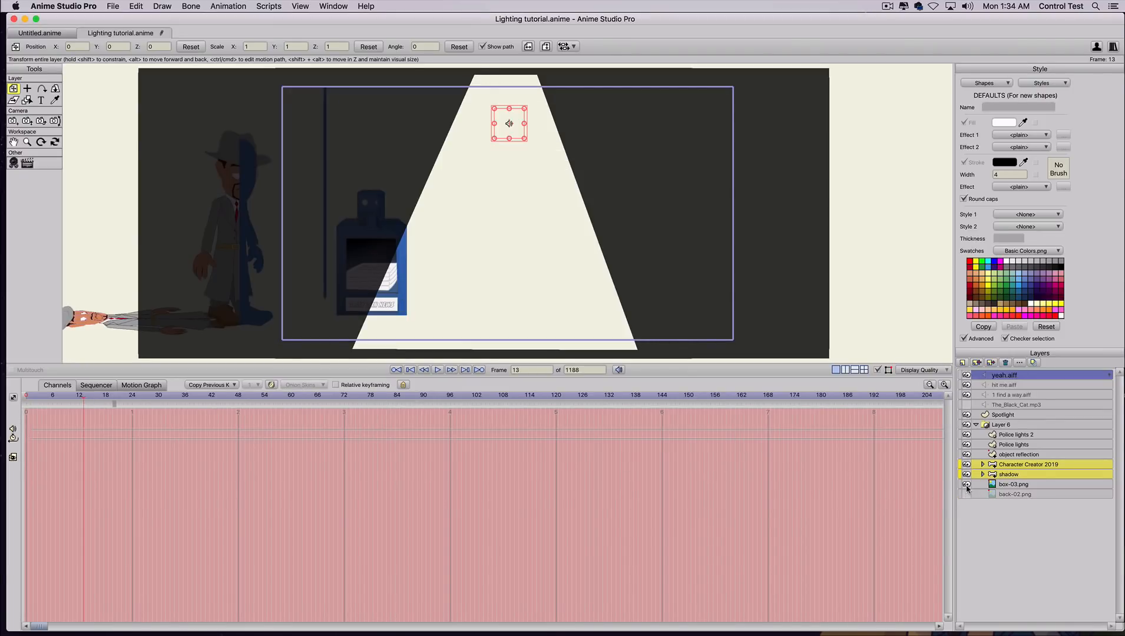
left_click(967, 485)
left_click(967, 495)
left_click(966, 484)
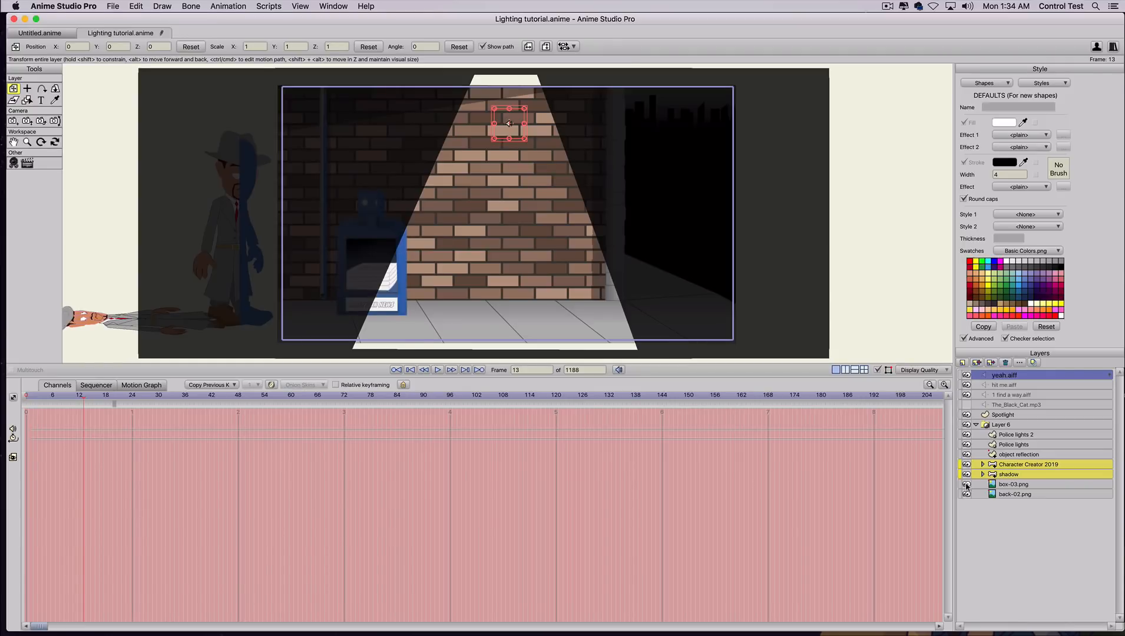
- Hide the Police lights, Police lights 2, Spotlight and shadow layers
left_click(966, 444)
left_click(967, 435)
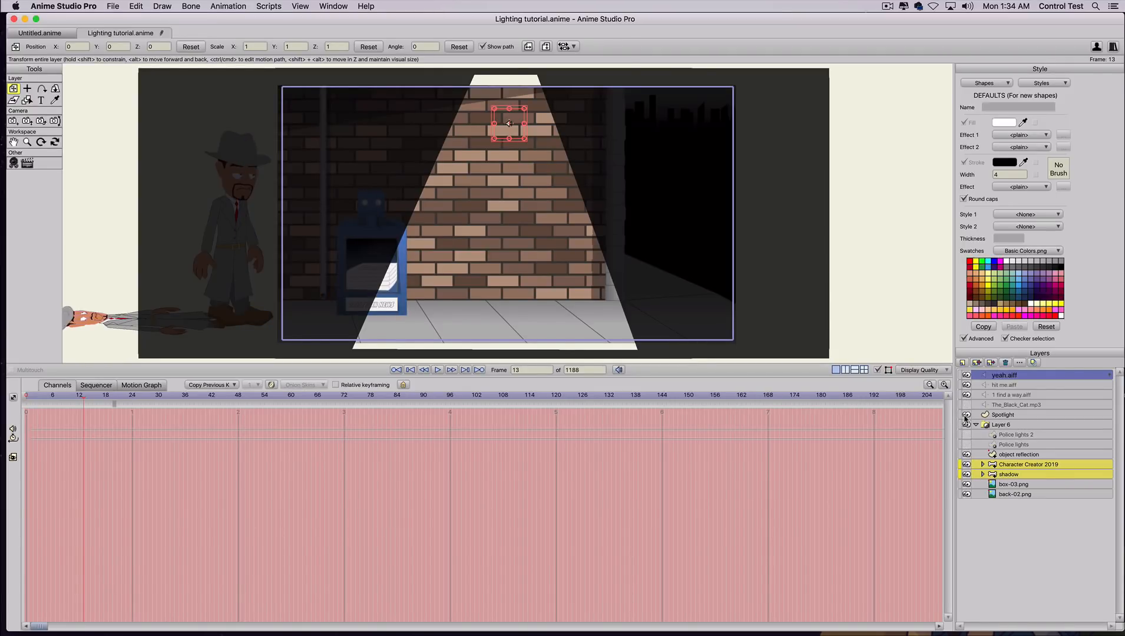
left_click(967, 414)
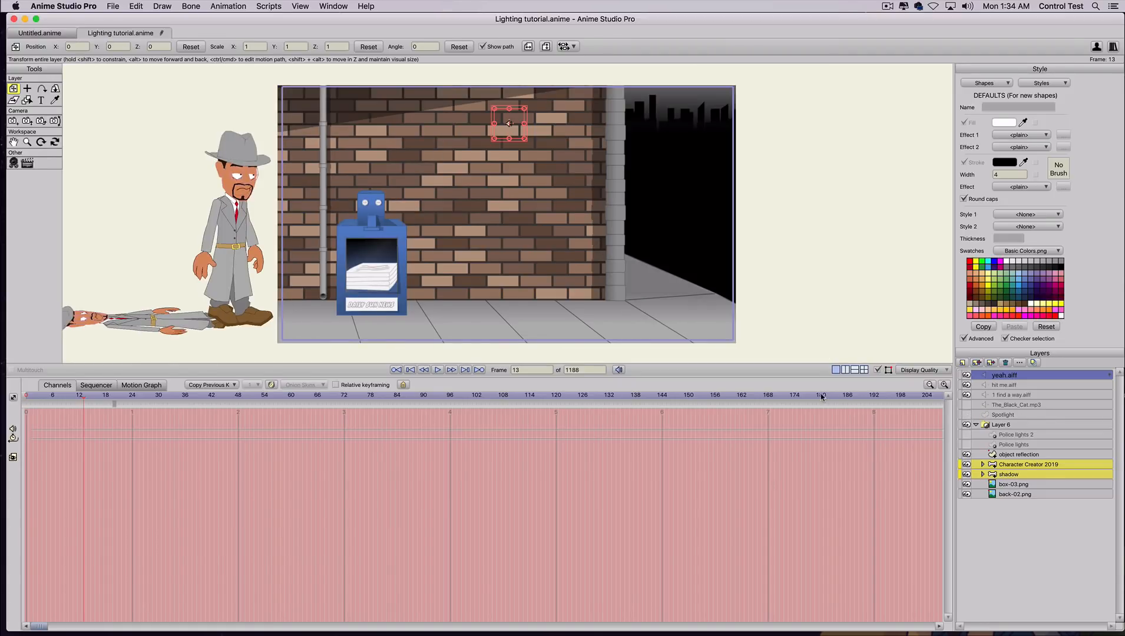
left_click(967, 474)
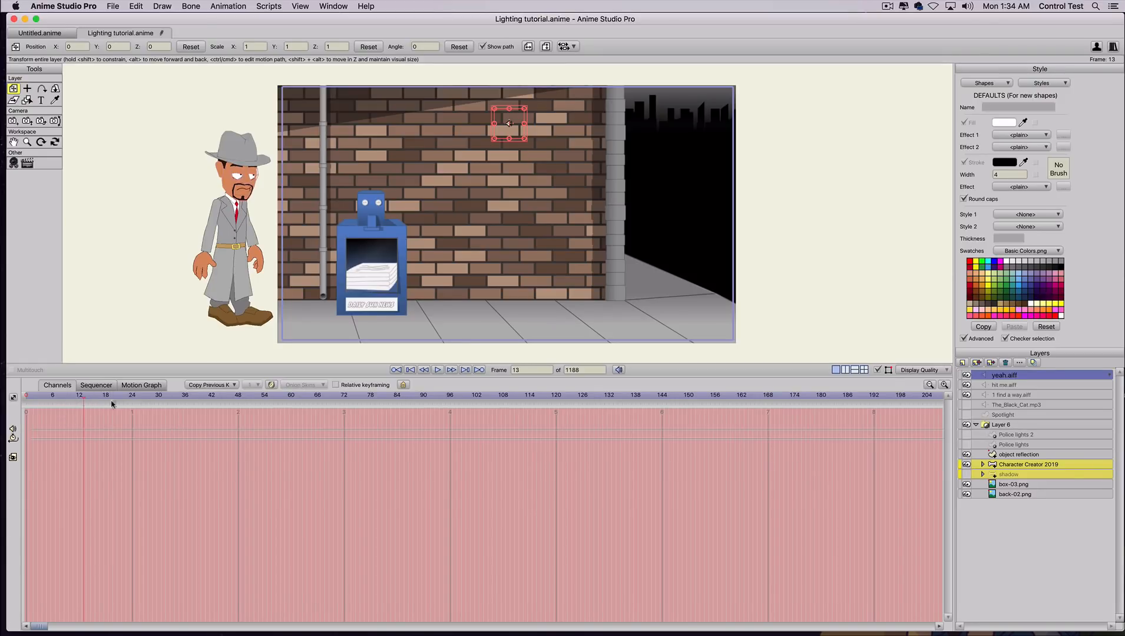
- Scrub to frame 101 and render the frame to examine the scene without its lights and cast shadow
left_click_drag(189, 407, 471, 385)
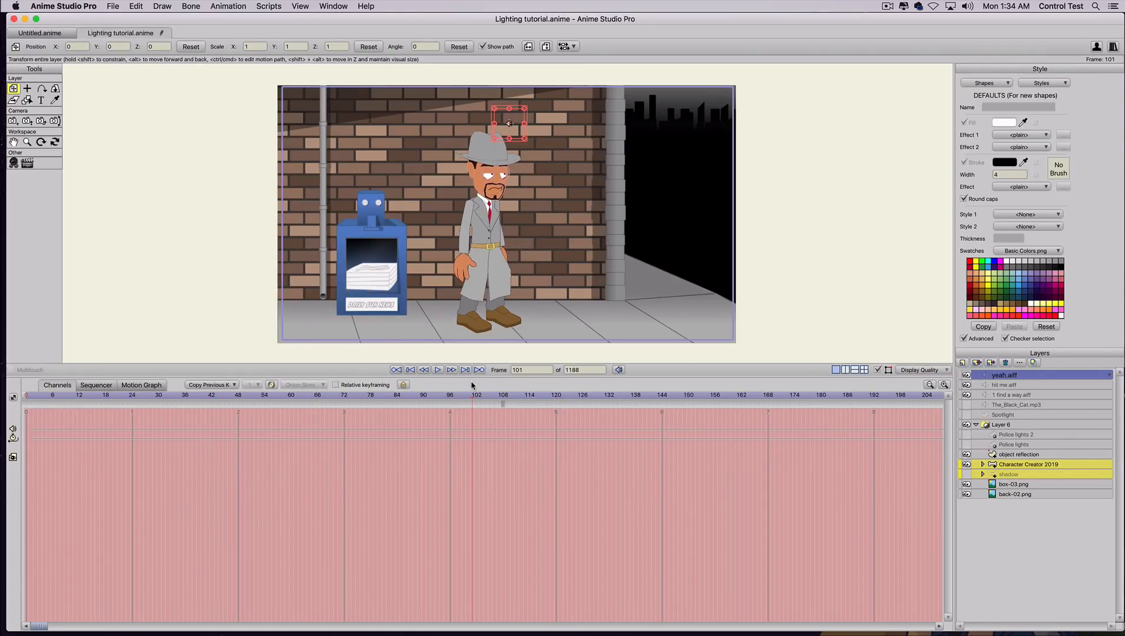
key("super+r")
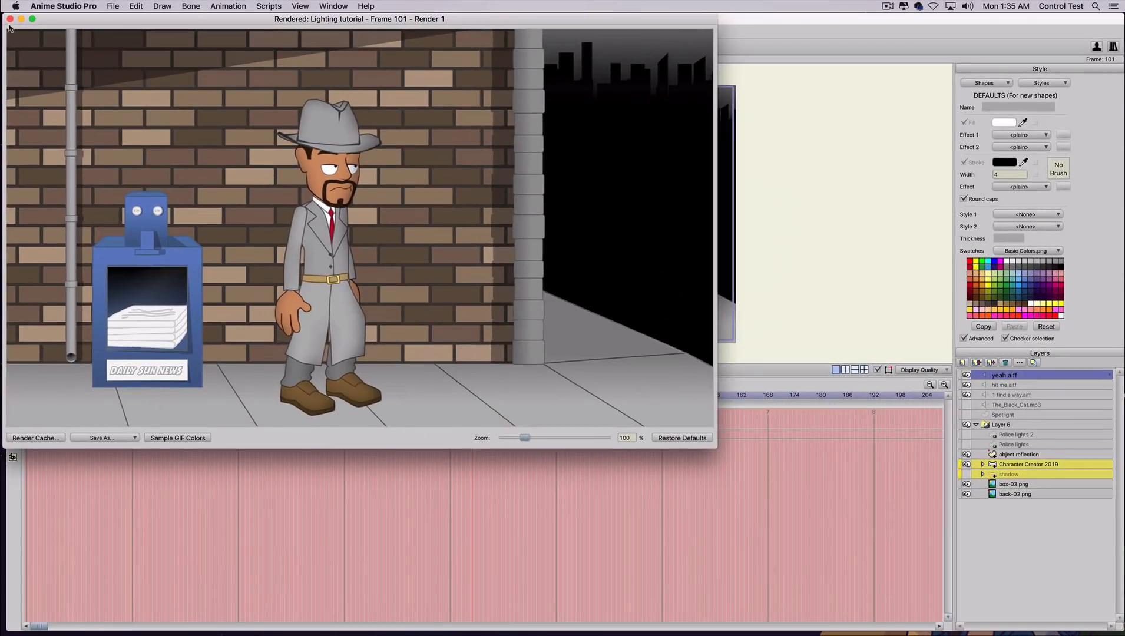
left_click(10, 19)
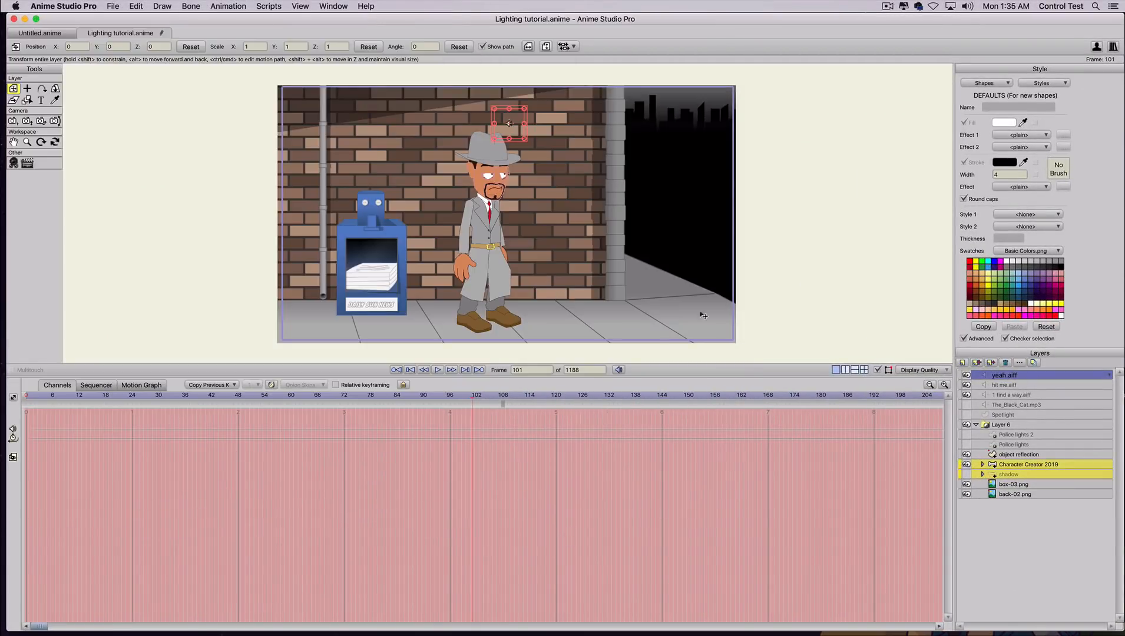
- Turn off layer shading on the Character Creator 2019 layer at frame 101
left_click(1016, 465)
double_click(1015, 465)
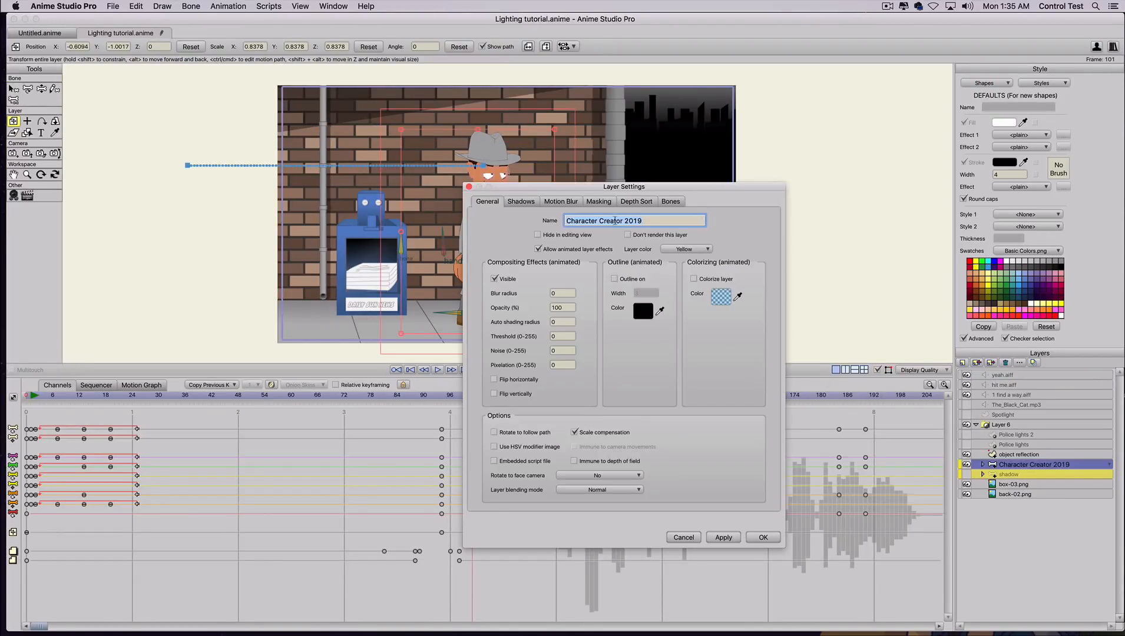
left_click(531, 205)
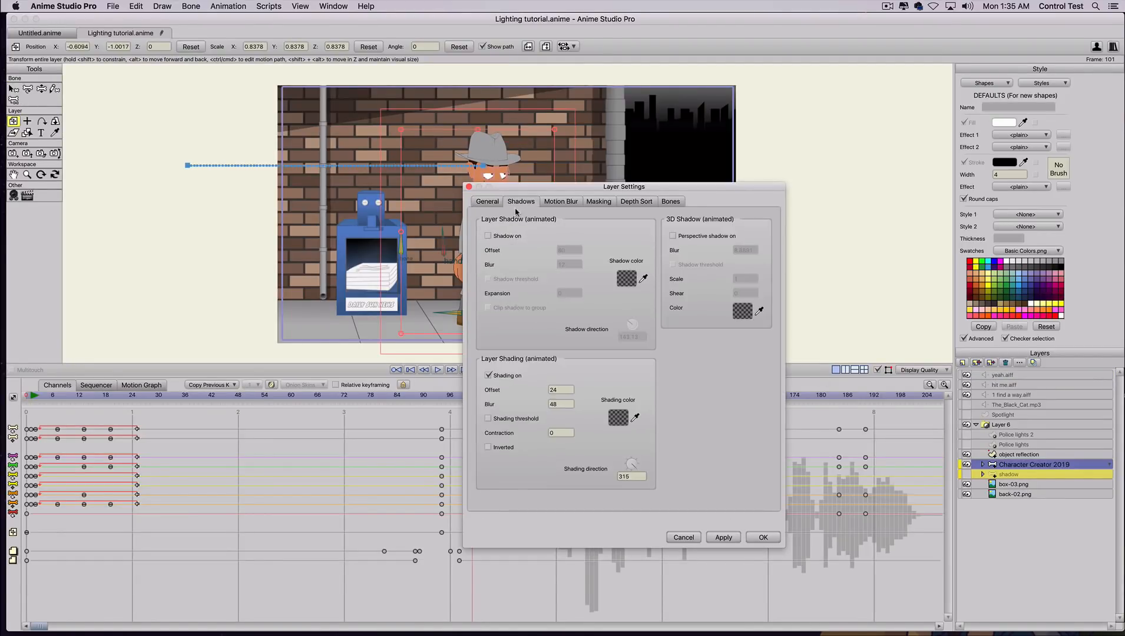
left_click(487, 375)
left_click(723, 537)
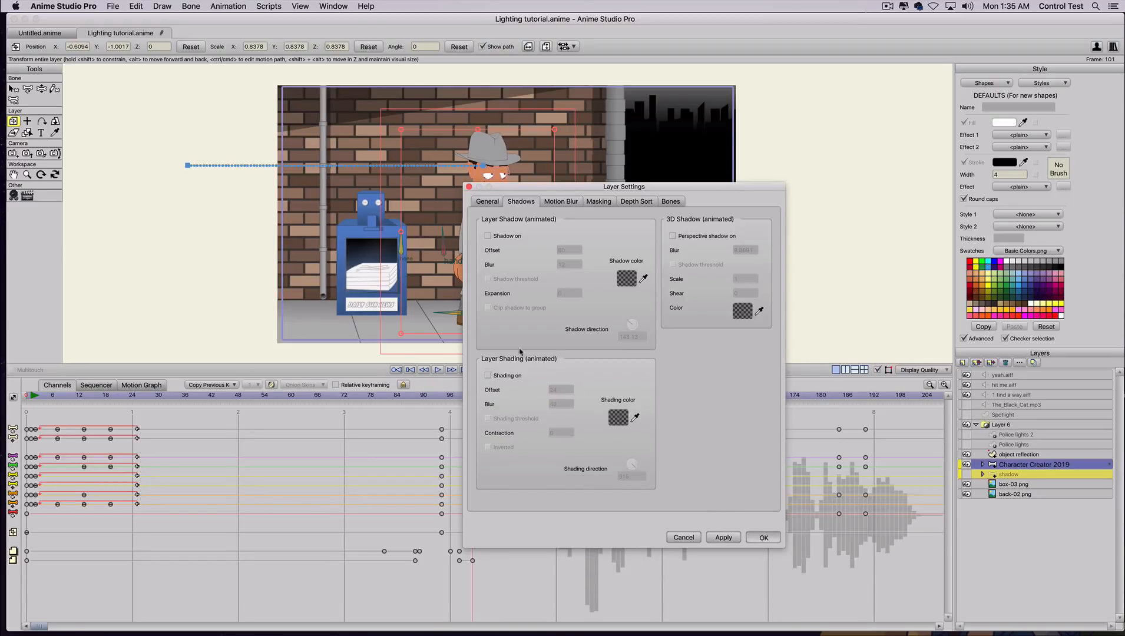
key("Return")
- Scrub from the start to frame 98 and render the frame to examine the character's shading
left_click(26, 402)
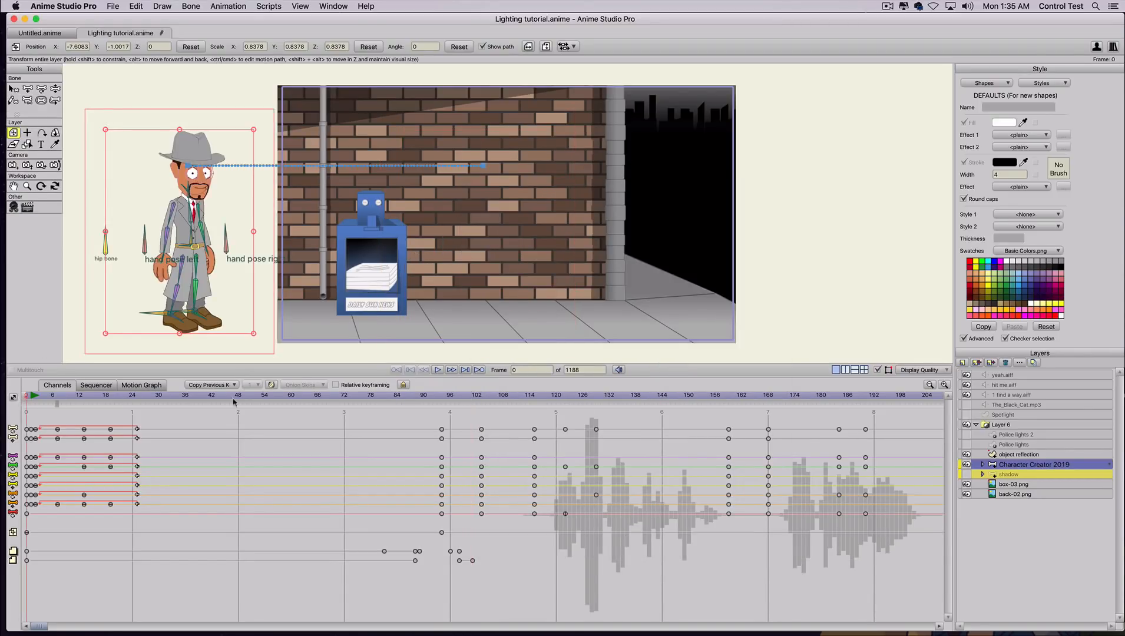
left_click_drag(234, 402, 461, 406)
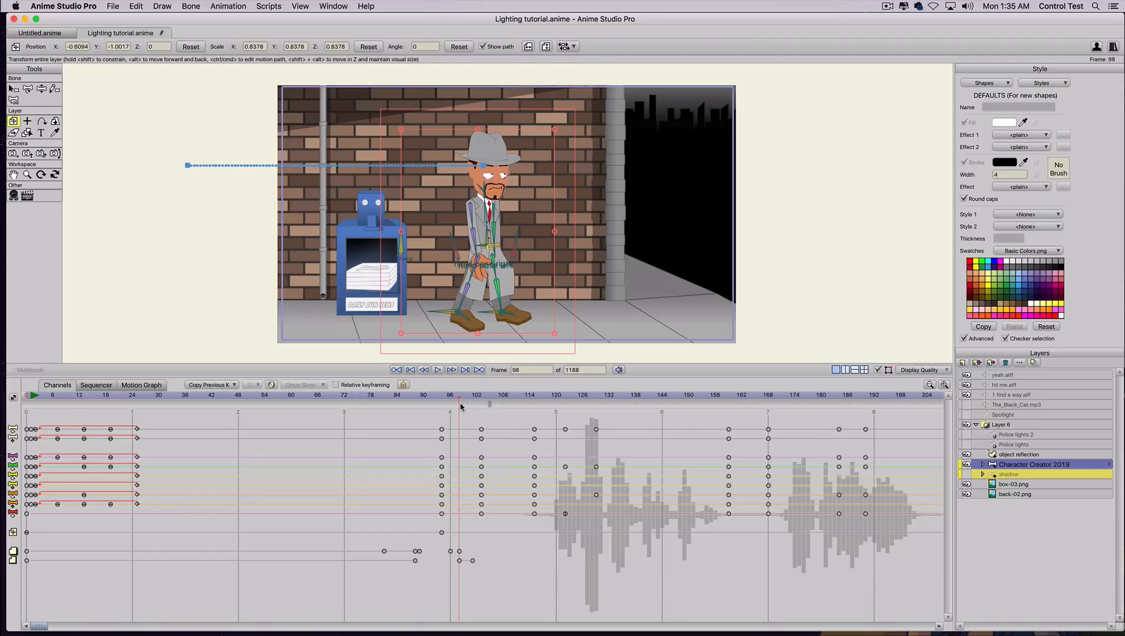
key("super+r")
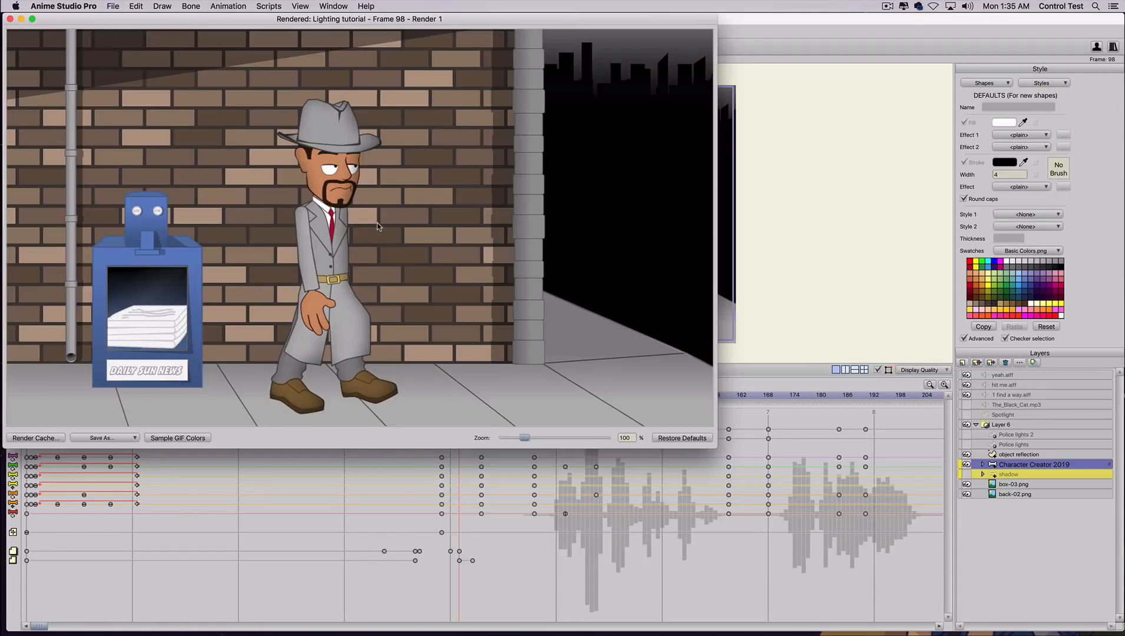
left_click(10, 20)
- Turn off layer shading on the Character Creator 2019 layer at frame 98 and apply the change
double_click(1034, 465)
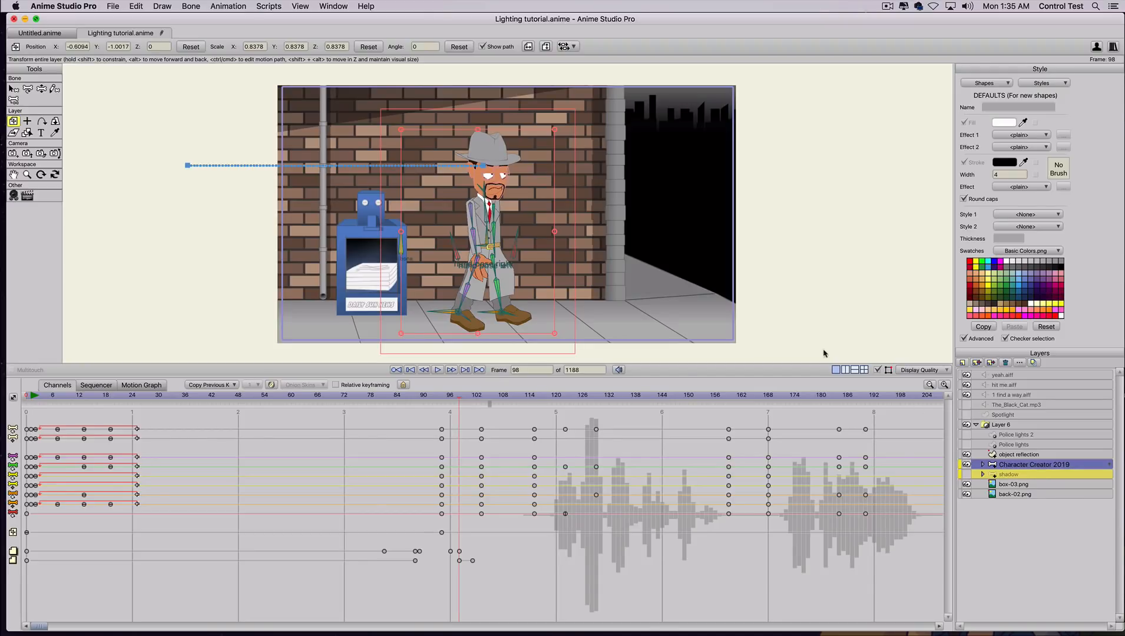
left_click(561, 198)
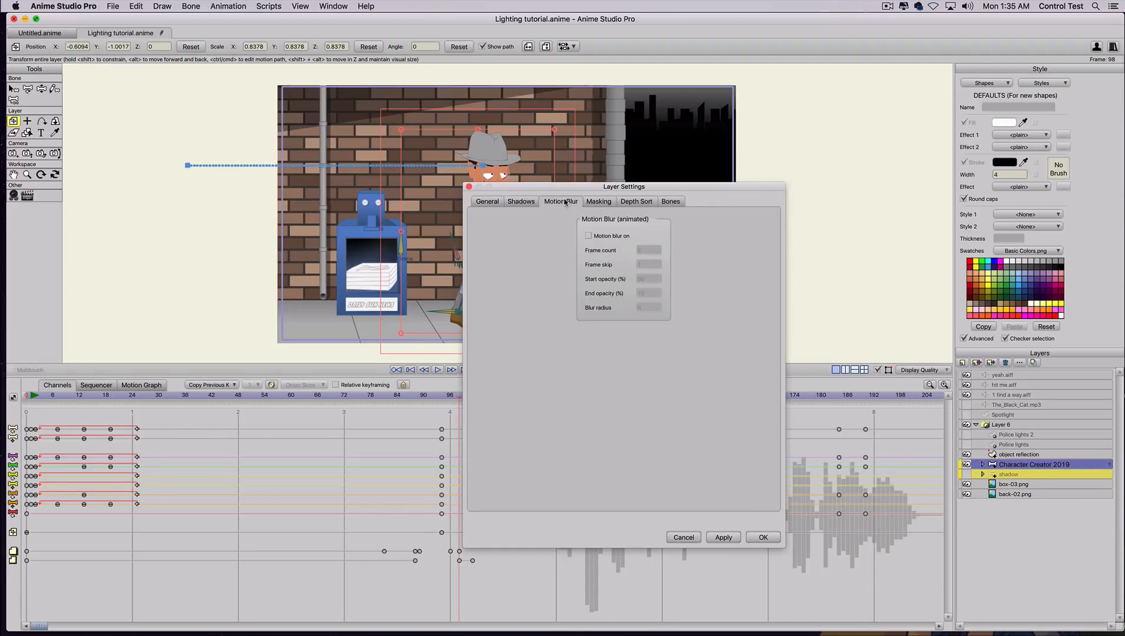
left_click(519, 203)
left_click(488, 376)
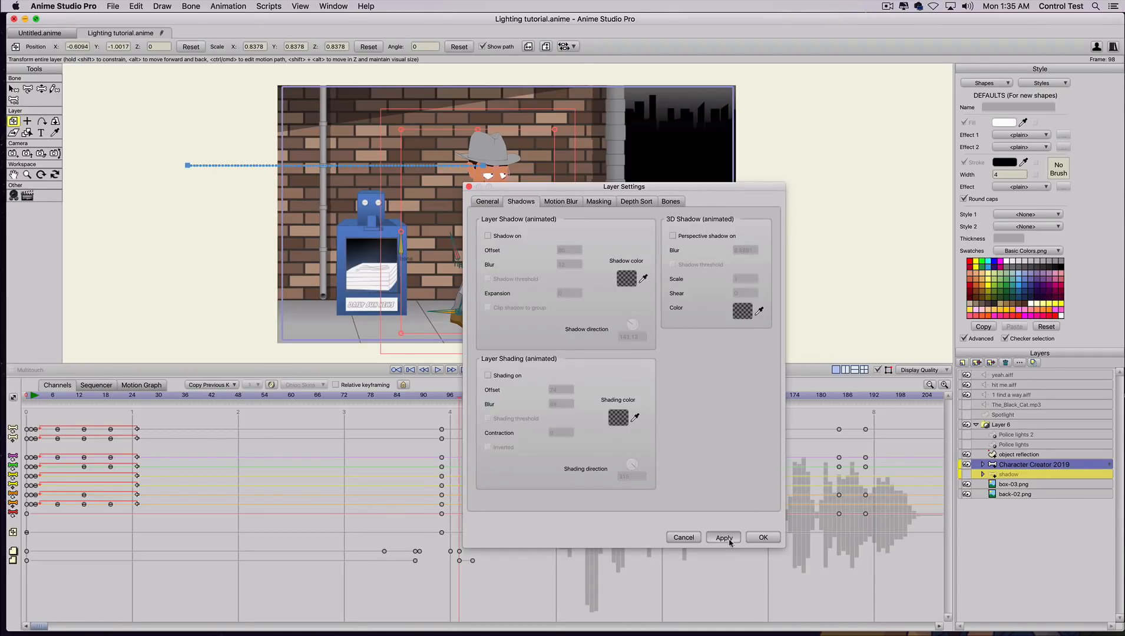
left_click(686, 536)
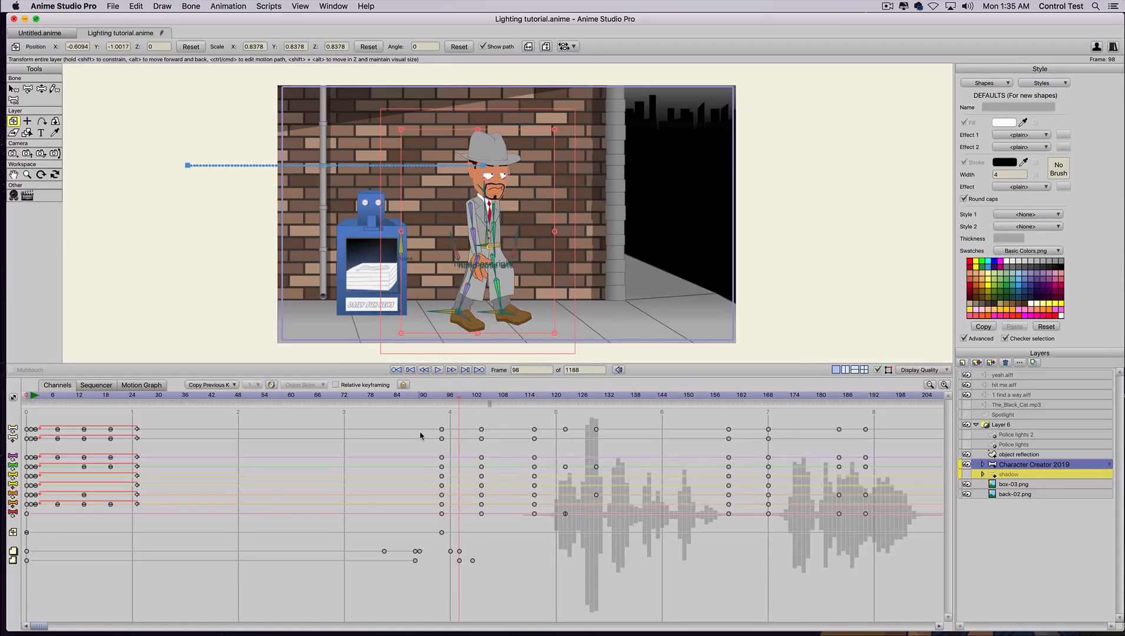
- Render frame 98 without character shading and shrink the render window to inspect the flat look
key("super+r")
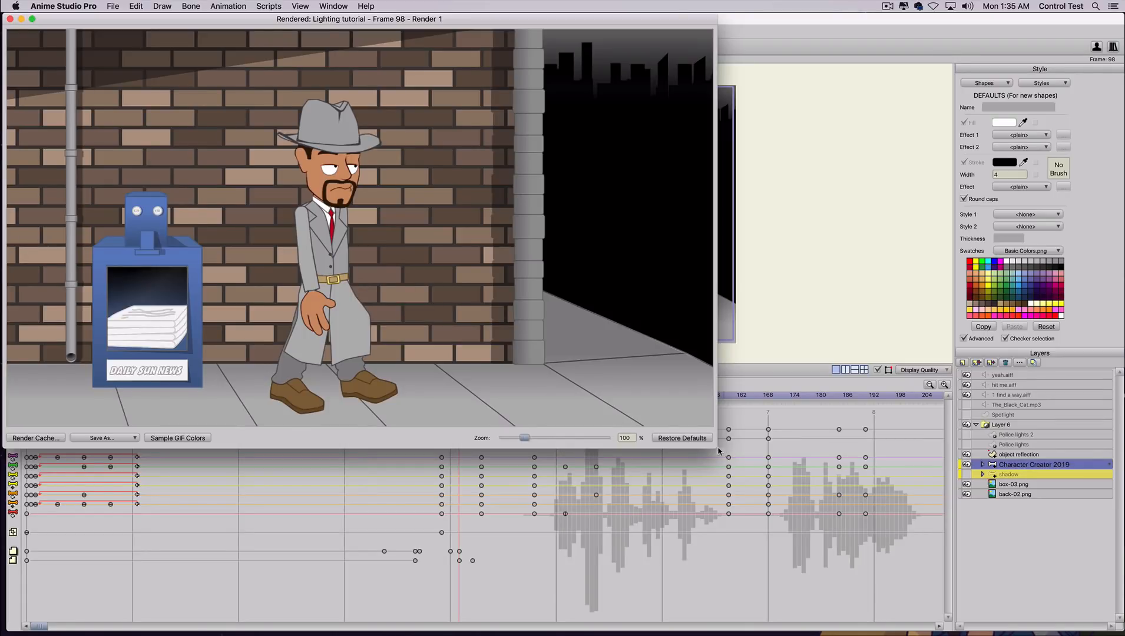
left_click_drag(656, 419, 368, 342)
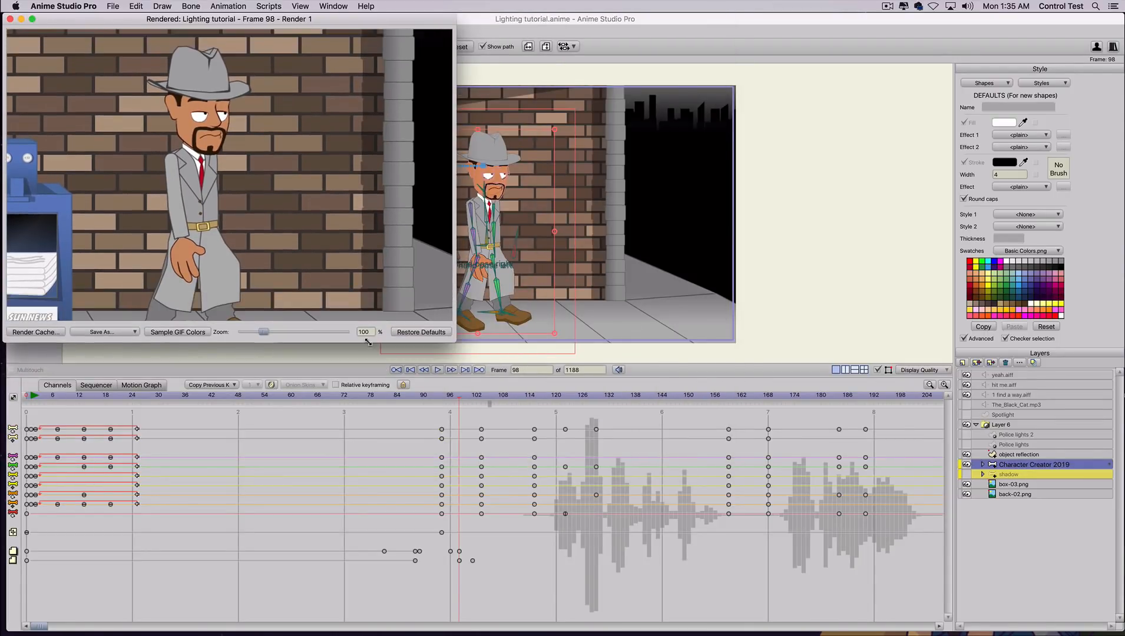
left_click(508, 319)
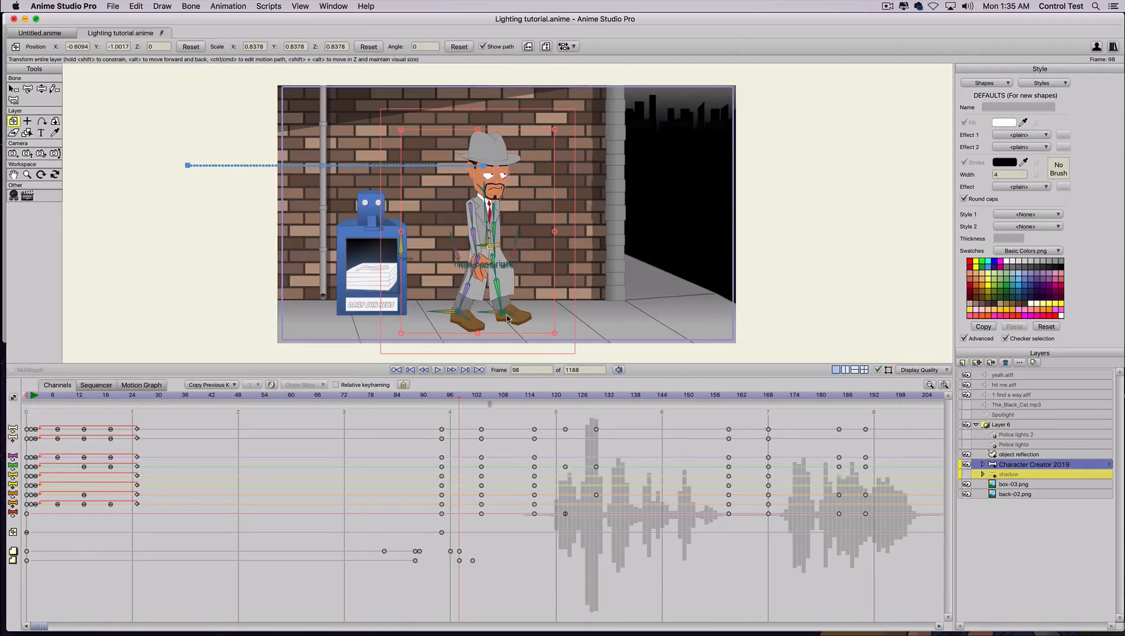
- Turn layer shading back on for the Character Creator 2019 layer at frame 98 and render the frame
double_click(1013, 465)
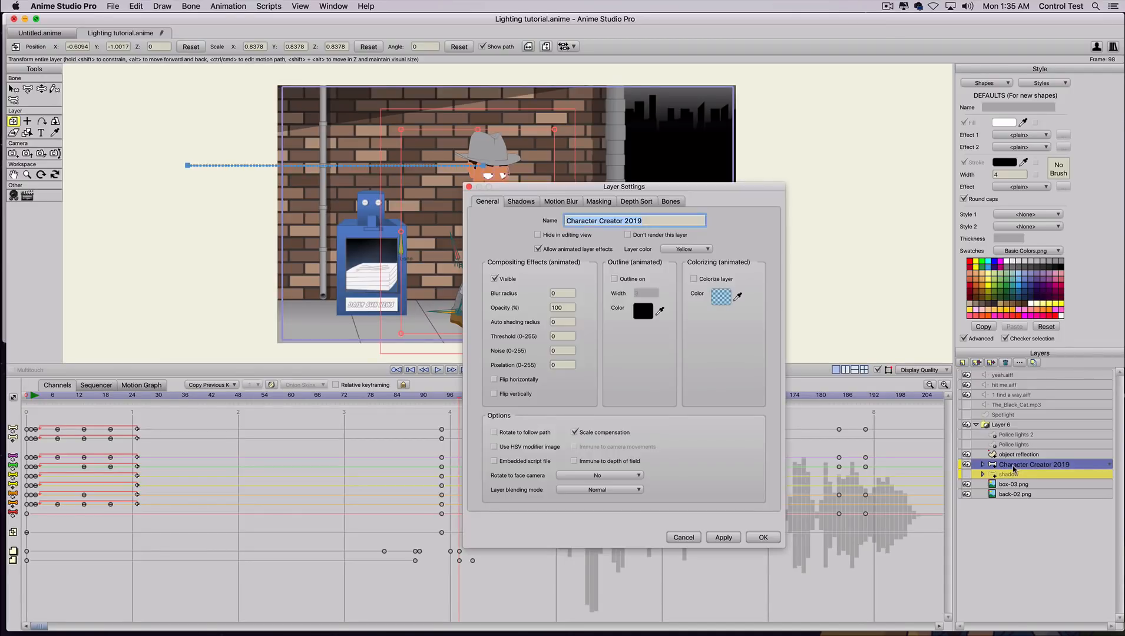
left_click(571, 204)
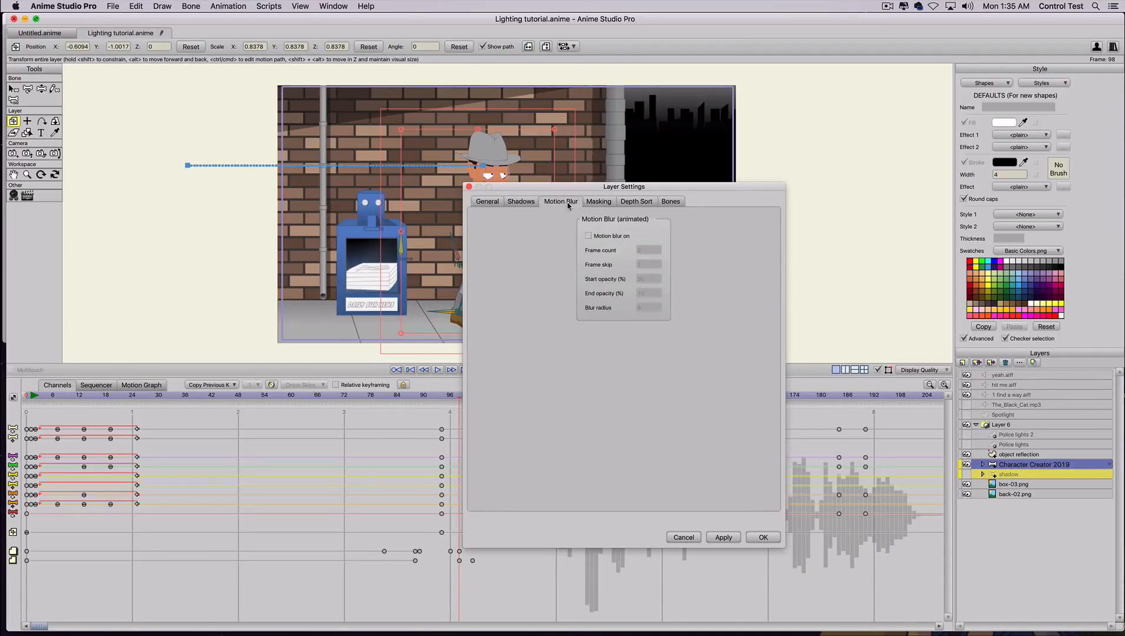
left_click(491, 203)
left_click(527, 204)
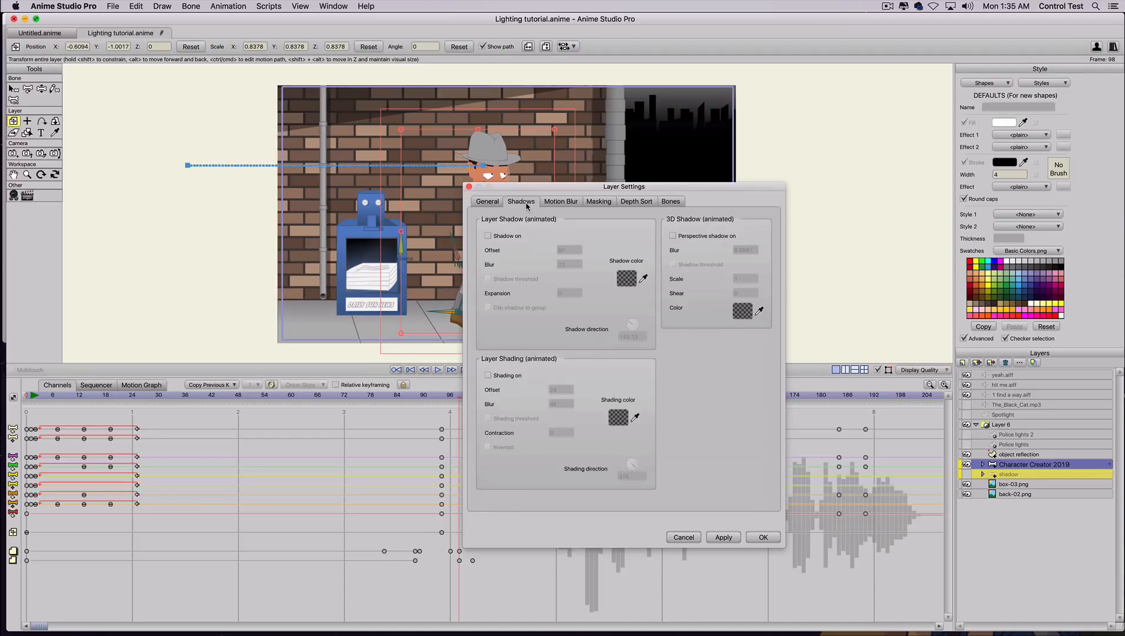
left_click(488, 376)
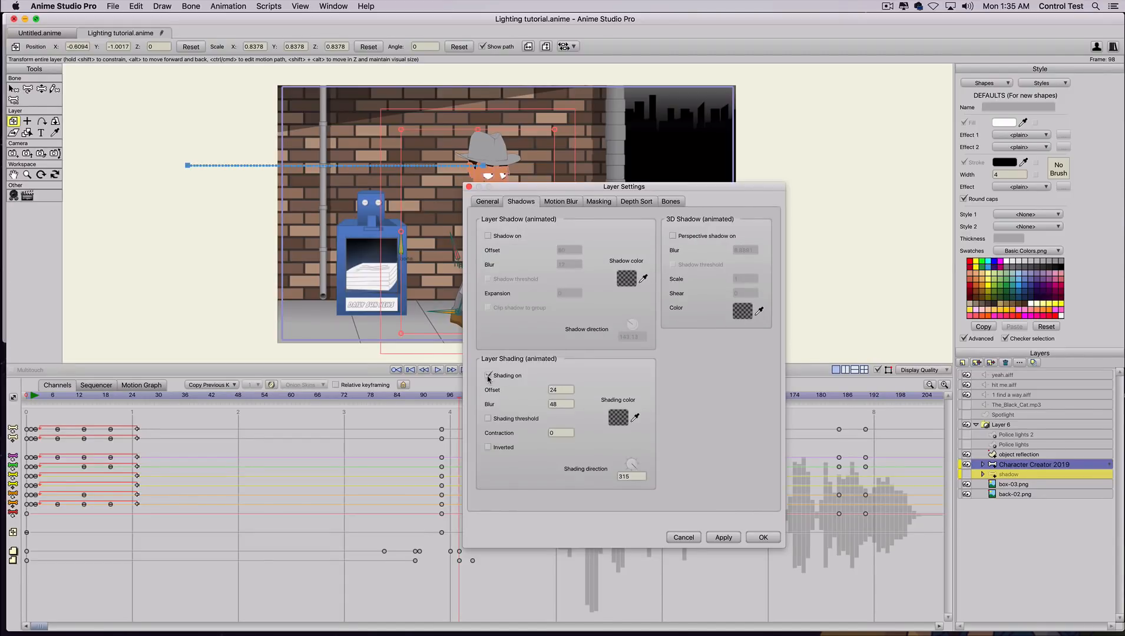
left_click(763, 538)
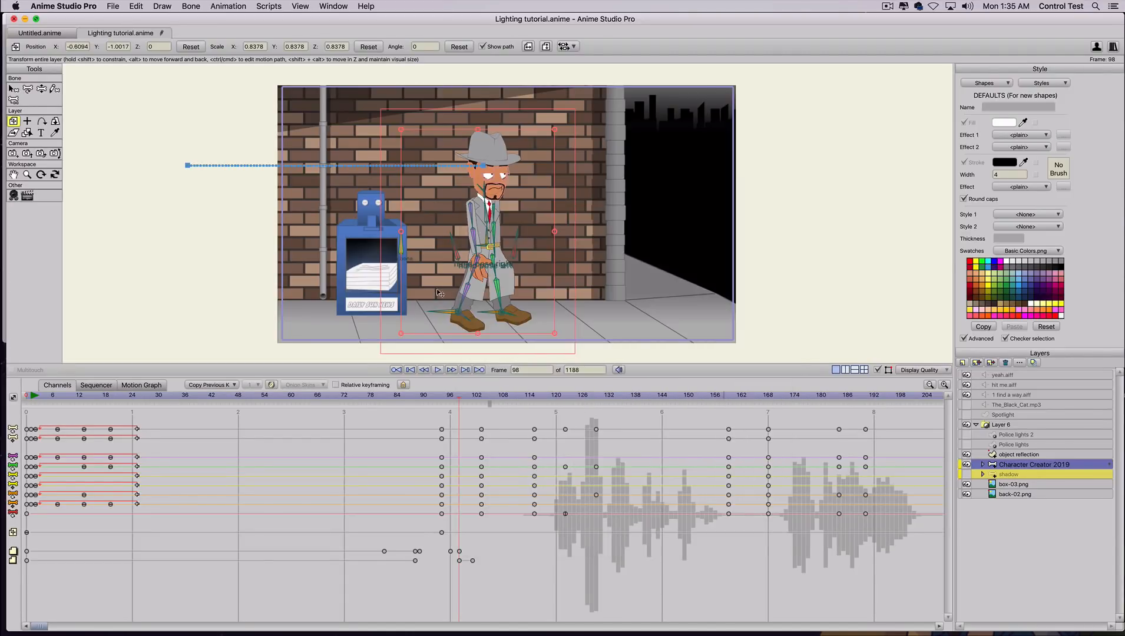
key("super+r")
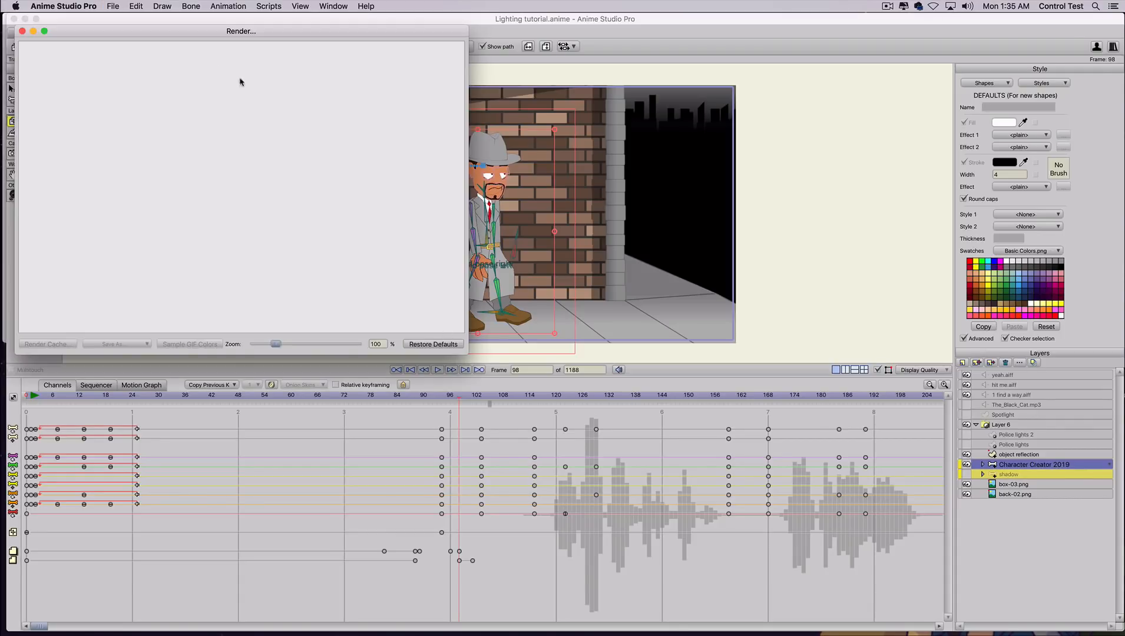
- Enlarge the shaded frame 98 render window to show the whole character and place it beside the unshaded render
left_click_drag(139, 37, 443, 48)
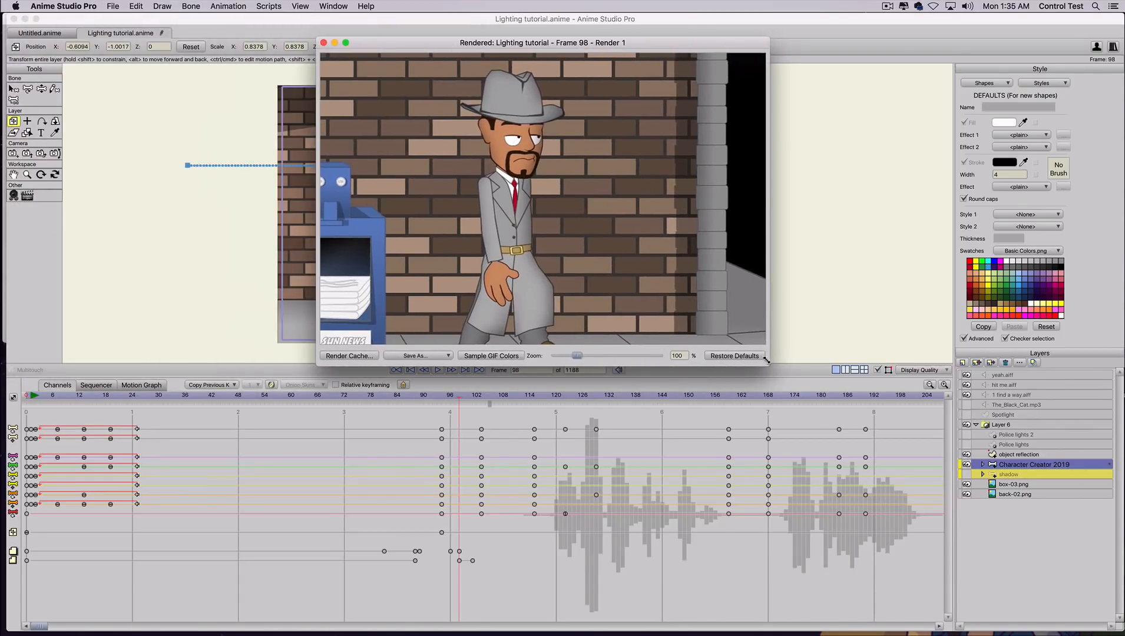
left_click_drag(767, 363, 827, 452)
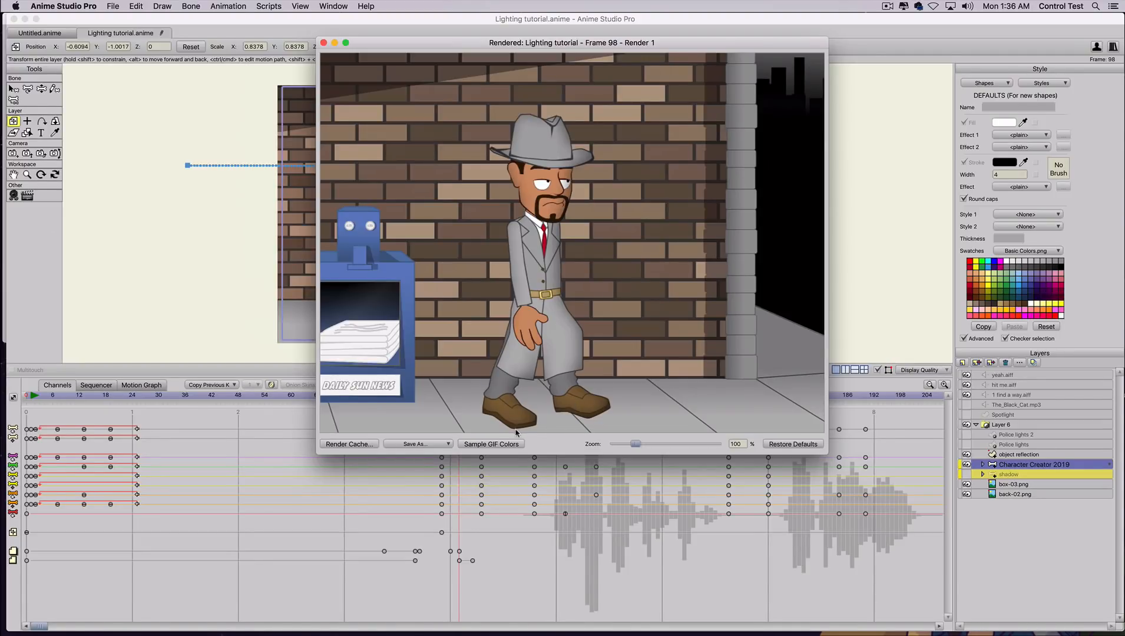
left_click_drag(397, 40, 428, 100)
left_click_drag(270, 19, 277, 60)
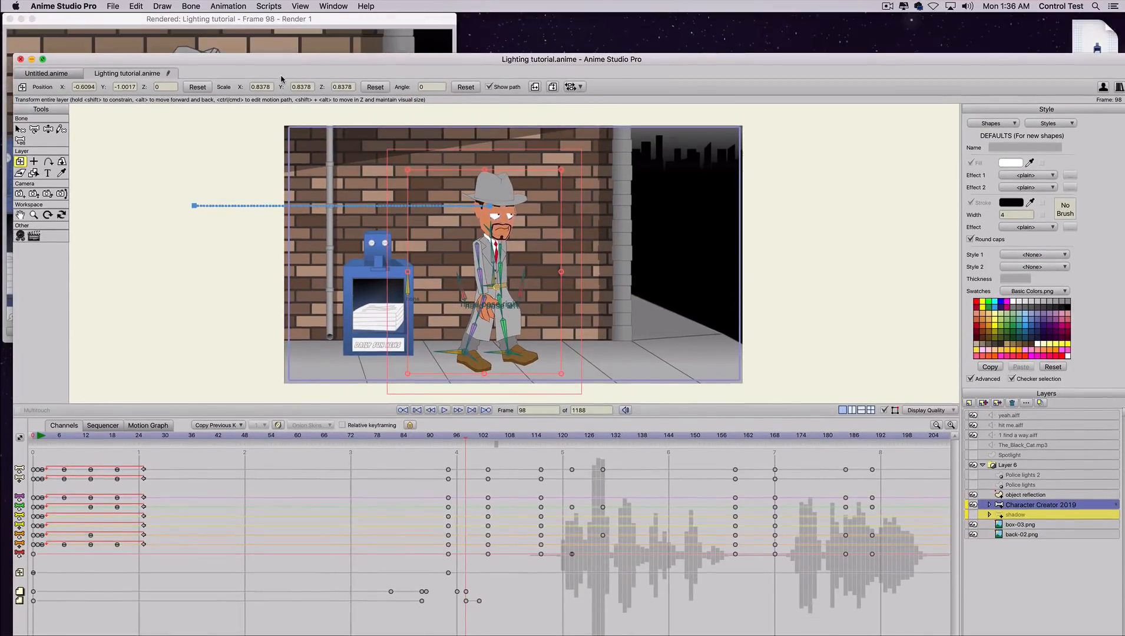
left_click(315, 43)
left_click_drag(508, 63, 507, 153)
left_click(509, 107)
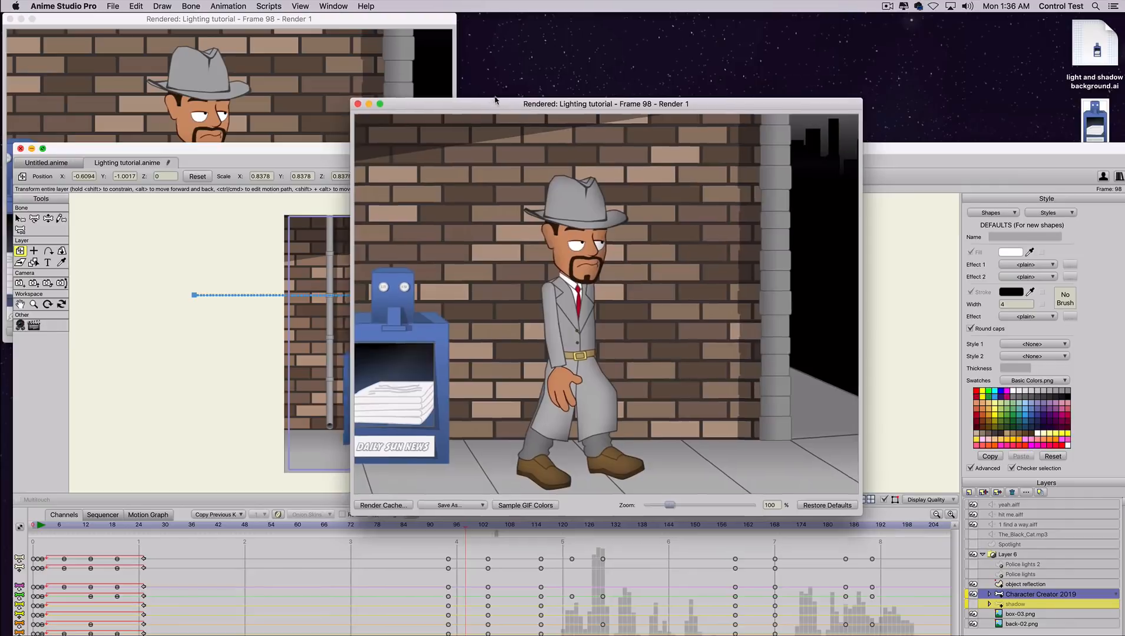
left_click_drag(496, 100, 505, 14)
left_click(221, 23)
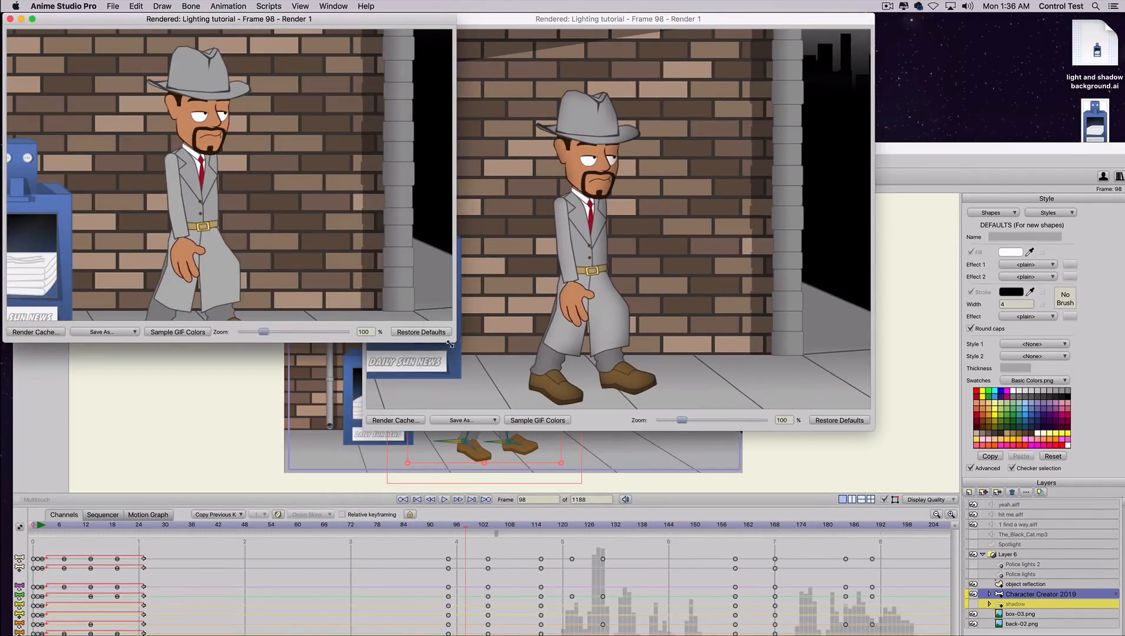
- Match the unshaded render window's size to the shaded one, compare the two, and close the renders to return to the project
left_click_drag(452, 341, 454, 423)
left_click_drag(196, 17, 276, 18)
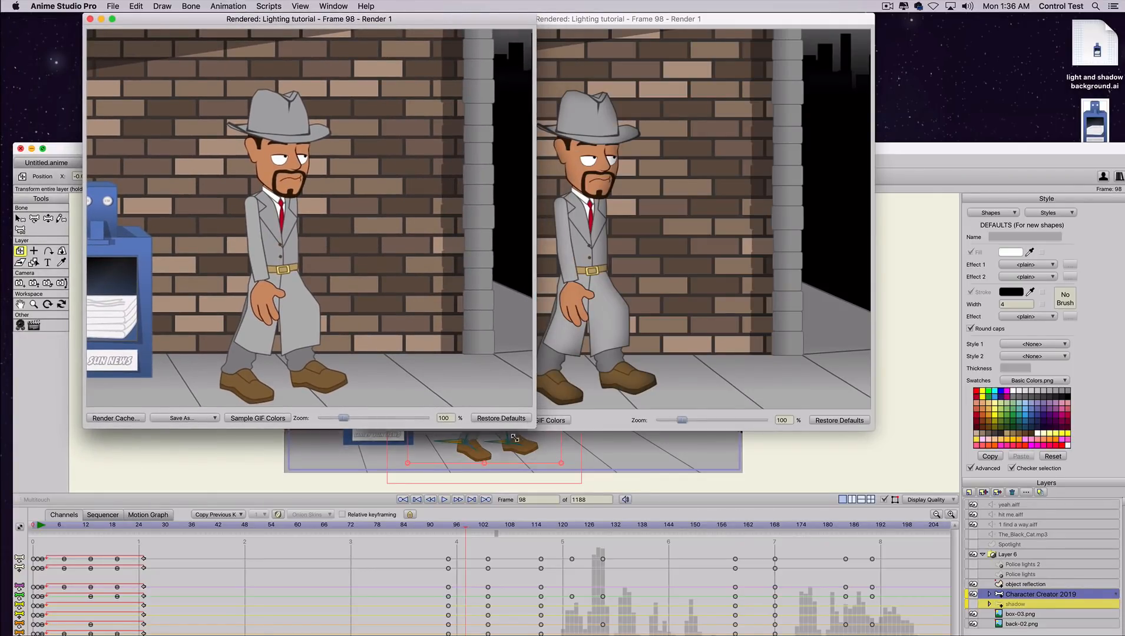
left_click_drag(532, 422, 533, 431)
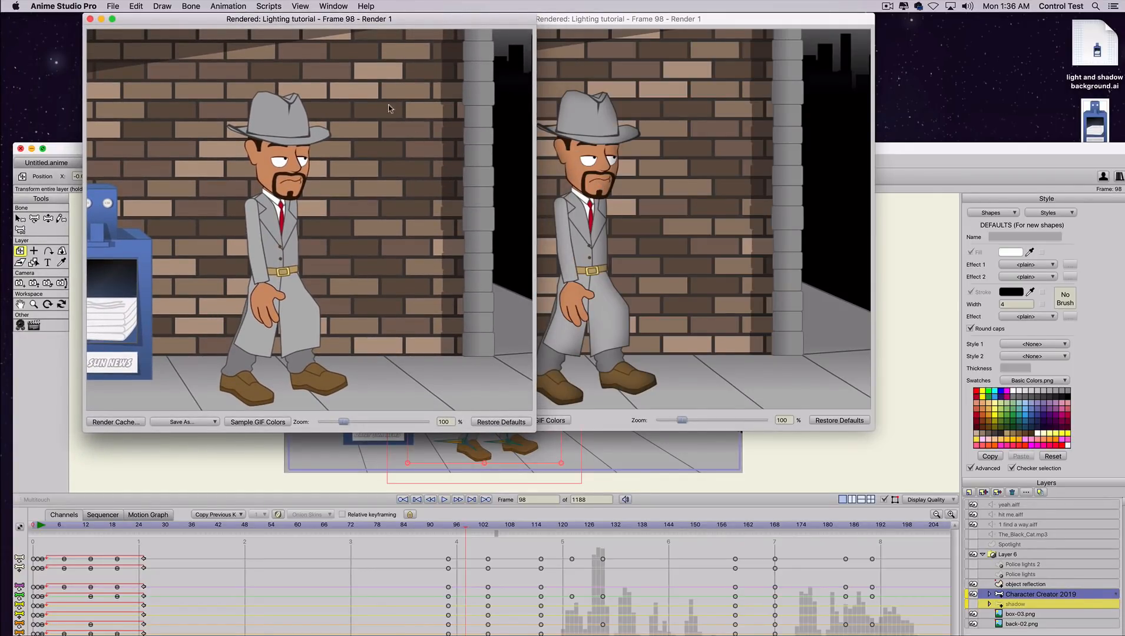
left_click(572, 19)
left_click(369, 19)
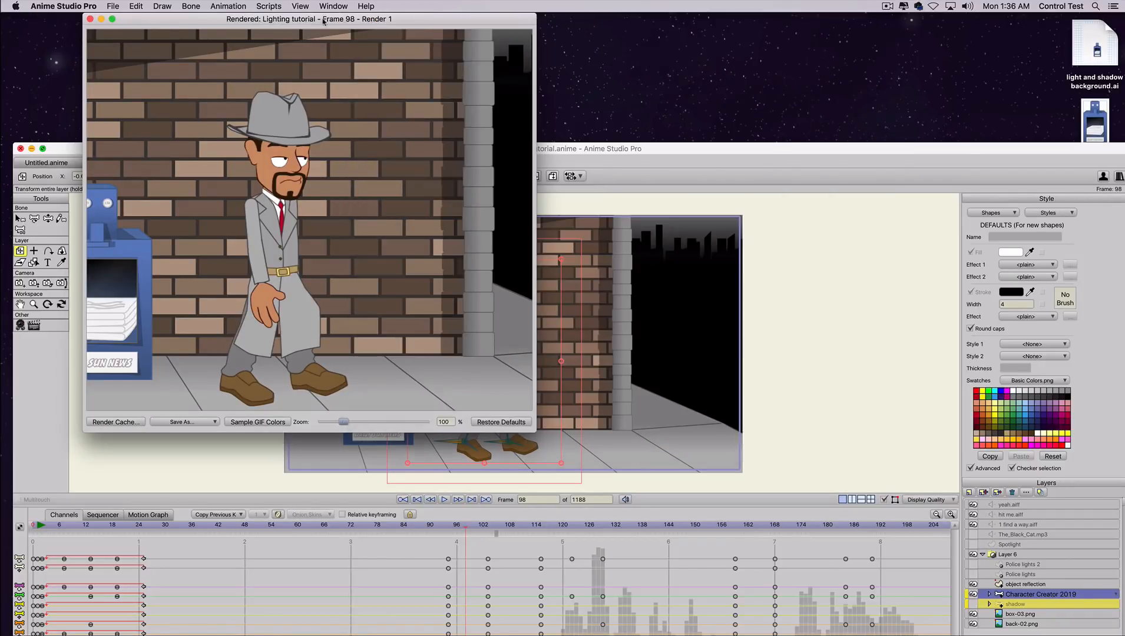
key("super+w")
double_click(398, 151)
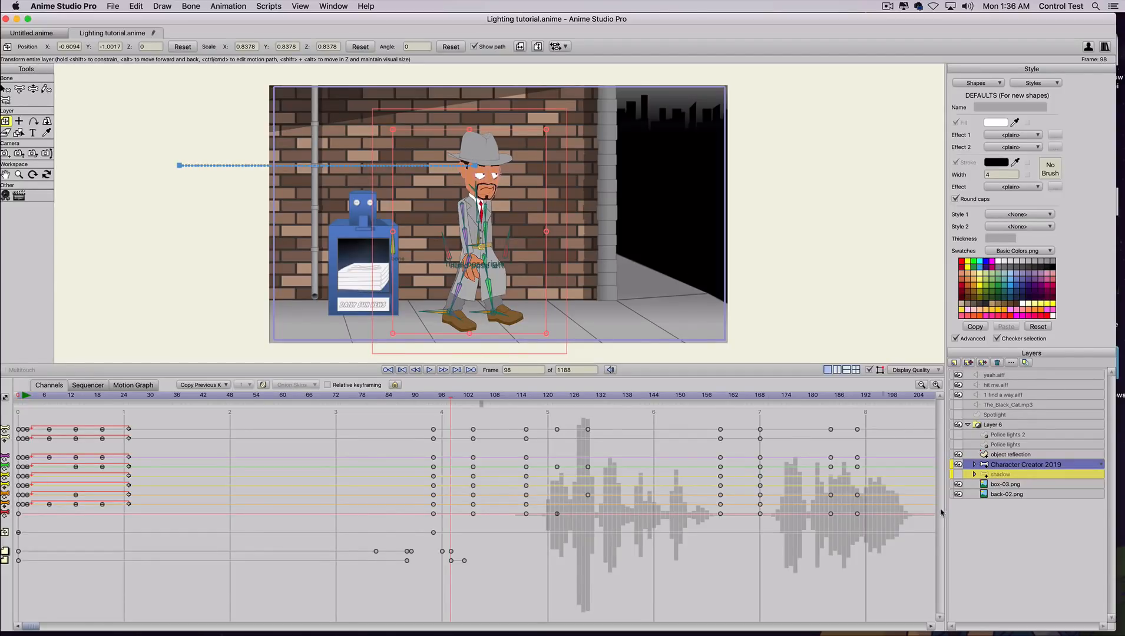
- Expand the Character Creator 2019 layer to examine its sublayers and collapse it again
left_click(975, 465)
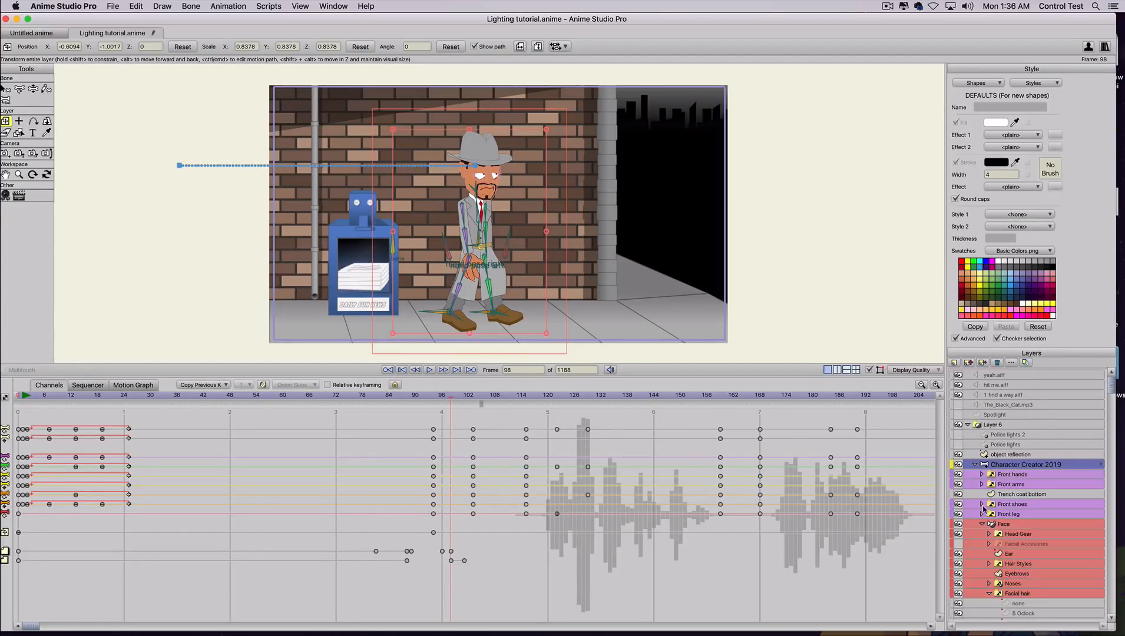
scroll(985, 512, "down", 3)
left_click(989, 541)
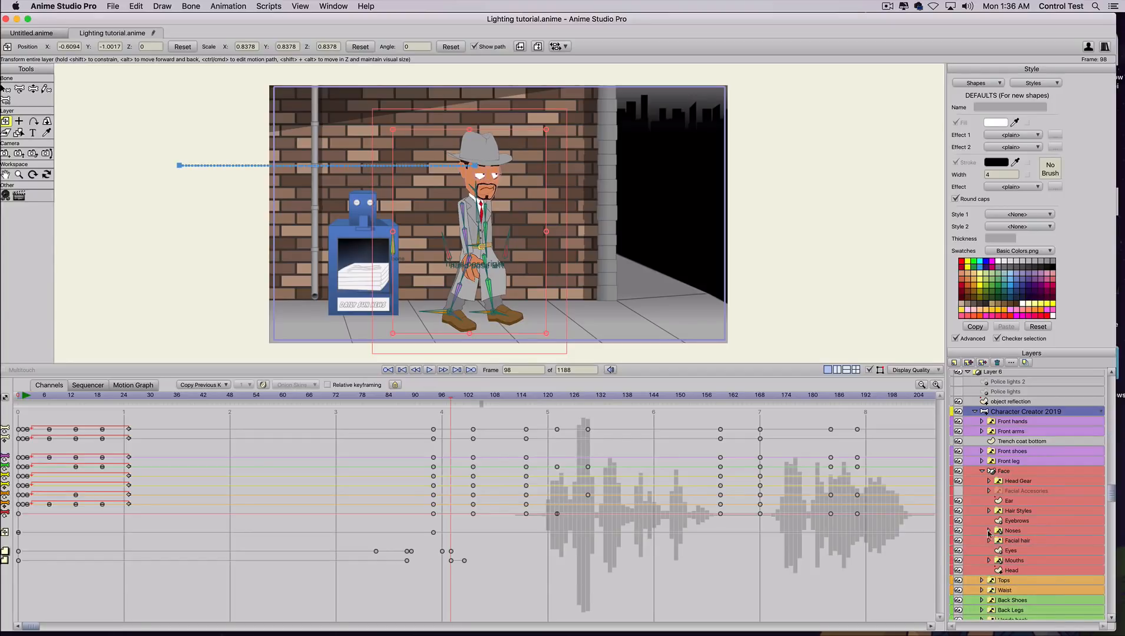
left_click(975, 412)
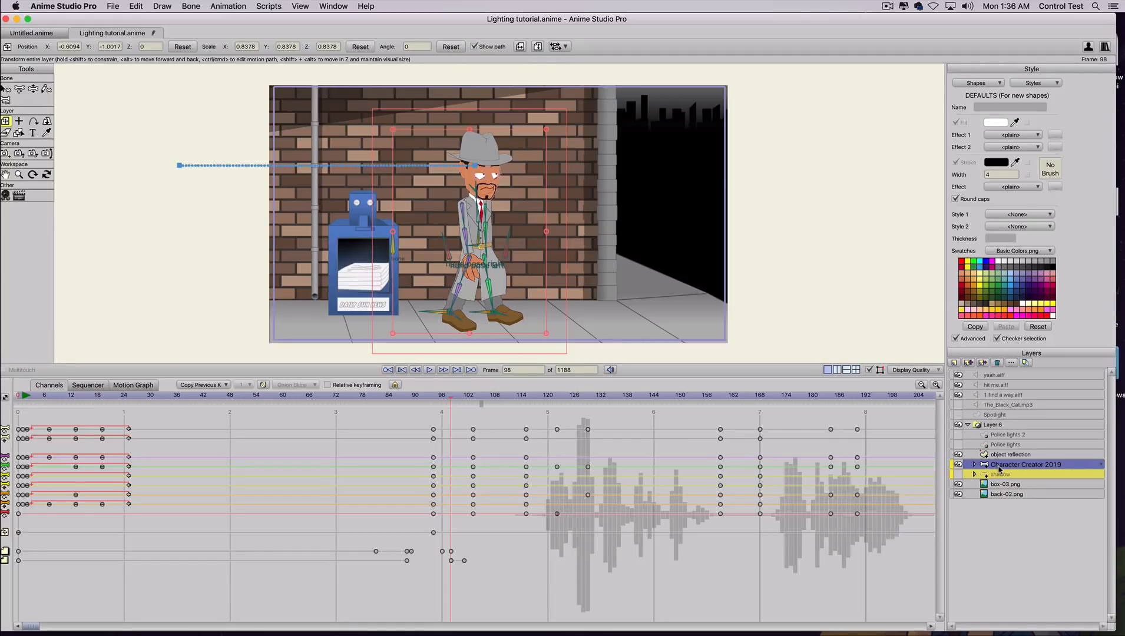
- Turn on the layer shadow for the Character Creator 2019 layer at frame 98 and render the frame to inspect it
double_click(1000, 468)
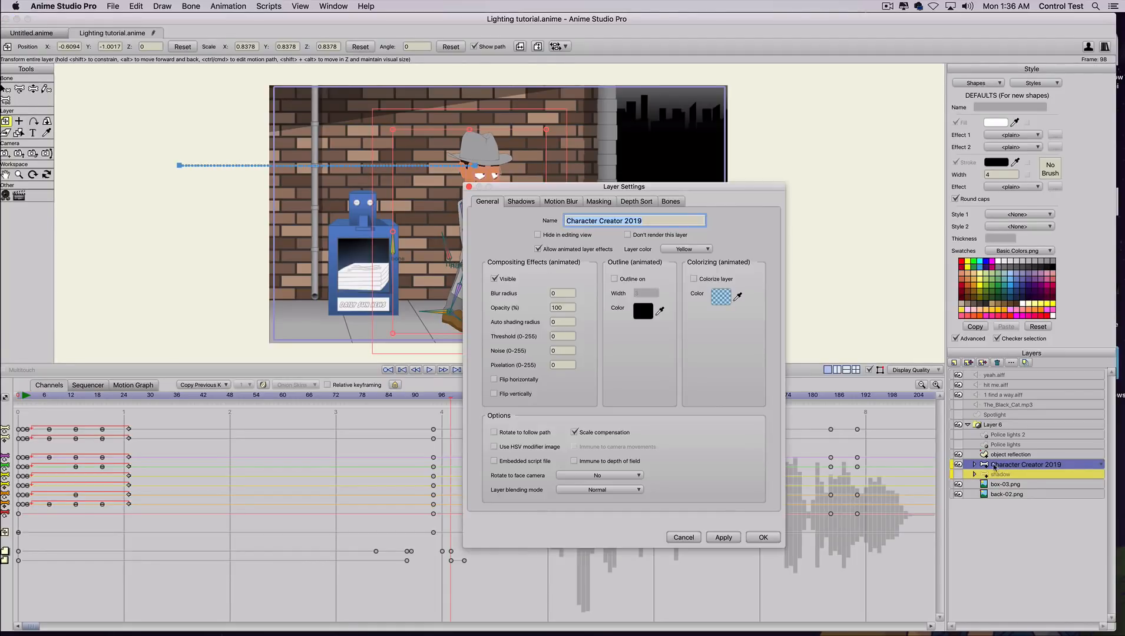
left_click(516, 203)
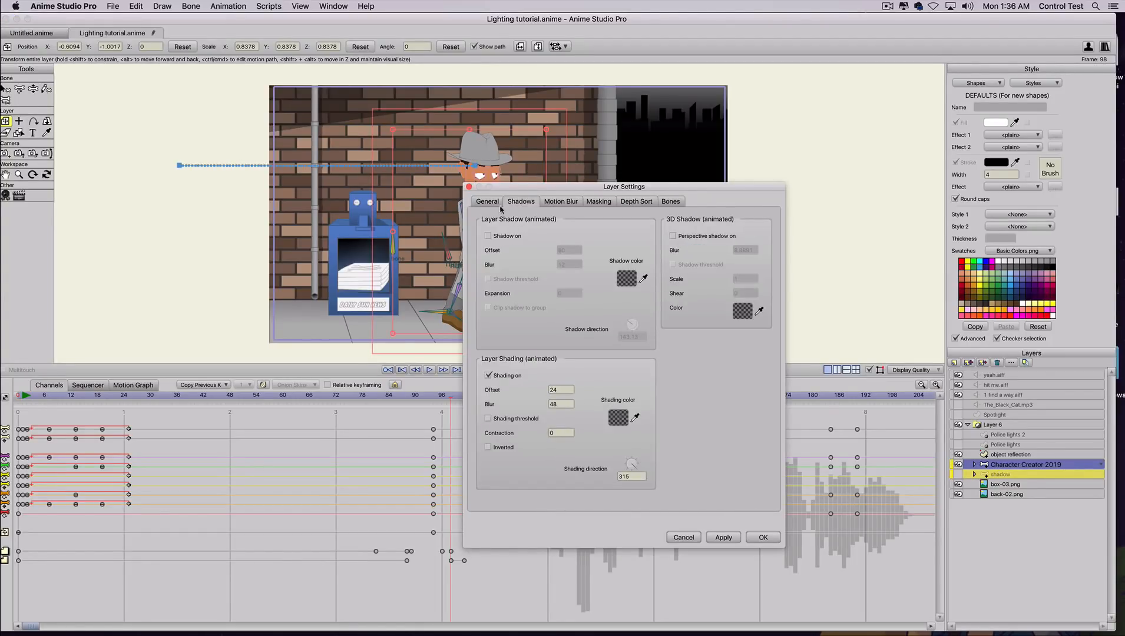
left_click(487, 236)
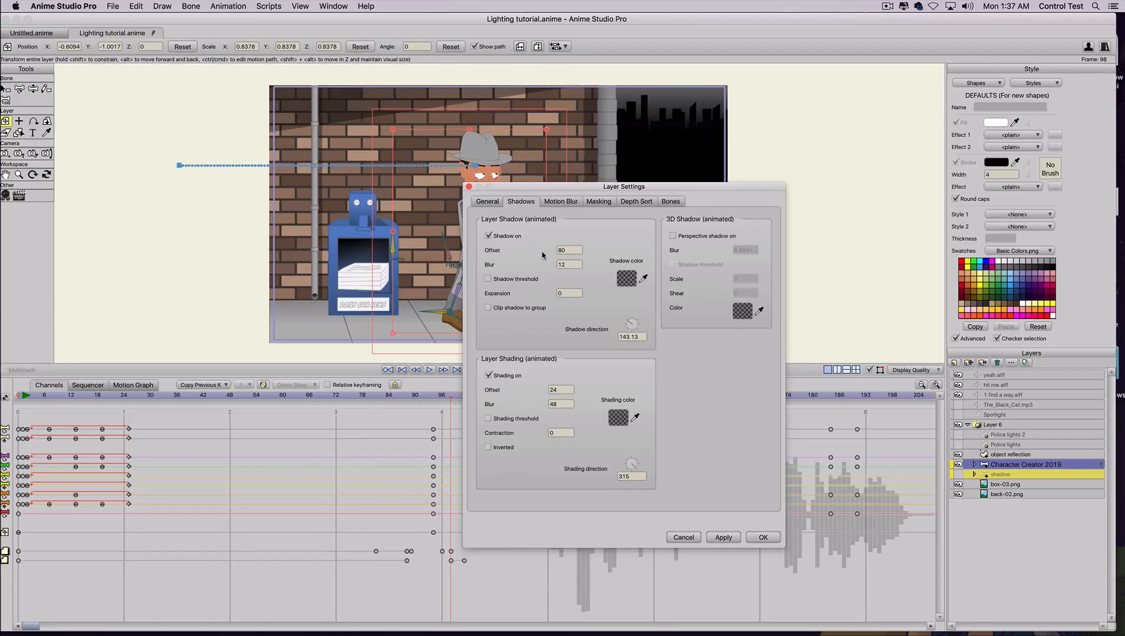
scroll(568, 251, "up", 1)
scroll(567, 251, "up", 4)
left_click(720, 537)
left_click(761, 537)
key("super+r")
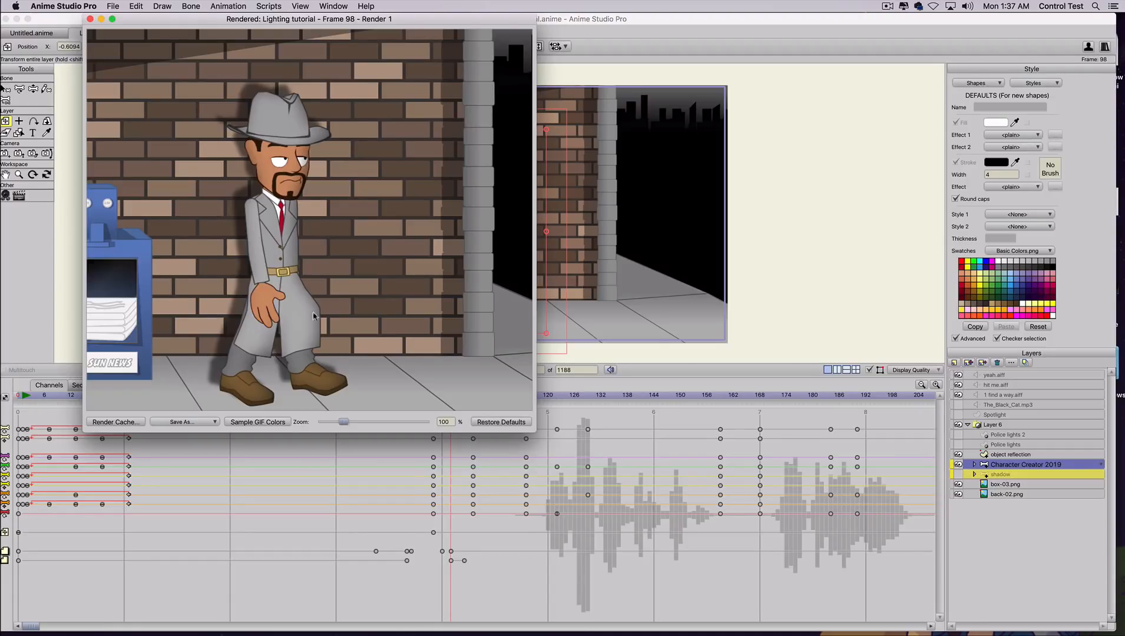
left_click(90, 20)
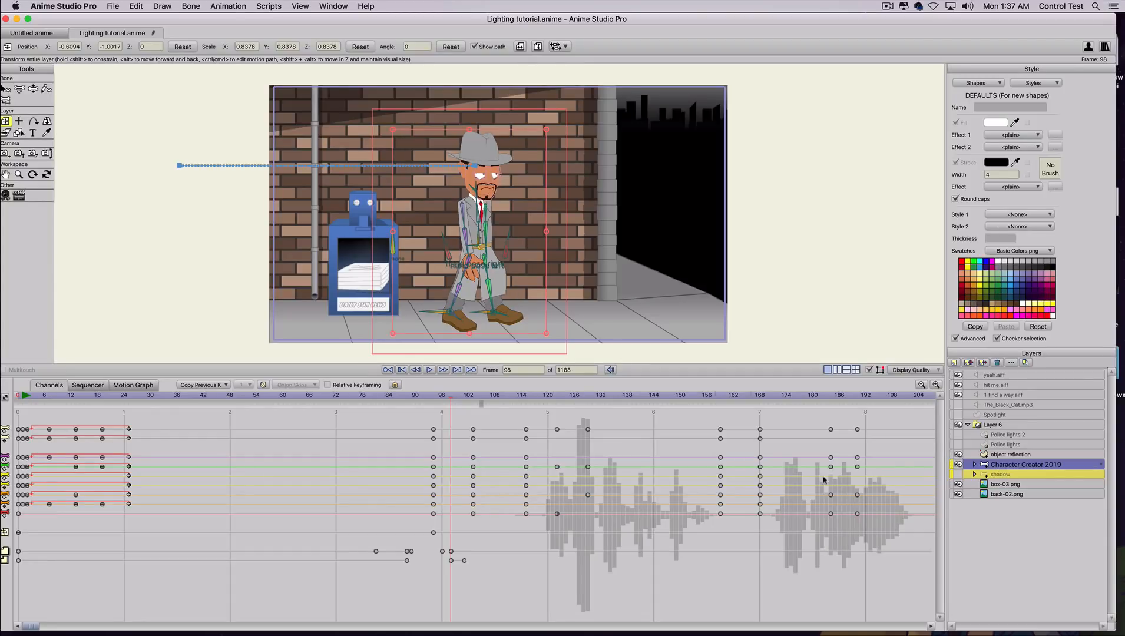
- Delete the existing shadow layer beneath the character after returning to frame 0
left_click(990, 475)
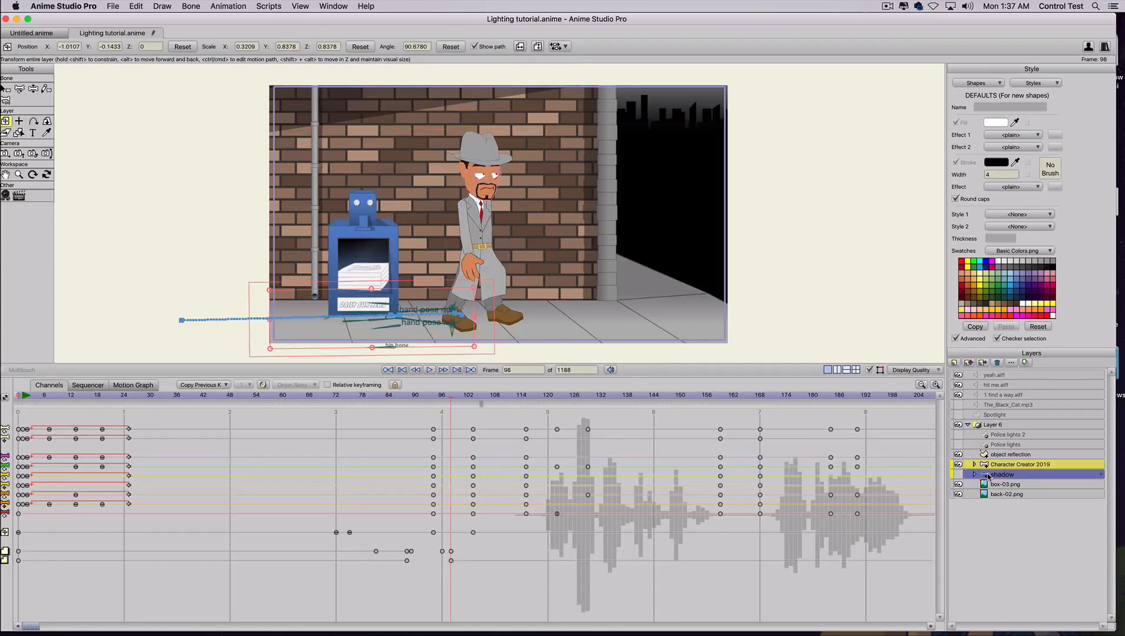
left_click(25, 398)
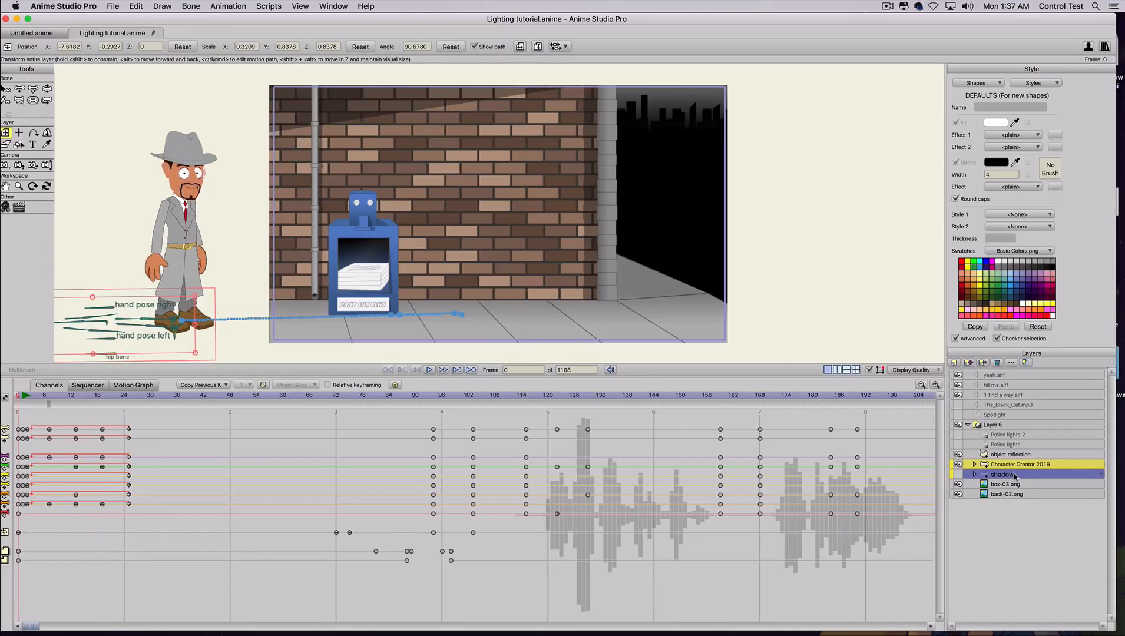
left_click(997, 362)
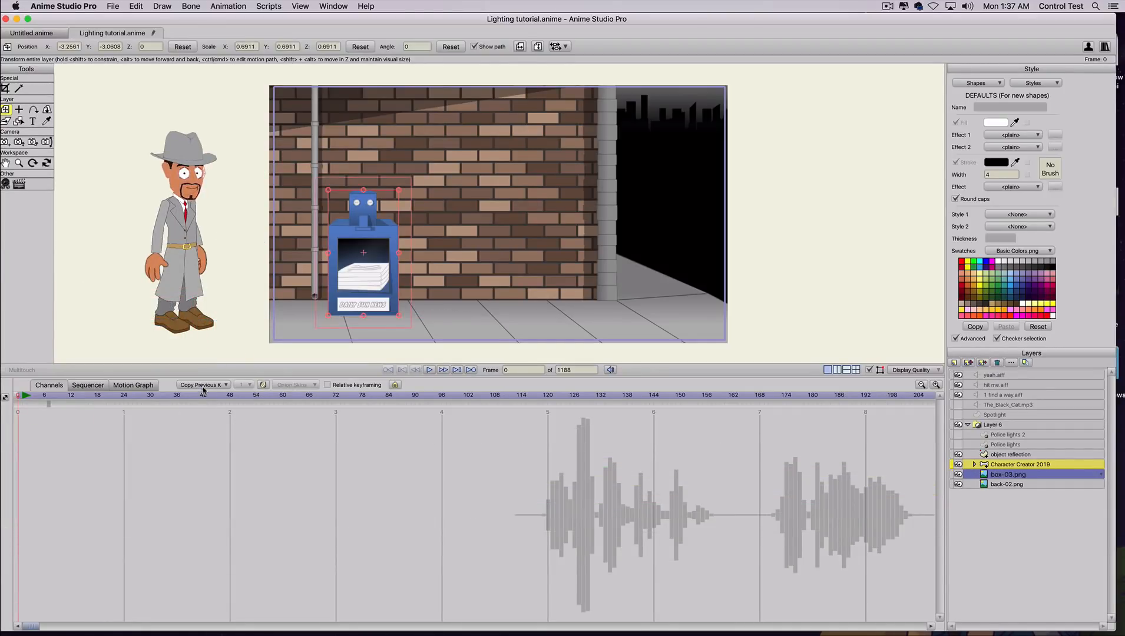
- Duplicate the Character Creator 2019 layer at frame 0, name the copy Shadow, and place it below the character layer
mouse_move(17, 398)
left_mouse_down()
mouse_move(725, 393)
mouse_move(3, 390)
left_mouse_up()
left_click(997, 466)
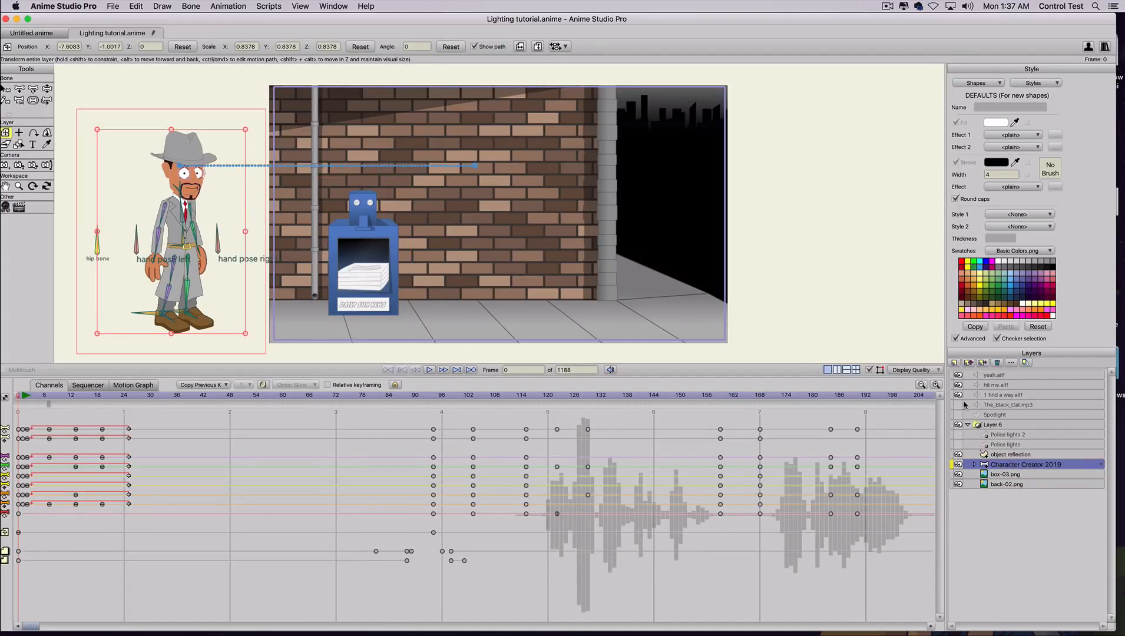
left_click(969, 363)
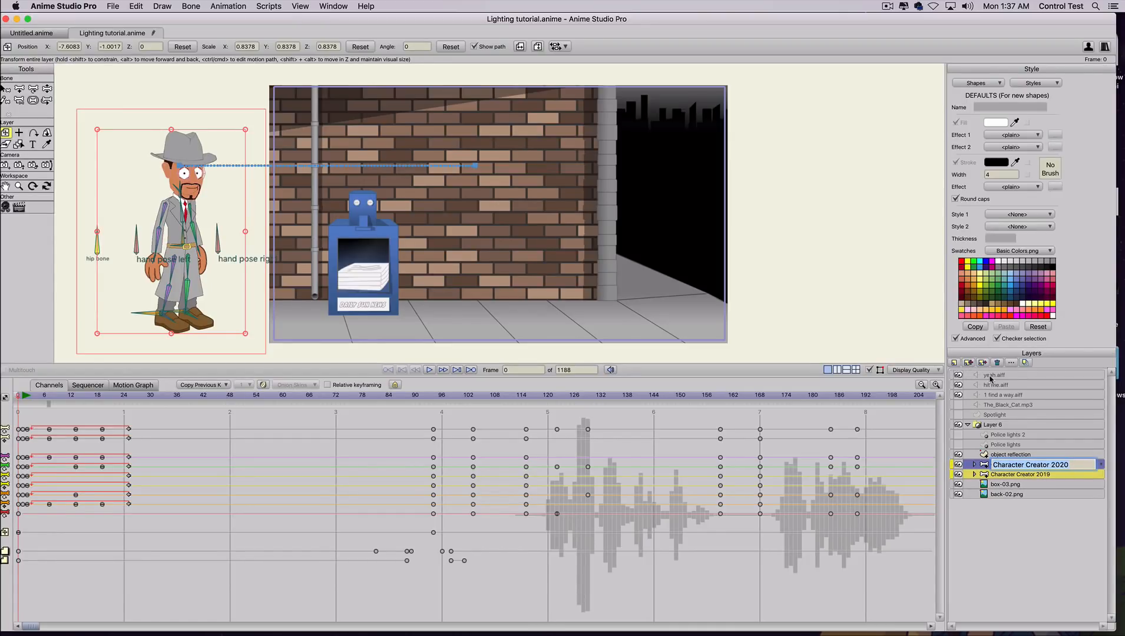
type("Shadown")
key("Return")
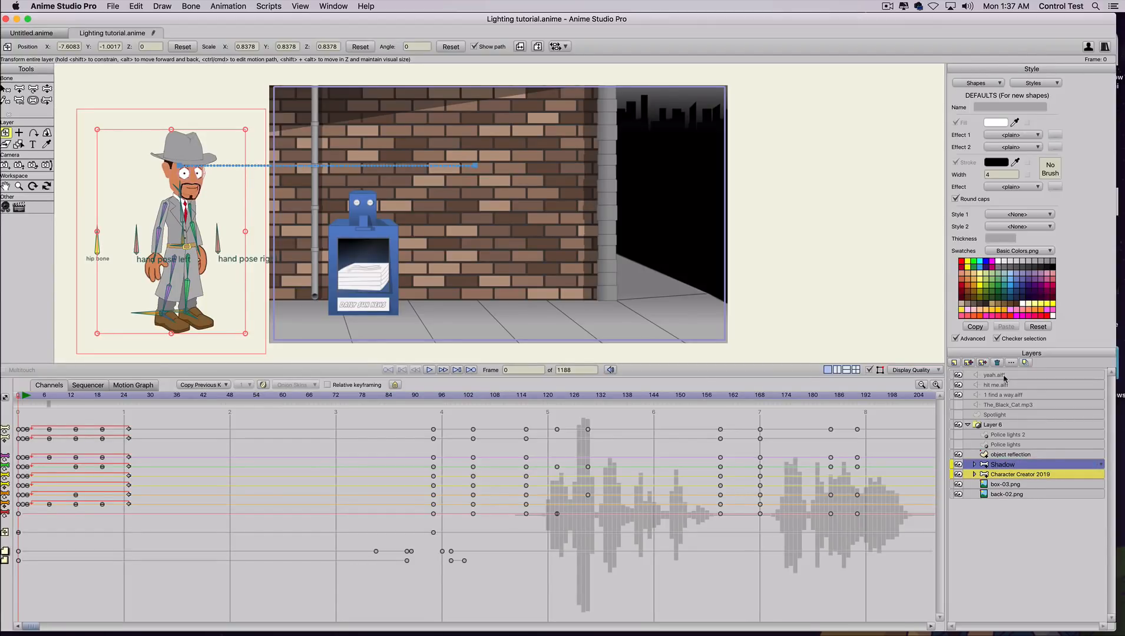
left_click_drag(1023, 466, 1020, 485)
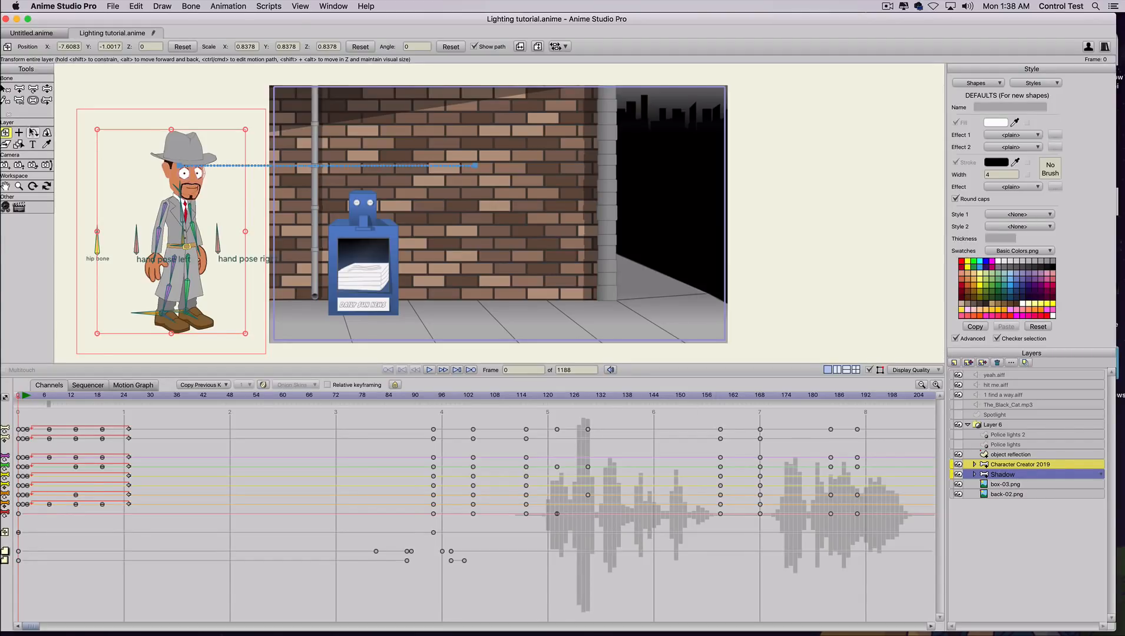
- Set the Shadow layer's origin at the character's feet
left_click_drag(138, 21, 140, 21)
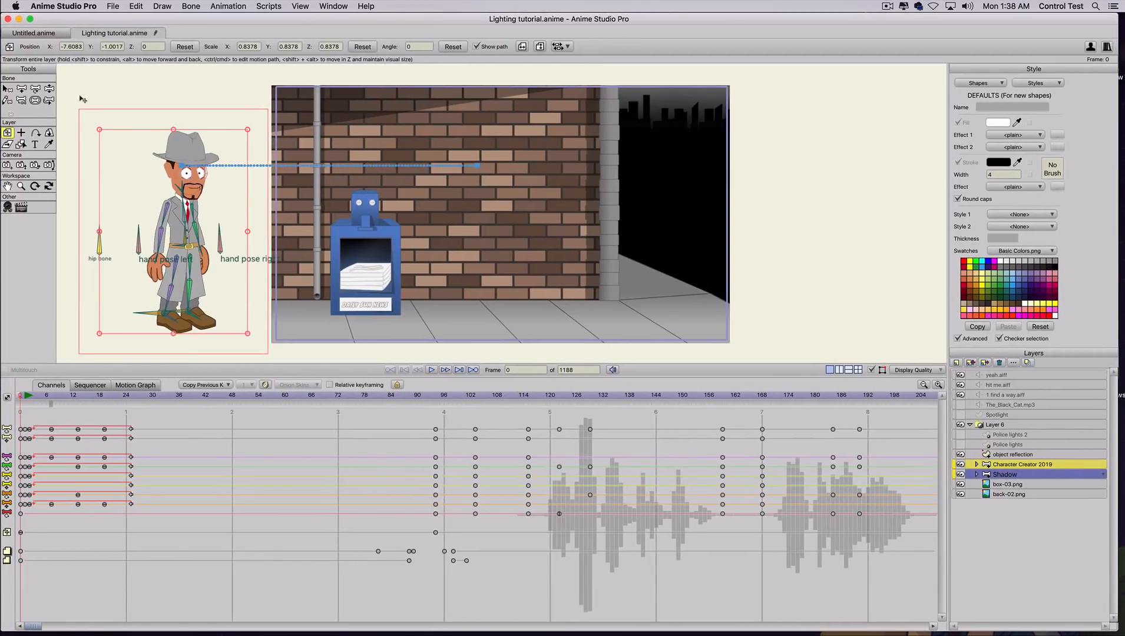
left_click(21, 133)
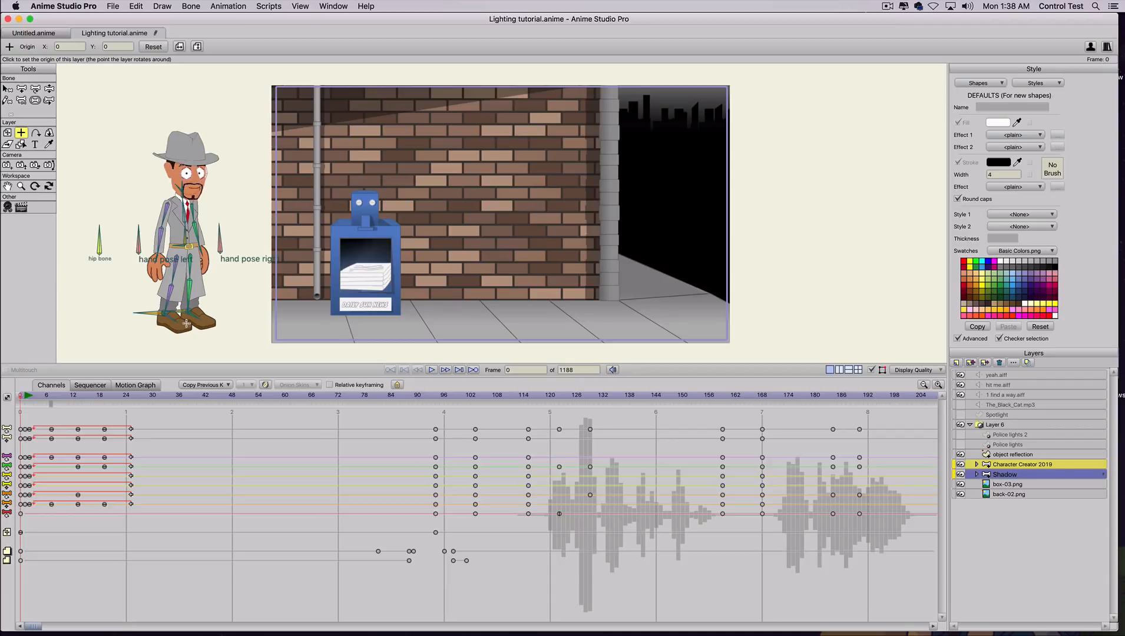
left_click(186, 324)
- Rotate the Shadow layer about 89 degrees around the feet and flatten it to an X scale of about 0.26
left_click(7, 134)
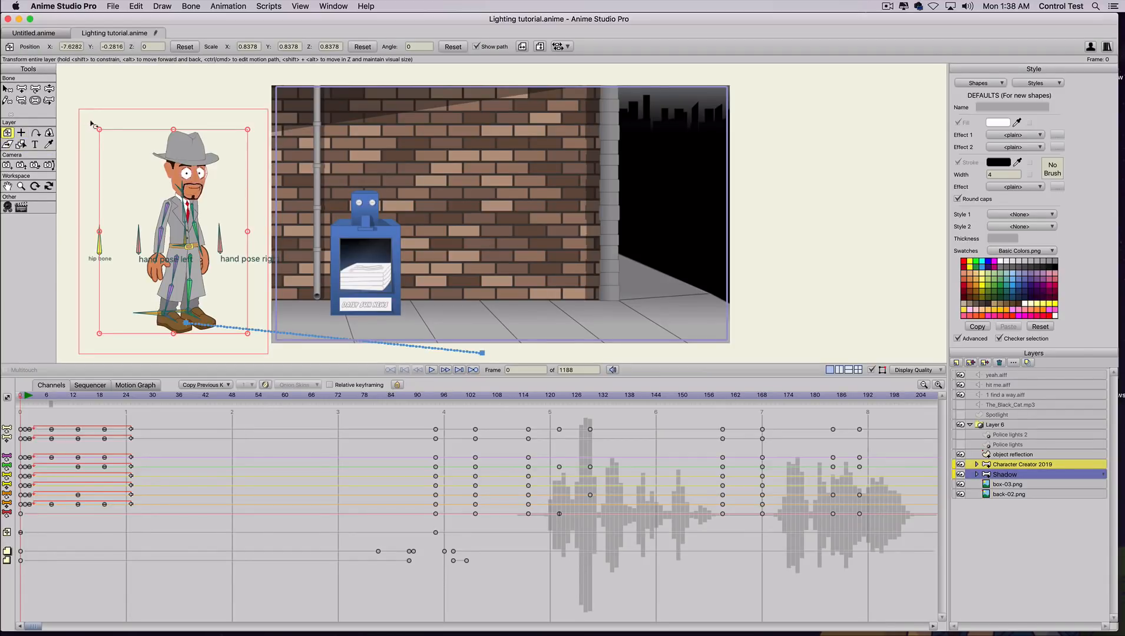
left_click_drag(99, 118, 70, 314)
left_click_drag(206, 276, 457, 234)
mouse_move(236, 258)
left_mouse_down()
mouse_move(244, 294)
mouse_move(221, 241)
mouse_move(226, 211)
mouse_move(221, 293)
mouse_move(233, 211)
mouse_move(221, 291)
mouse_move(237, 266)
left_mouse_up()
scroll(283, 235, "up", 1)
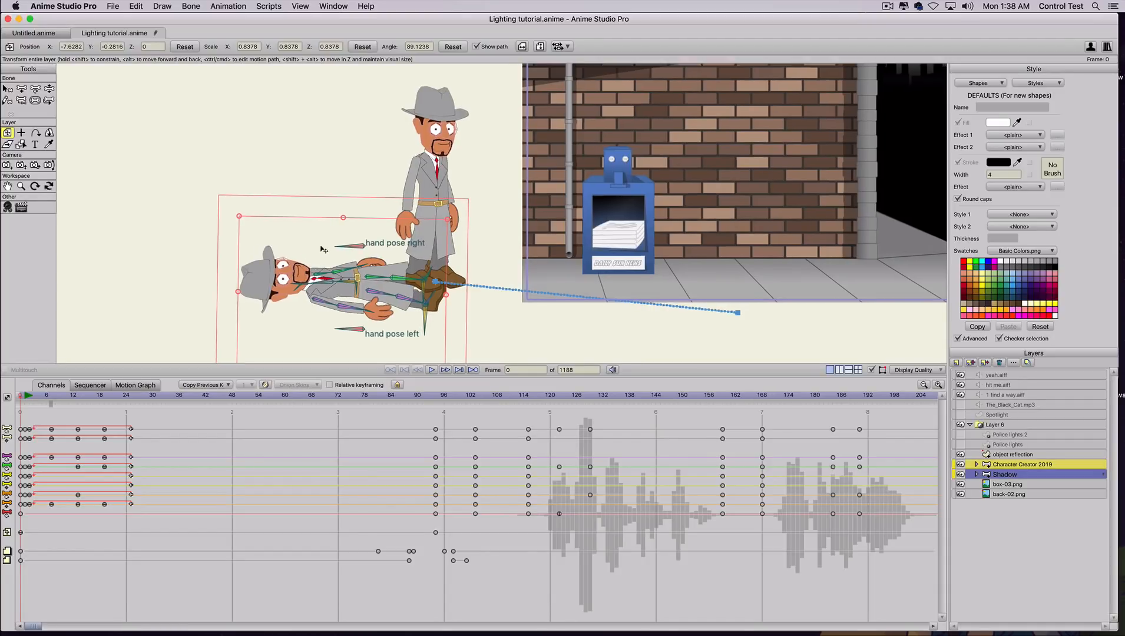
scroll(327, 256, "down", 4)
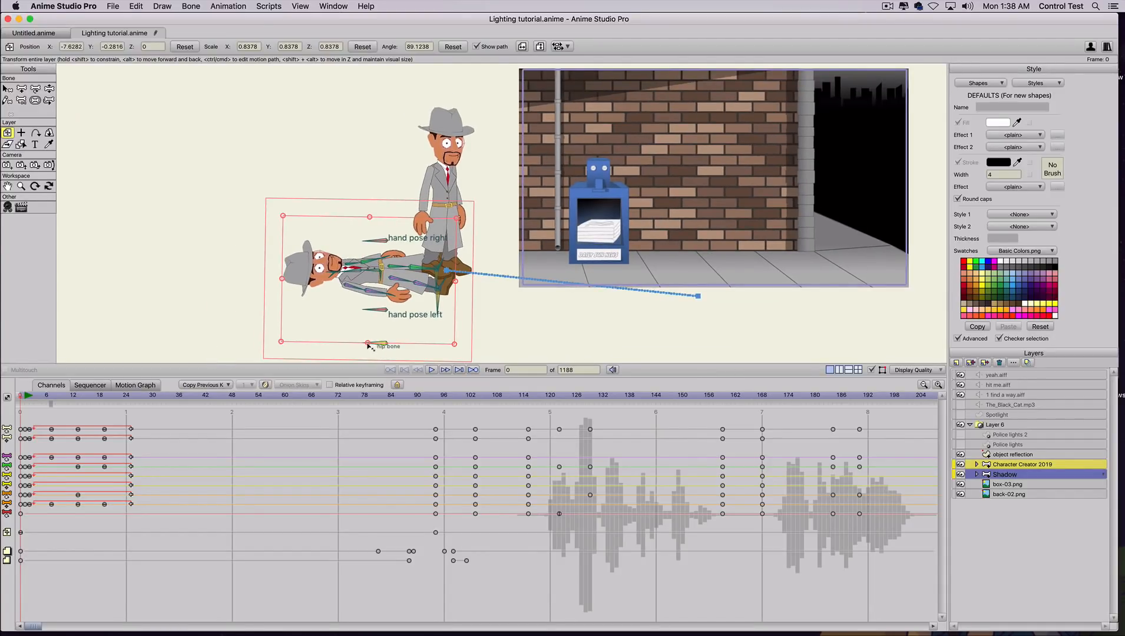
left_click_drag(367, 345, 377, 296)
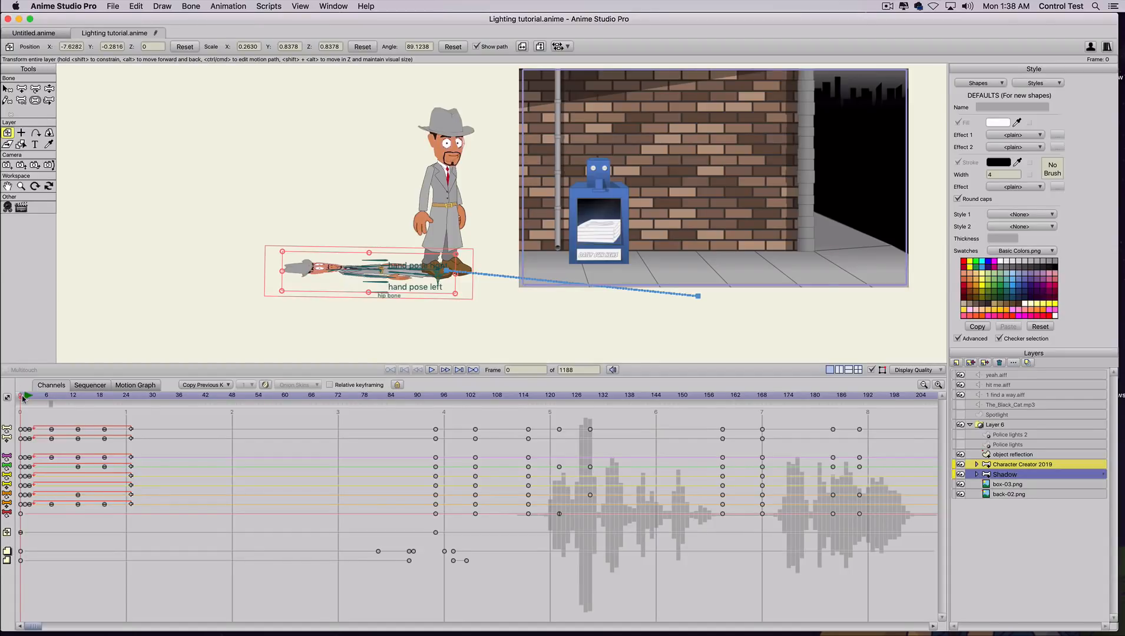
- Scrub through the walk and move the Shadow layer up to the character's feet at frame 103
left_click_drag(25, 398, 589, 400)
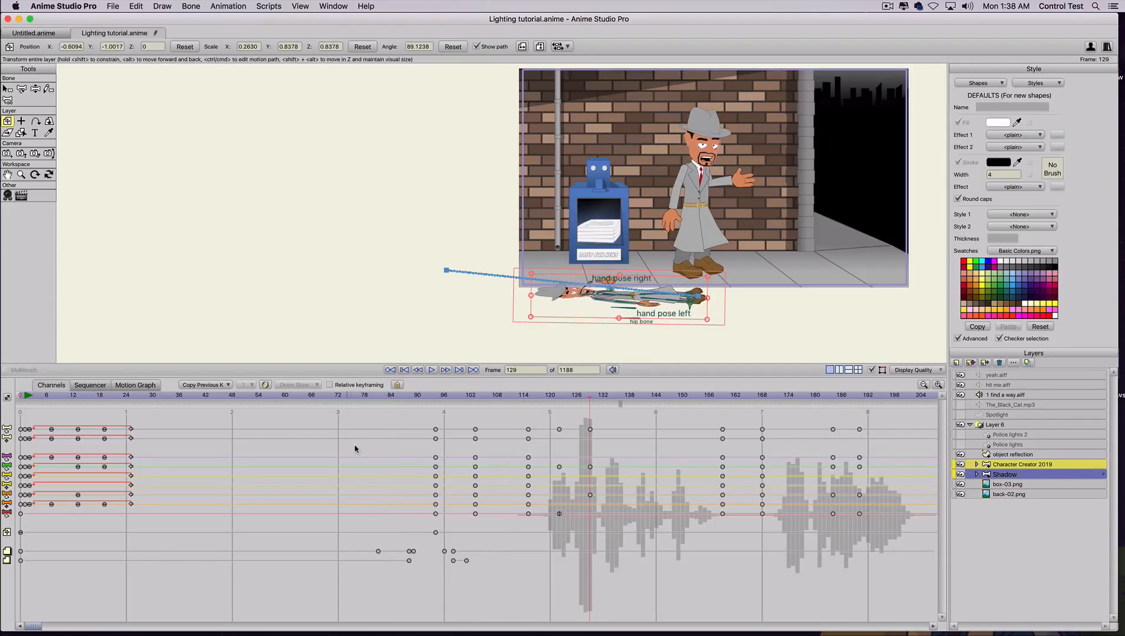
left_click_drag(442, 396, 477, 411)
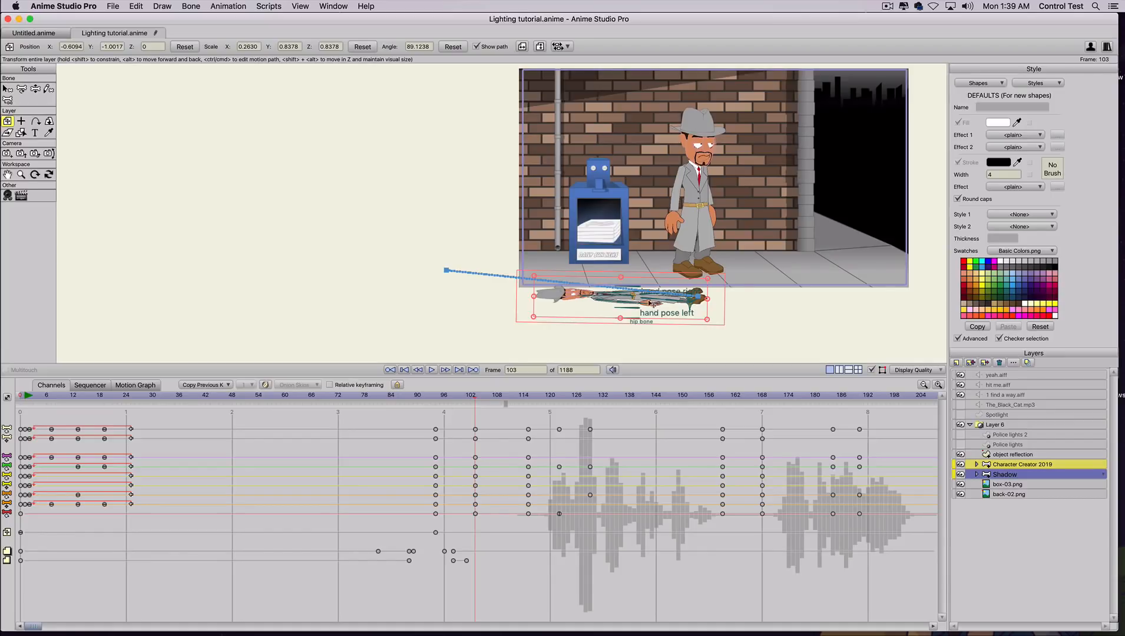
left_click_drag(651, 306, 642, 278)
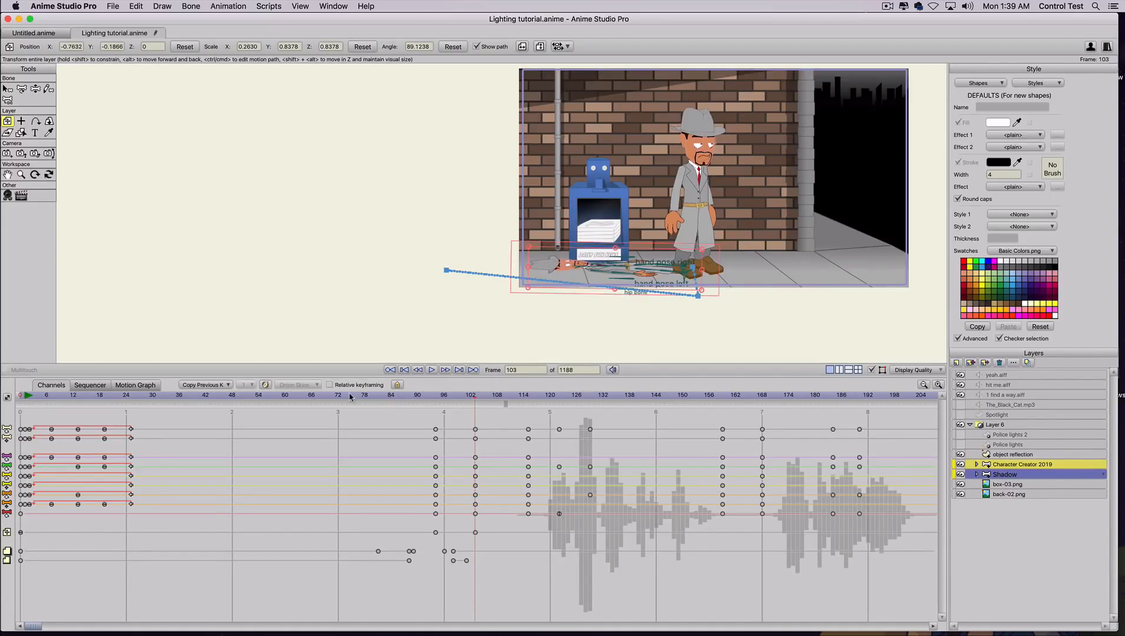
- Move the Shadow layer up to the character's feet at frame 94 and render the frame
left_click_drag(333, 396, 437, 400)
left_click_drag(661, 300, 657, 271)
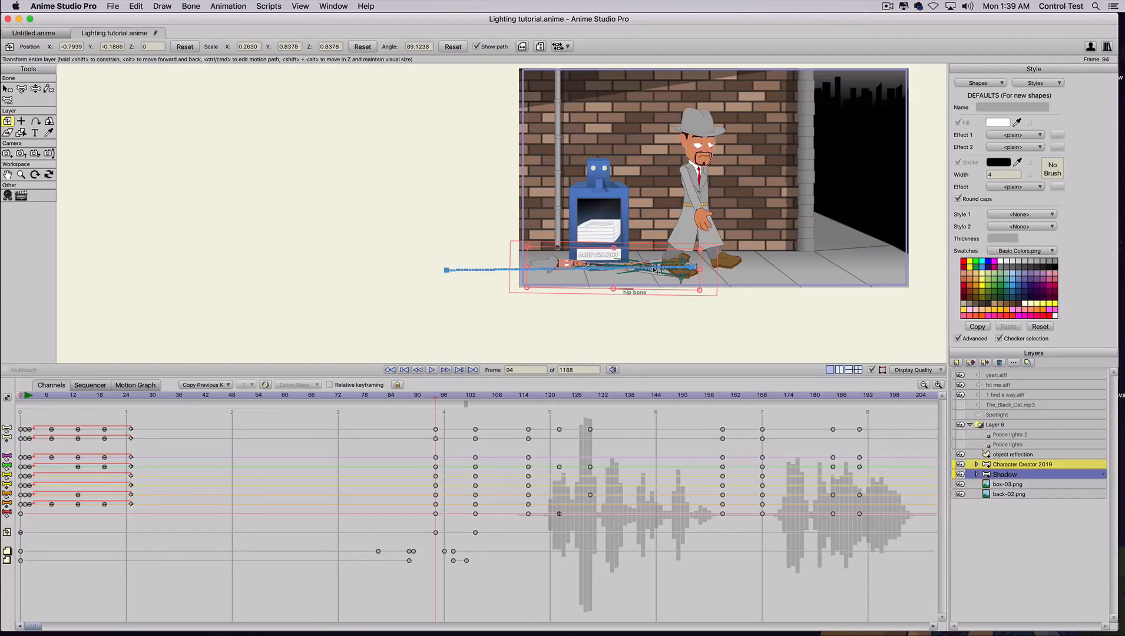
key("super+r")
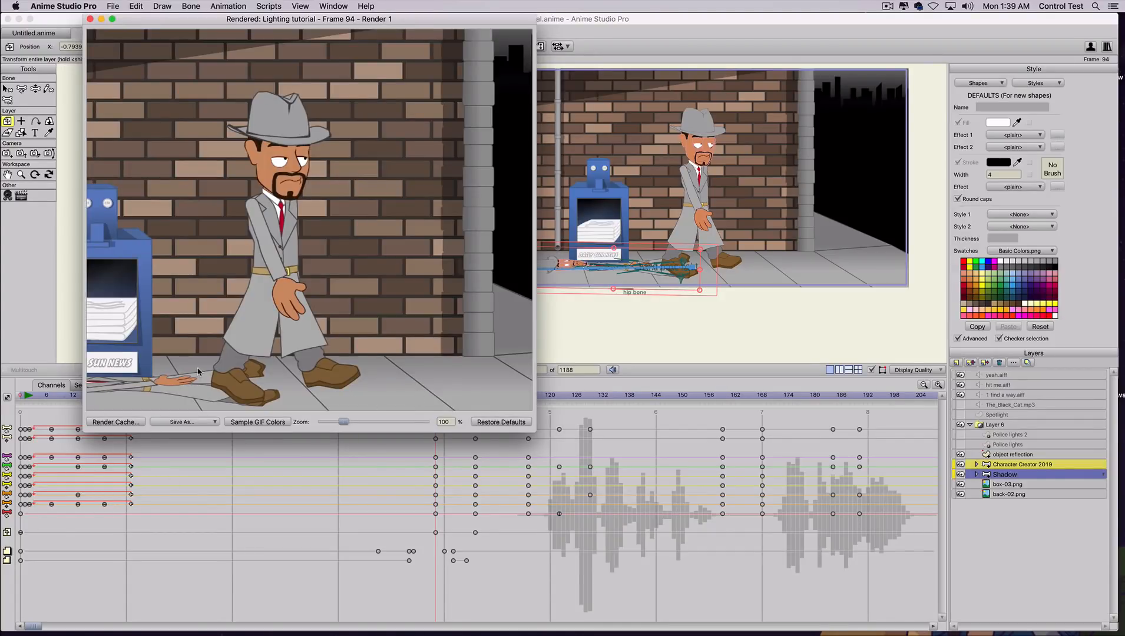
- Enlarge the render preview of frame 94 to inspect the flattened character duplicate and close it
scroll(159, 377, "down", 1)
left_click_drag(534, 431, 755, 446)
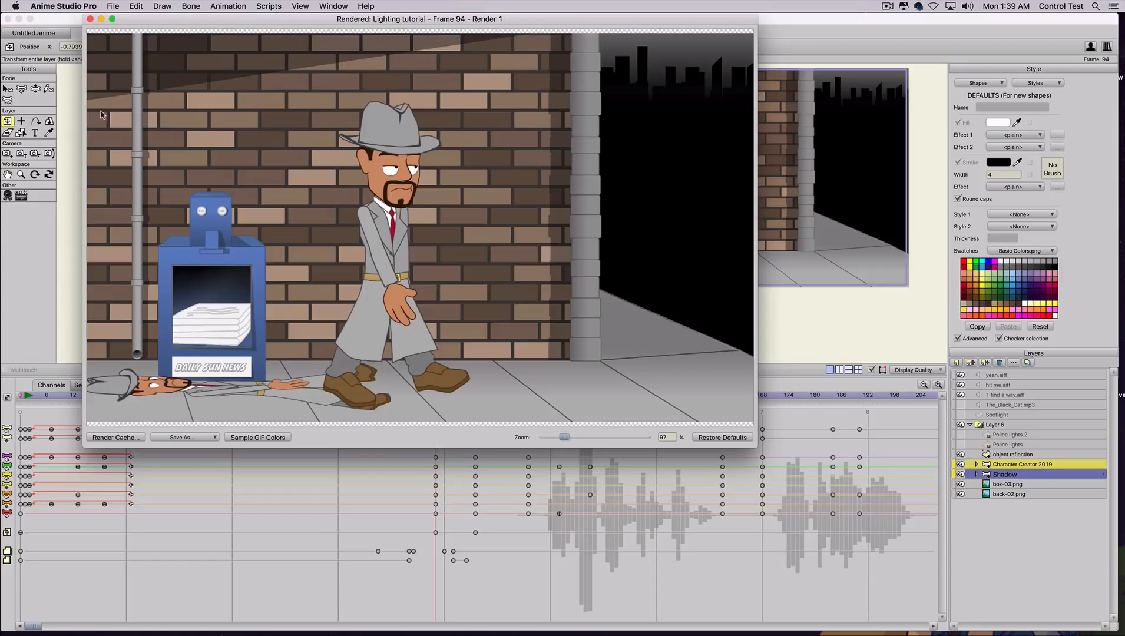
left_click(90, 20)
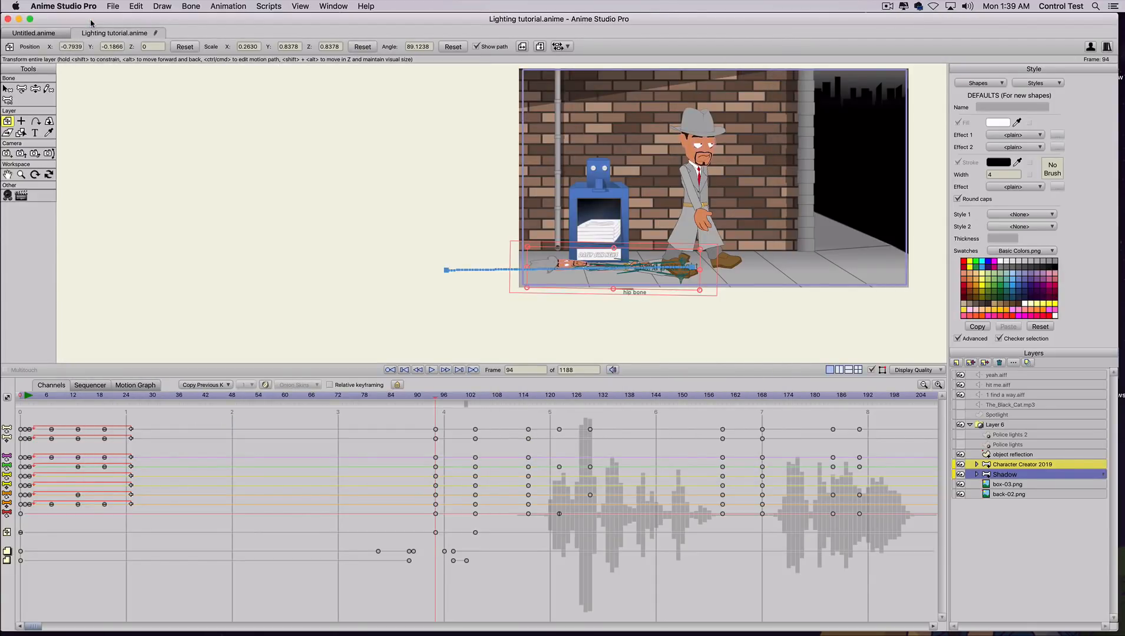
- Colorize the Shadow layer black with an alpha of 178 at frame 94 and check it in a render
double_click(1024, 475)
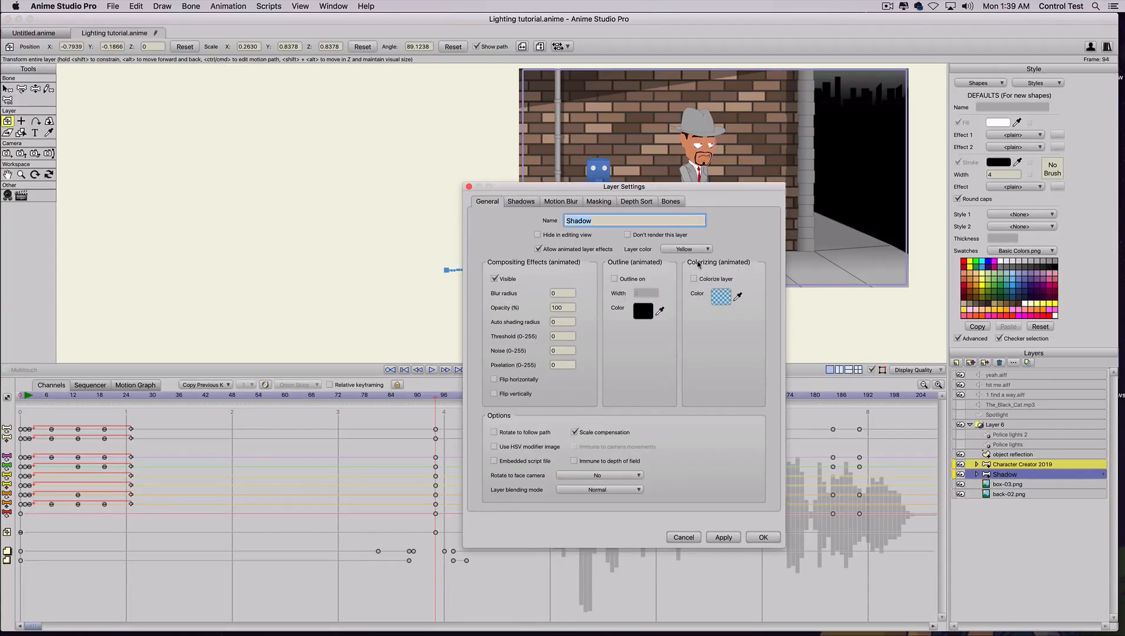
left_click(694, 279)
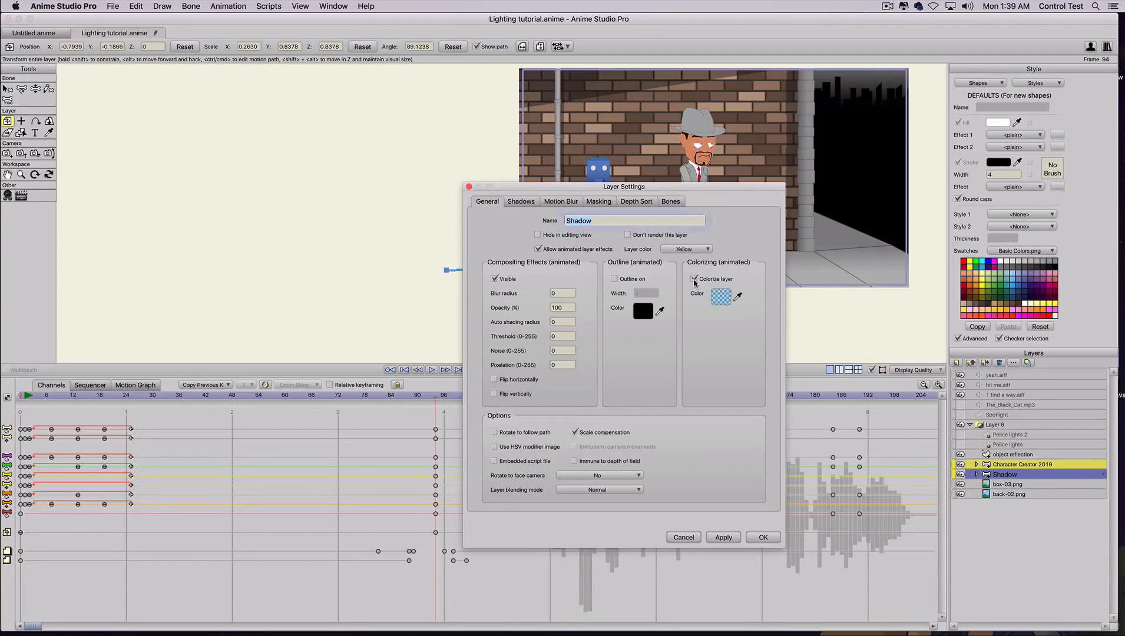
left_click(719, 300)
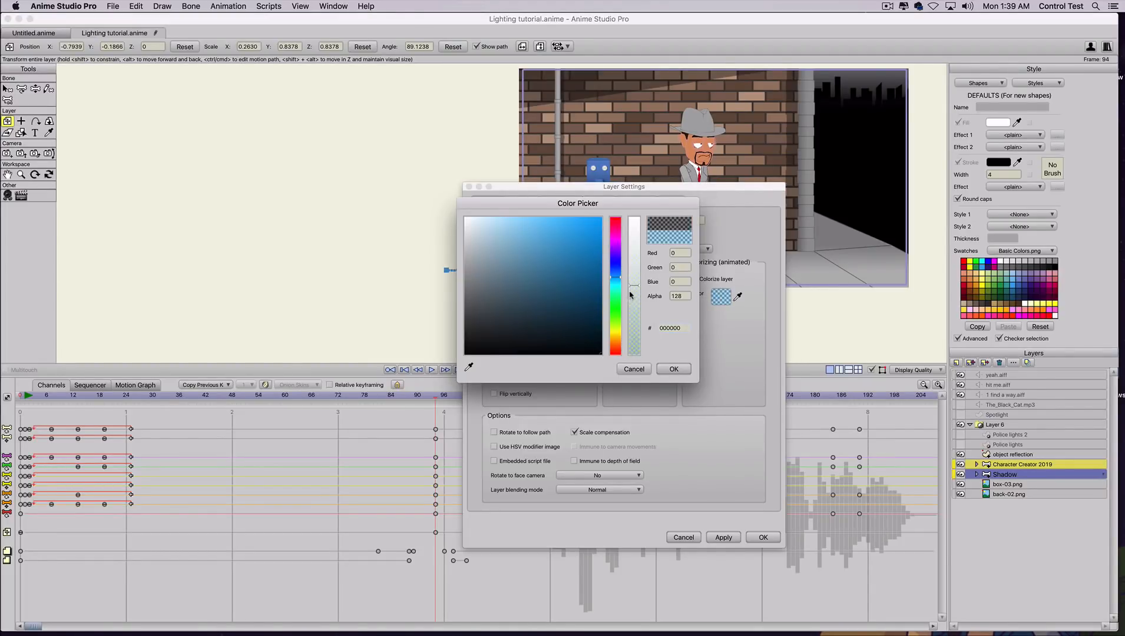
left_click(633, 260)
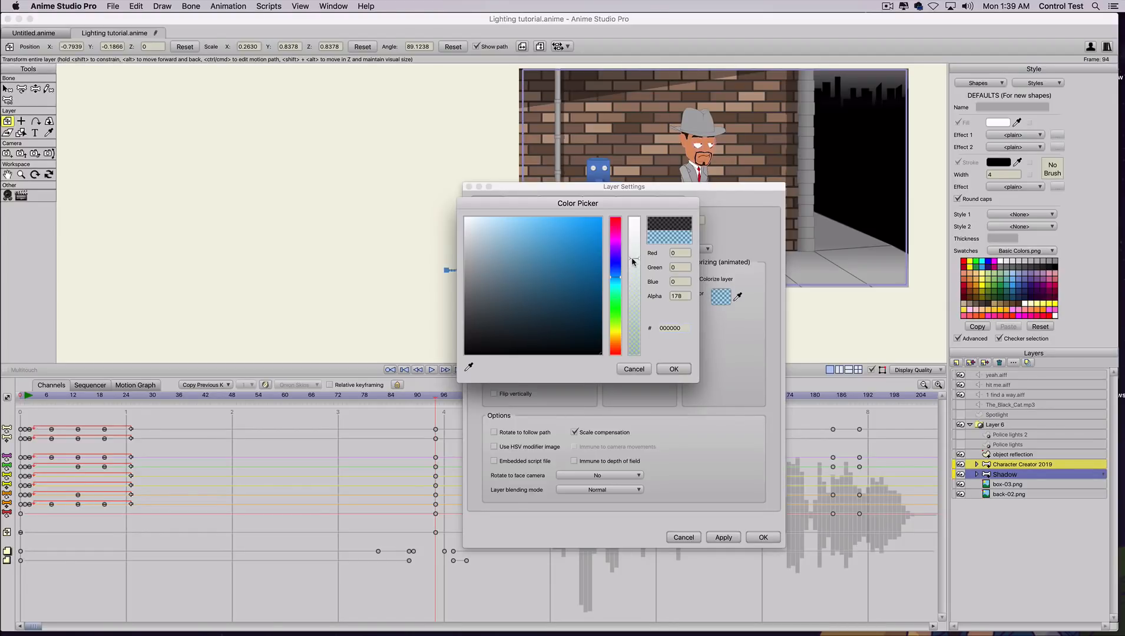
left_click(673, 368)
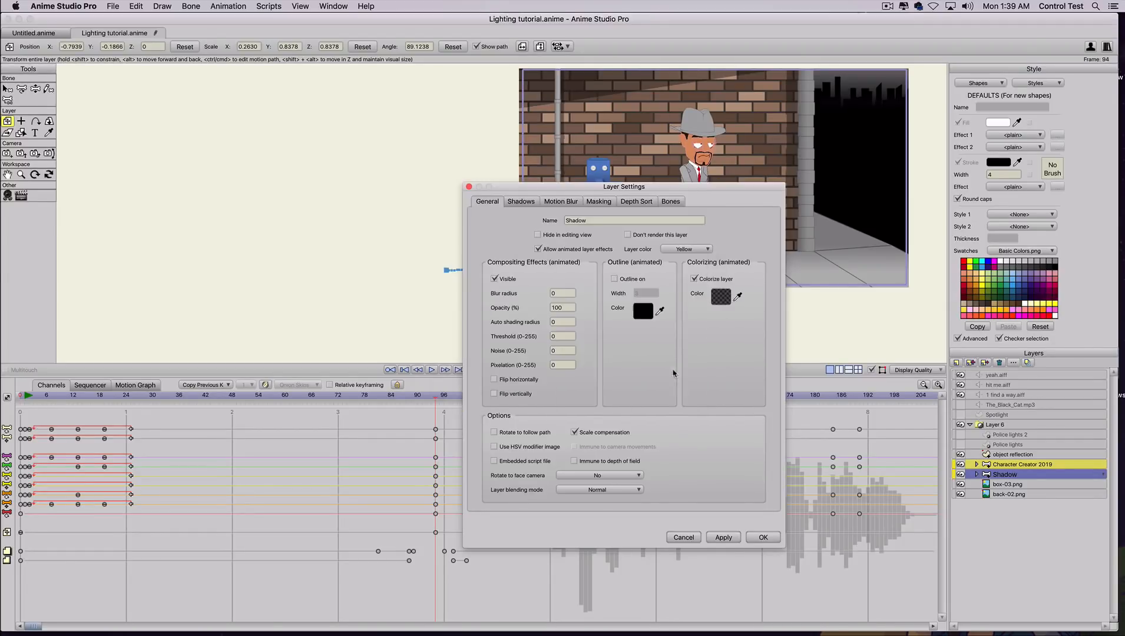
left_click(722, 537)
left_click(762, 537)
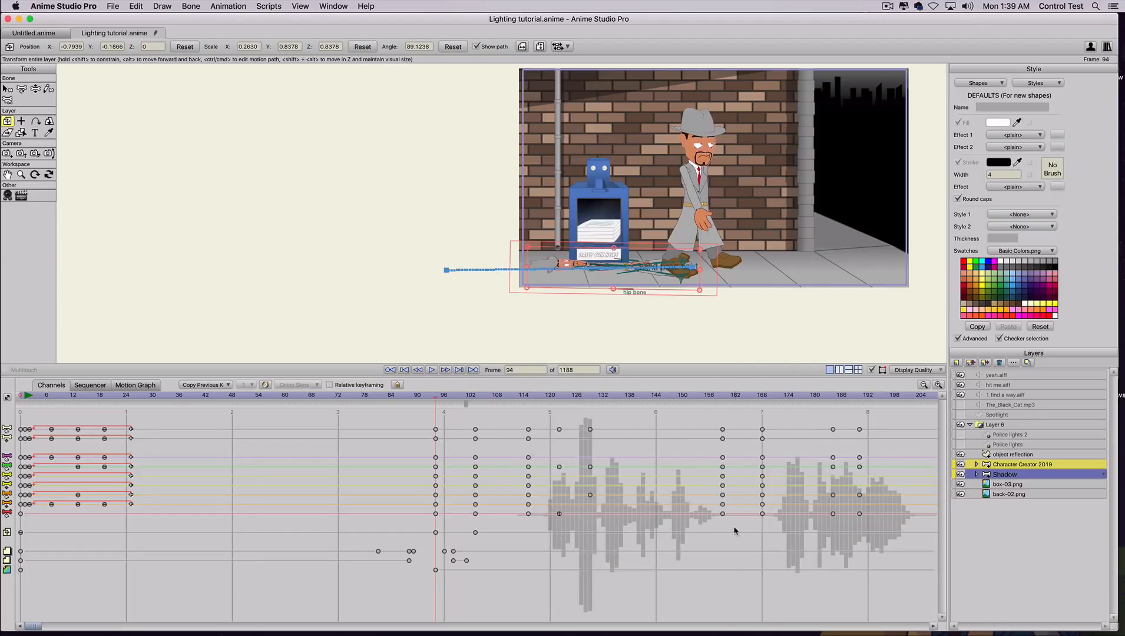
key("super+r")
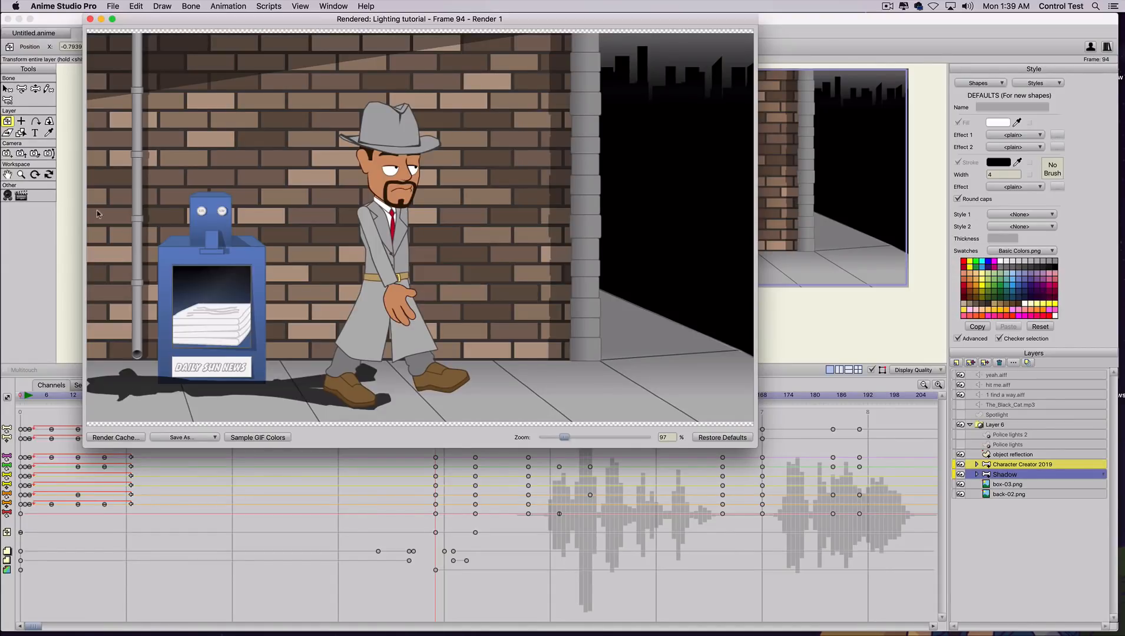
left_click(90, 19)
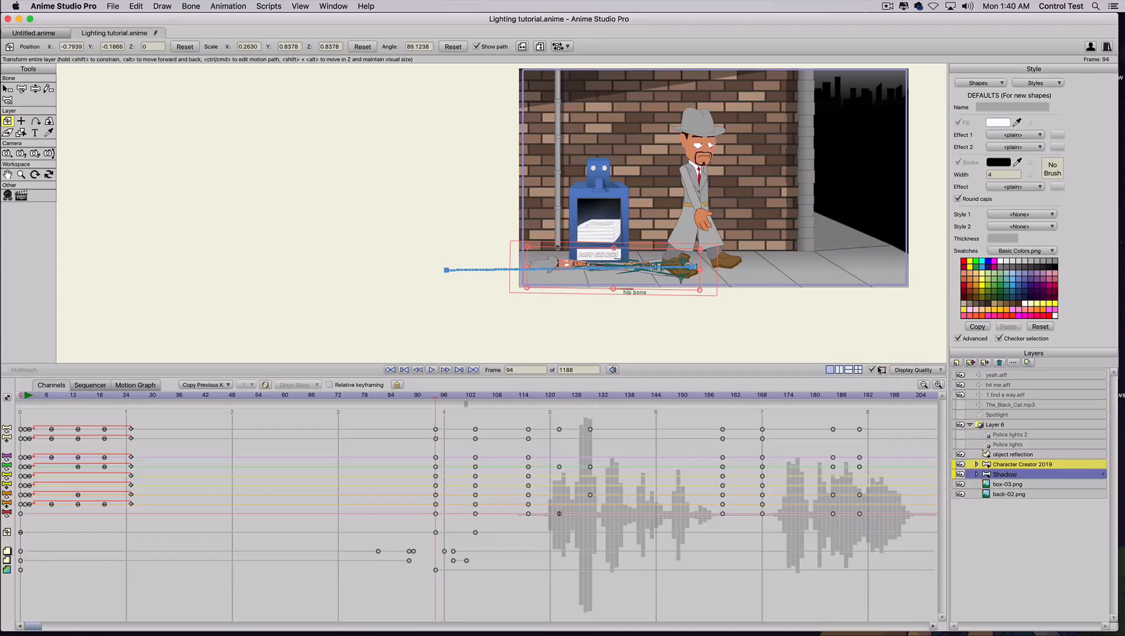
- Set the Shadow layer's blur radius to 33 at frame 94 and check it in a render
double_click(1027, 475)
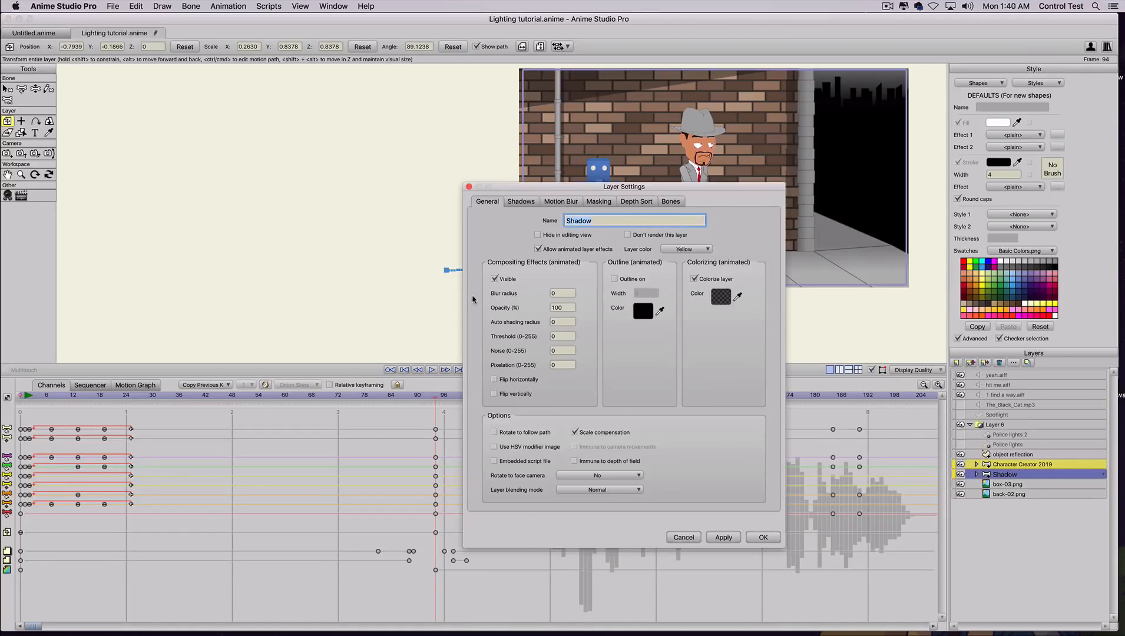
left_click(564, 294)
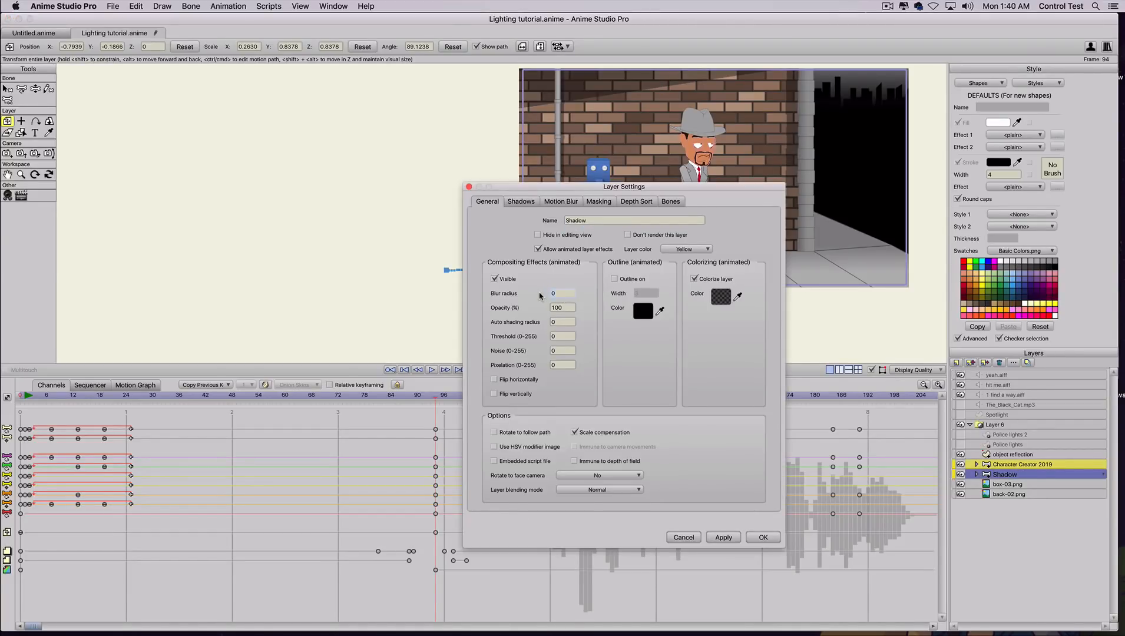
left_click(723, 537)
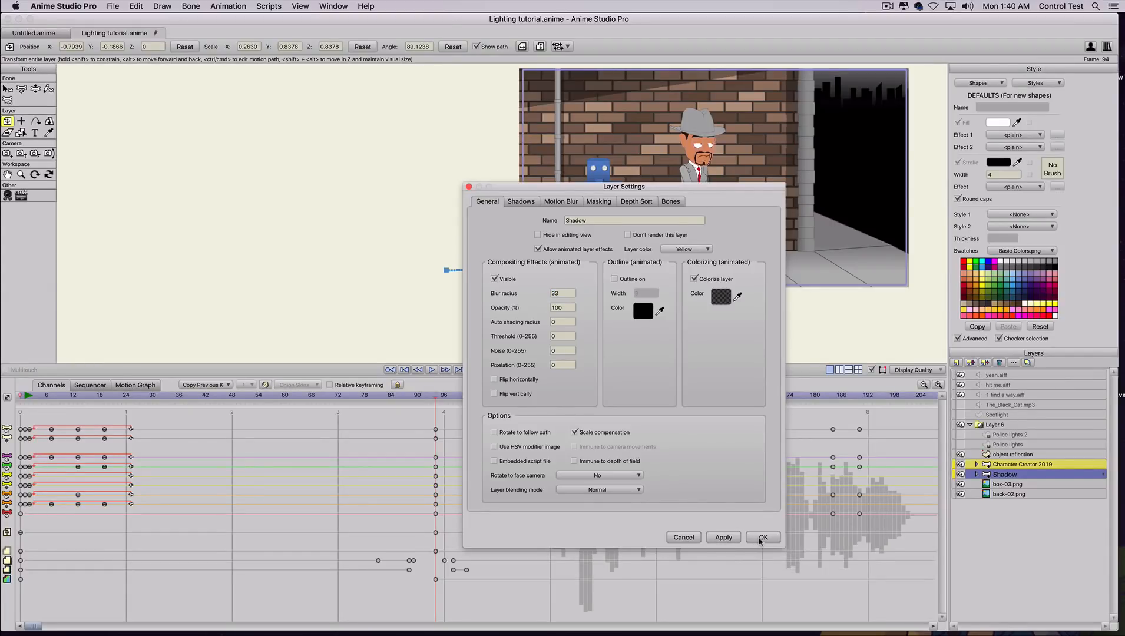
left_click(761, 538)
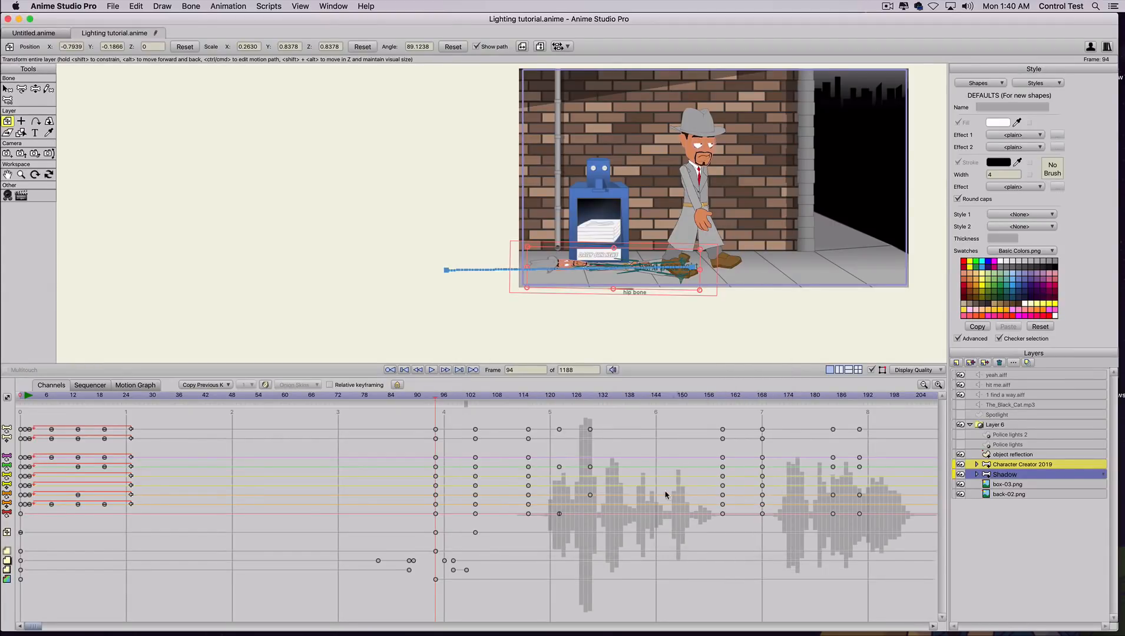
key("super+r")
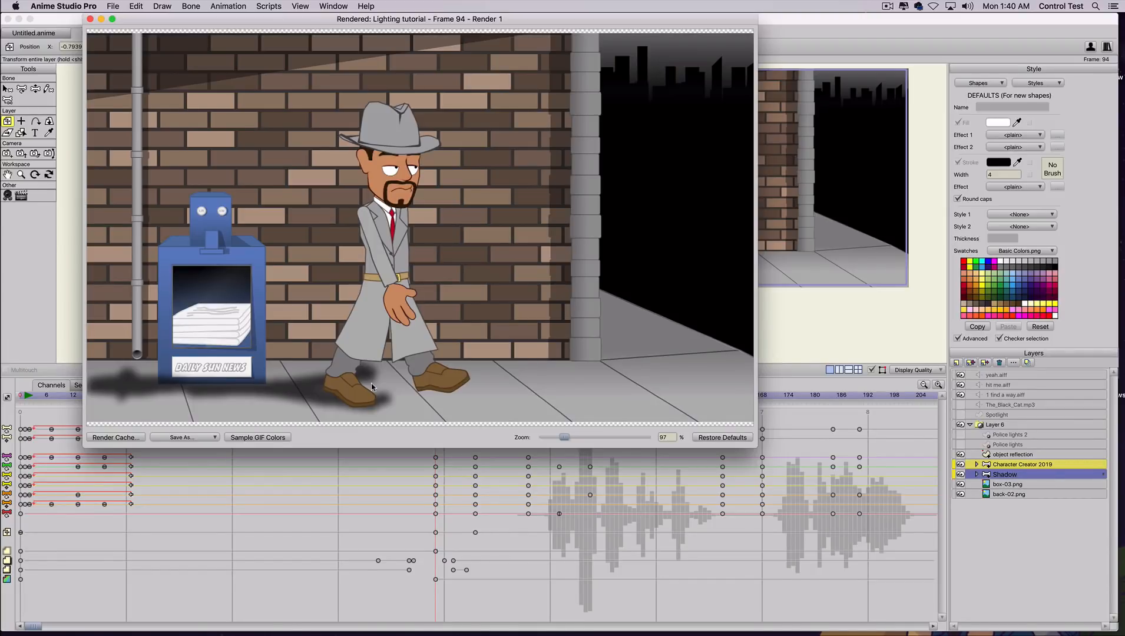
left_click(90, 20)
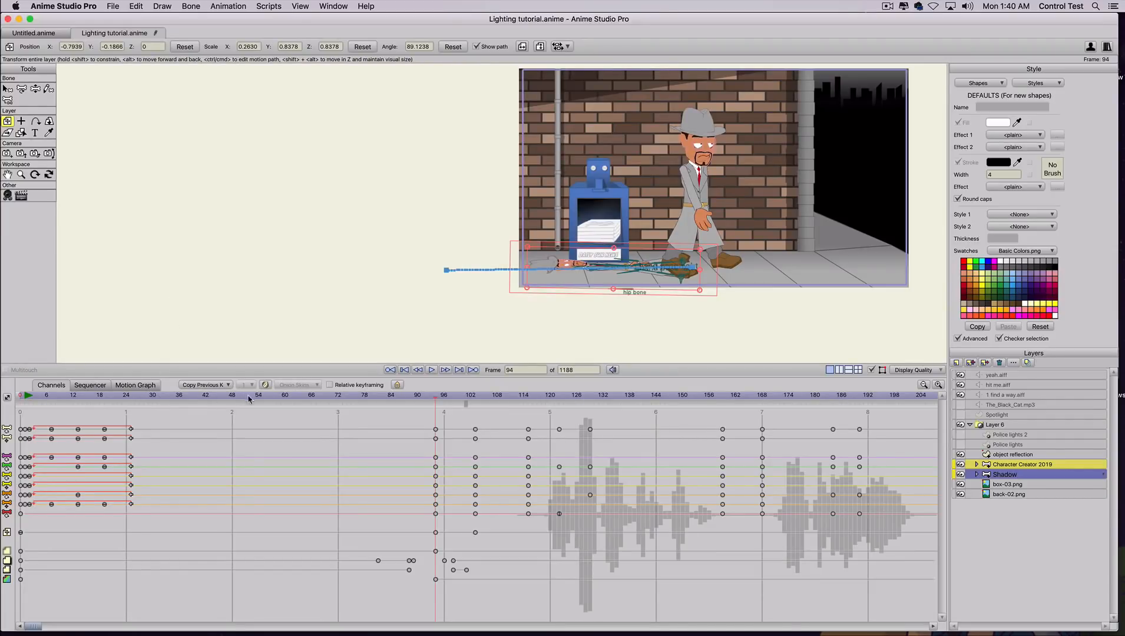
- Render frame 152 to examine the shadow while the character gestures
left_click_drag(250, 400, 691, 402)
key("super+r")
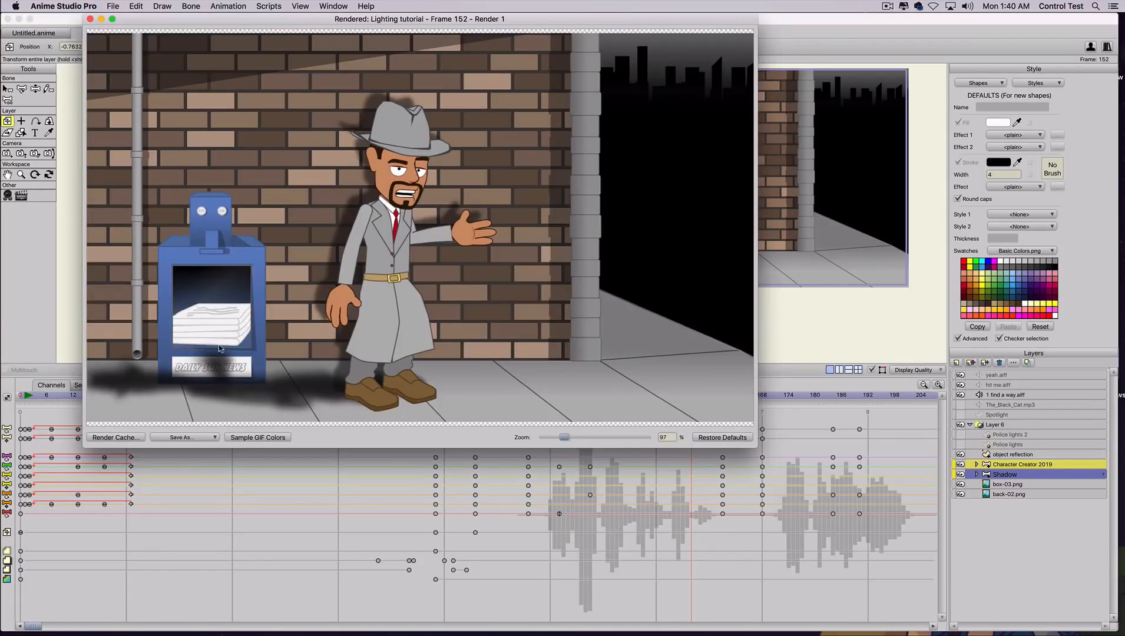
left_click(90, 19)
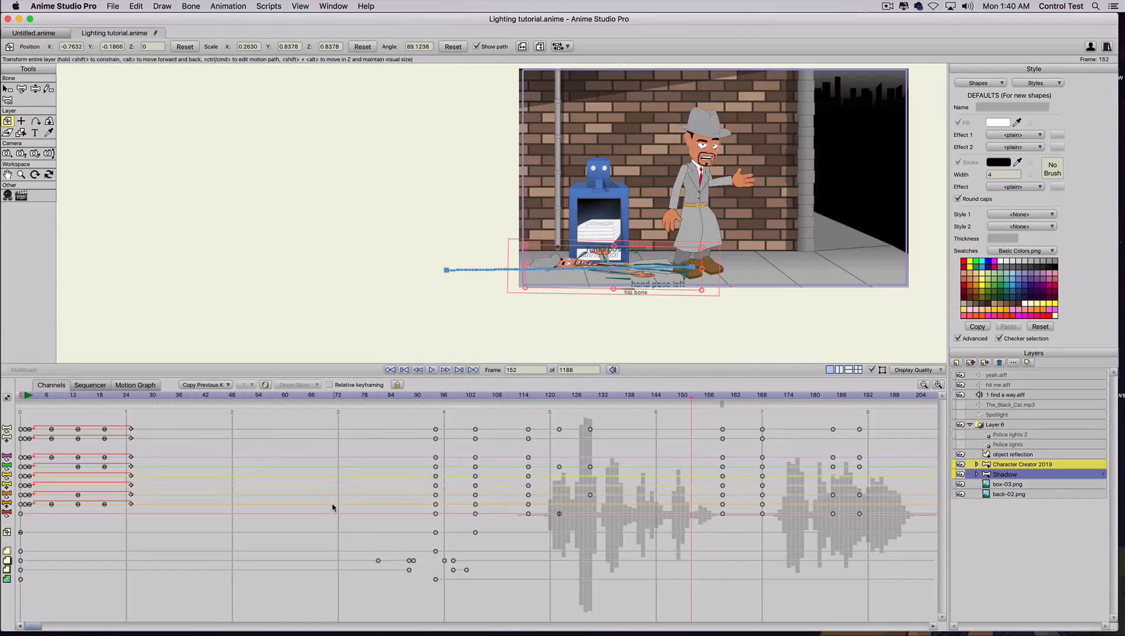
- Undo the Shadow layer's blur, colorizing, repositioning, flattening and rotation until the duplicate stands upright again
key("super+z")
key("super+z")
key("super+z")
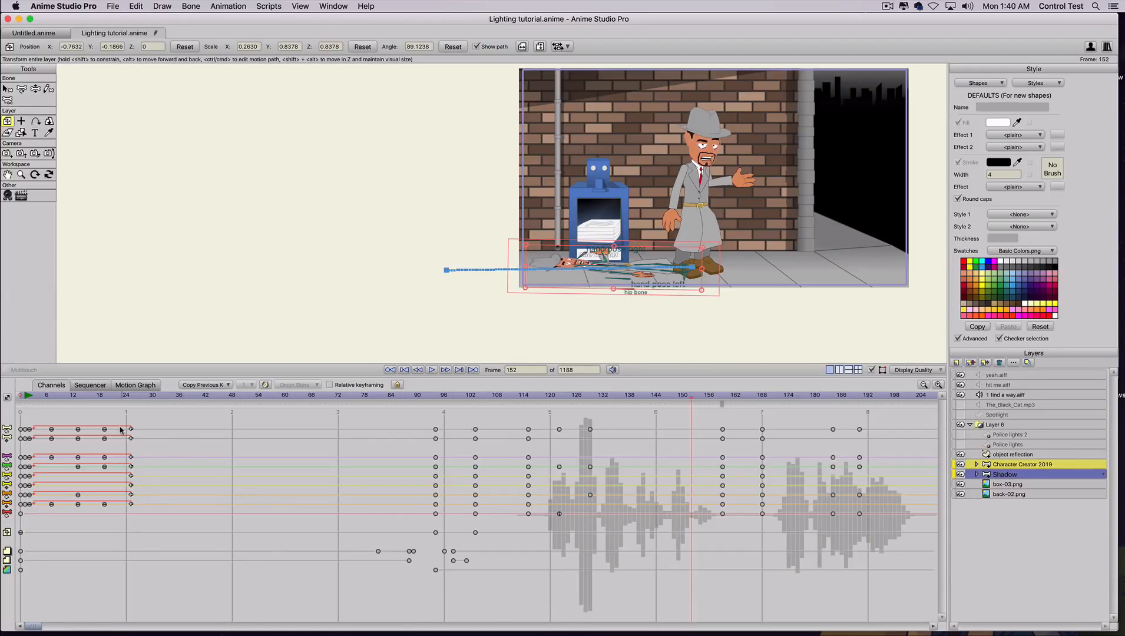
key("super+z")
key("super+z")
key("super+z")
key("super+z")
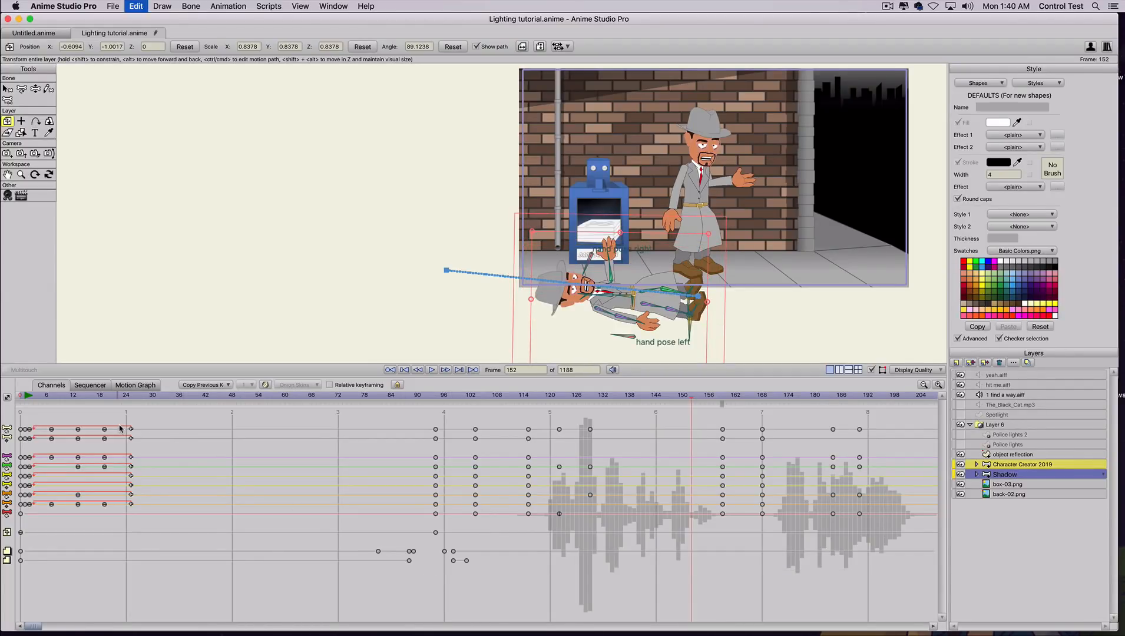
key("super+z")
key("super+z")
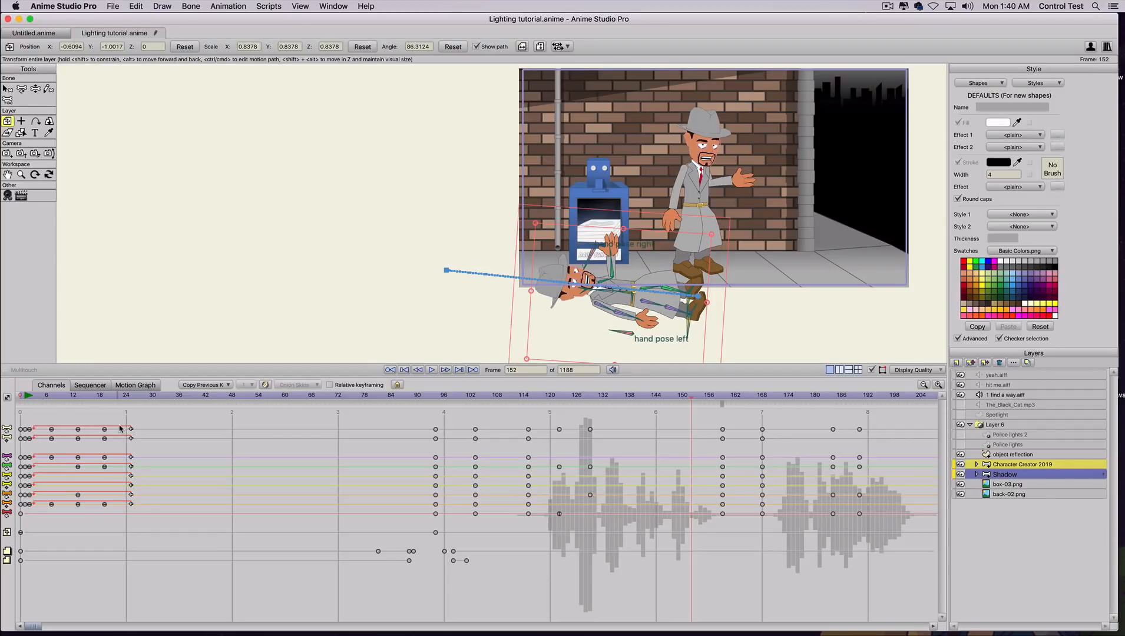
key("super+z")
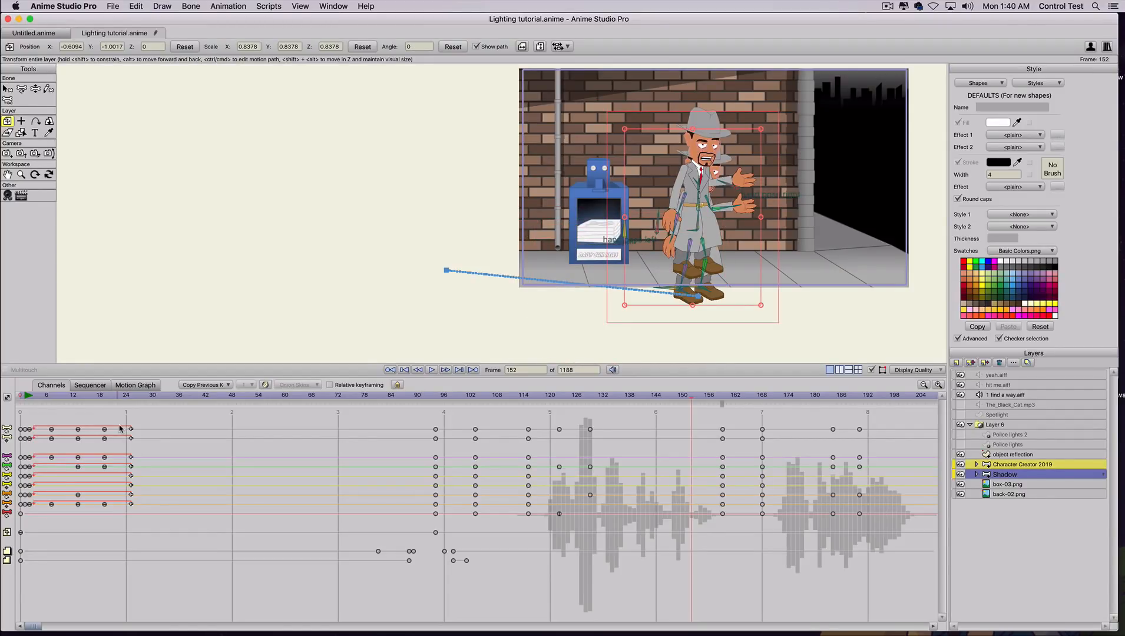
- At frame 0, rotate the Shadow layer about 90 degrees around the feet and flatten it to an X scale of about 0.21
left_click_drag(35, 398, 5, 395)
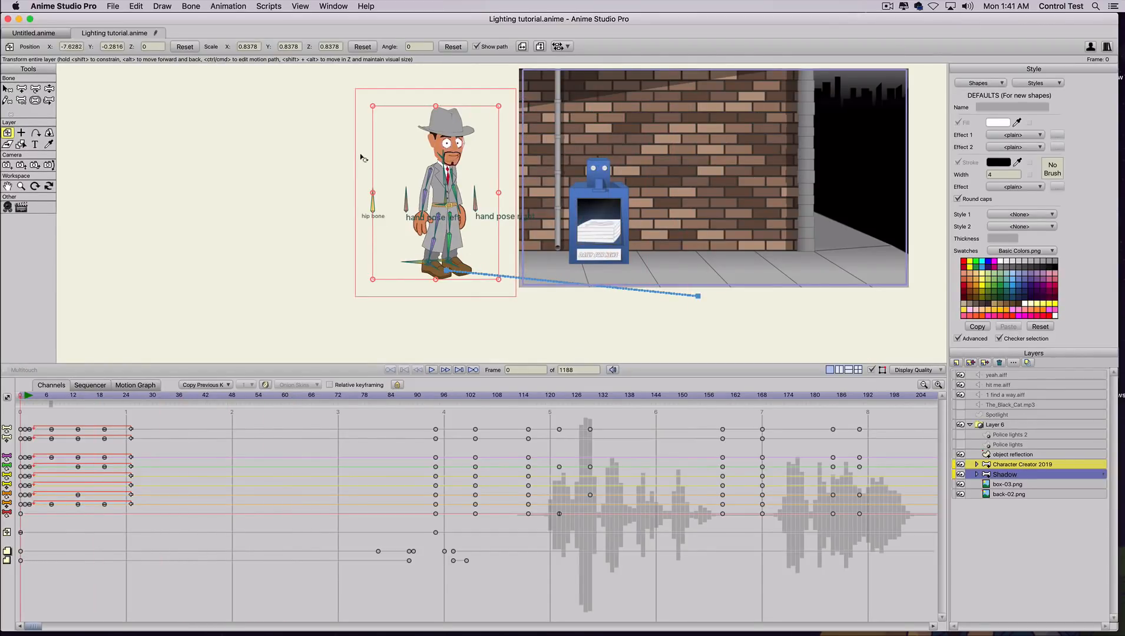
left_click_drag(369, 155, 250, 327)
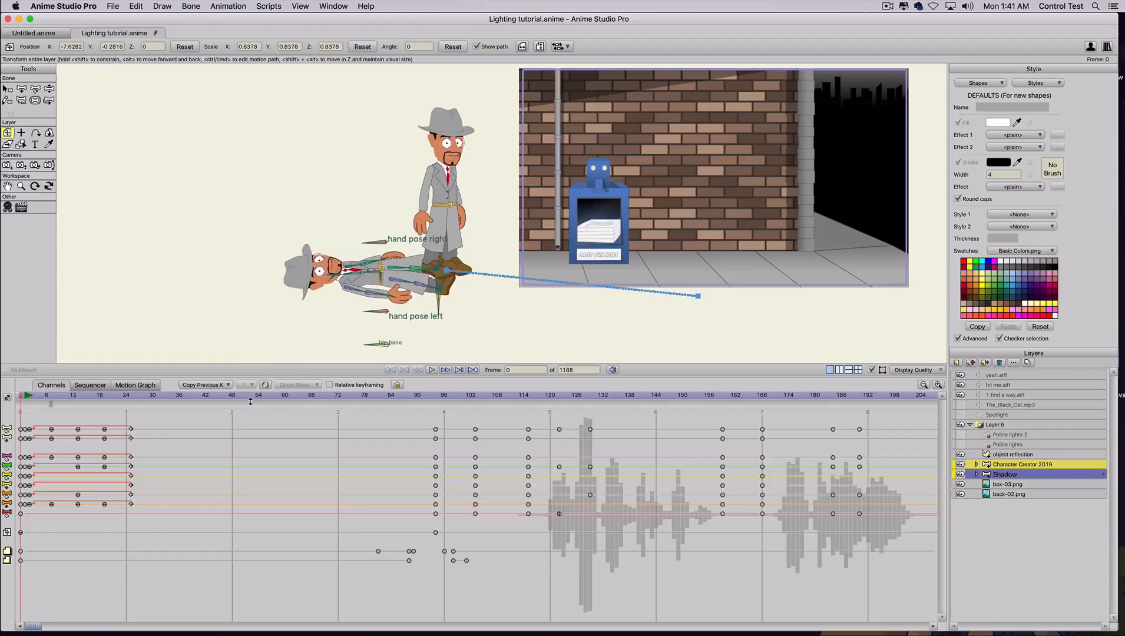
left_click_drag(370, 348, 356, 293)
- Move the Shadow layer up to the character's feet at frame 94 and adjust its X position to about -1.06 at frame 103
left_click(436, 395)
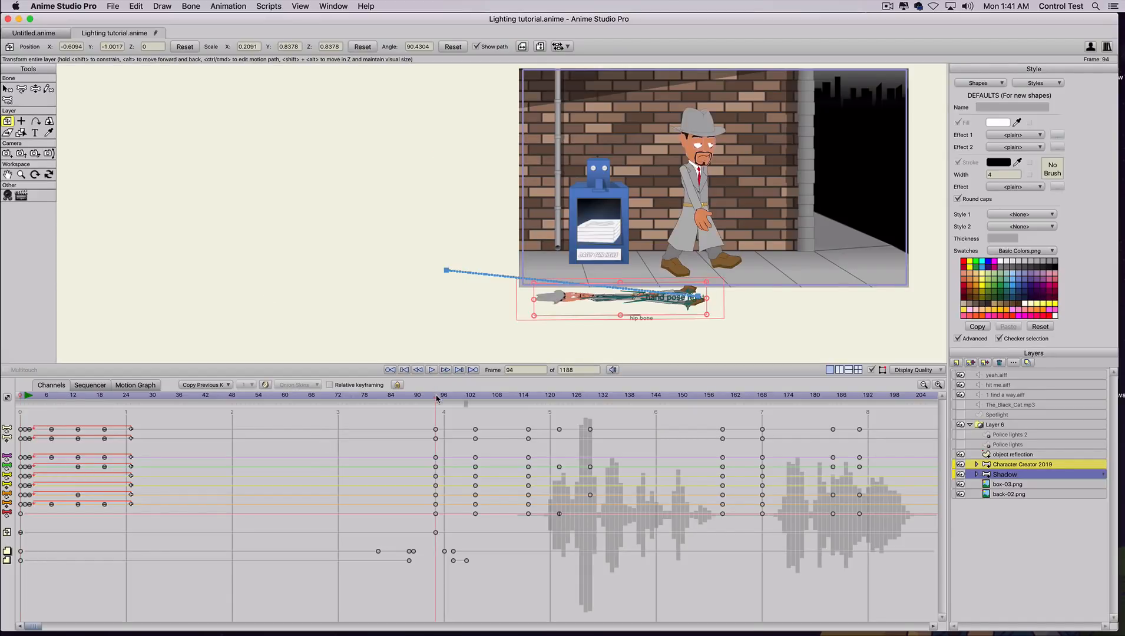
left_click_drag(623, 312, 607, 277)
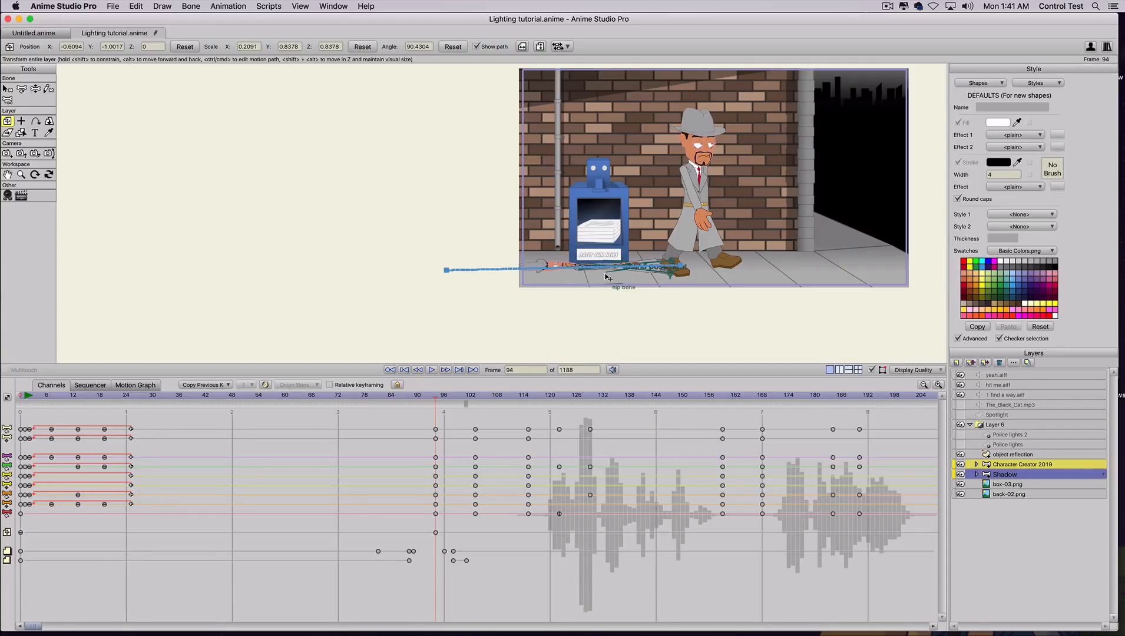
left_click(473, 399)
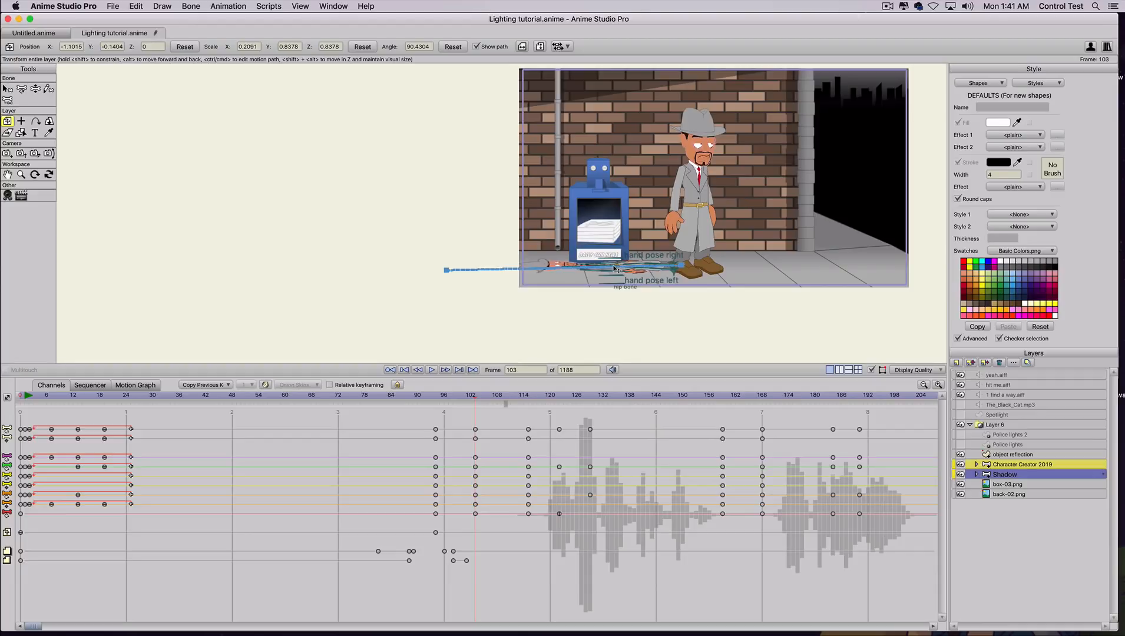
left_click_drag(615, 269, 619, 269)
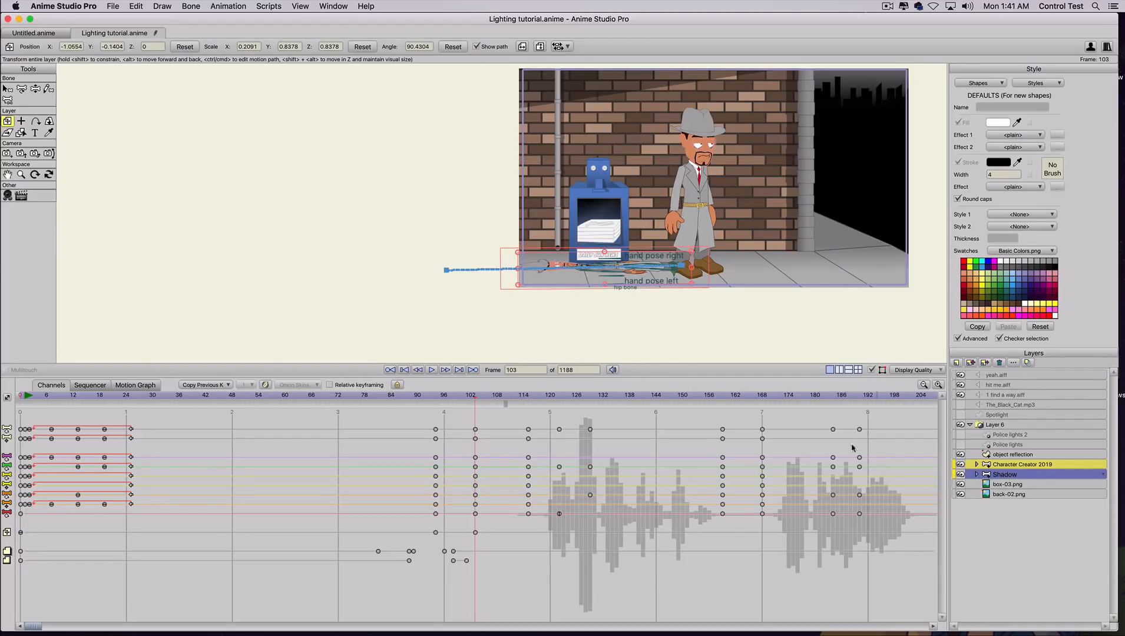
- At frame 0, colorize the Shadow layer black with an alpha of 98 and set its blur radius to 22
left_click(15, 397)
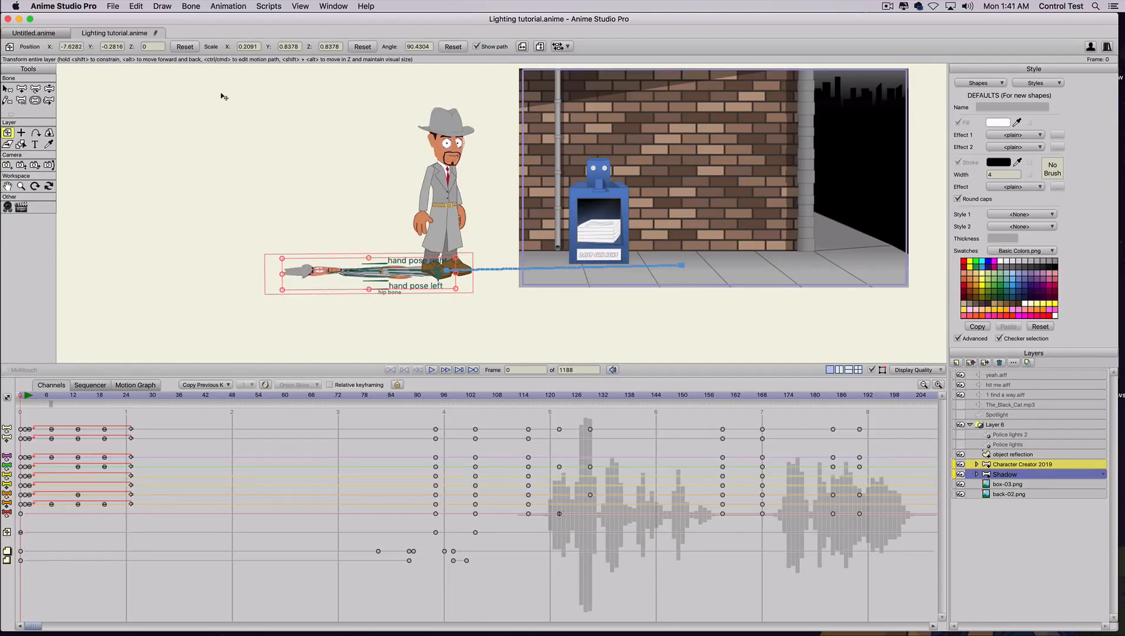
double_click(1010, 476)
left_click(721, 300)
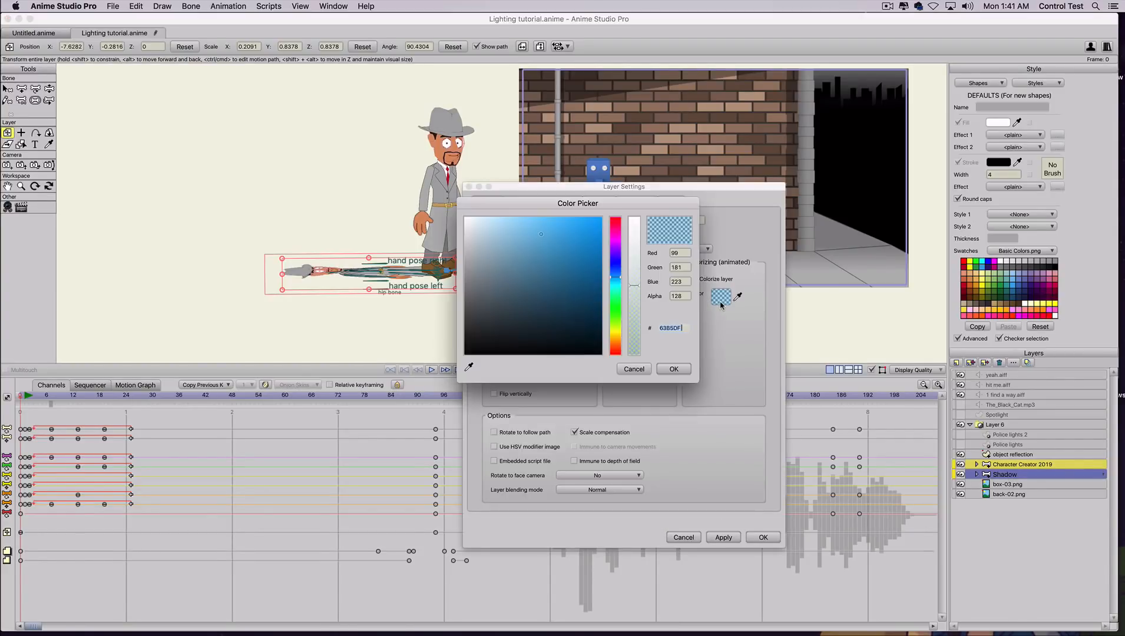
left_click(594, 354)
mouse_move(635, 283)
left_mouse_down()
mouse_move(633, 271)
mouse_move(634, 304)
left_mouse_up()
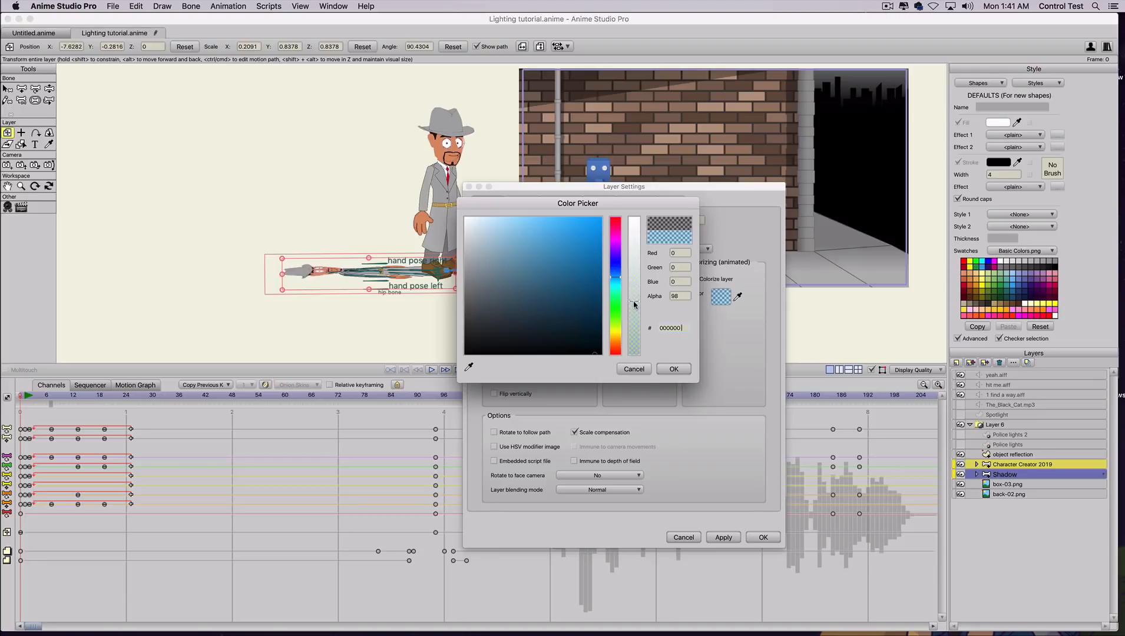
left_click(673, 369)
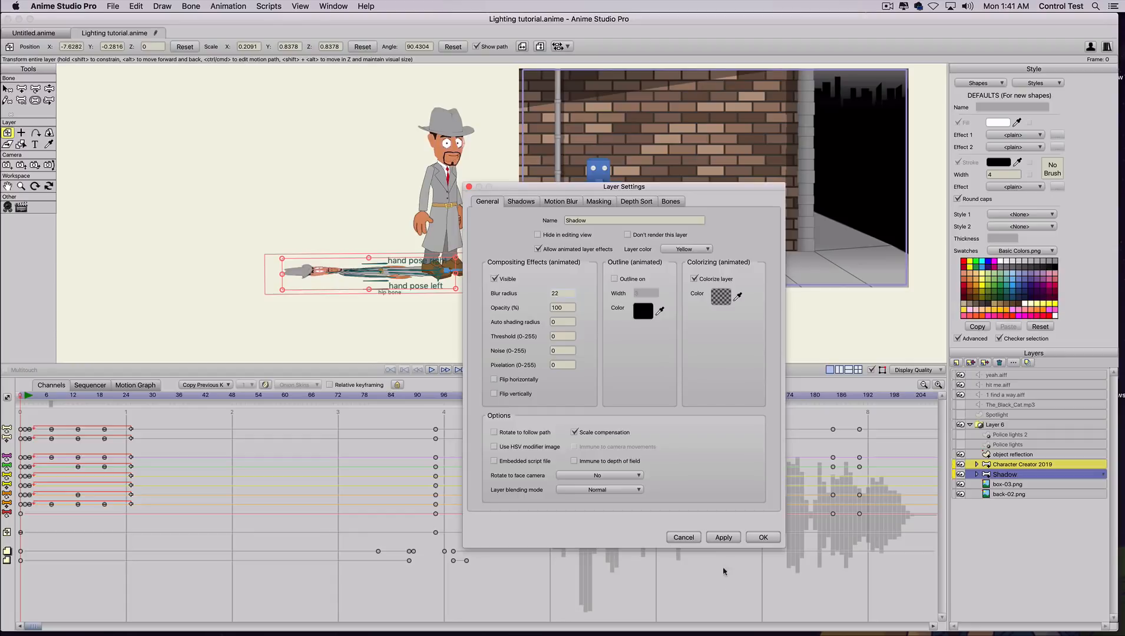
left_click(764, 537)
- Render frame 131 to examine the softened ground shadow behind the character
left_click_drag(321, 398, 601, 396)
key("super+r")
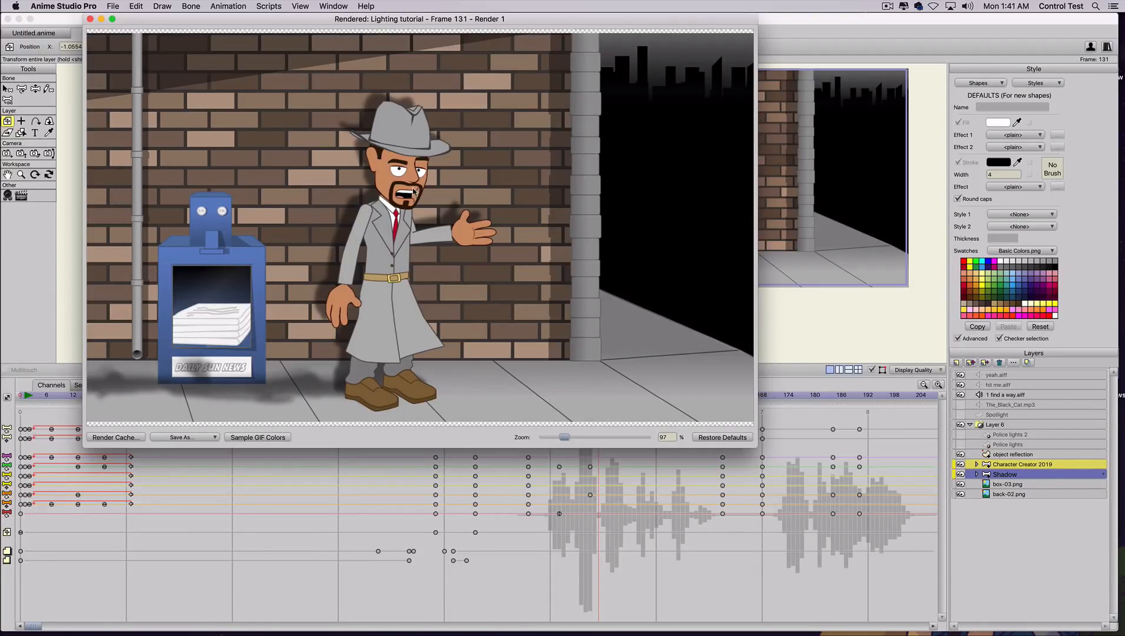
left_click(89, 19)
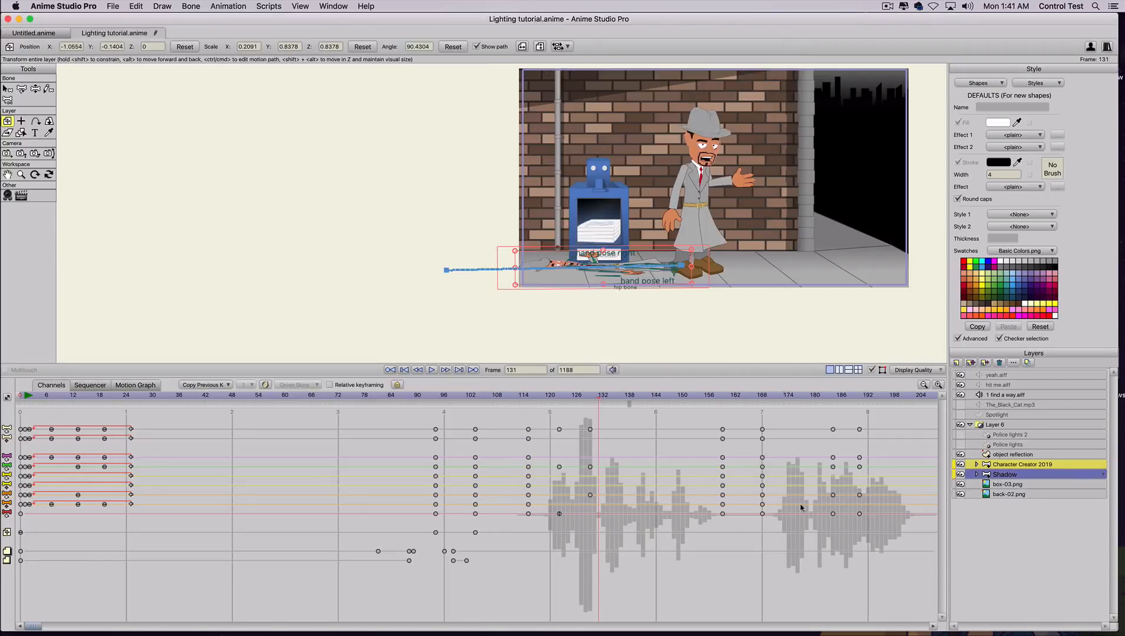
- Examine the layer shadow, layer shading and 3D shadow options of the Character Creator 2019 layer
double_click(1005, 465)
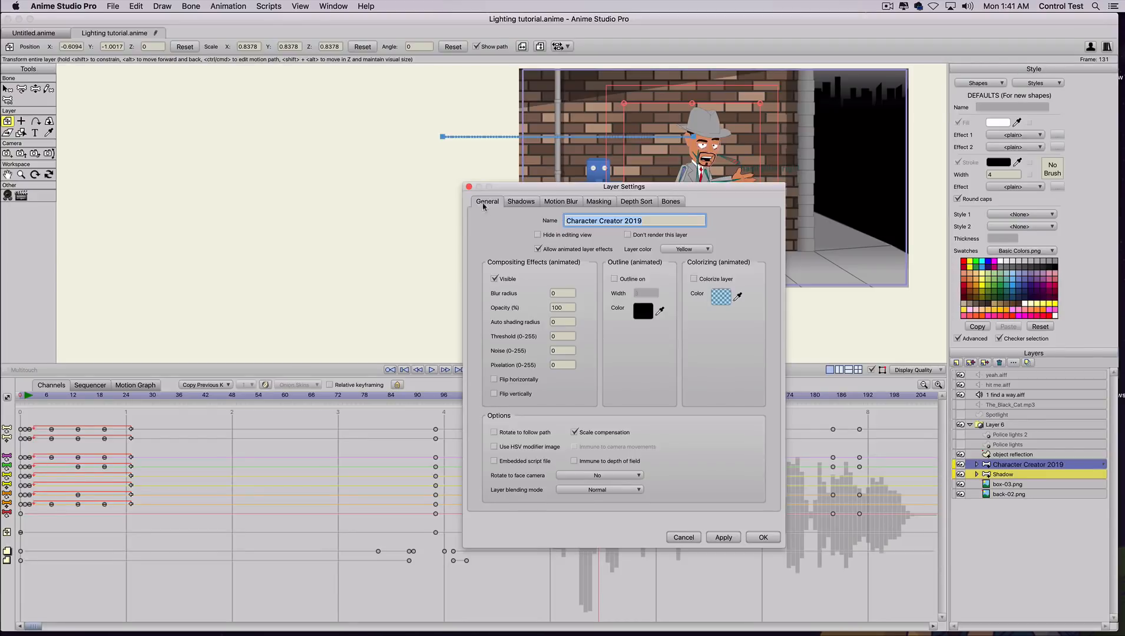
left_click(521, 201)
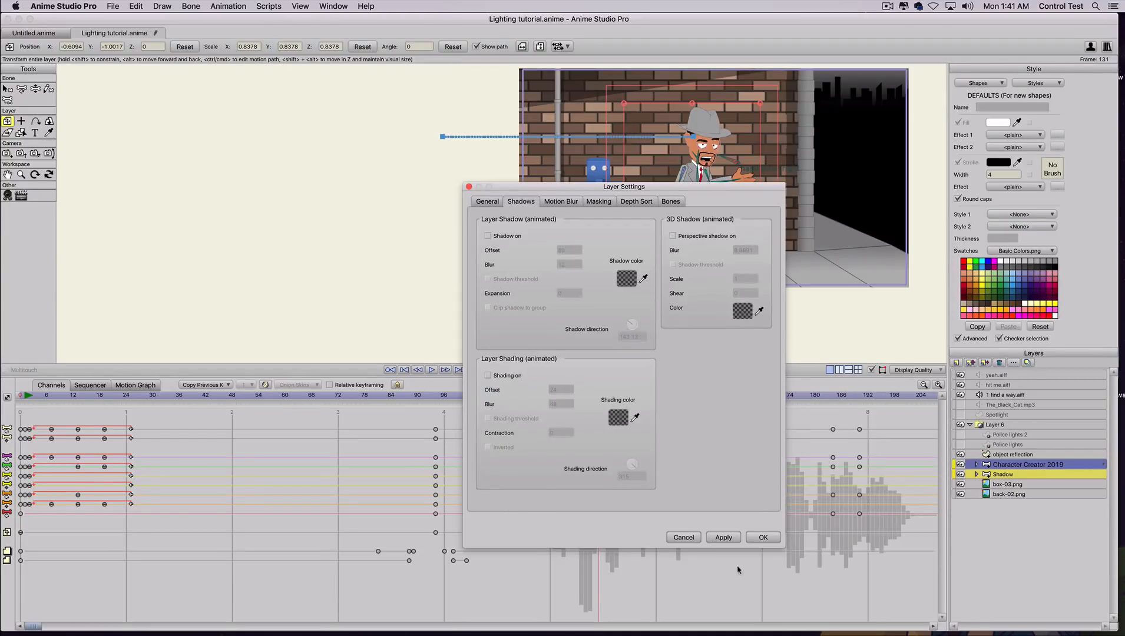
left_click(762, 538)
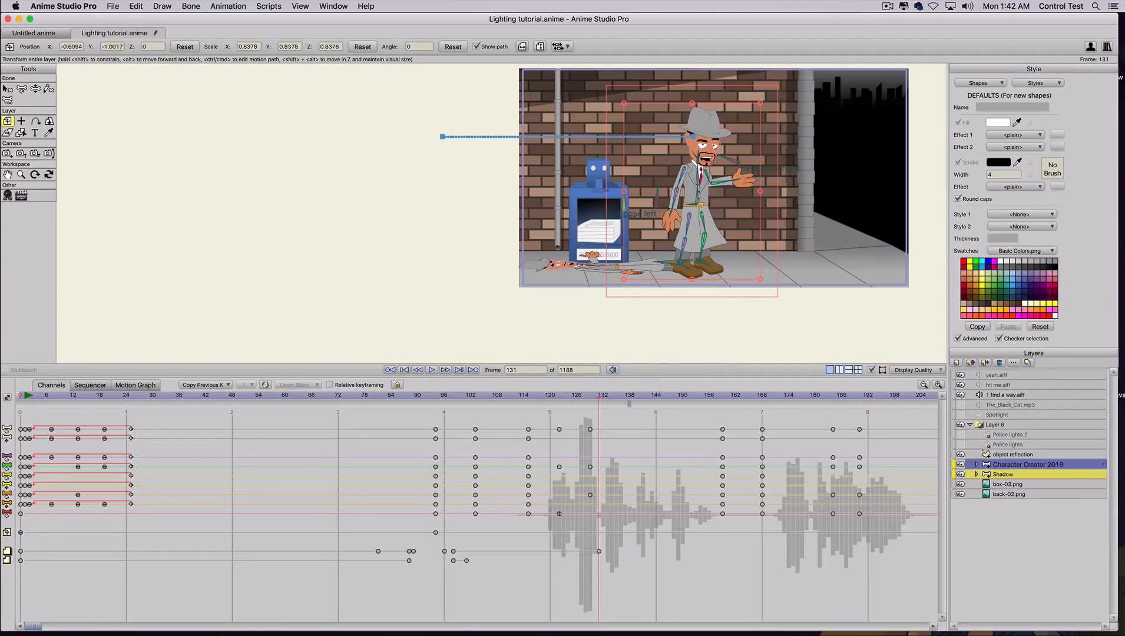
- Switch to QuickTime Player and skim the finished Lighting tutorial.mov to review the spotlight and ground shadow, then hide its window
key("super+Tab")
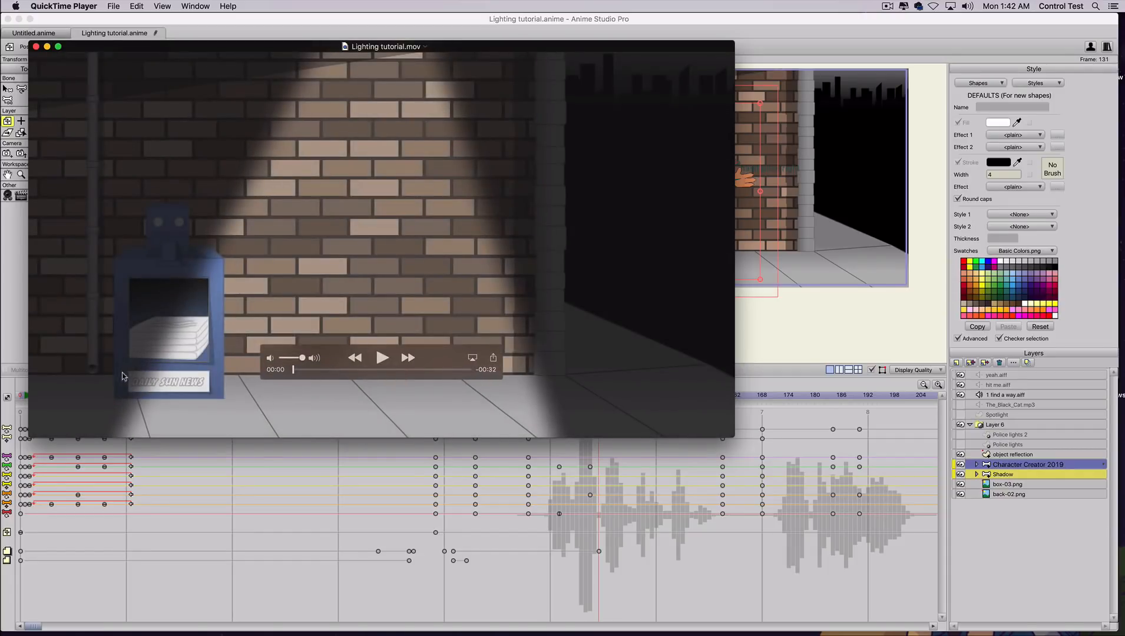
left_click_drag(293, 370, 303, 370)
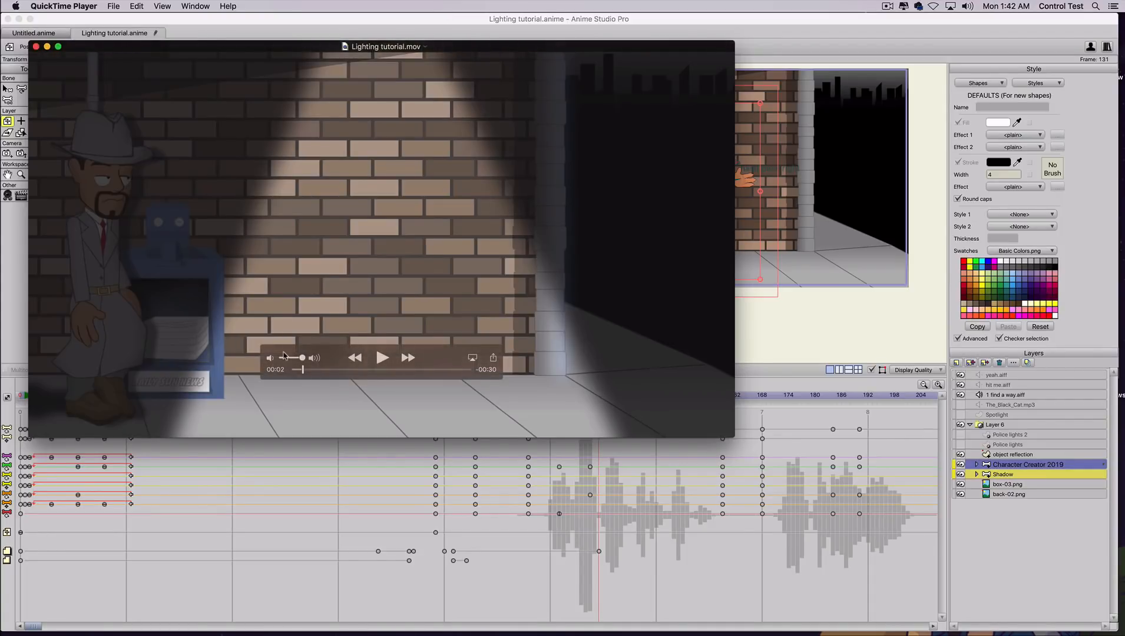
mouse_move(303, 370)
left_mouse_down()
mouse_move(342, 374)
mouse_move(321, 371)
left_mouse_up()
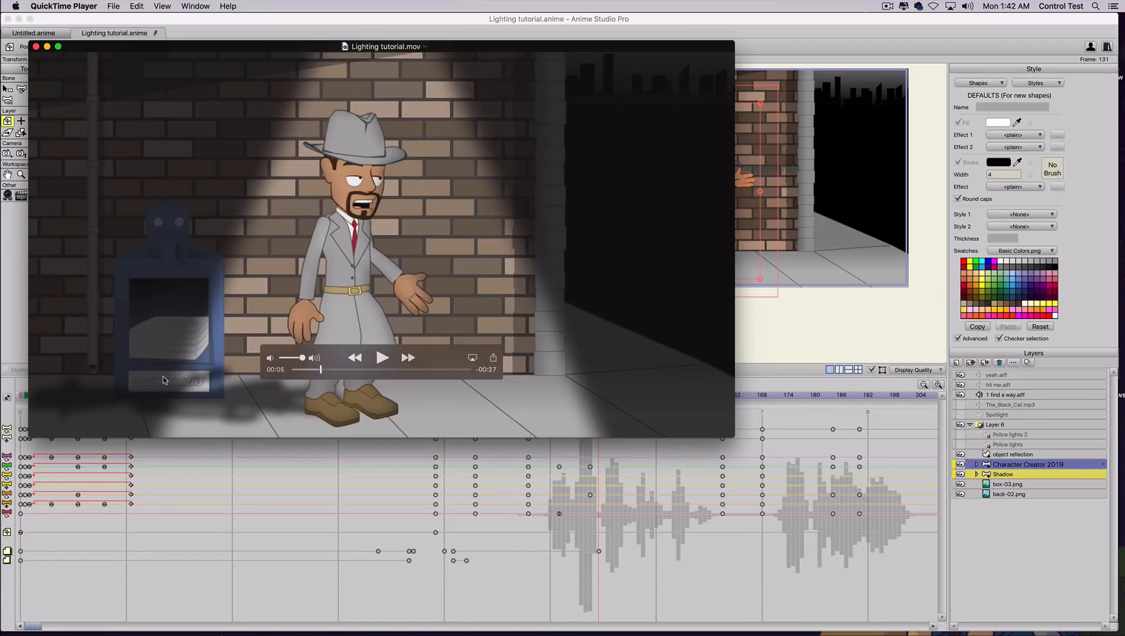
left_click_drag(317, 374, 342, 378)
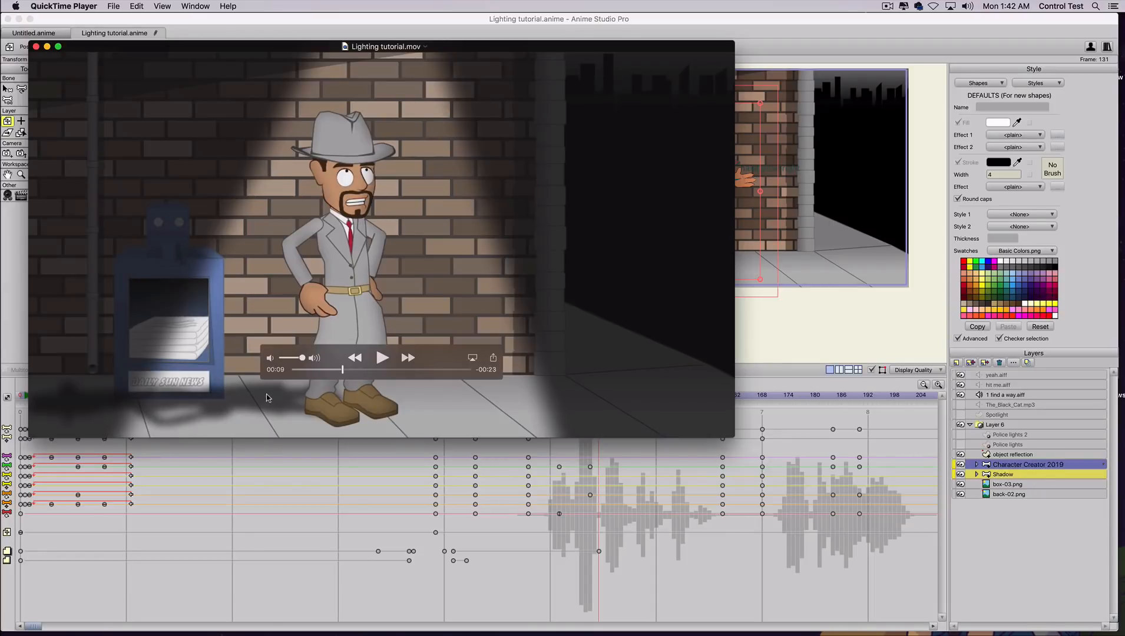
left_click_drag(343, 370, 51, 65)
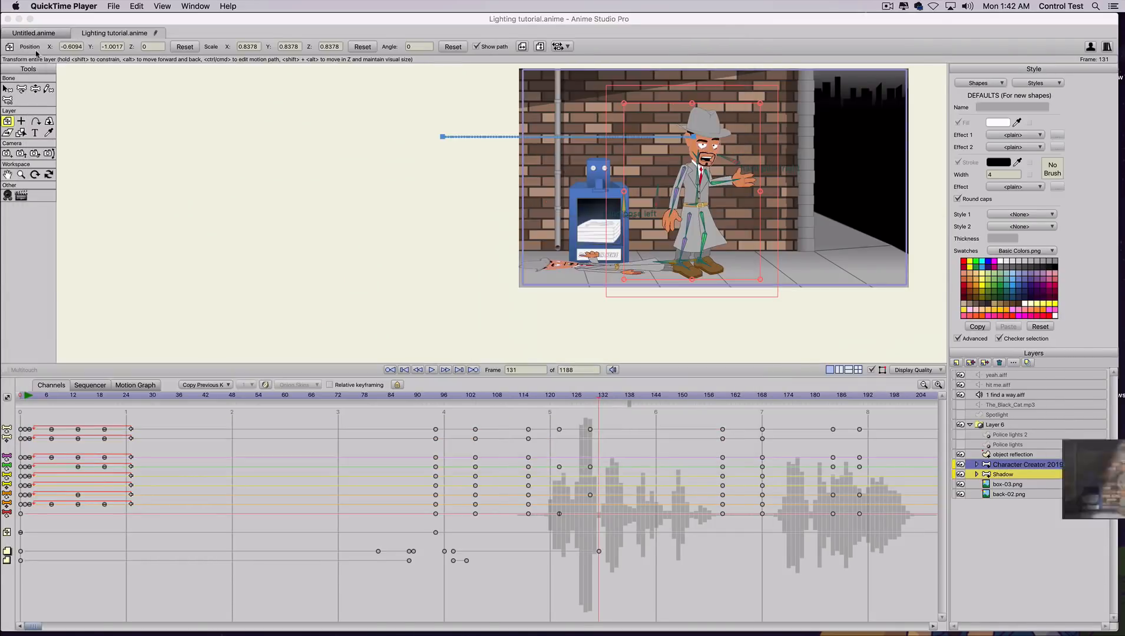
left_click(36, 47)
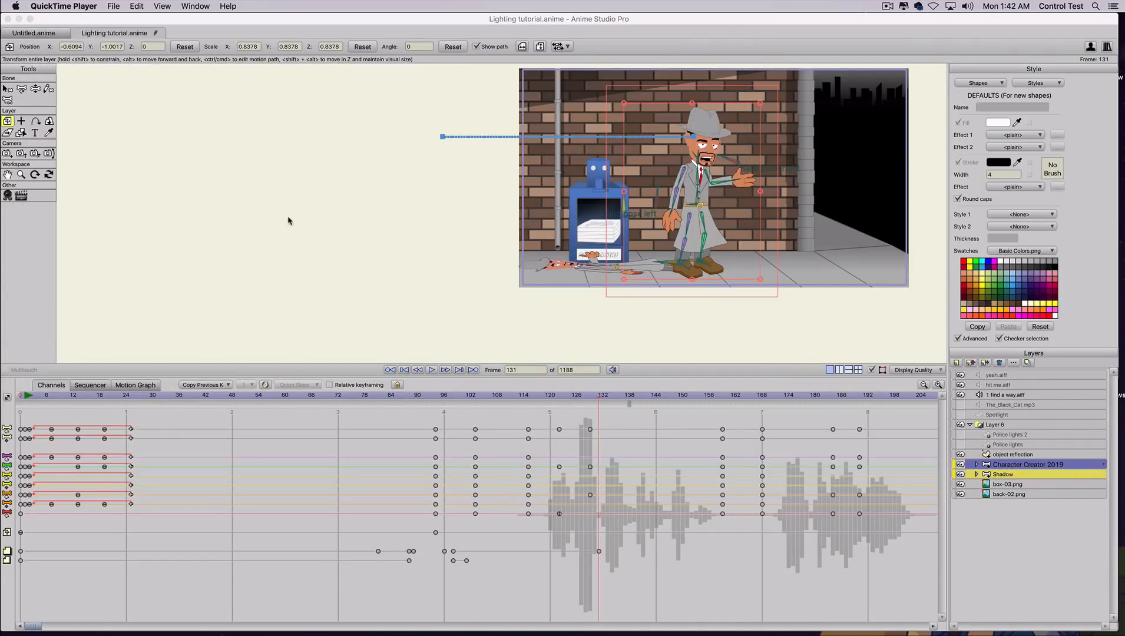
- Show the Spotlight layer and delete all its animation keyframes in the timeline
scroll(409, 304, "down", 4)
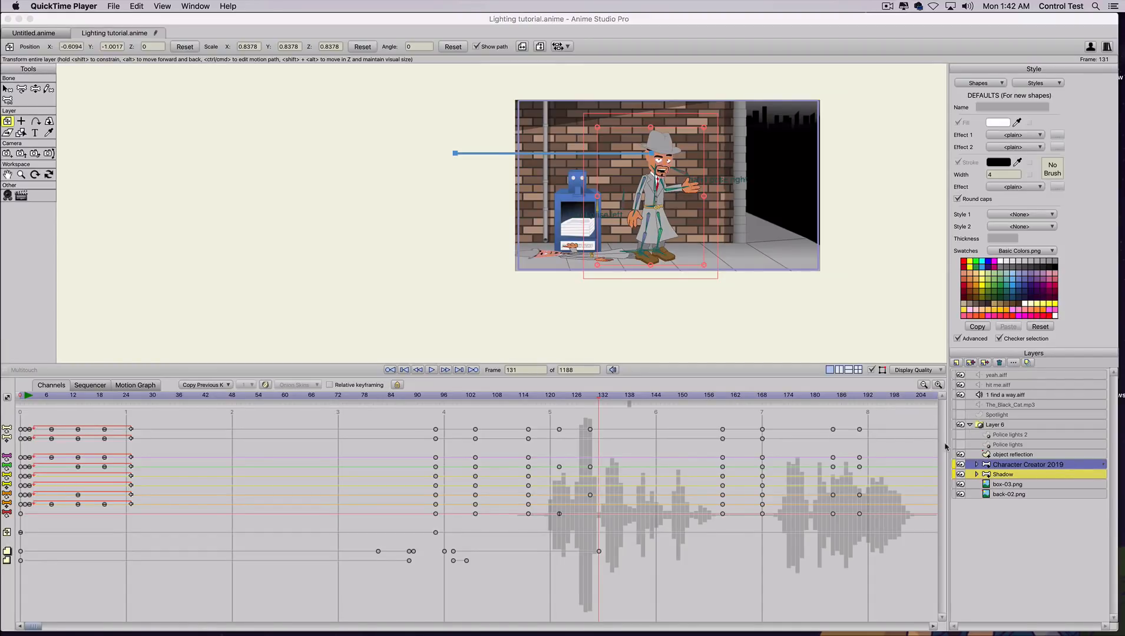
left_click(964, 416)
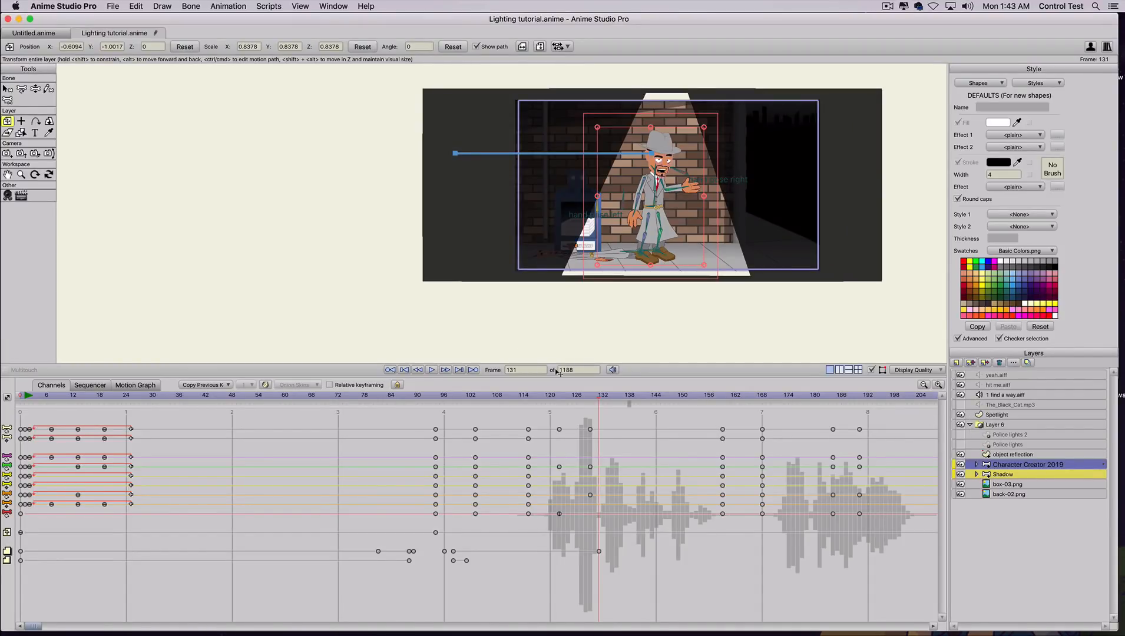
scroll(560, 237, "down", 1)
left_click_drag(453, 308, 226, 346)
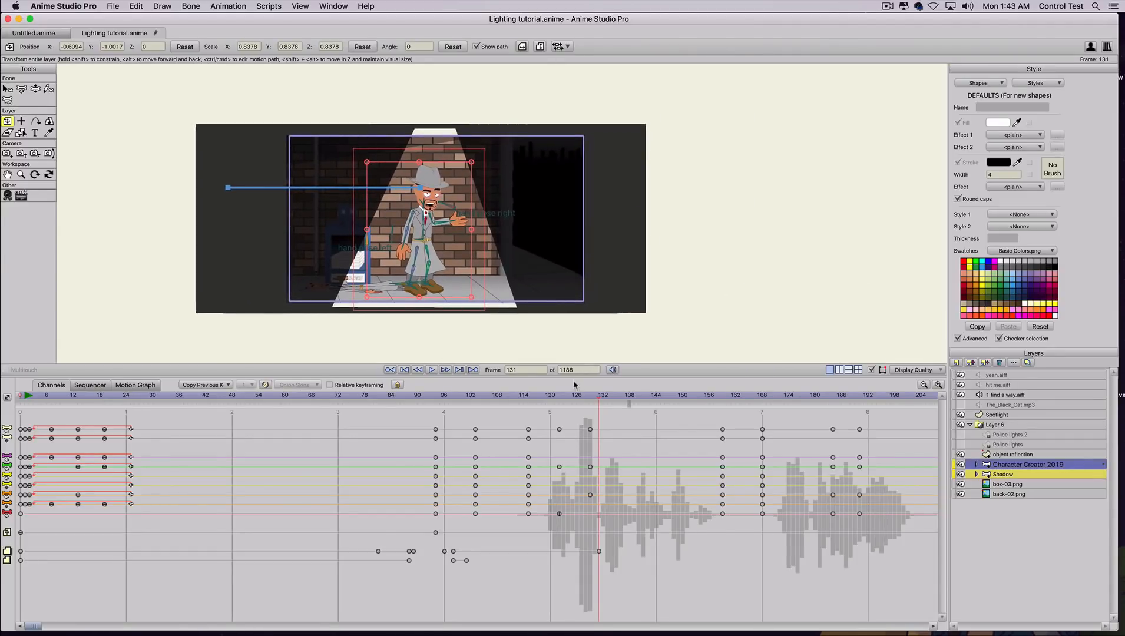
left_click(992, 415)
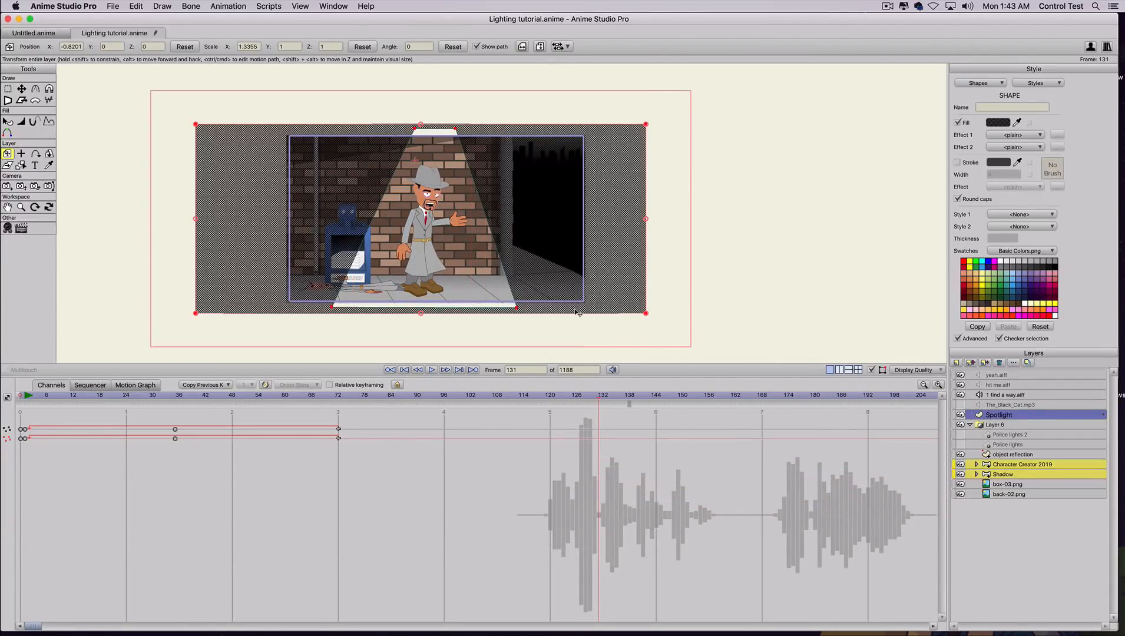
left_click_drag(369, 424, 2, 471)
key("Delete")
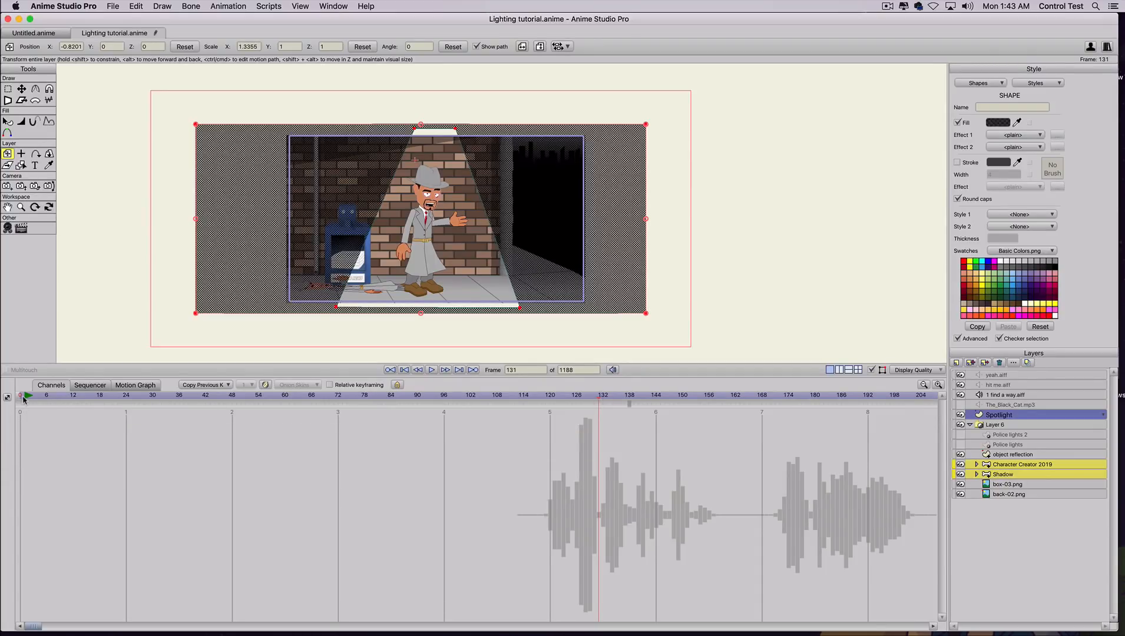
- Return to frame 0 and delete the existing Spotlight layer
left_click_drag(23, 399, 5, 397)
key("a")
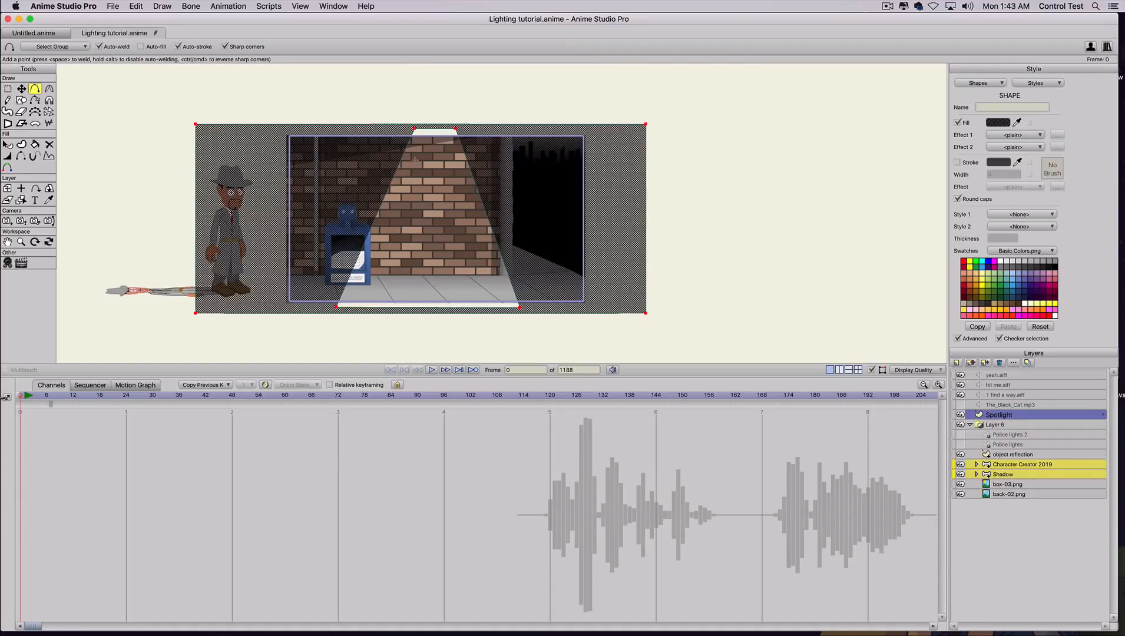
key("Delete")
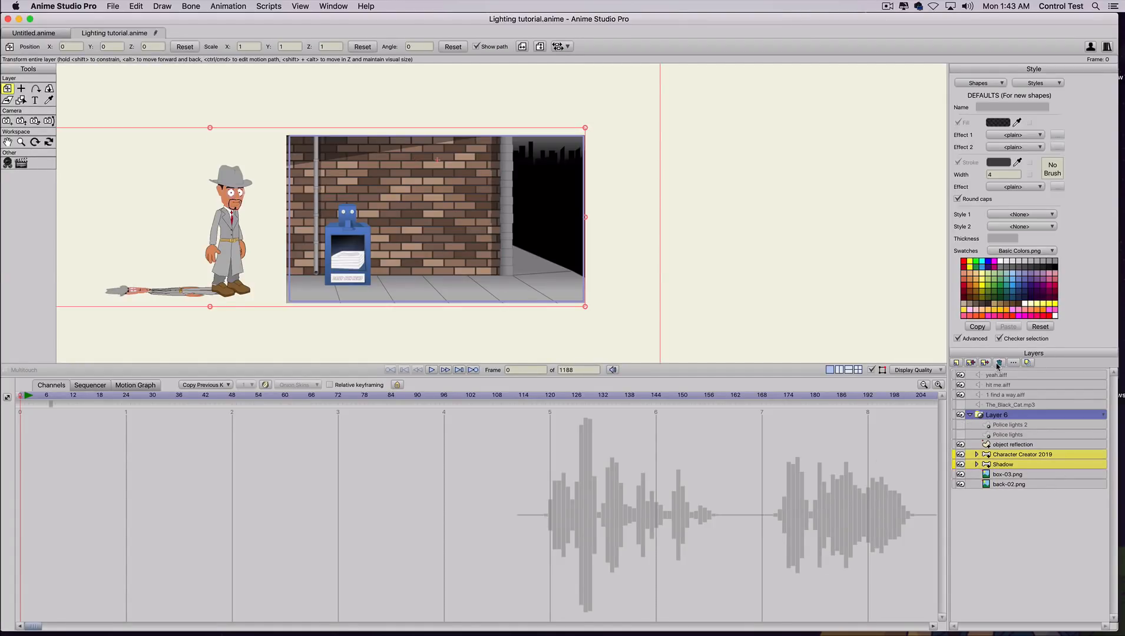
- Add a new vector layer above Layer 6 and name it Spotlight
left_click(956, 363)
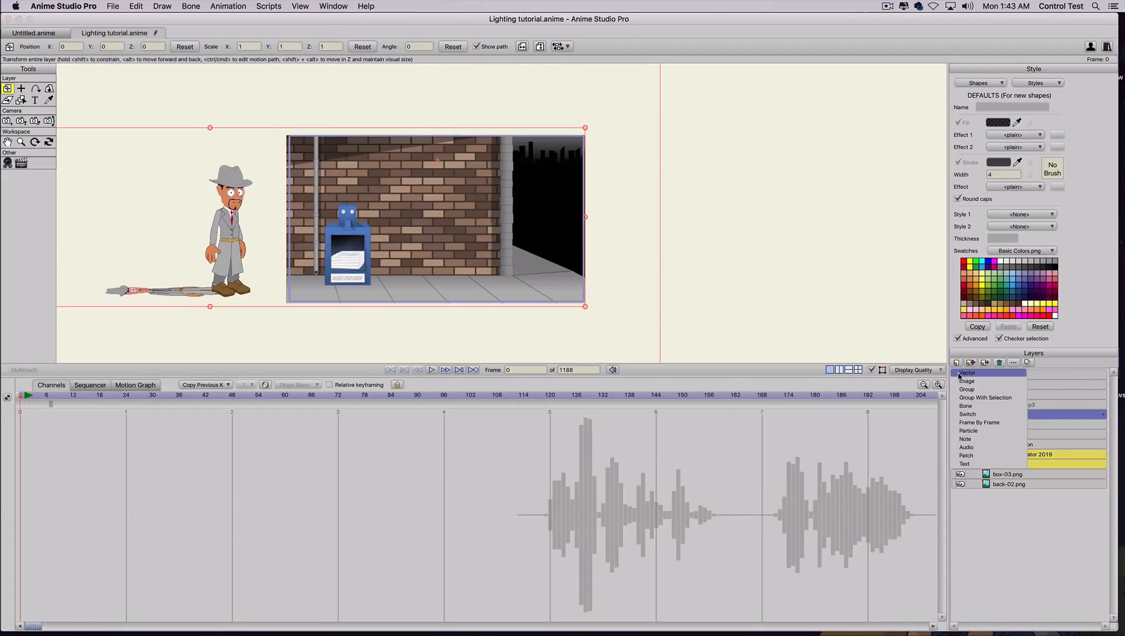
left_click(959, 373)
type("Spotlight")
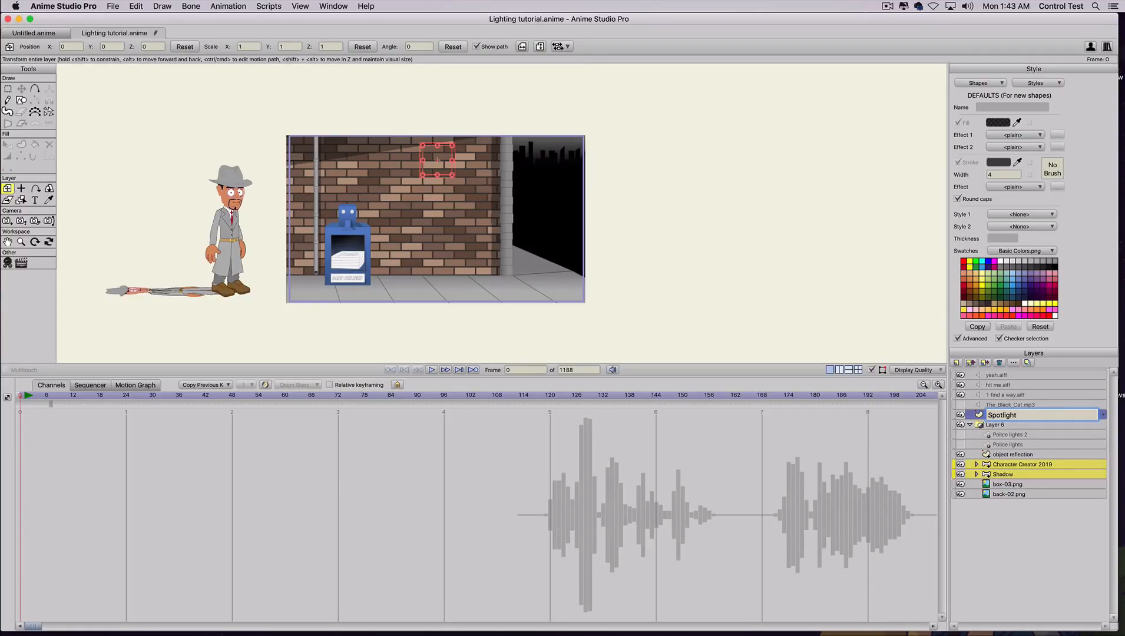
key("Return")
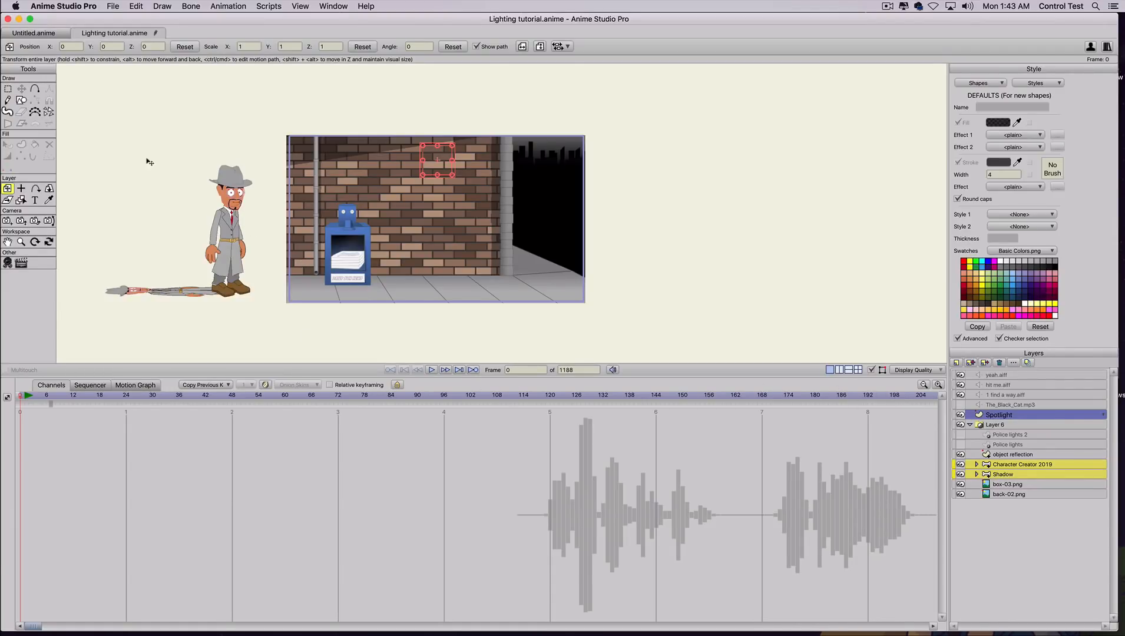
- Draw an unfilled rectangle slightly larger than the scene frame and a tall, narrower rectangle inside it over the brick wall
left_click(21, 100)
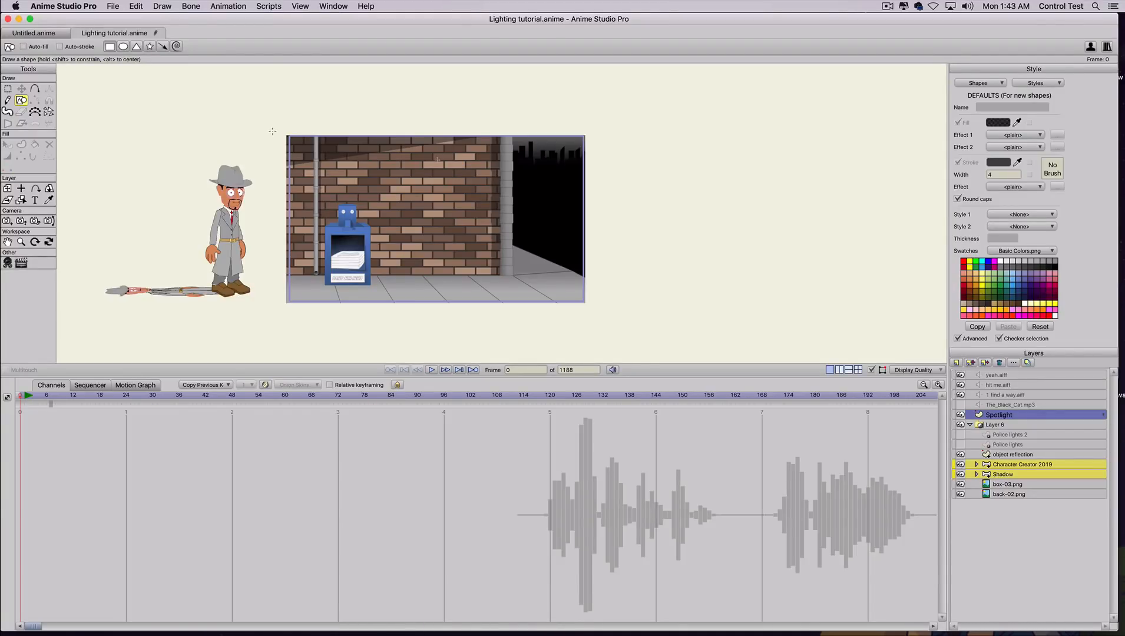
left_click_drag(272, 131, 600, 307)
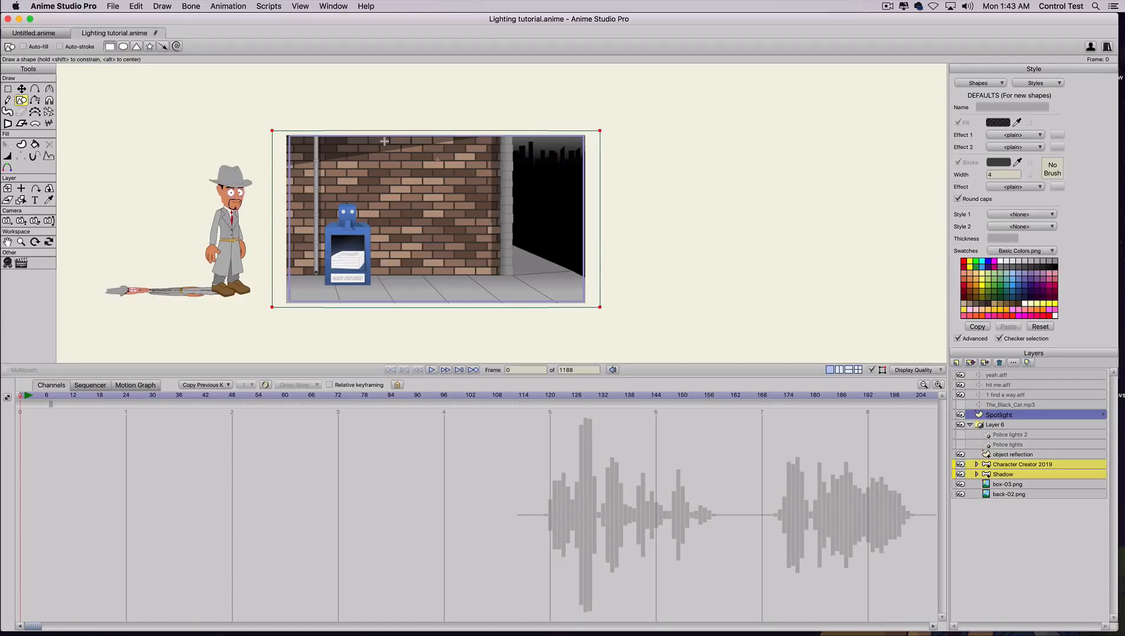
left_click_drag(384, 141, 477, 282)
- Fill the area between the two rectangles with semi-transparent black and render frame 0 to check the lit opening
key("u")
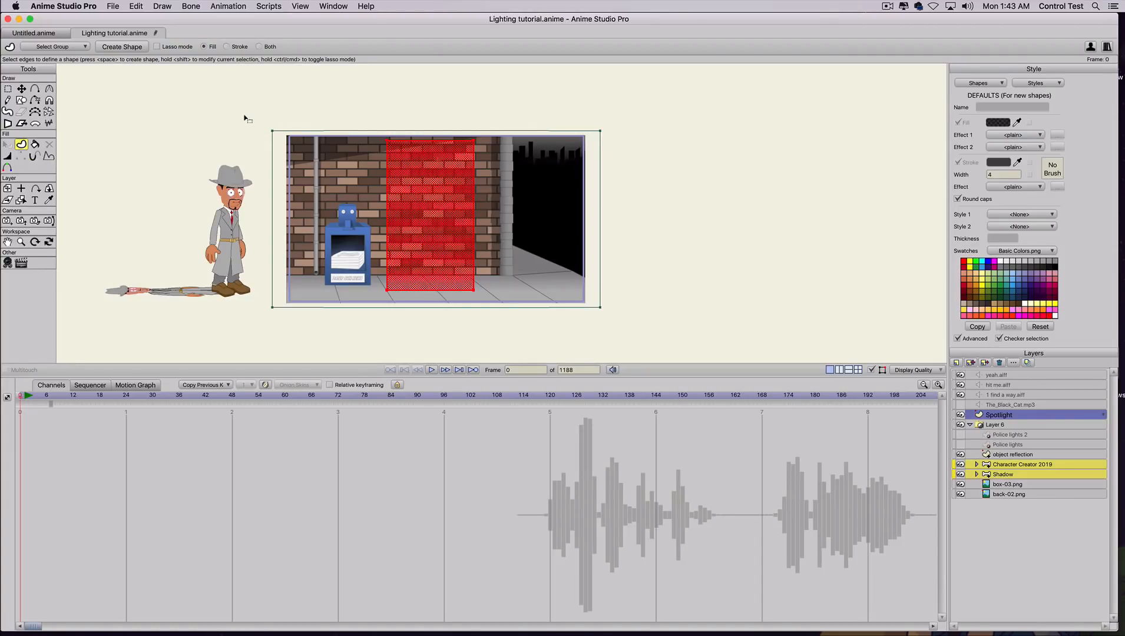
left_click_drag(245, 115, 634, 347)
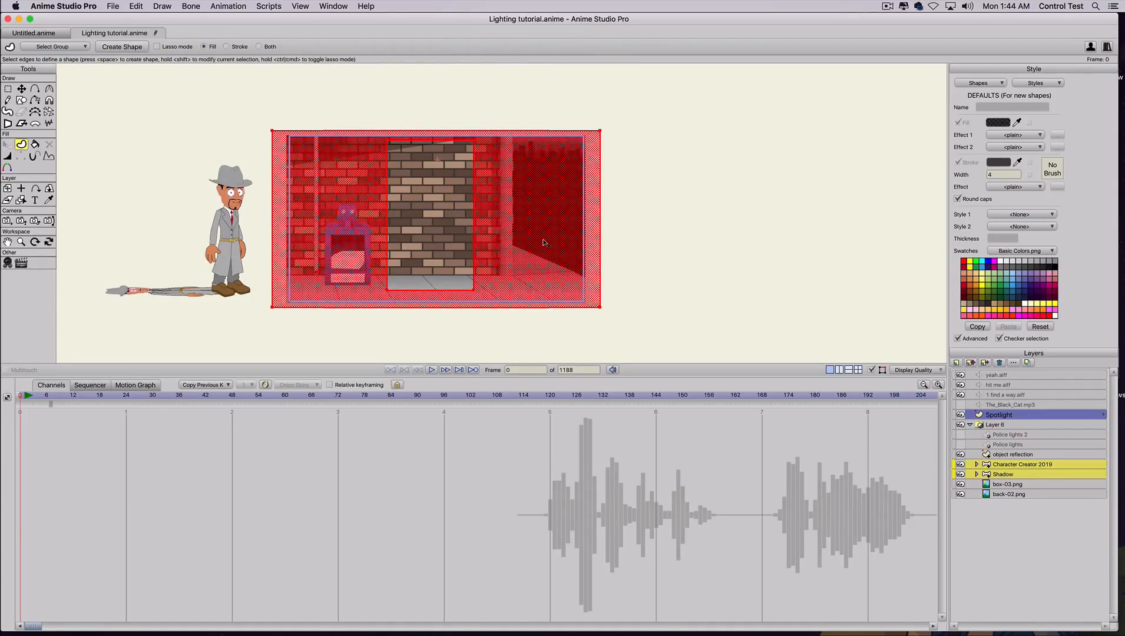
left_click(997, 124)
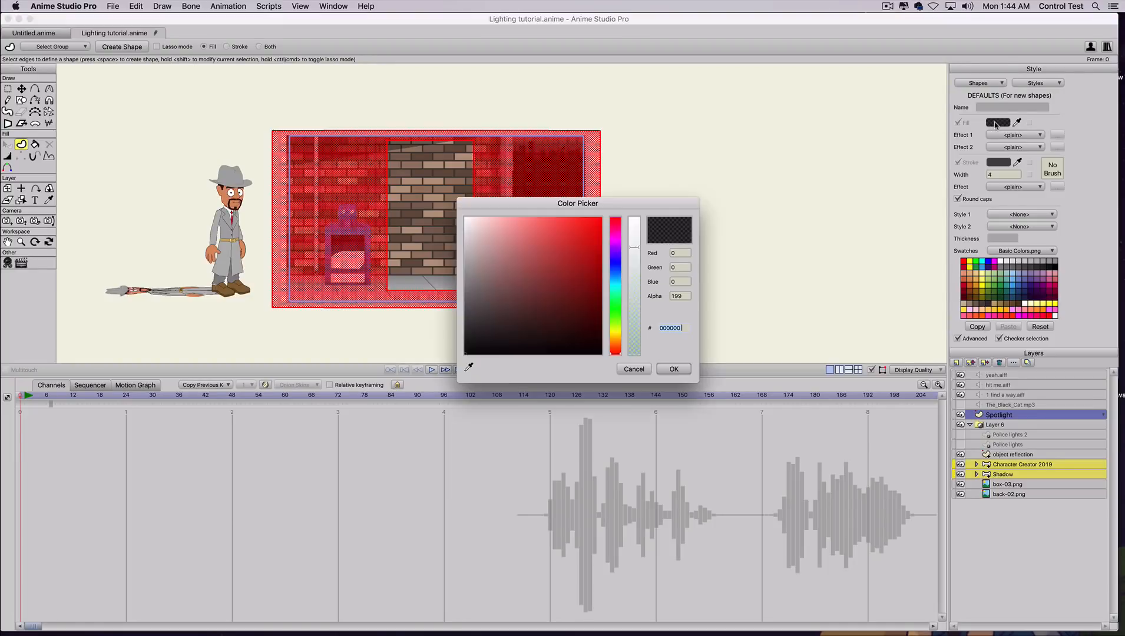
left_click_drag(600, 344, 600, 357)
left_click_drag(634, 267, 631, 252)
left_click(673, 370)
key("space")
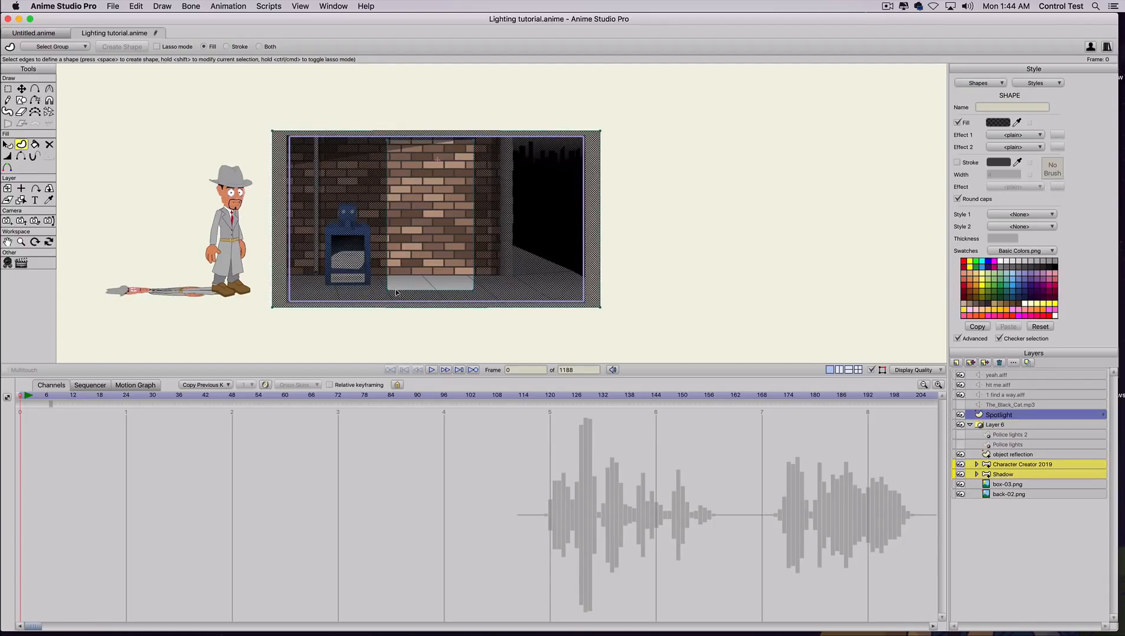
key("super+r")
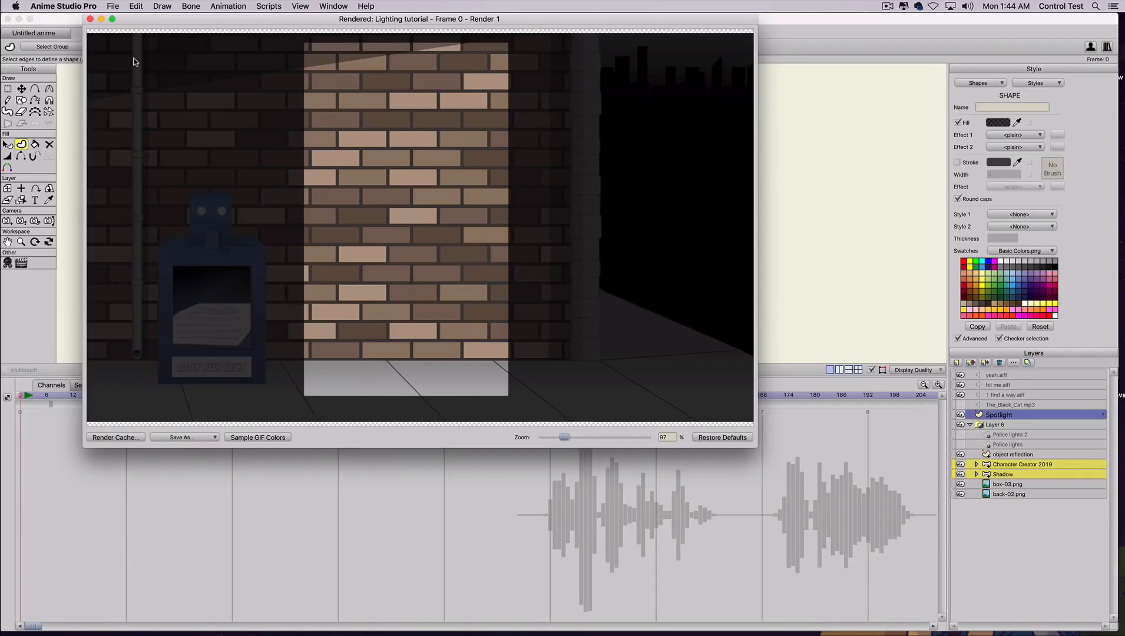
left_click(90, 19)
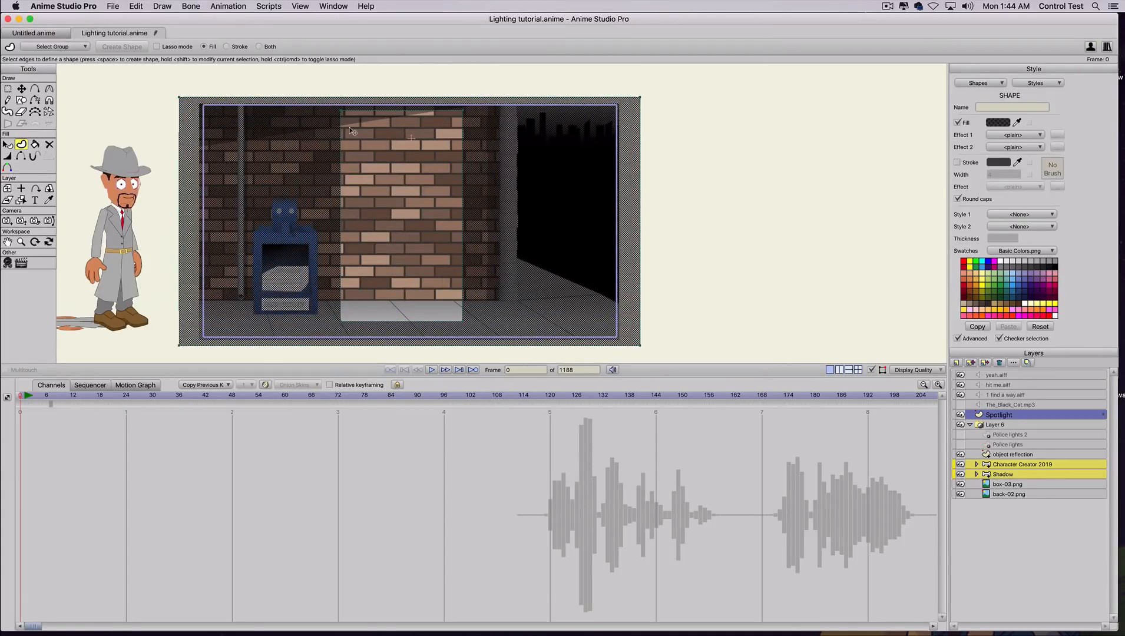
- Reshape the inner rectangle into a spotlight cone by narrowing its upper end and spreading its lower corners to the ground's edge
key("t")
left_click_drag(340, 109, 402, 99)
left_click_drag(463, 321, 500, 342)
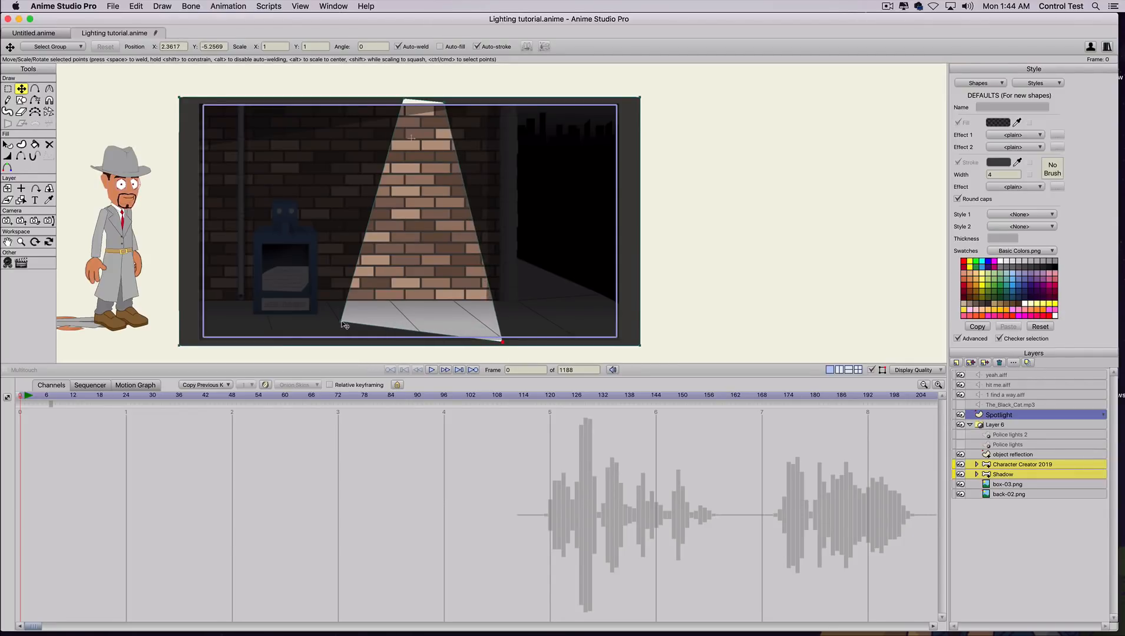
left_click_drag(341, 322, 332, 342)
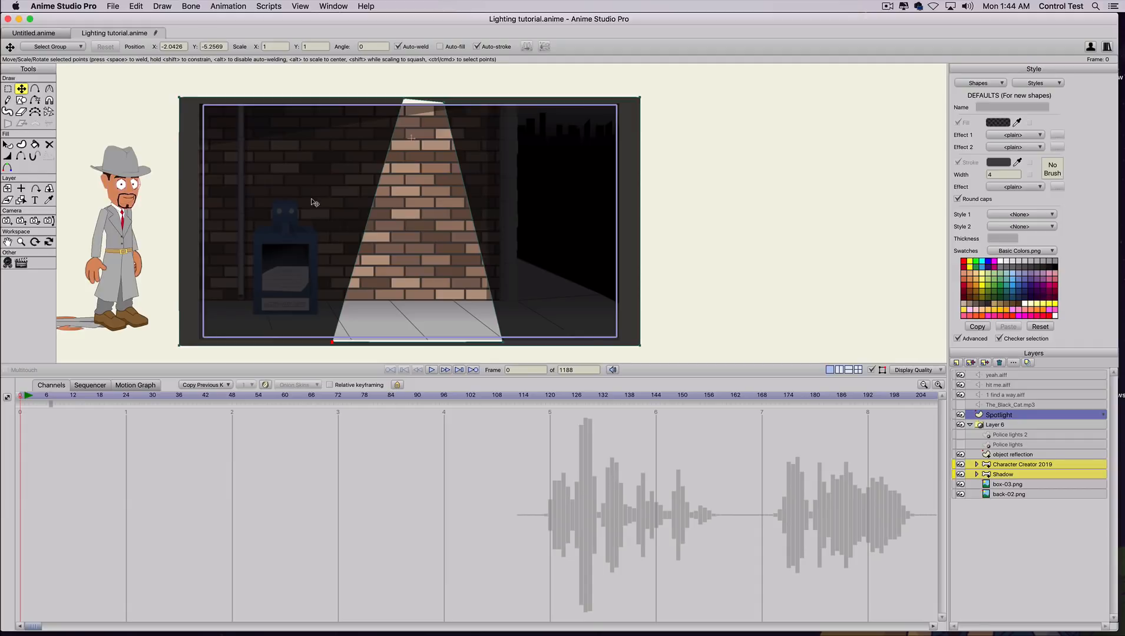
- Set the Spotlight layer's blur radius to 22 and render frame 0 to check the softened edges
double_click(1015, 417)
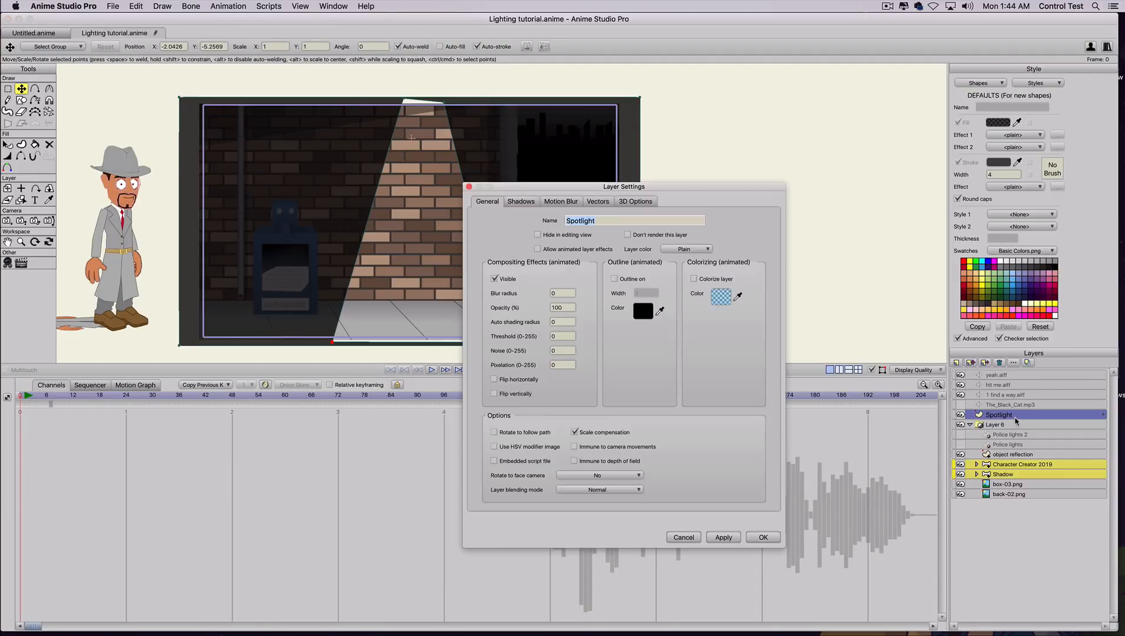
left_click(567, 293)
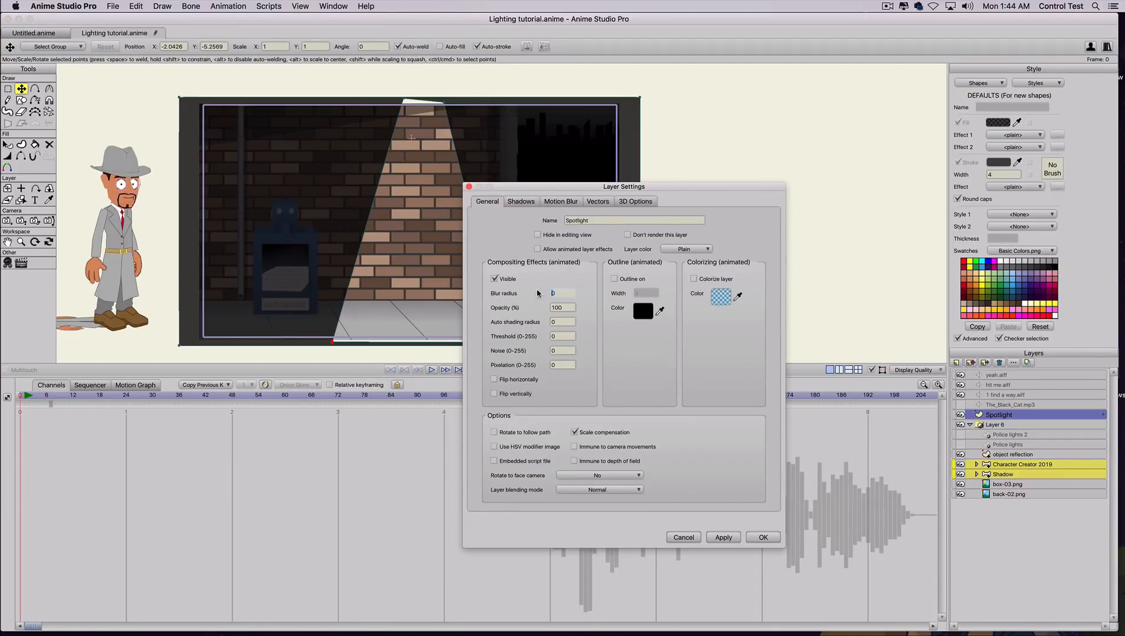
left_click(720, 540)
left_click(761, 538)
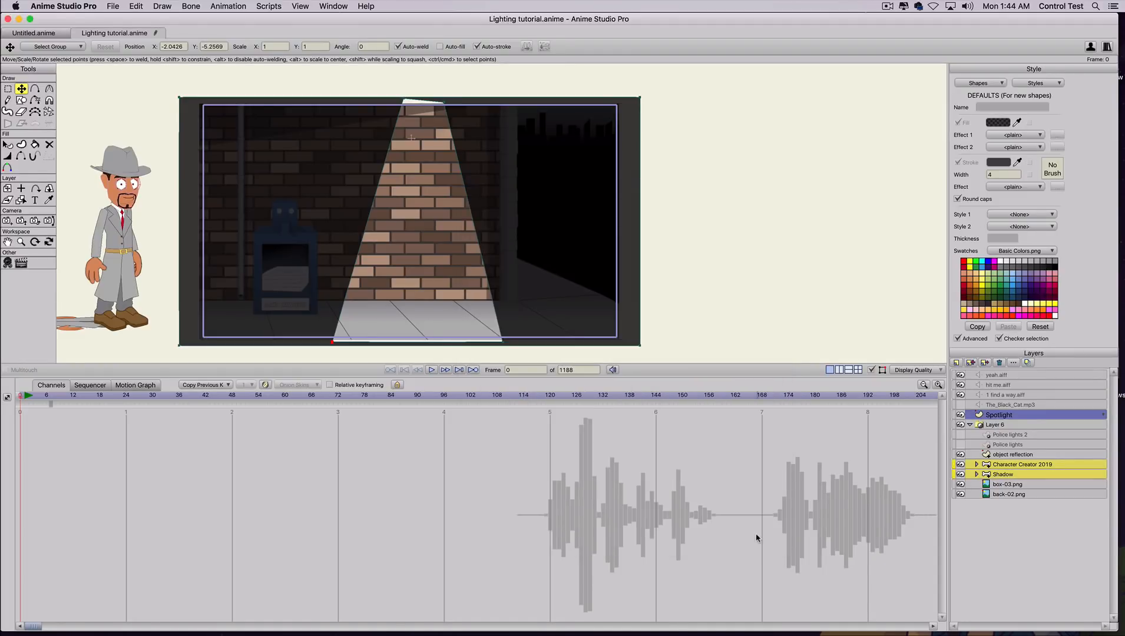
key("super+r")
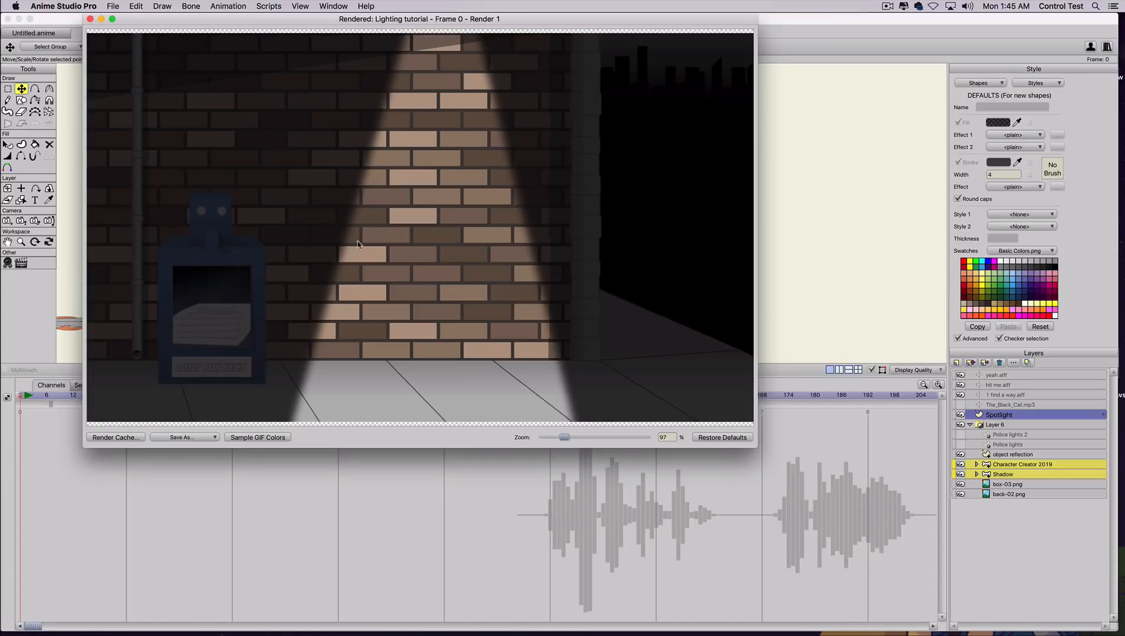
left_click(90, 19)
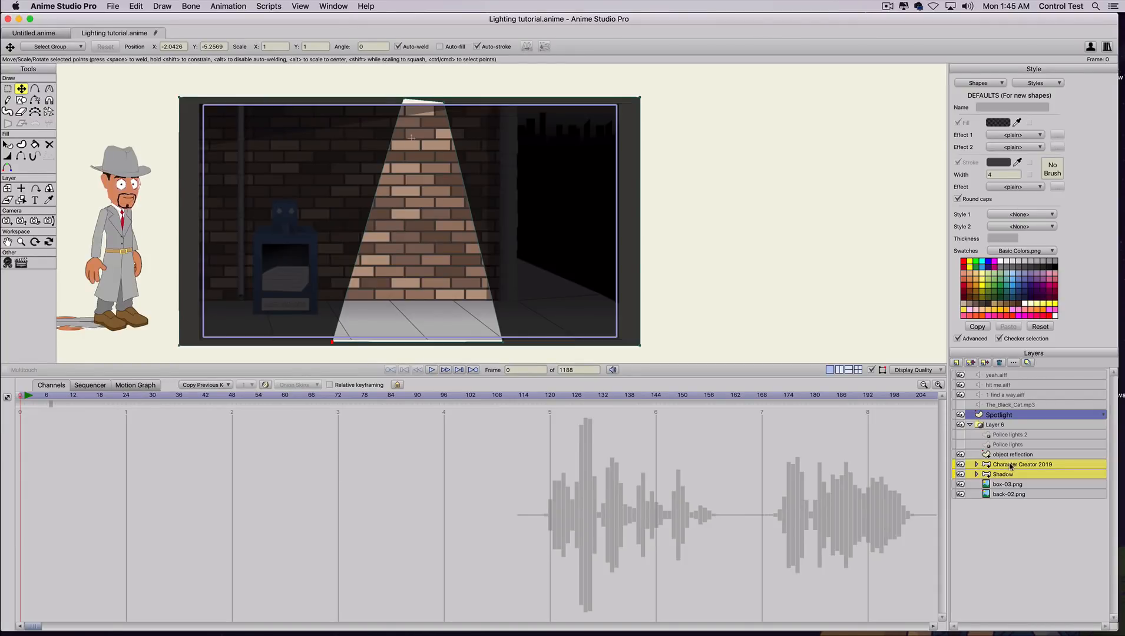
- Adjust the Spotlight layer's blur radius and render frame 0 to check the light's edges
double_click(1010, 416)
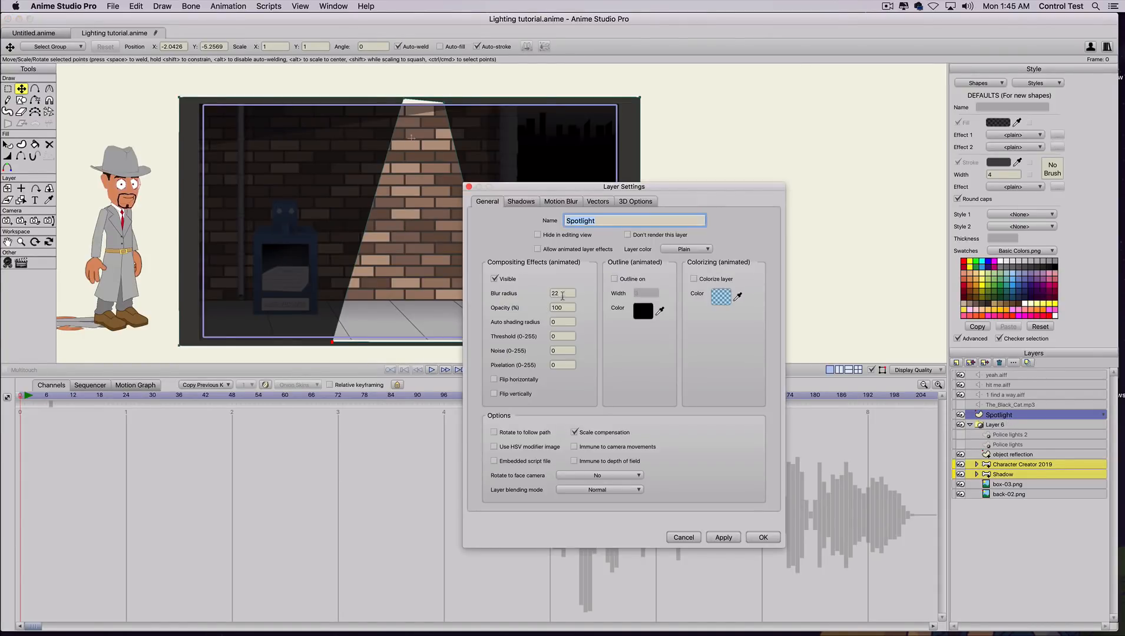
double_click(562, 296)
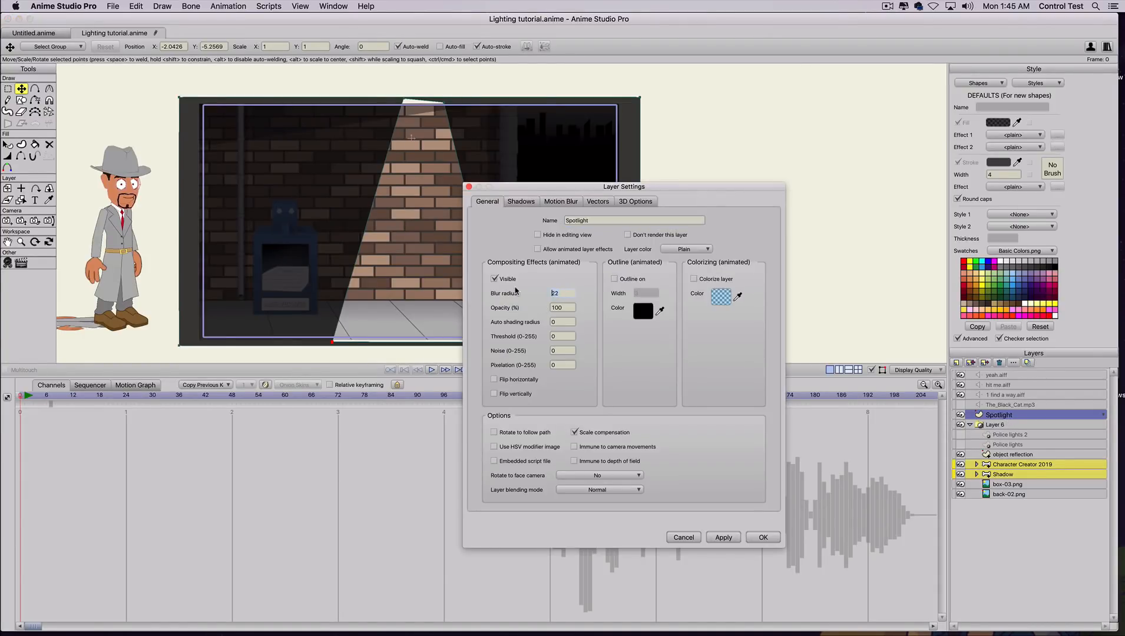
left_click(724, 537)
left_click(763, 537)
key("super+r")
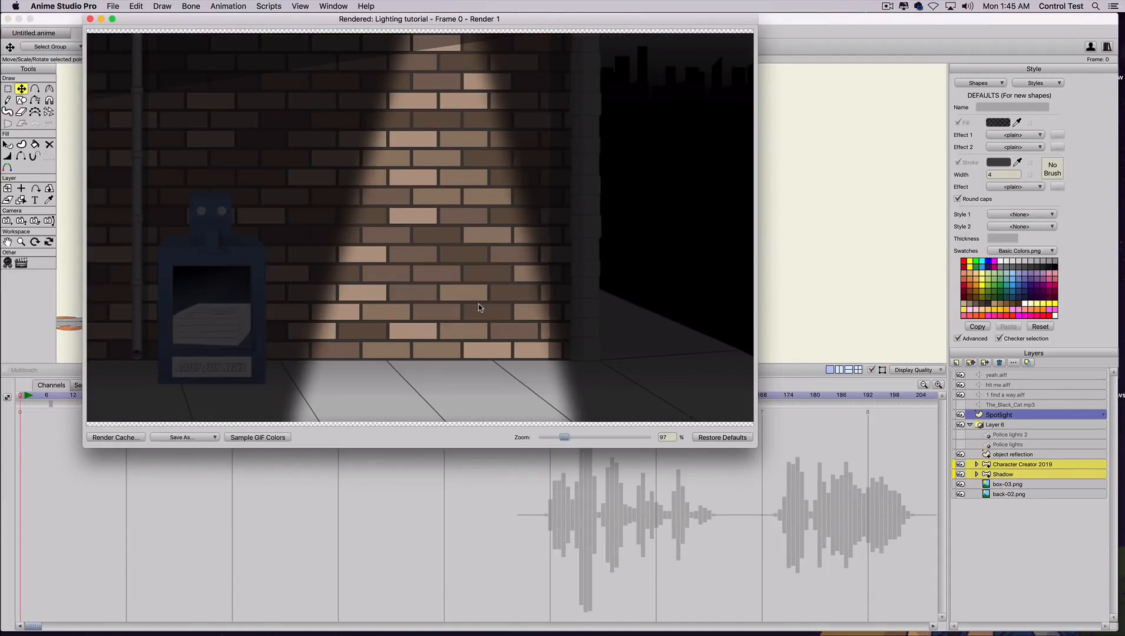
left_click(90, 19)
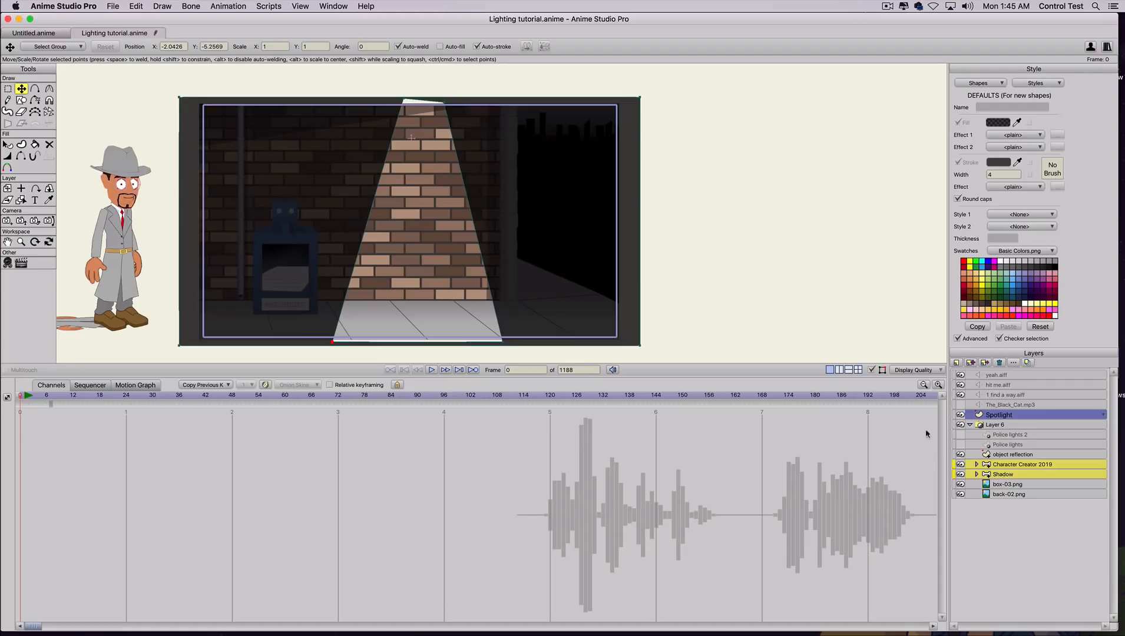
- Set the Spotlight layer's blur radius to 77 and render frame 0 to check the softer edges
double_click(1001, 416)
left_click_drag(567, 294, 522, 292)
type("77")
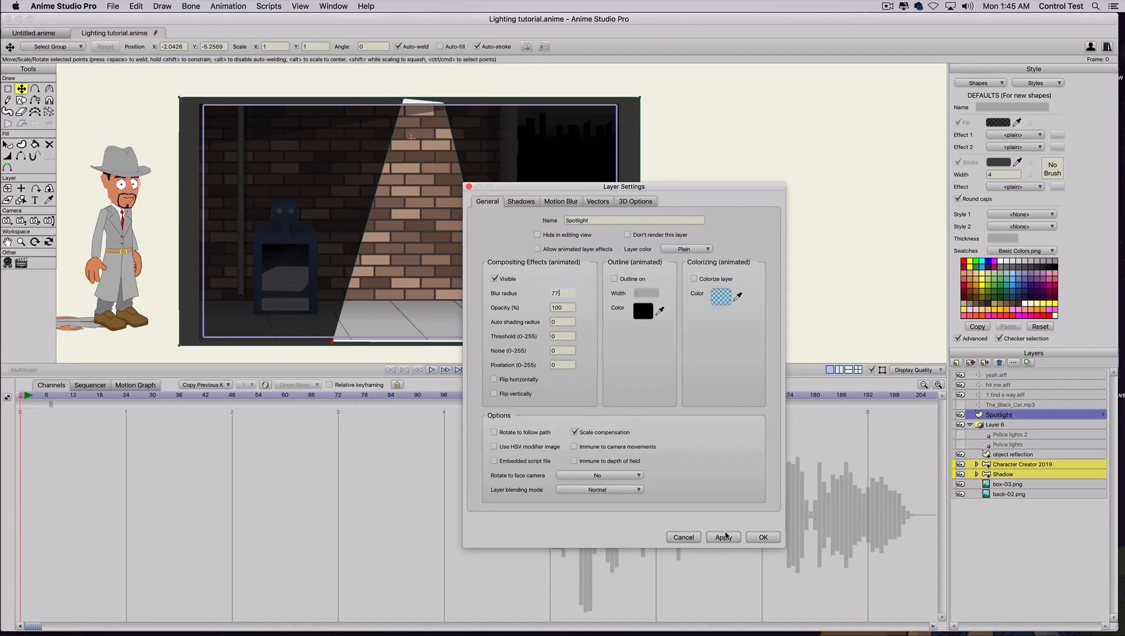
left_click(724, 536)
left_click(764, 537)
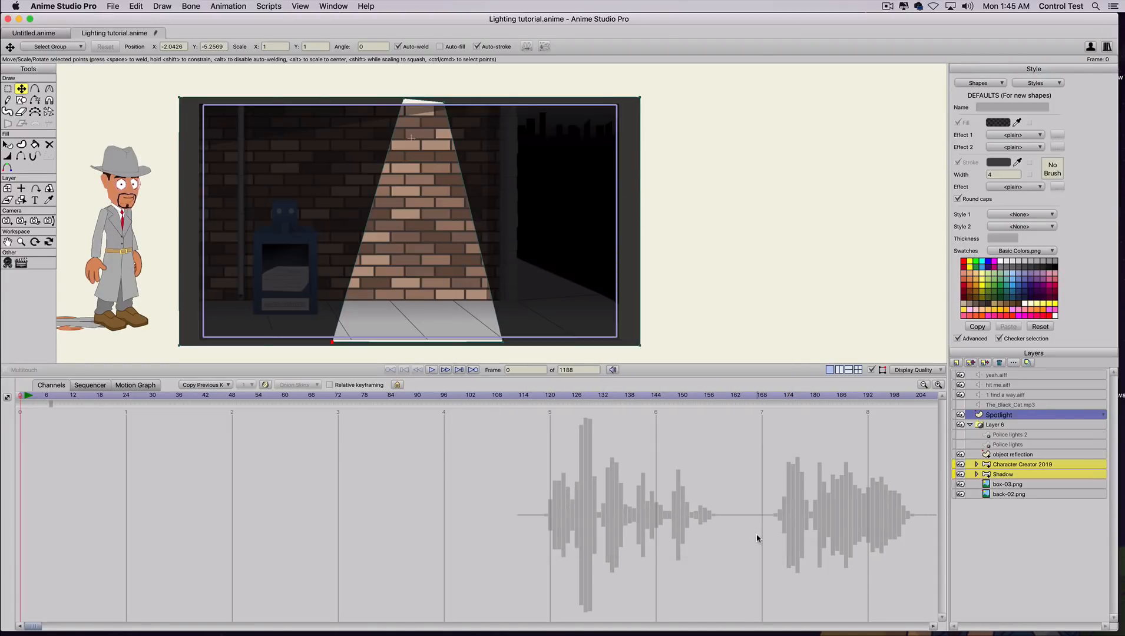
key("super+r")
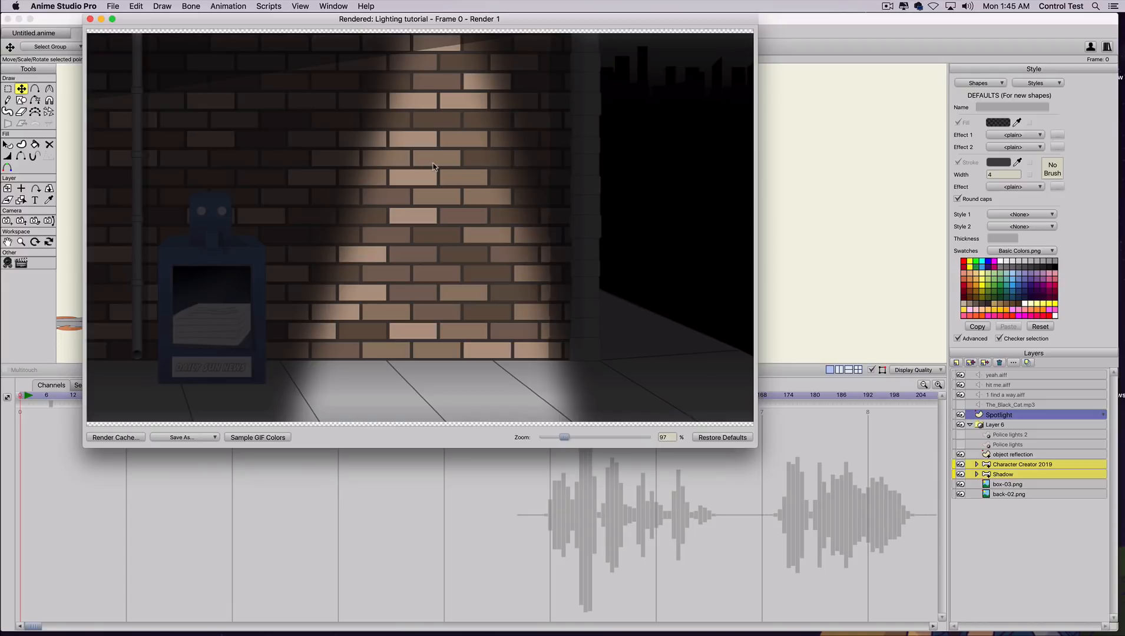
left_click(90, 19)
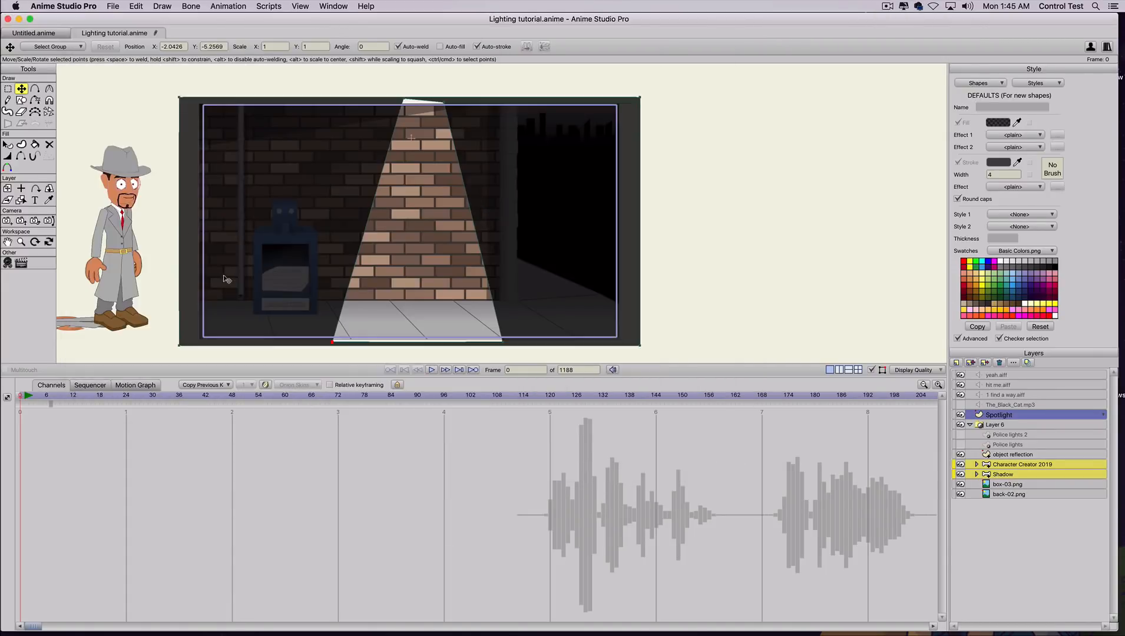
- At frame 1, select the spotlight cone's two lower points and shift them toward the newspaper box
left_click(25, 396)
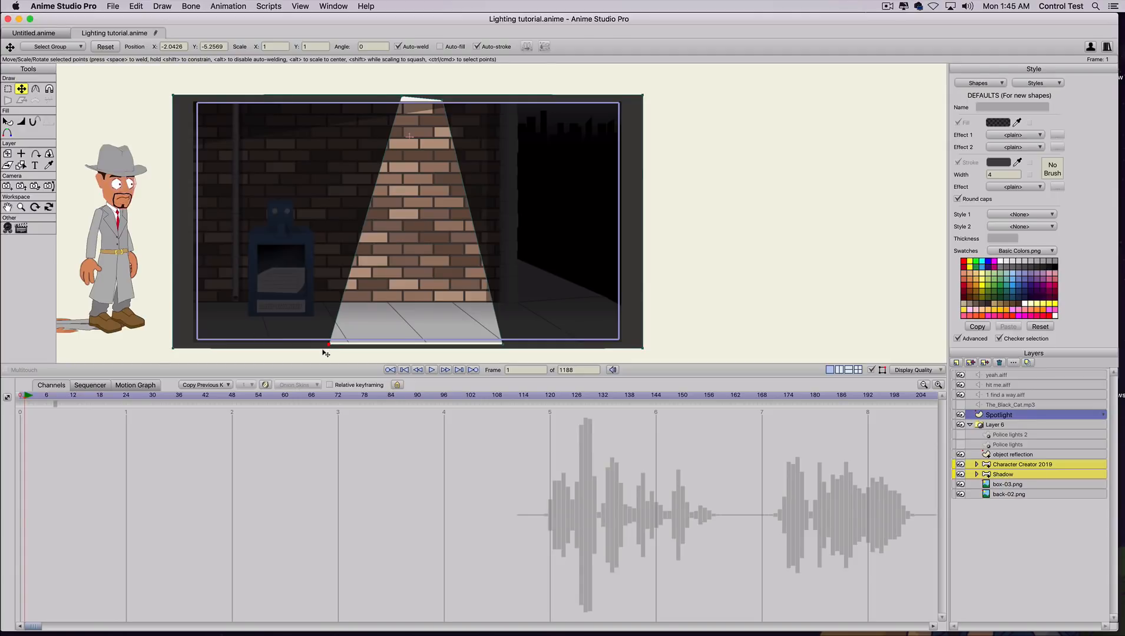
key("g")
left_click_drag(323, 336, 511, 347)
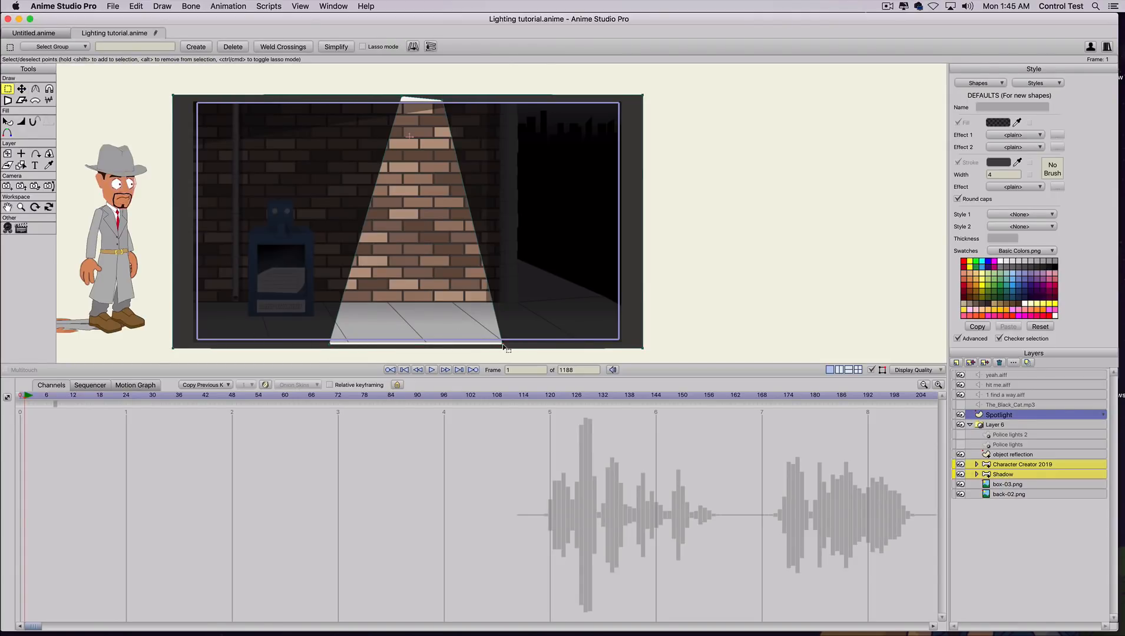
left_click_drag(318, 336, 439, 348)
key("t")
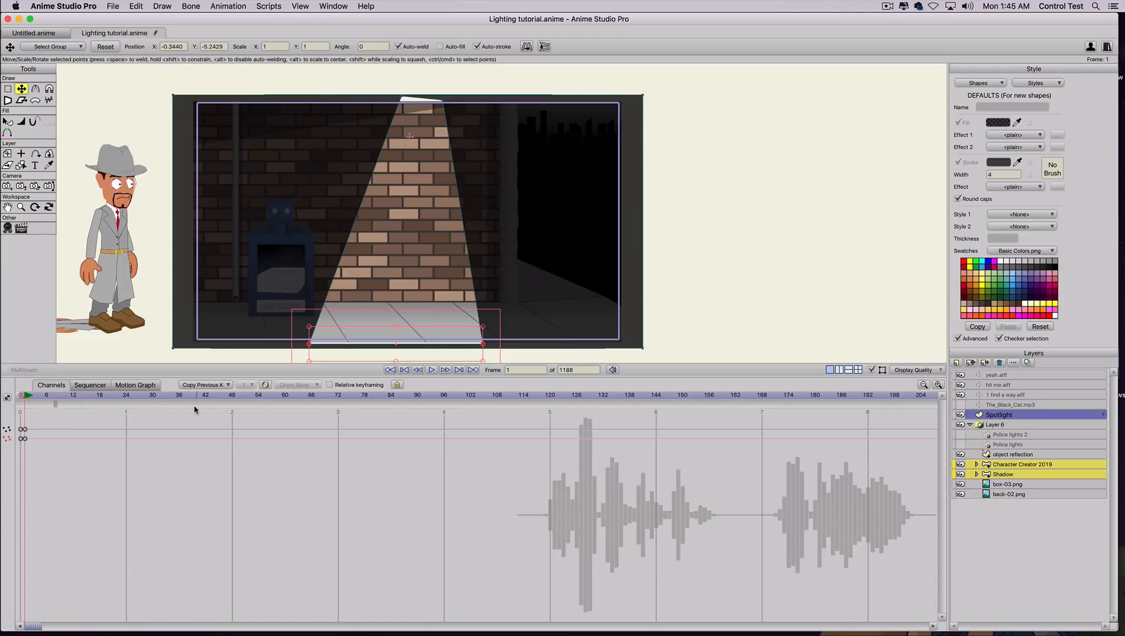
- Shift the cone's lower points toward the alley opening at frame 48 and copy the frame 1 keyframes to frame 96
left_click(232, 397)
left_click_drag(377, 357, 423, 363)
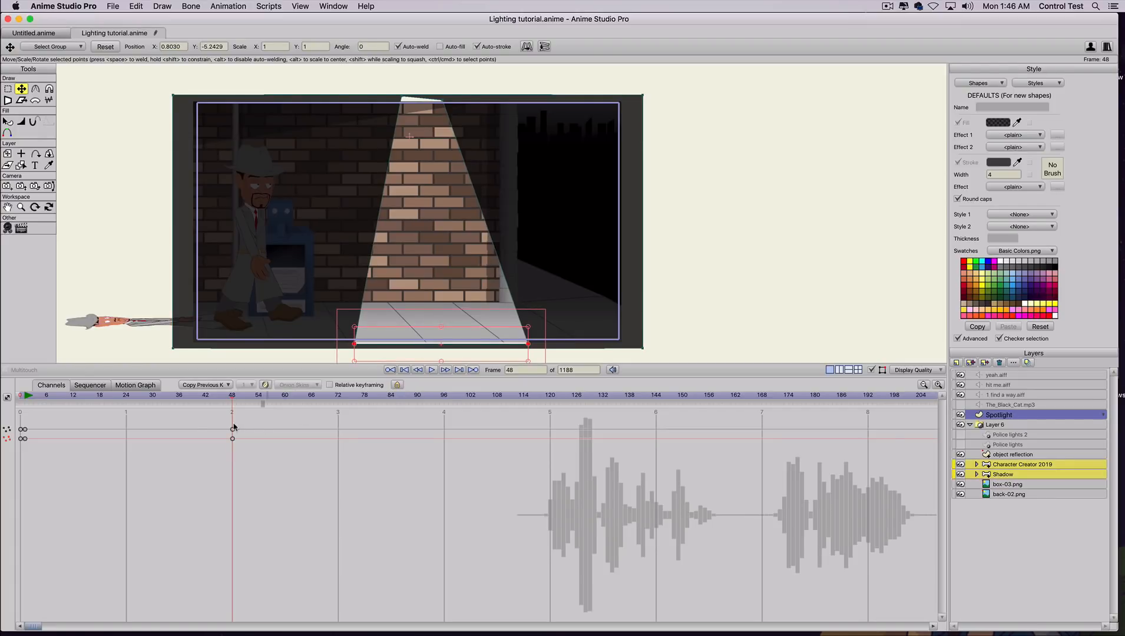
left_click(442, 396)
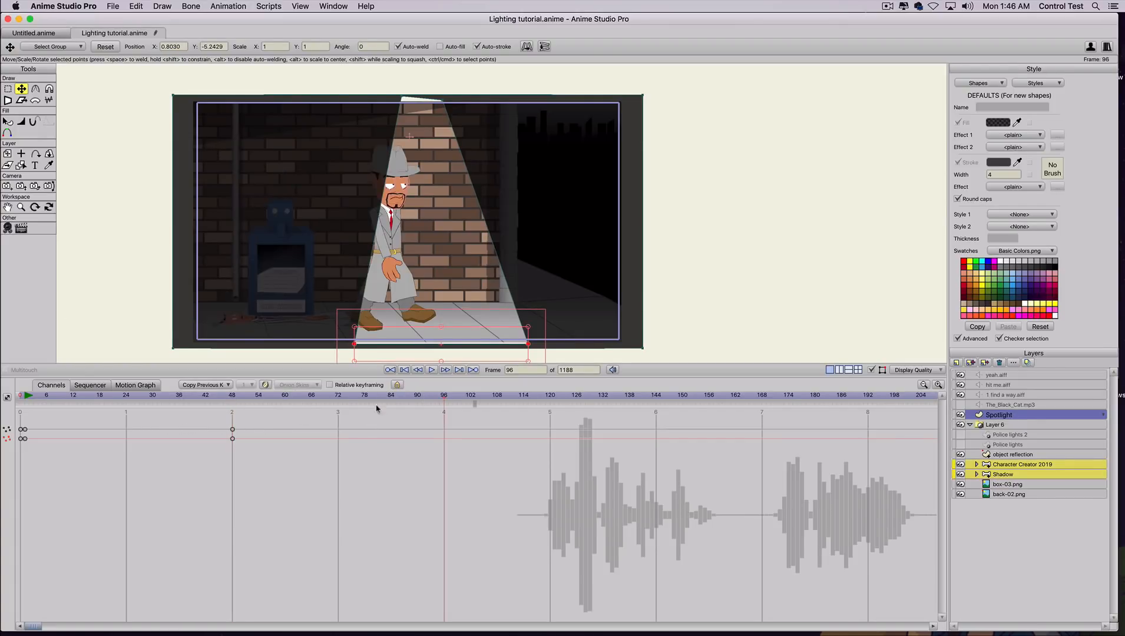
left_click_drag(47, 422, 24, 449)
key("super+v")
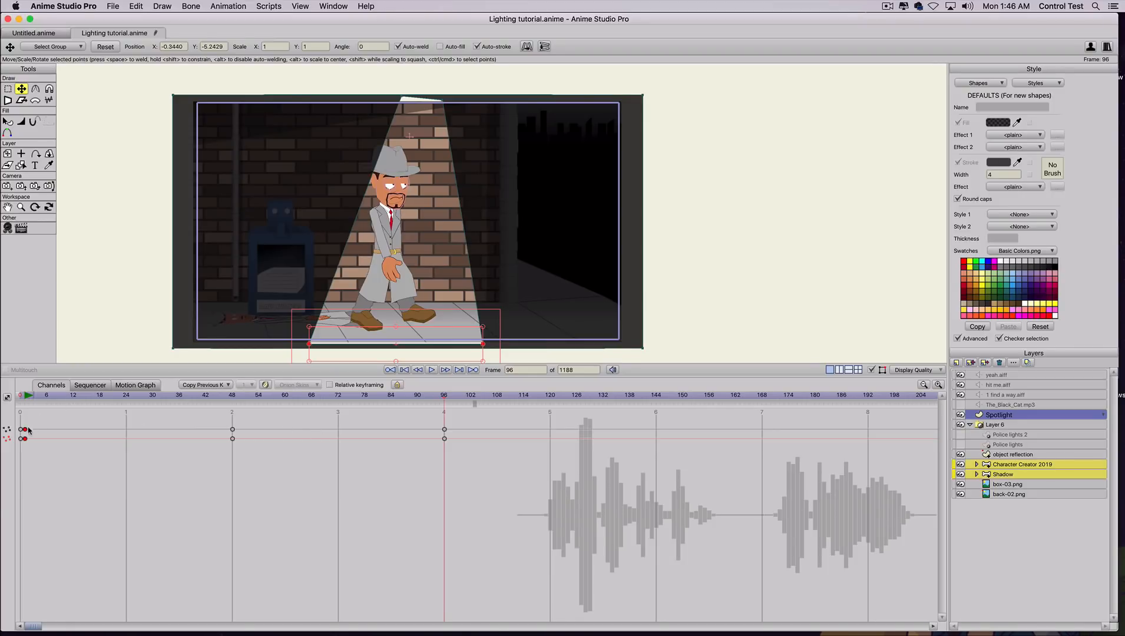
- Scrub through the light's swing and set the frame 96 keyframes to Cycle interpolation, returning to absolute frame 2
left_click(26, 395)
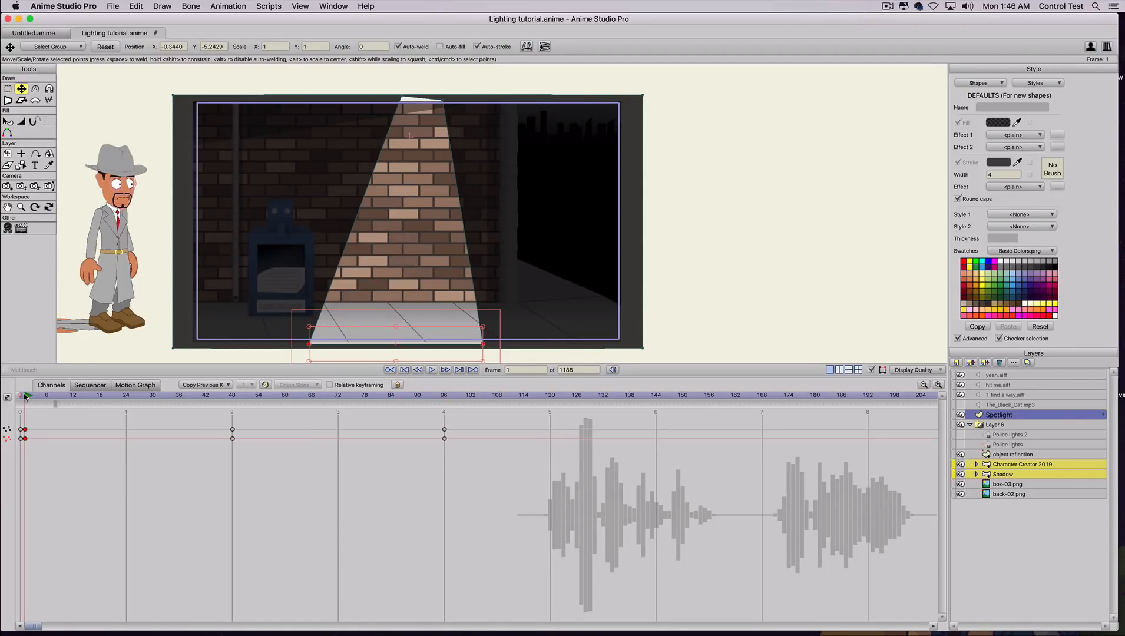
left_click_drag(25, 396, 446, 444)
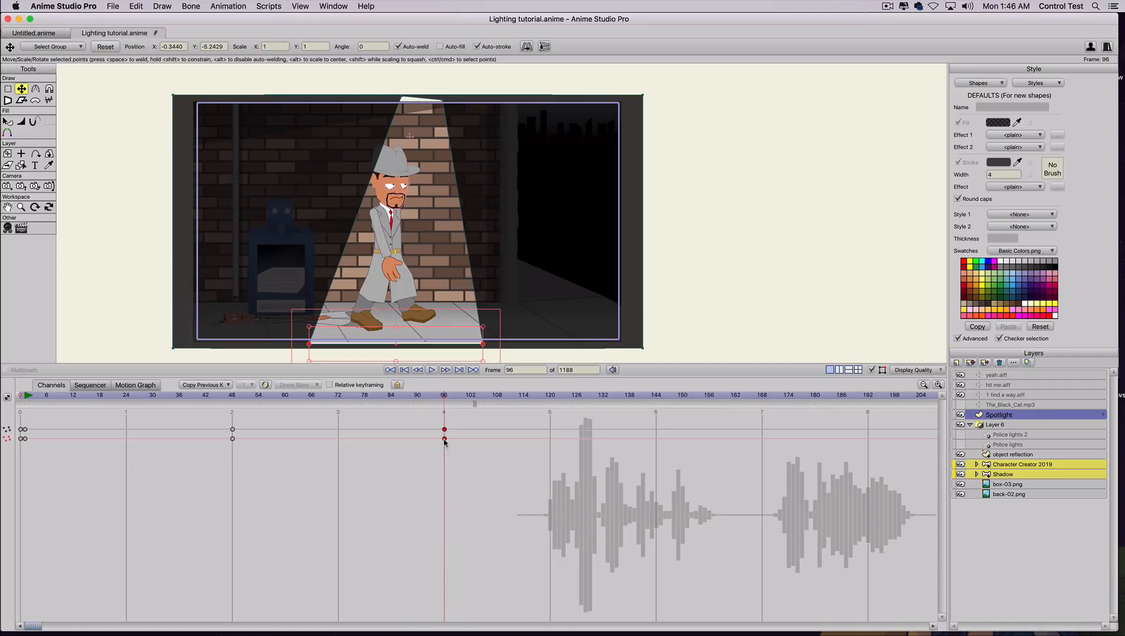
right_click(445, 443)
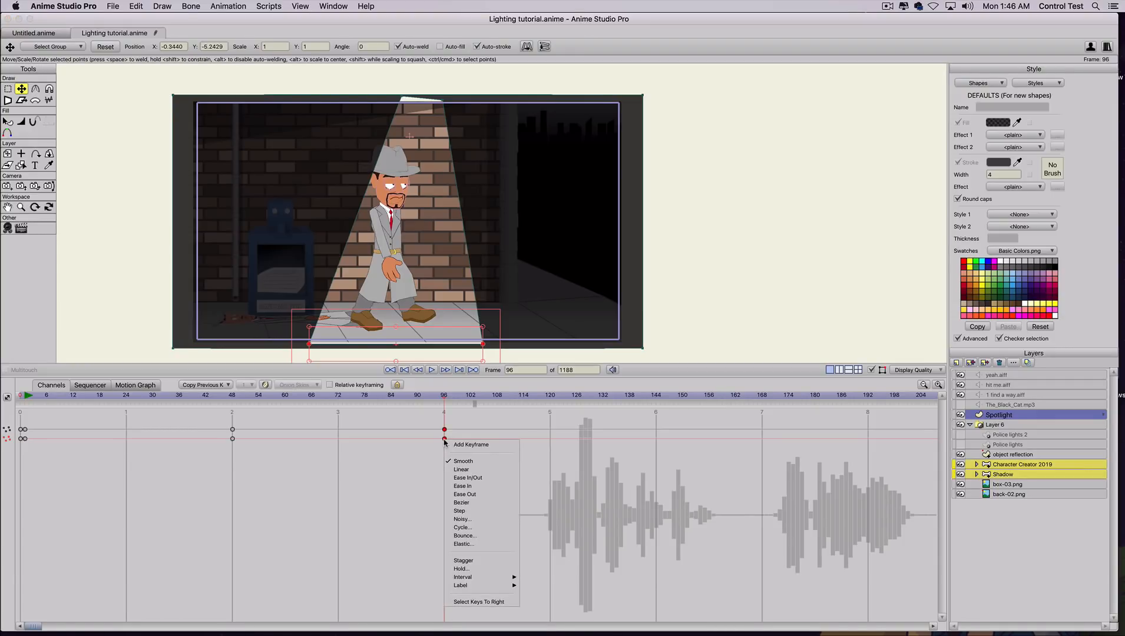
left_click(462, 528)
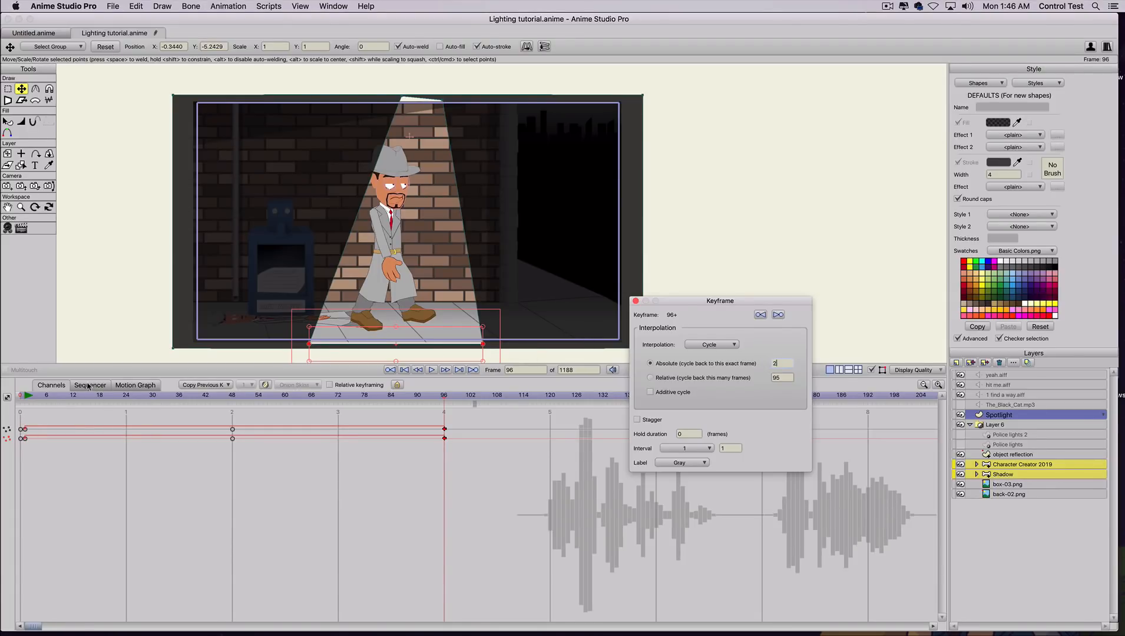
- At frame 0, shift the Spotlight layer to about X -0.52 and widen it to about 1.165 horizontal scale
mouse_move(31, 402)
left_mouse_down()
mouse_move(689, 394)
mouse_move(1, 415)
left_mouse_up()
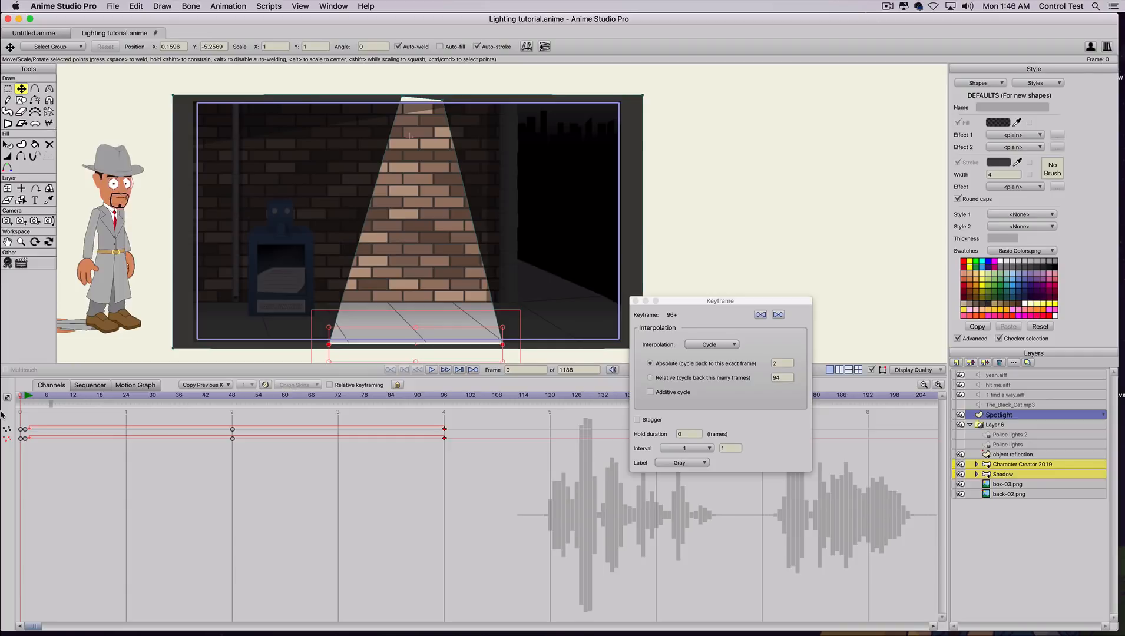
left_click(7, 187)
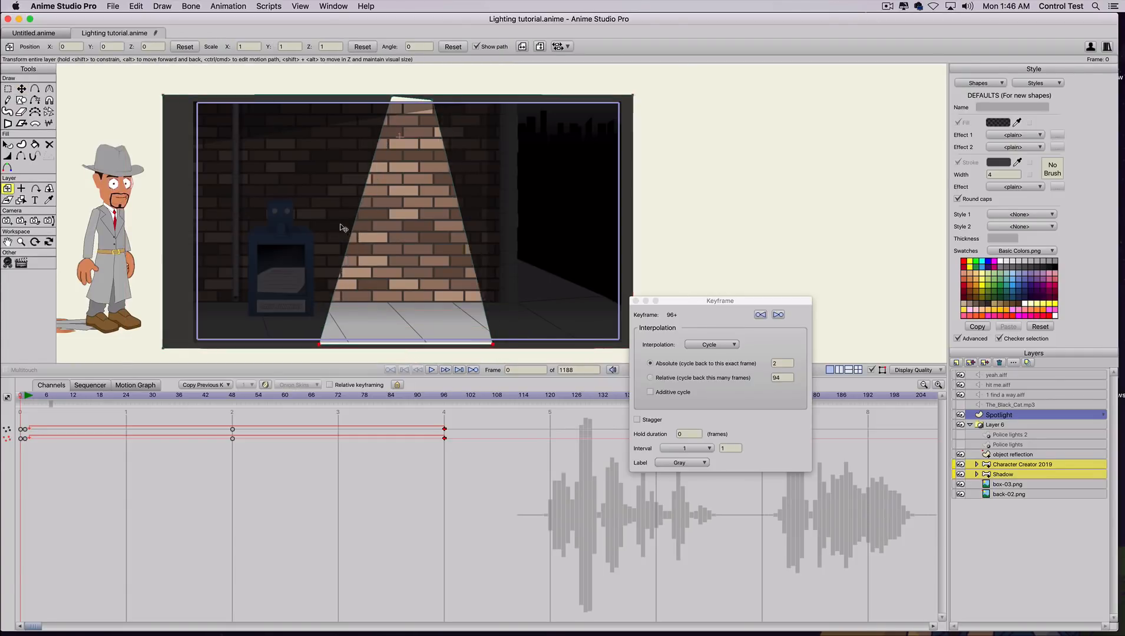
left_click_drag(331, 225, 335, 226)
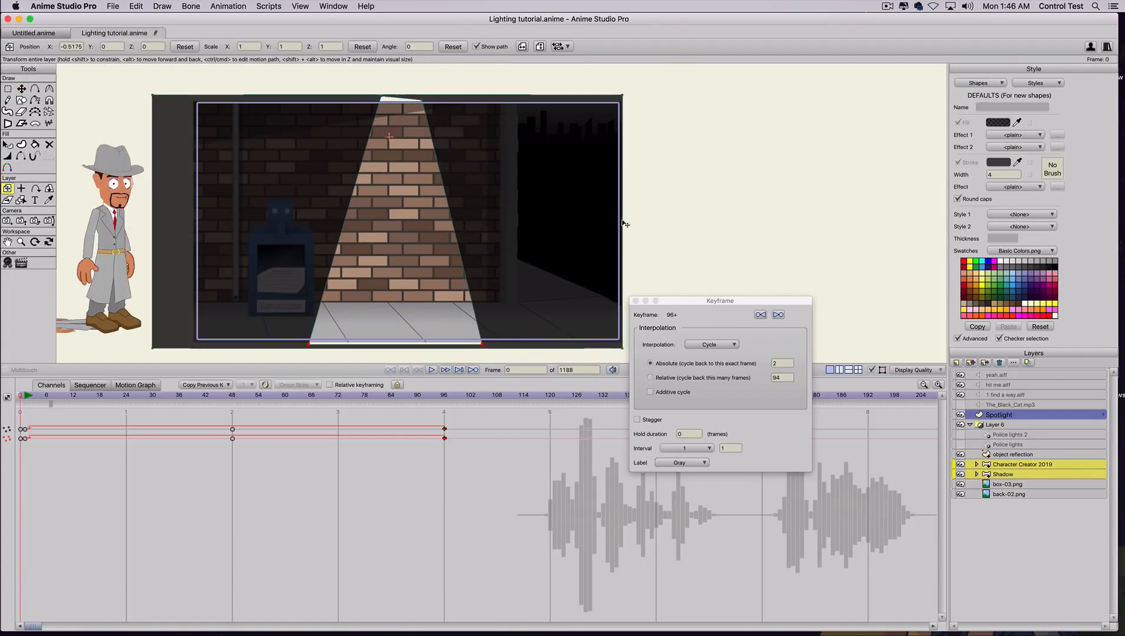
left_click_drag(624, 223, 661, 223)
- Render frame 105 to examine the spotlight on the character, and close the keyframe settings and the render
mouse_move(31, 401)
left_mouse_down()
mouse_move(560, 410)
mouse_move(483, 409)
left_mouse_up()
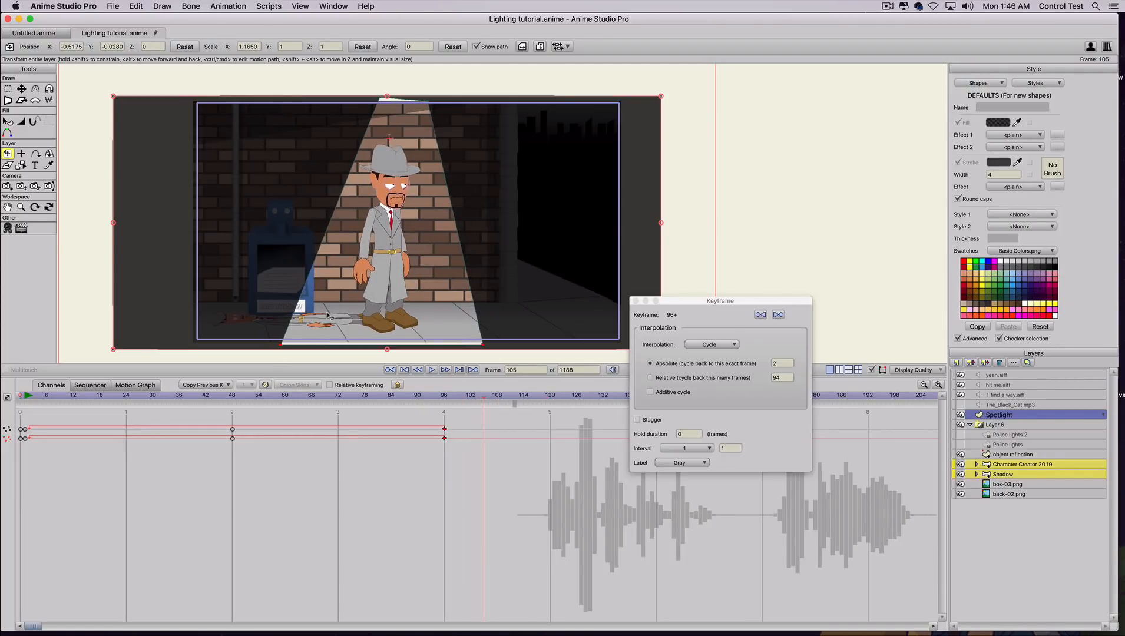
key("super+r")
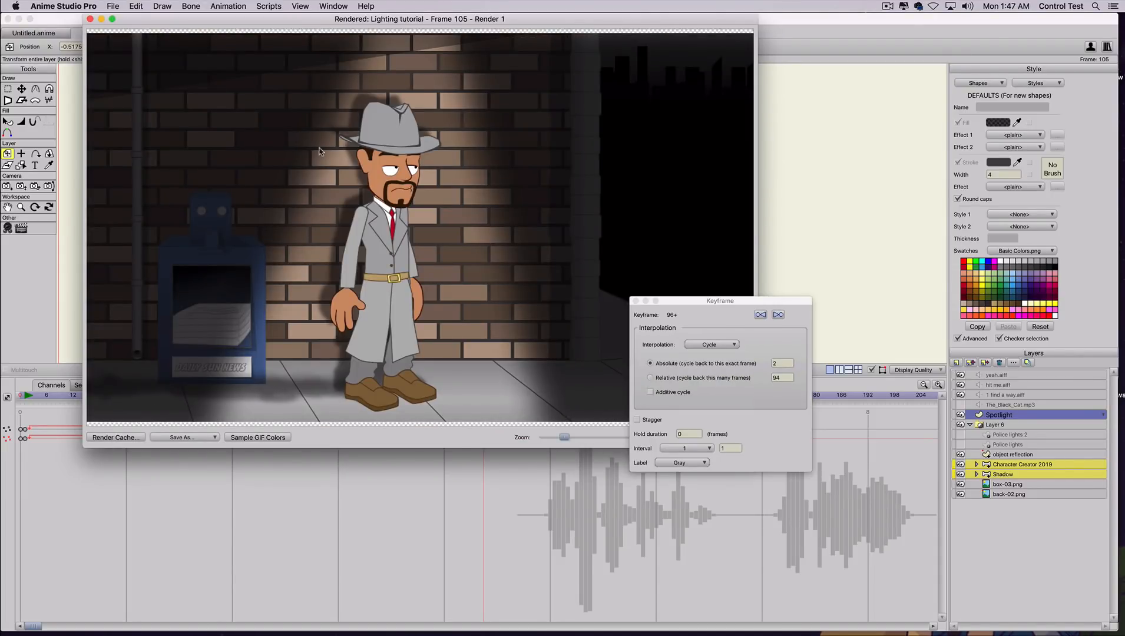
left_click(636, 302)
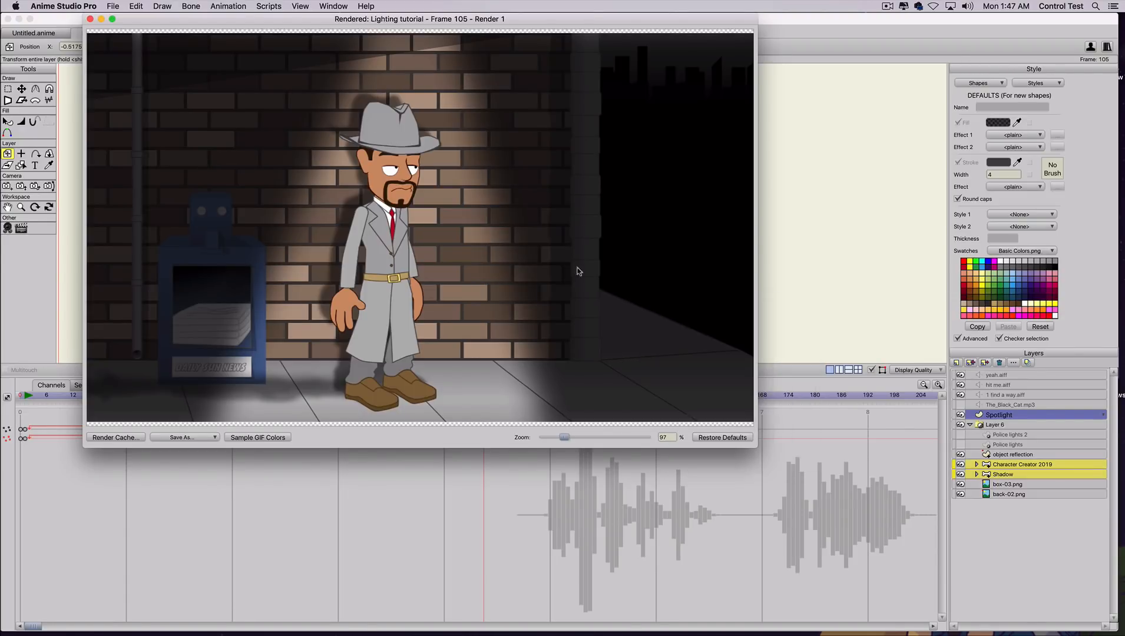
left_click(89, 19)
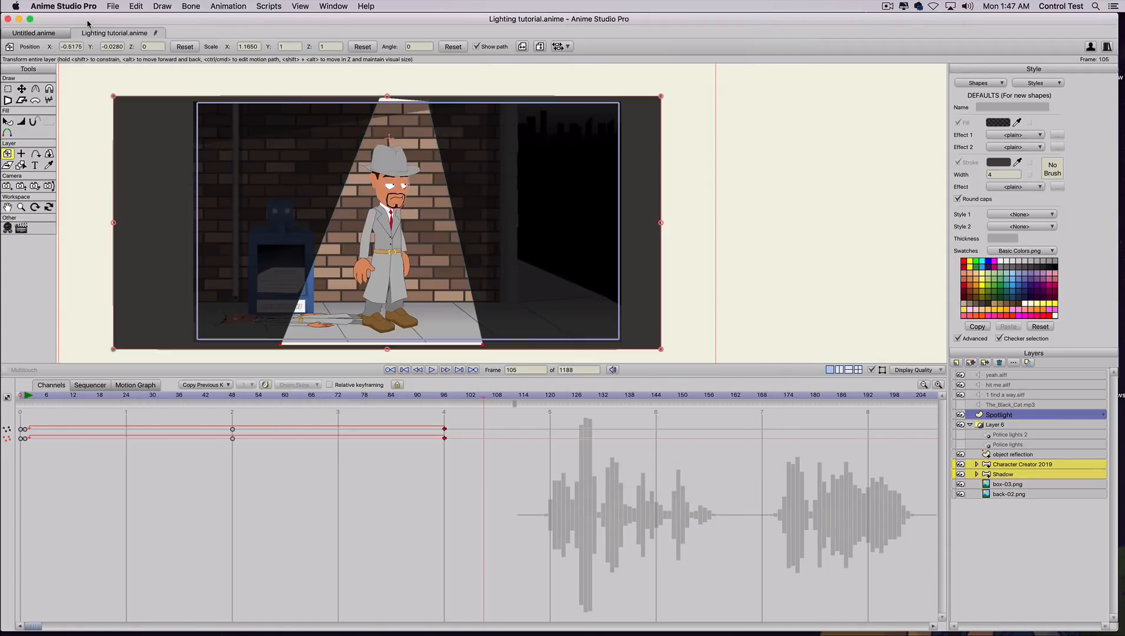
- Try turning off the Character Creator 2019 layer's shadow at frame 105
double_click(993, 469)
left_click(521, 202)
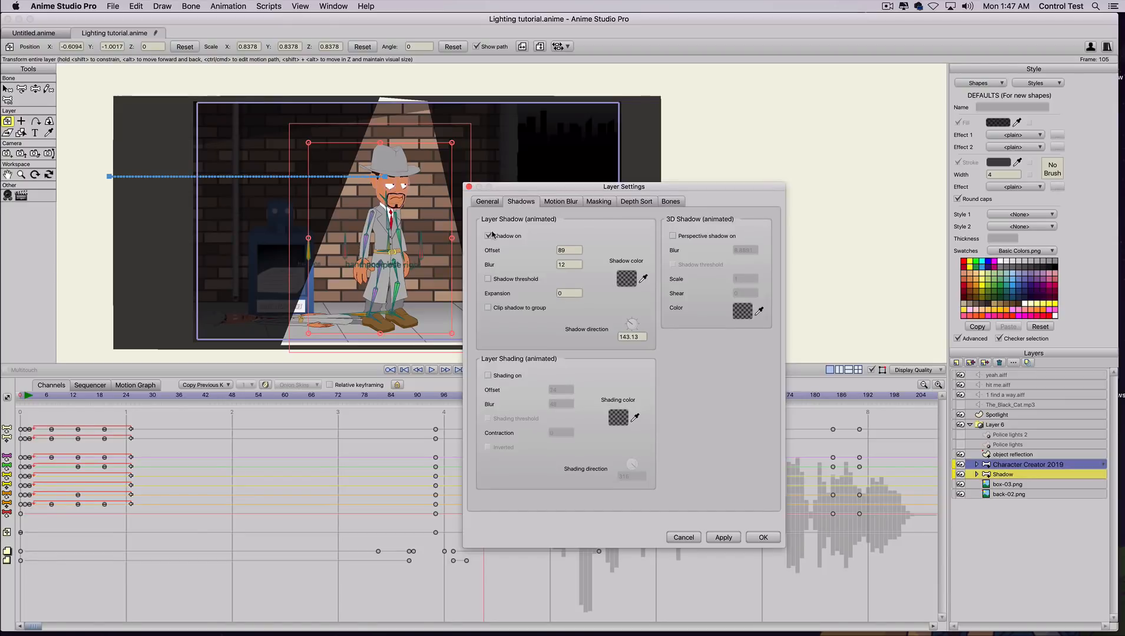
left_click(723, 537)
left_click(763, 537)
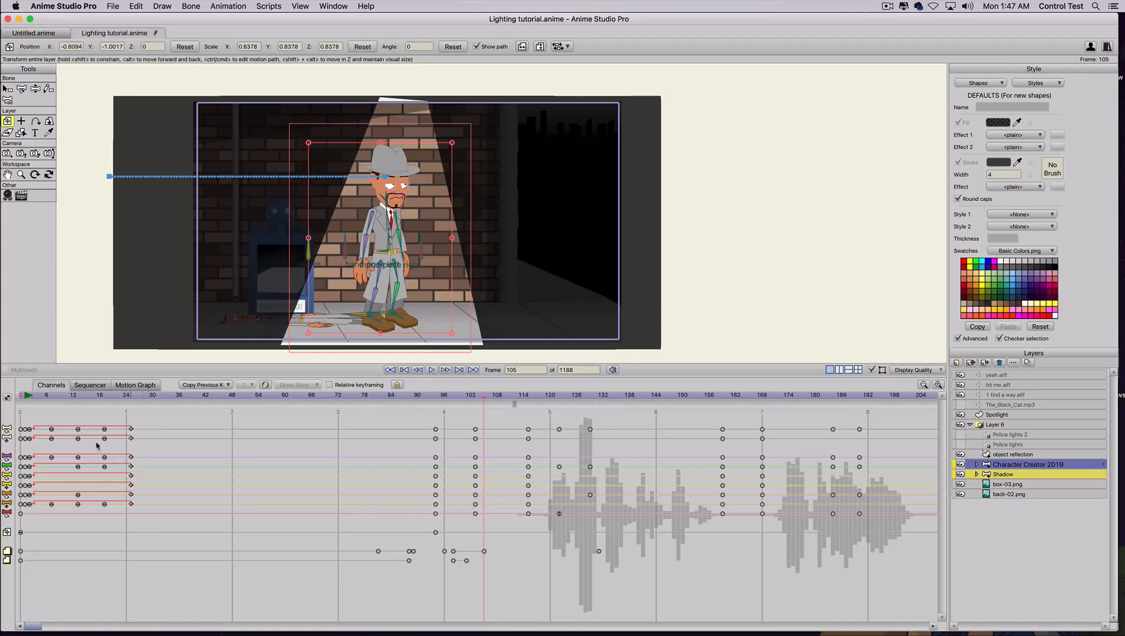
key("super+z")
- Turn off the Character Creator 2019 layer's shadow at frame 0
left_click(19, 396)
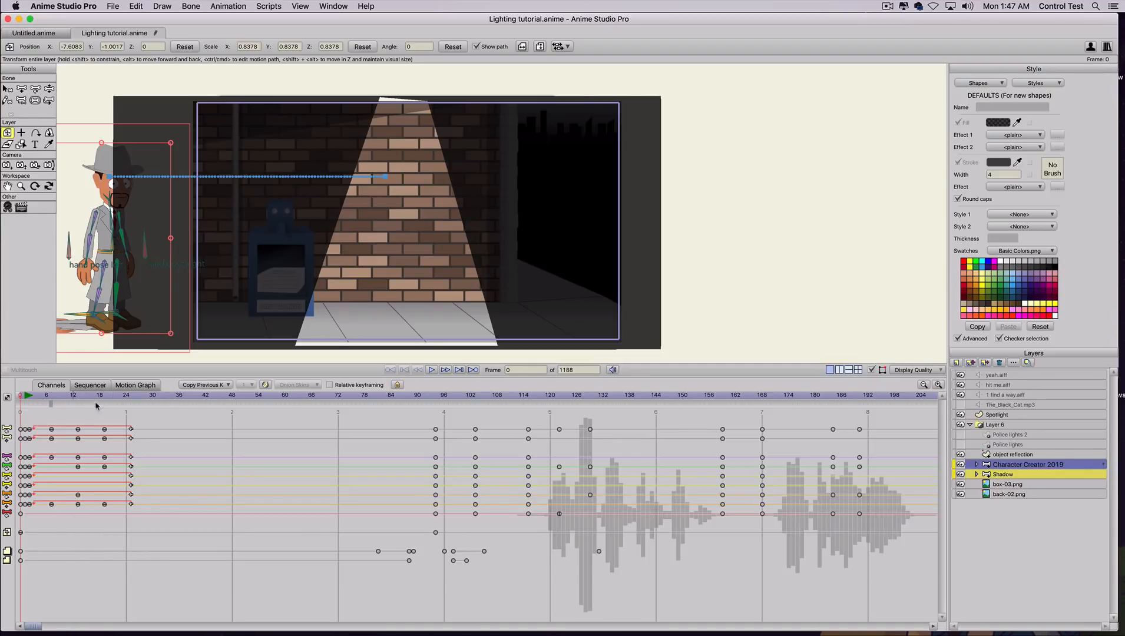
double_click(1004, 465)
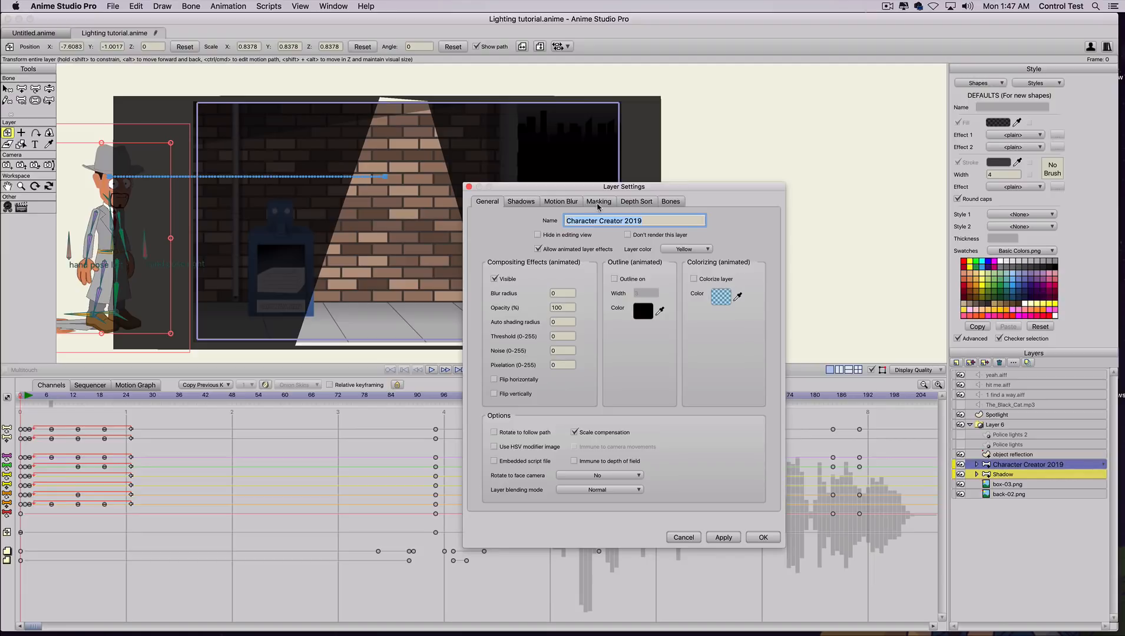
left_click(522, 202)
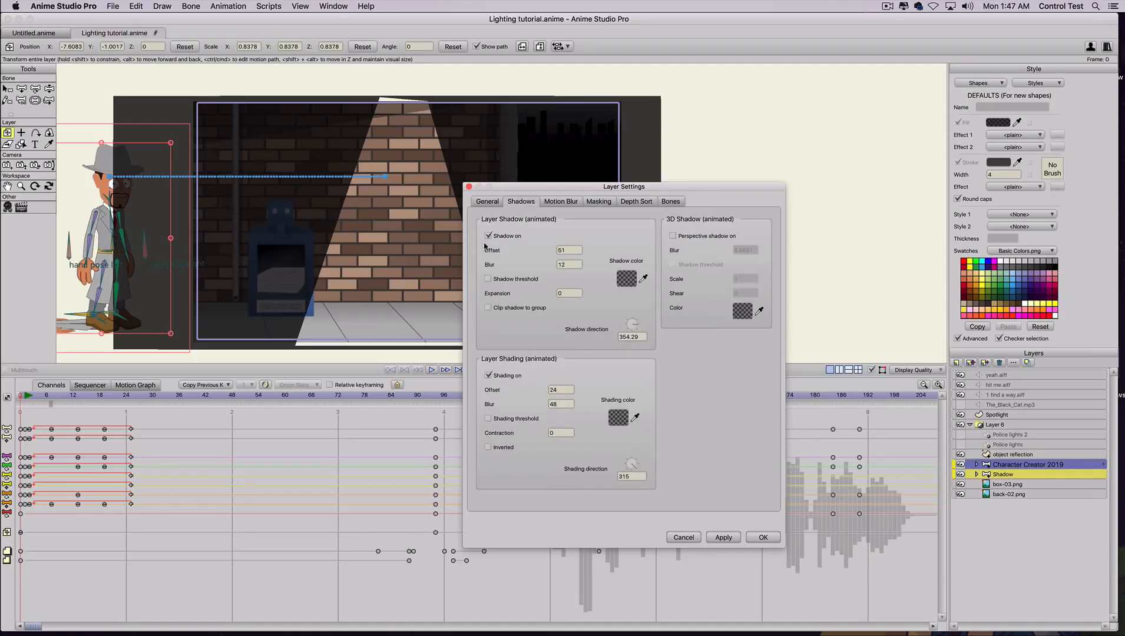
left_click(764, 538)
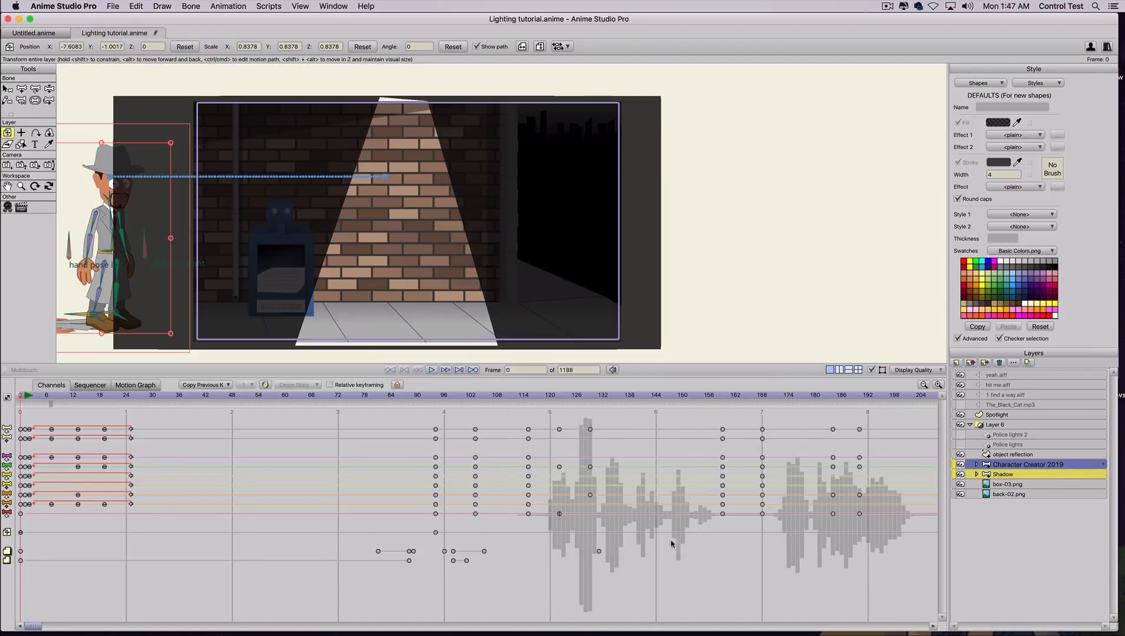
- Render frame 103 to check the character's shadow, and delete all keyframes in its Layer Shadow channel
left_click_drag(77, 395, 477, 394)
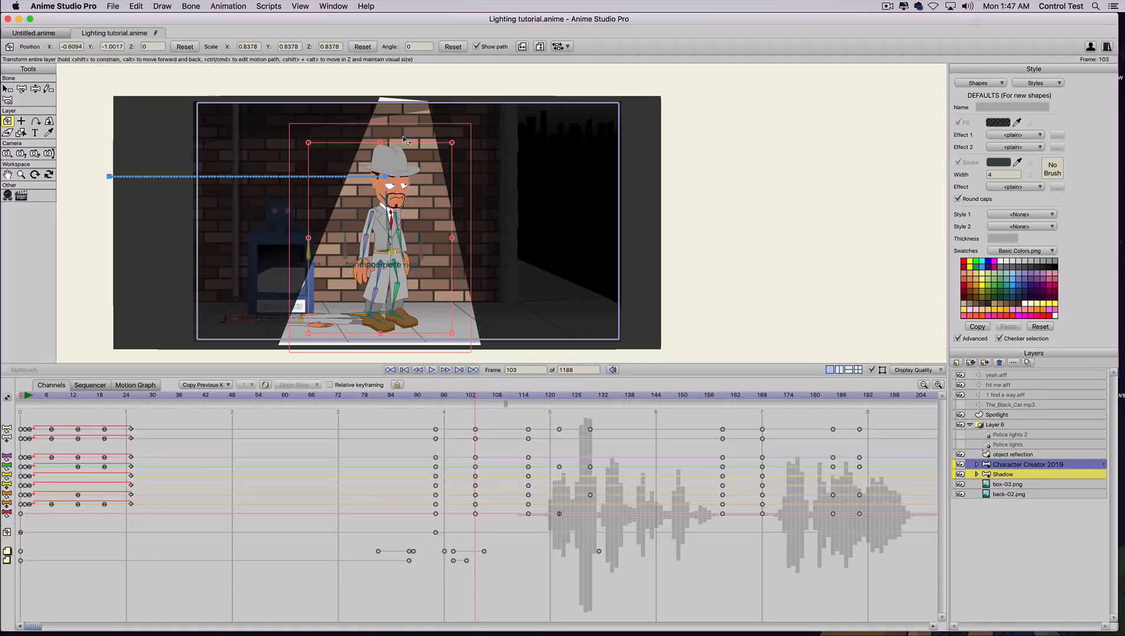
key("super+r")
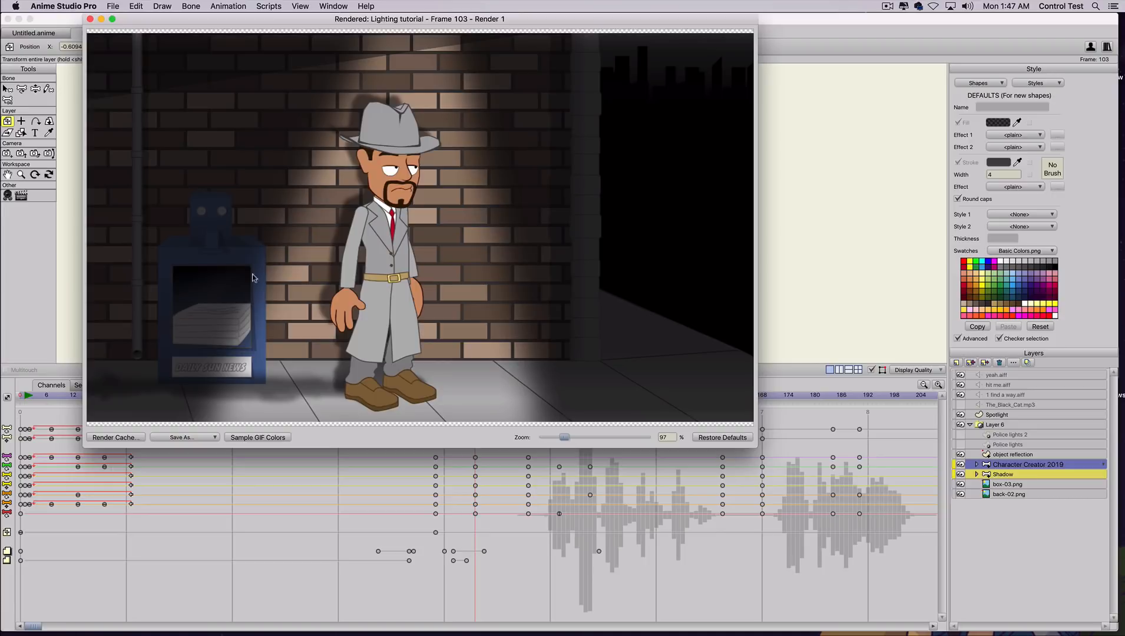
left_click(90, 20)
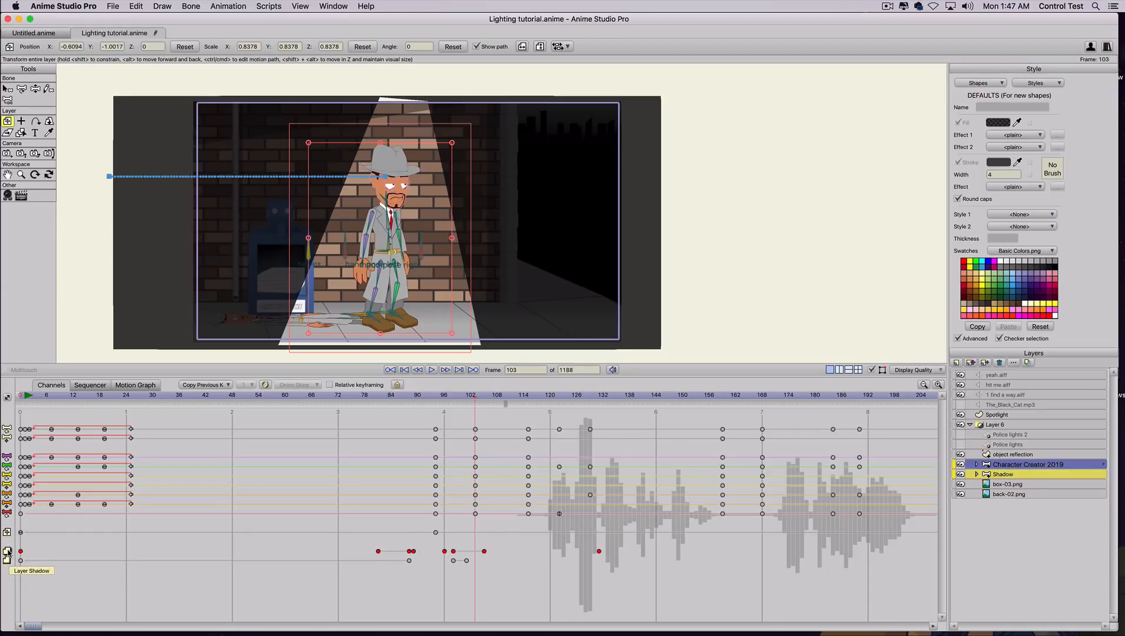
key("Delete")
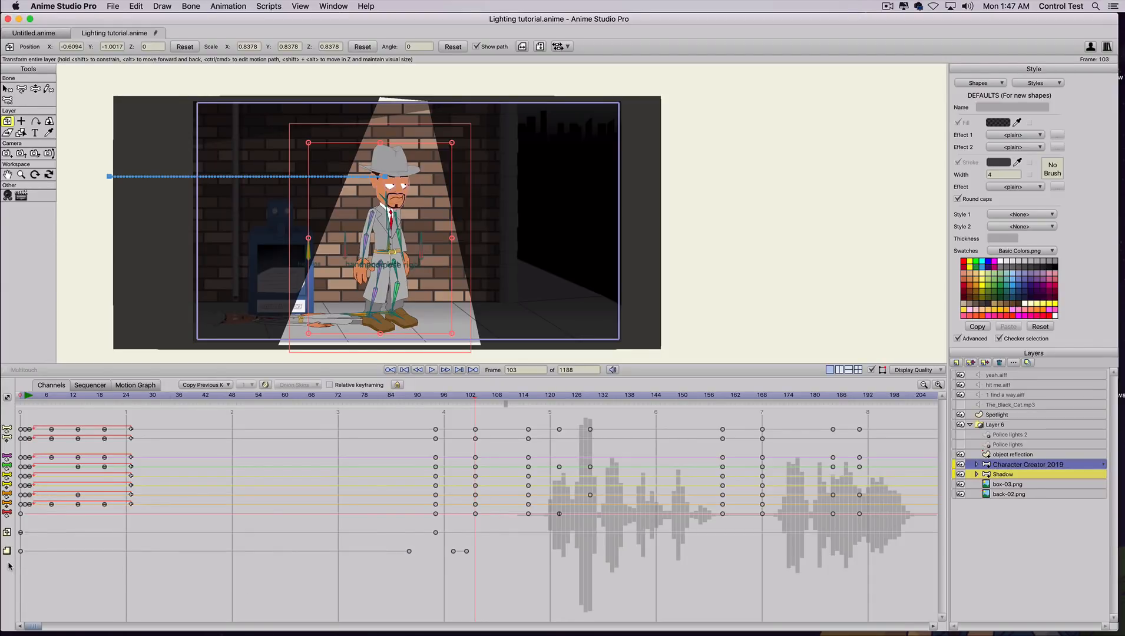
- Render frame 103 to check the character, and delete all keyframes in the last timeline channel of the Character Creator 2019 layer
key("super+r")
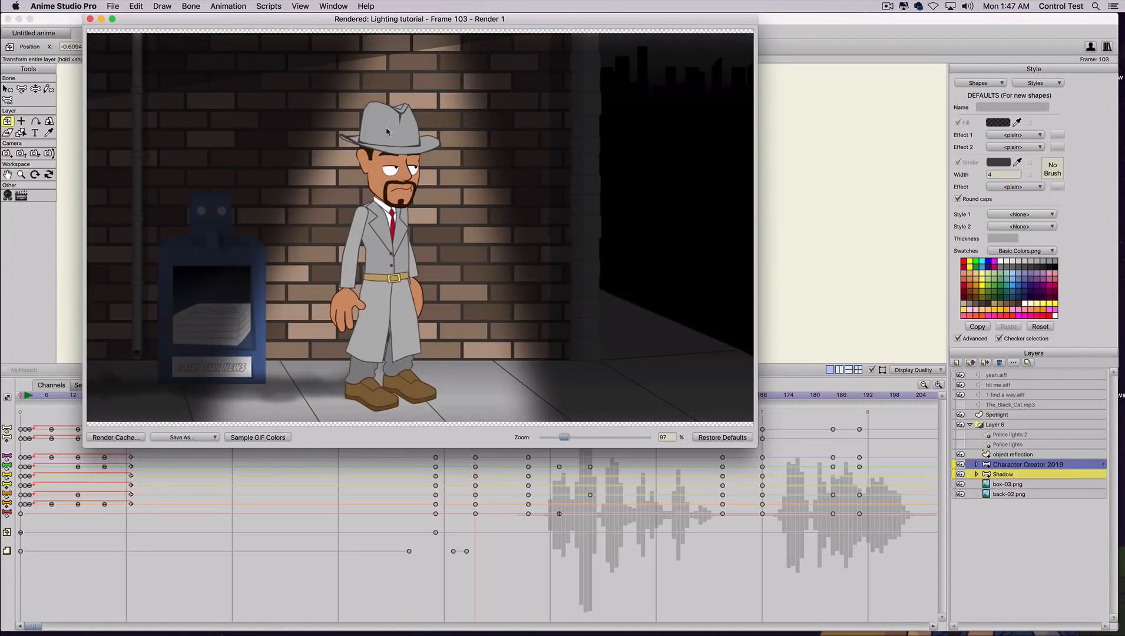
left_click(90, 20)
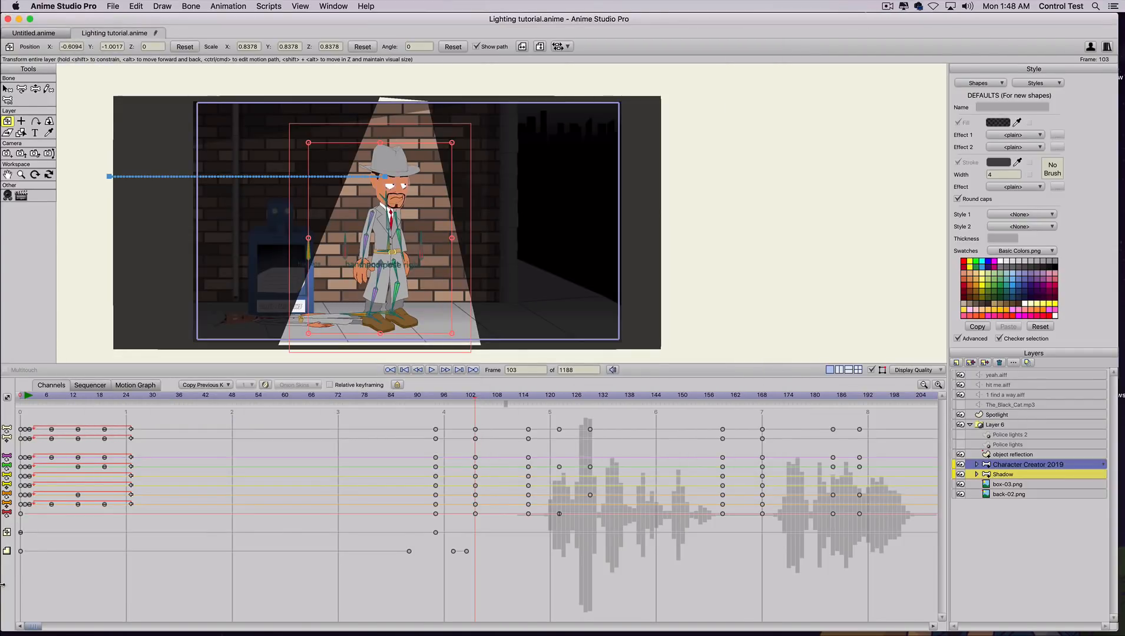
left_click(8, 552)
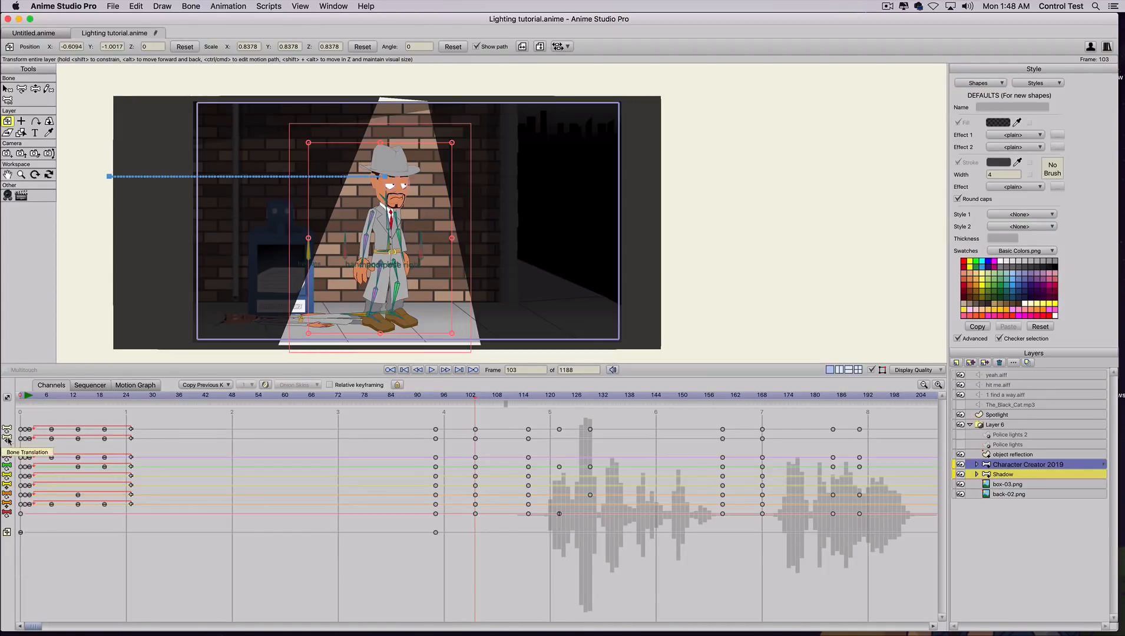
- Apply layer shading with offset 24 and blur 48 to the Character Creator 2019 layer at frame 0, keeping its layer shadow off
left_click(21, 395)
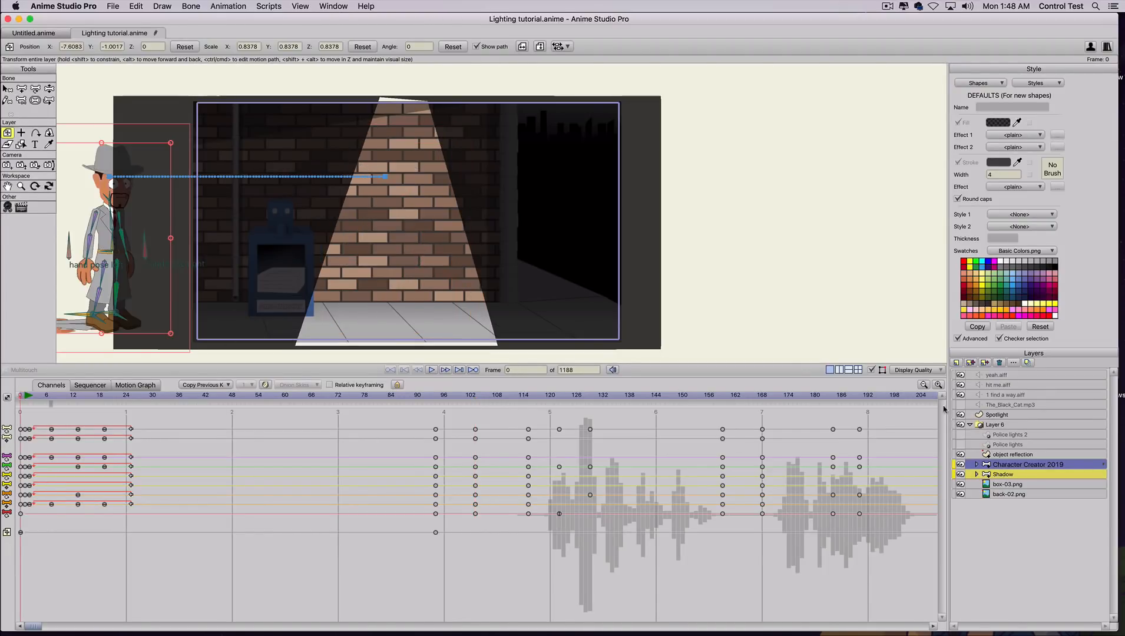
double_click(1023, 465)
left_click(514, 202)
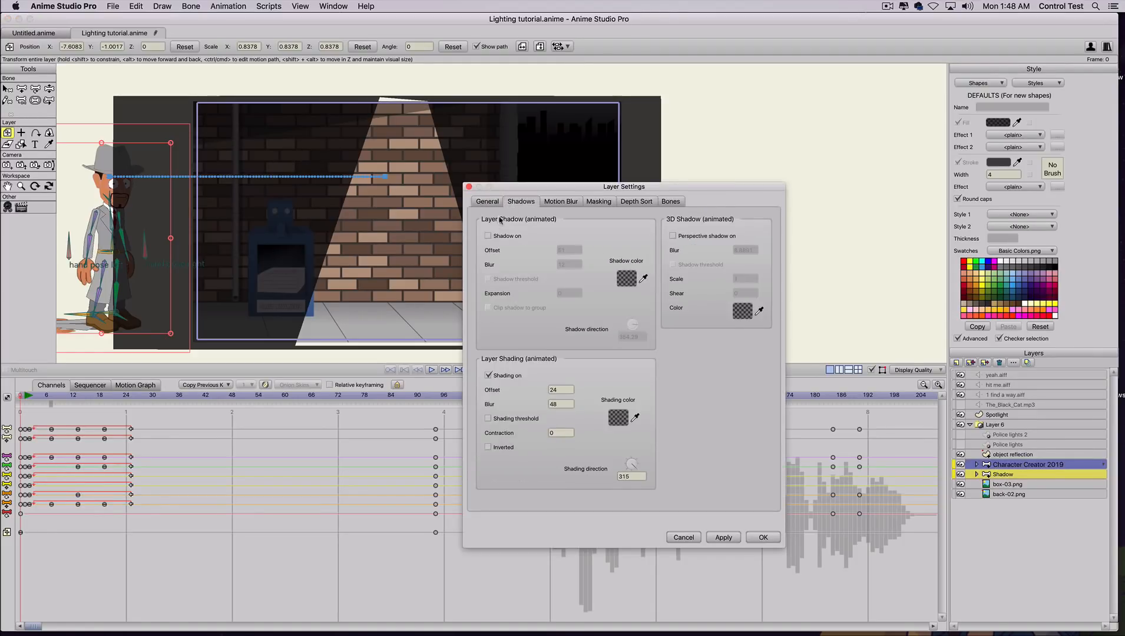
left_click(718, 533)
left_click(760, 539)
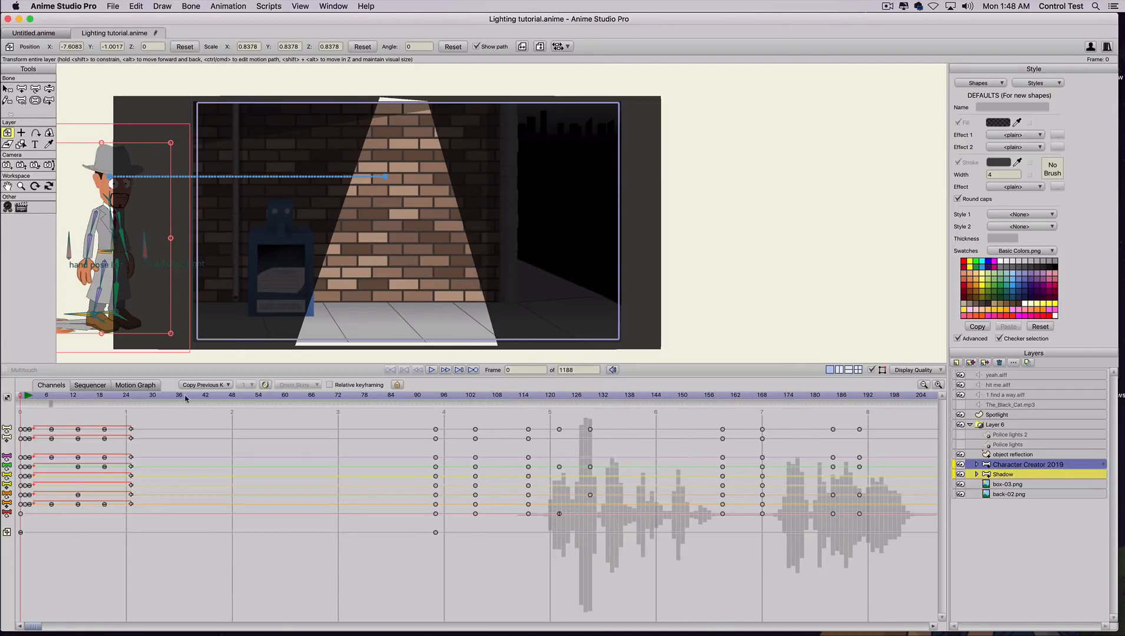
- Render frame 96 to check the shading on the character, and close the render
left_click_drag(186, 399, 444, 395)
key("super+r")
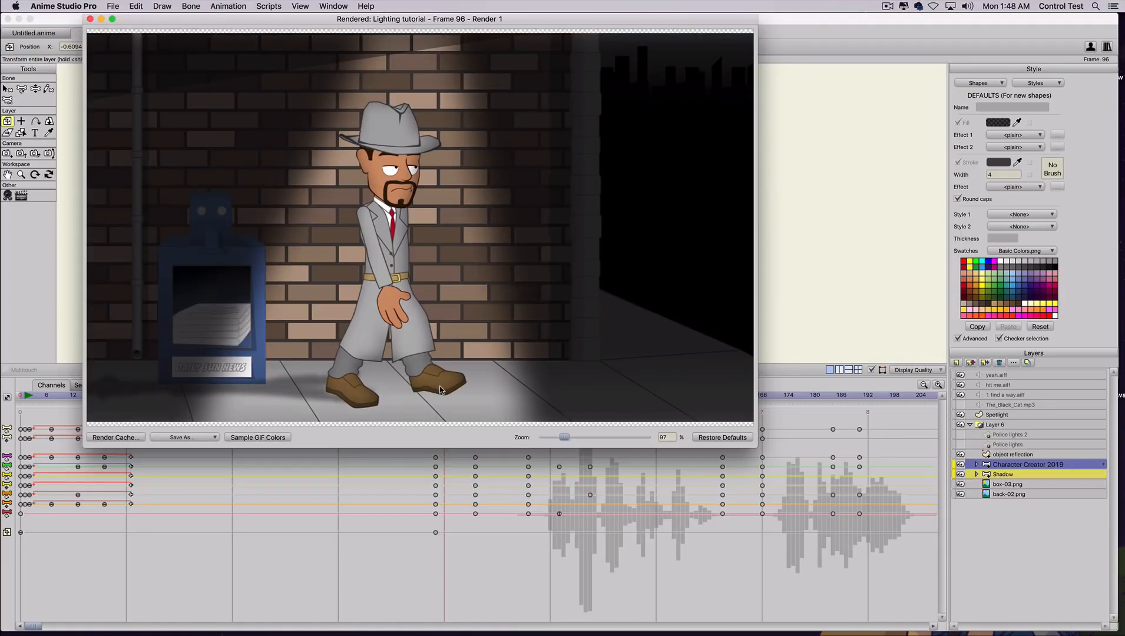
left_click(90, 19)
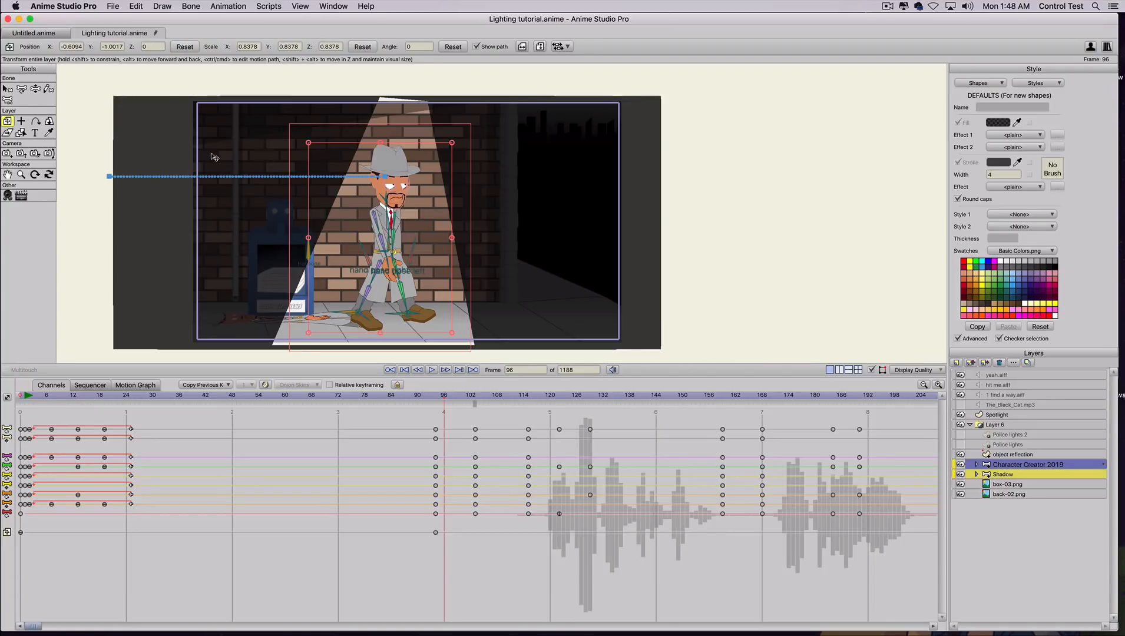
- Show the Police lights 2 and Police lights layers, and hide the Spotlight layer
left_click(961, 435)
left_click(963, 445)
left_click(960, 415)
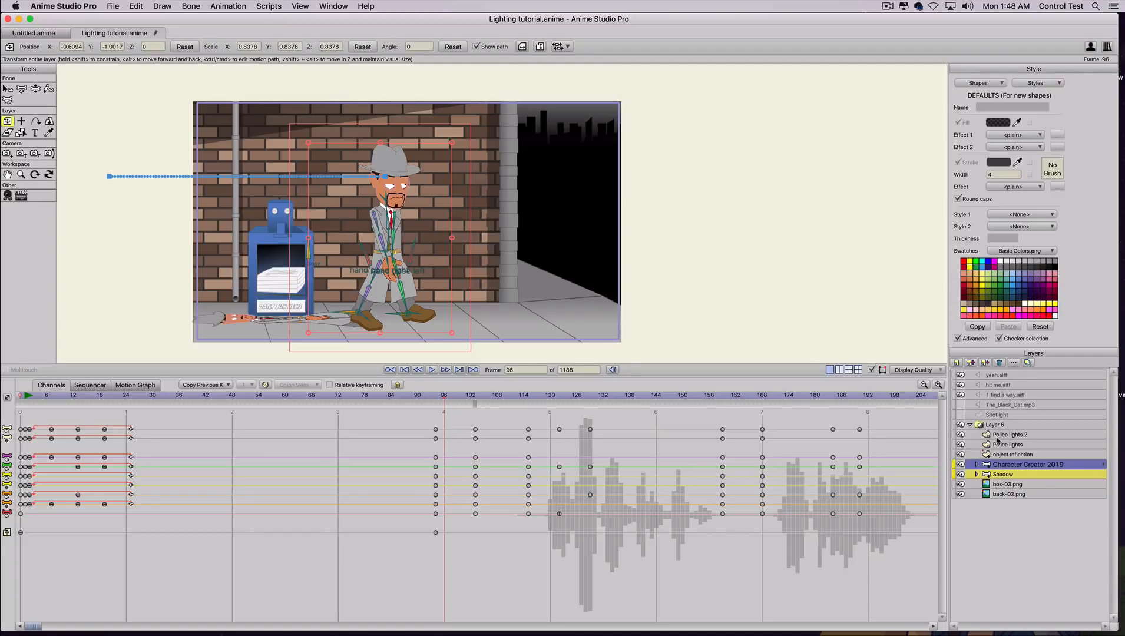
- Move the Police lights layer out of the Layer 6 group and examine its red and blue bars at frame 0
left_click_drag(1000, 445, 1000, 425)
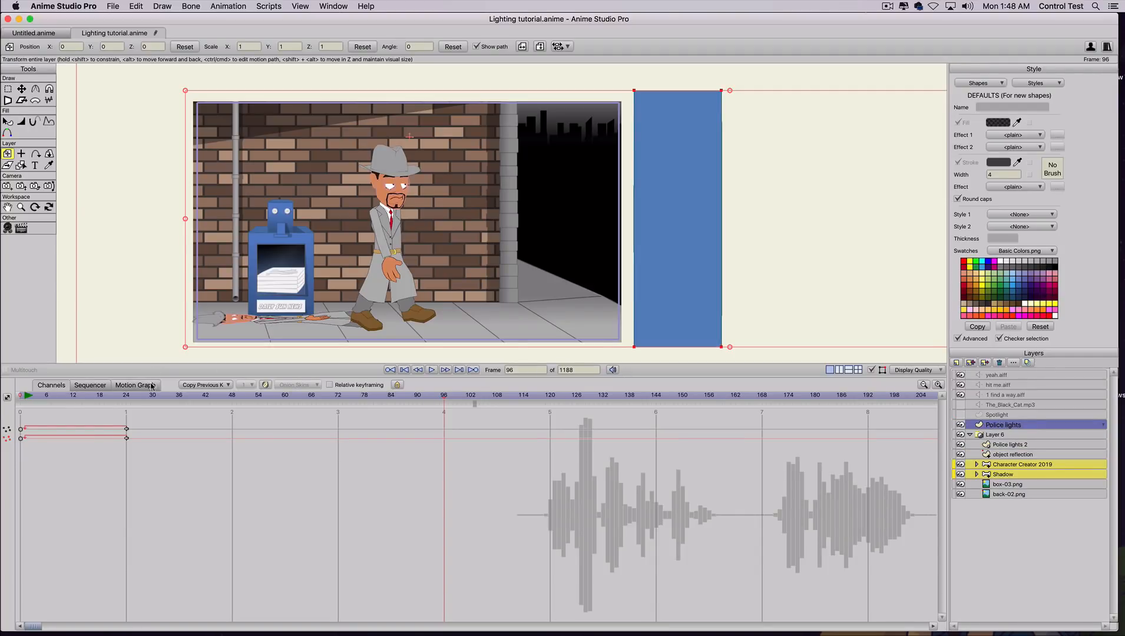
left_click_drag(115, 397, 6, 394)
scroll(236, 234, "down", 10)
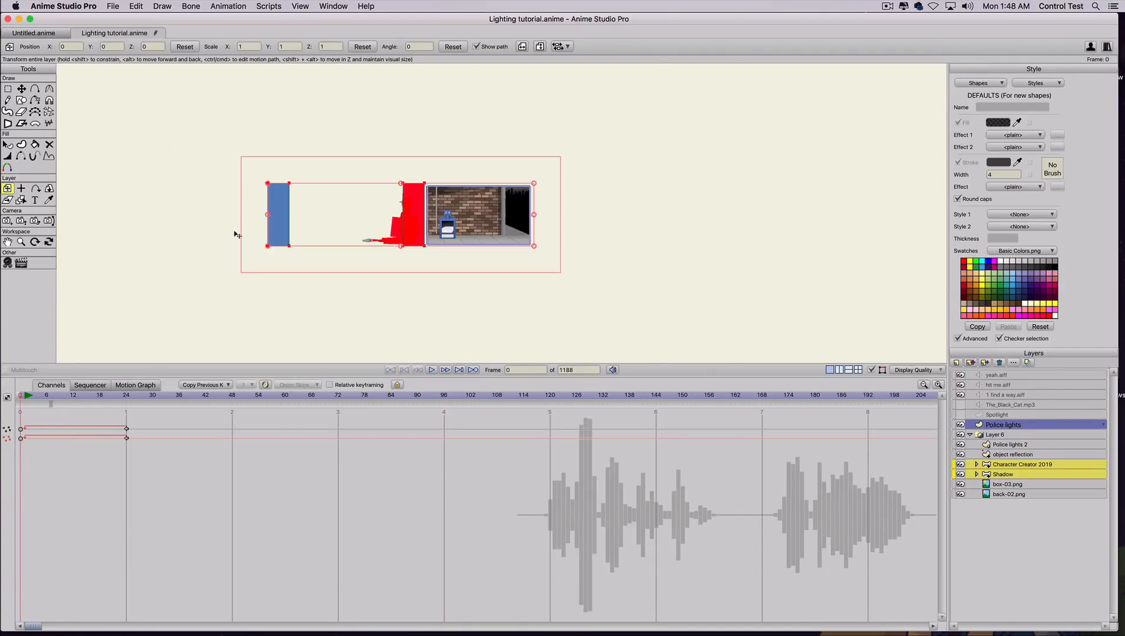
scroll(239, 242, "up", 2)
scroll(238, 243, "up", 2)
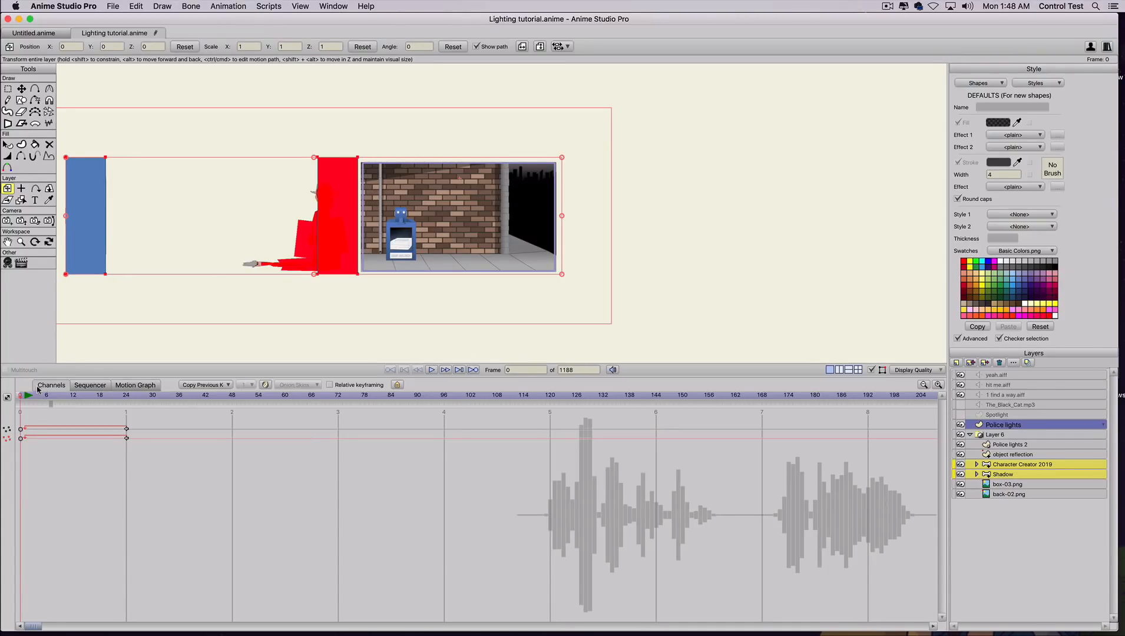
mouse_move(40, 396)
left_mouse_down()
mouse_move(407, 409)
mouse_move(2, 416)
left_mouse_up()
- Delete the existing Police lights and Police lights 2 layers
left_click(999, 363)
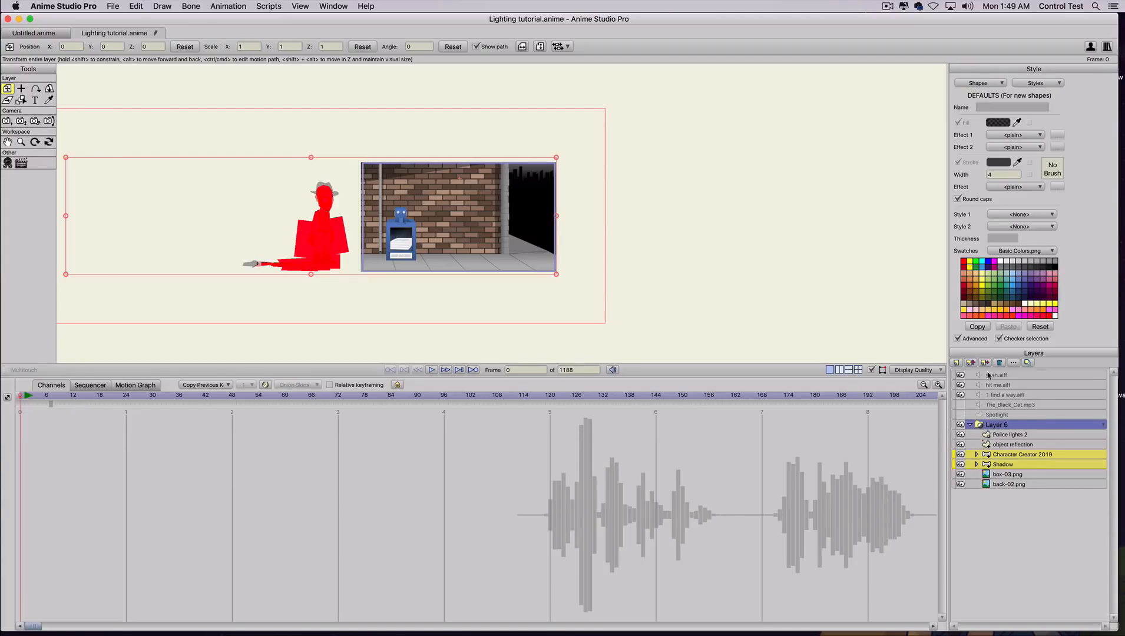
left_click(995, 435)
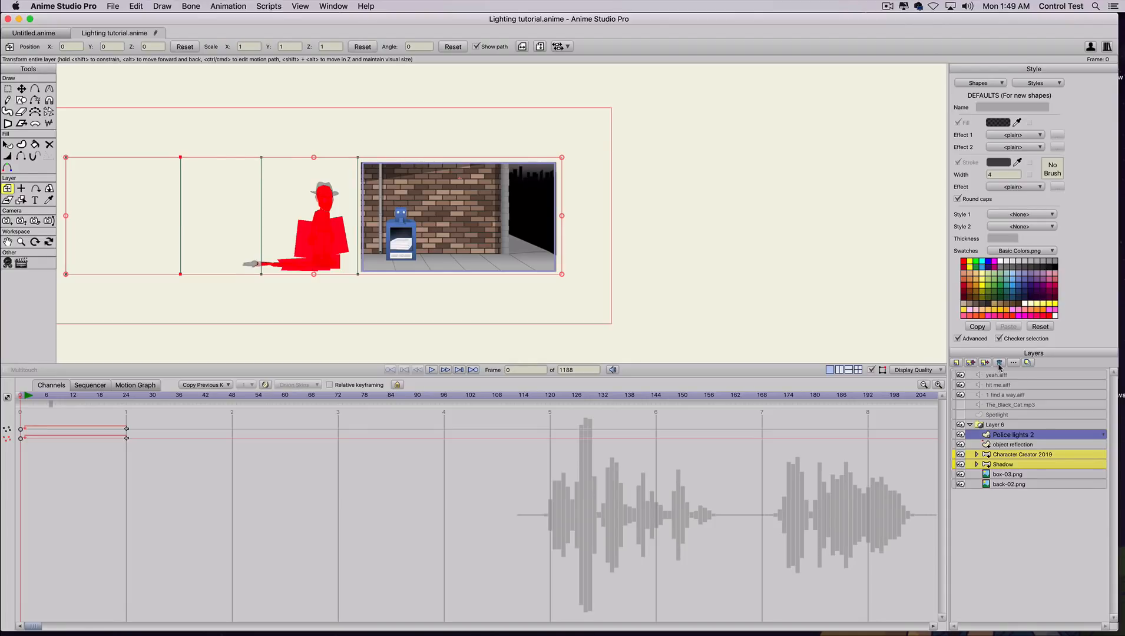
left_click(999, 363)
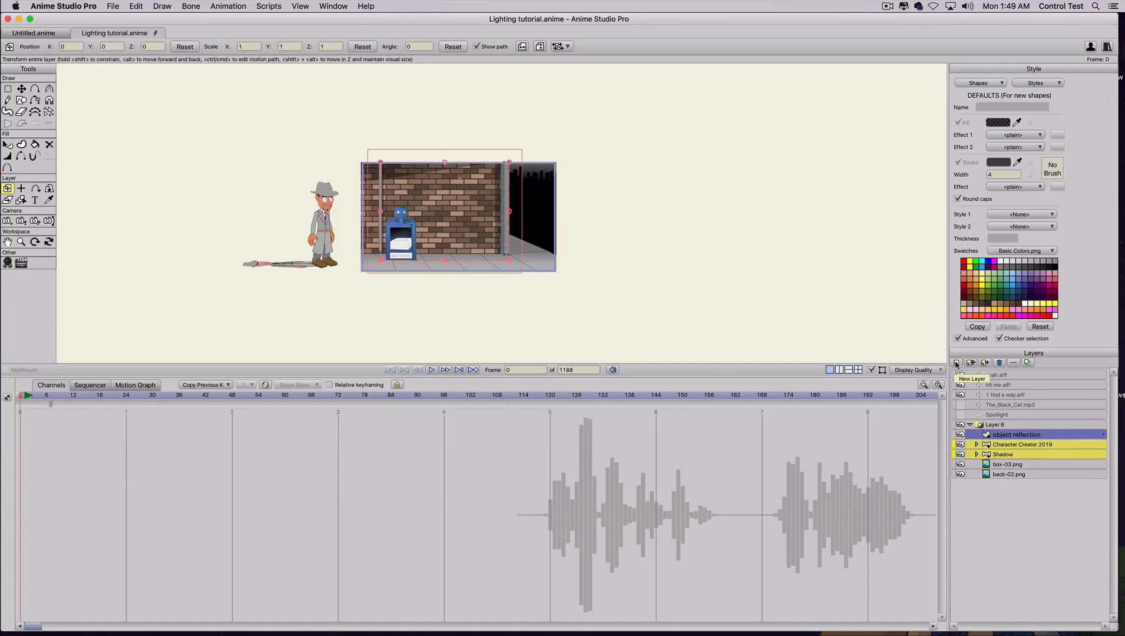
- Add a new vector layer above the object reflection layer and name it Police lights
left_click(956, 363)
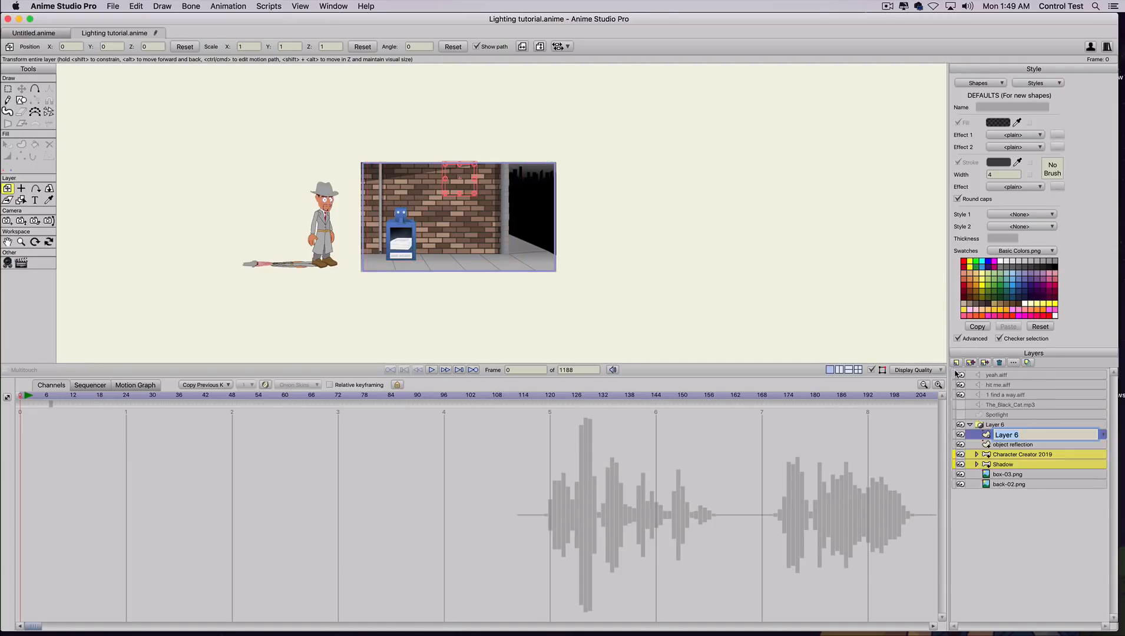
type("Police lights")
key("Return")
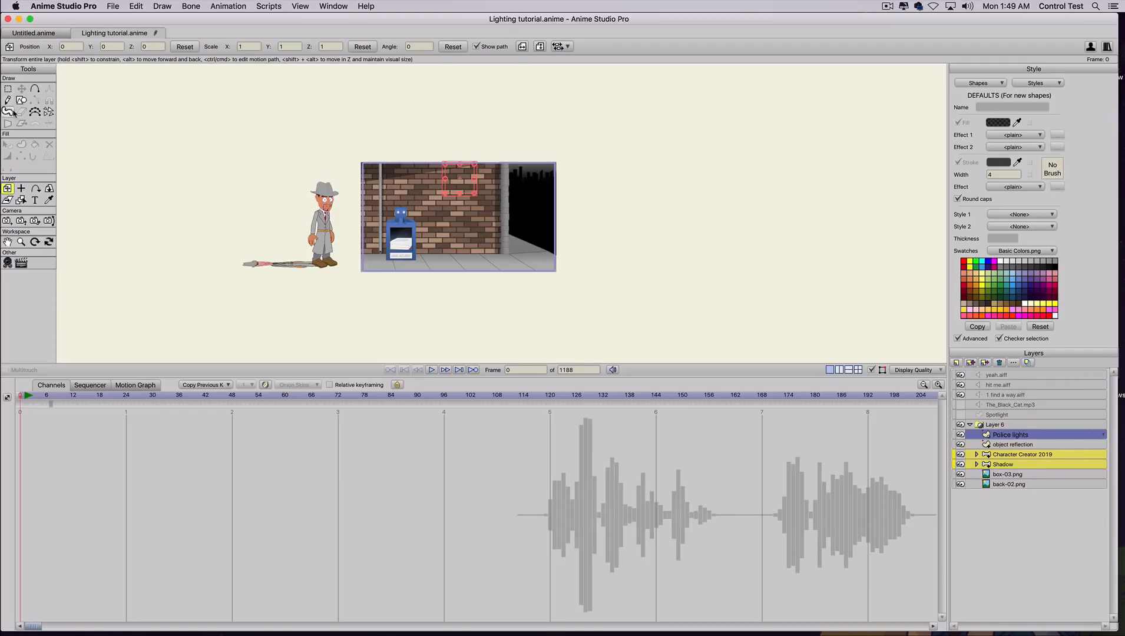
- Prepare the Draw Shape tool with a fully opaque red default fill
left_click(20, 101)
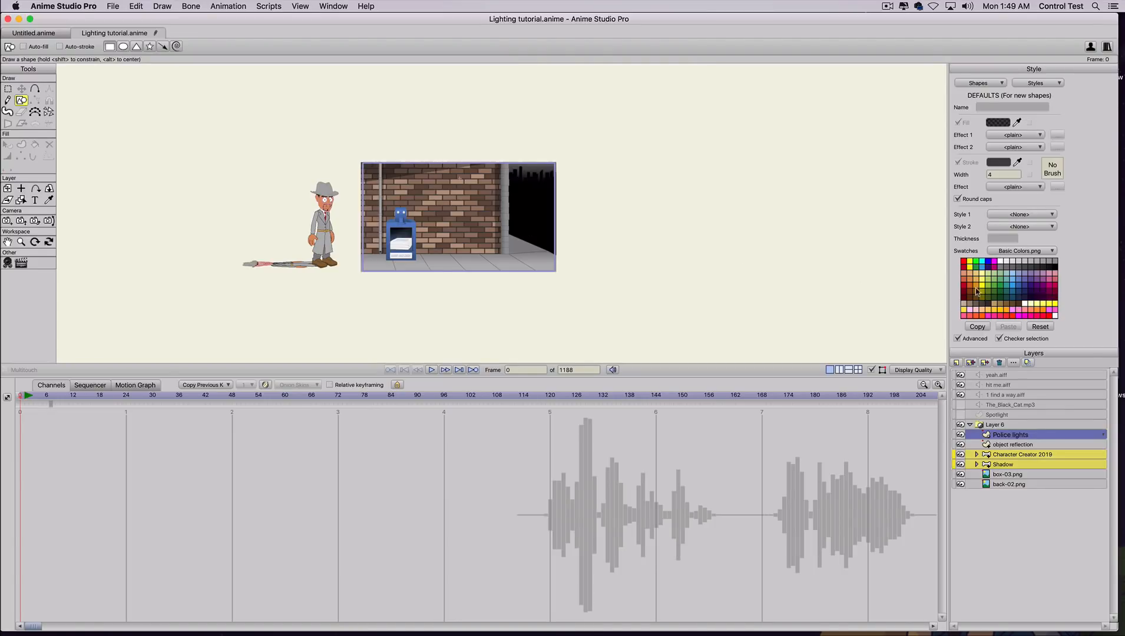
left_click(964, 264)
left_click(996, 123)
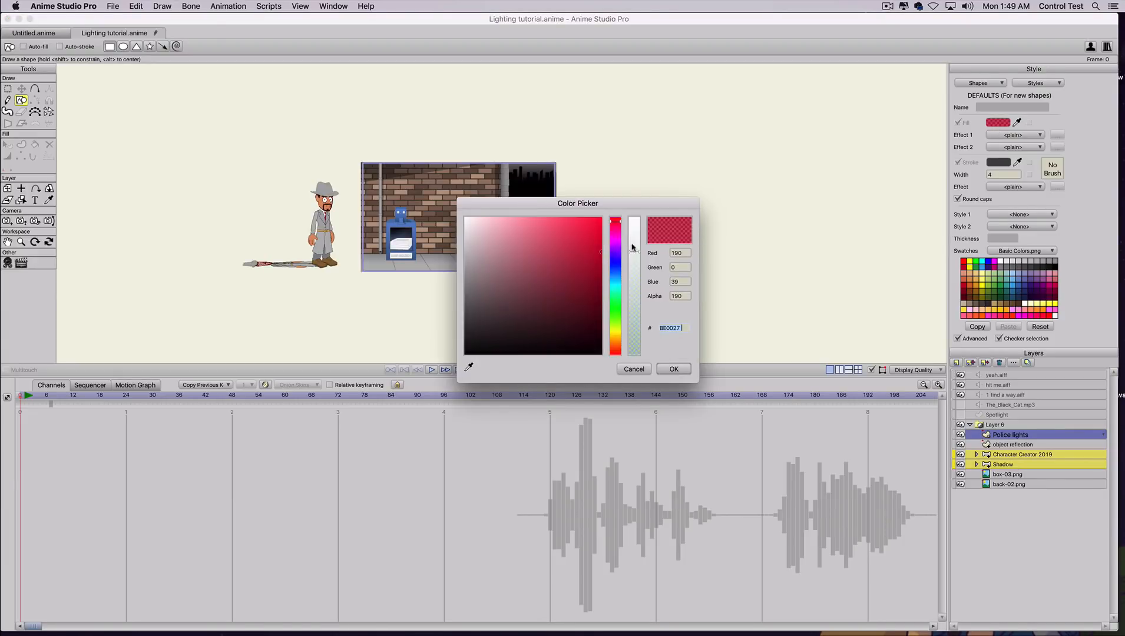
left_click(674, 370)
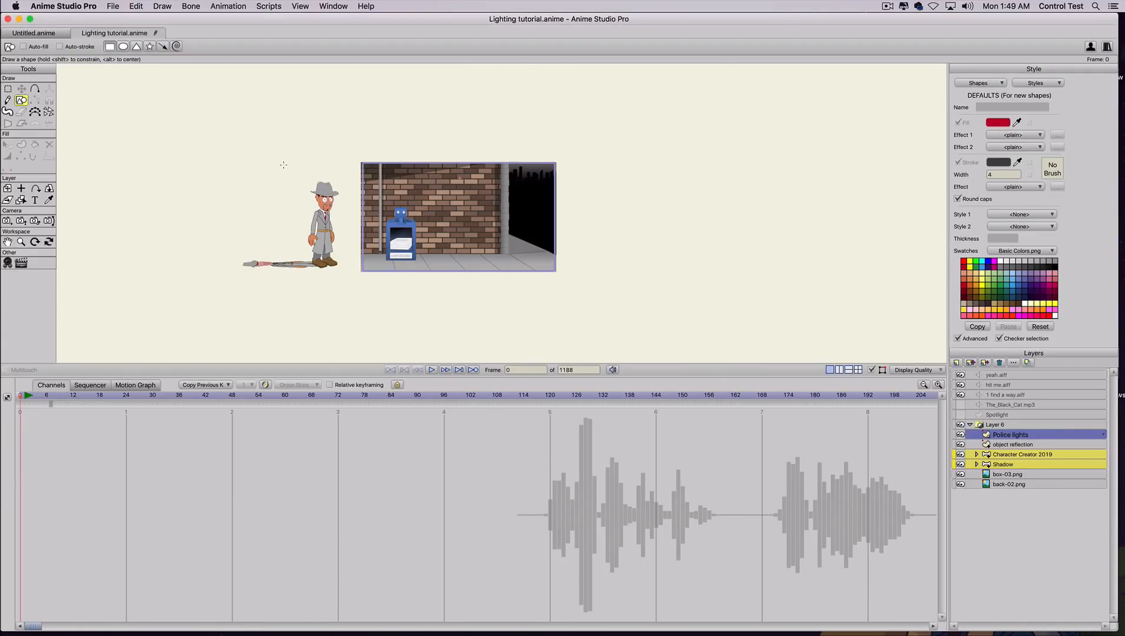
- Try drawing a rectangle beside the alley scene, undo it, and turn on Auto-fill
left_click_drag(291, 159, 360, 278)
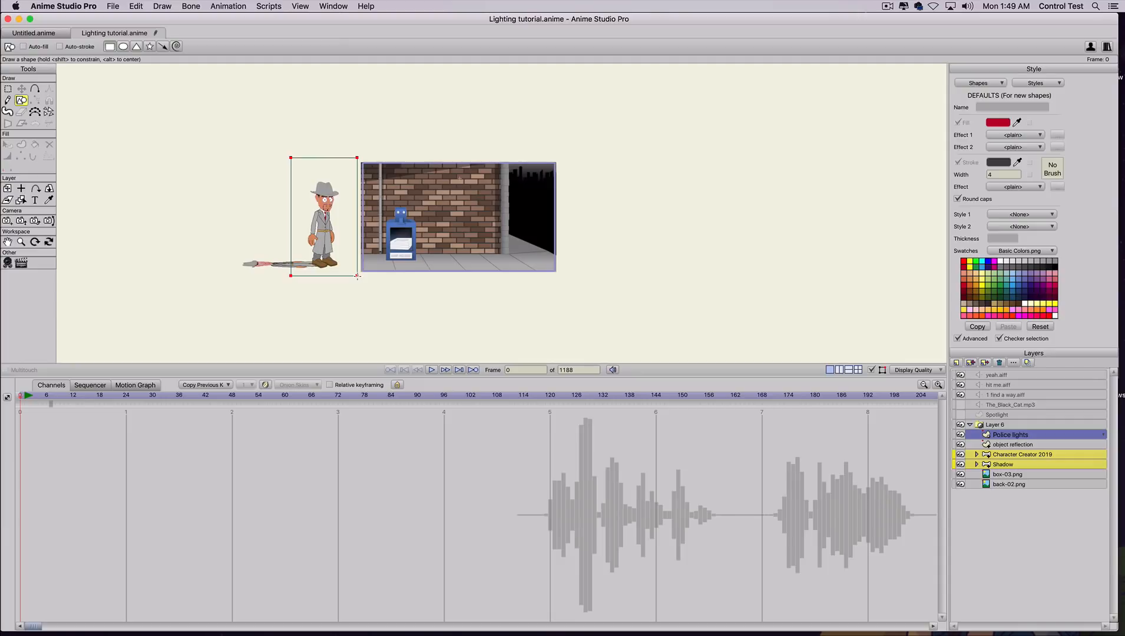
key("super+z")
left_click(24, 46)
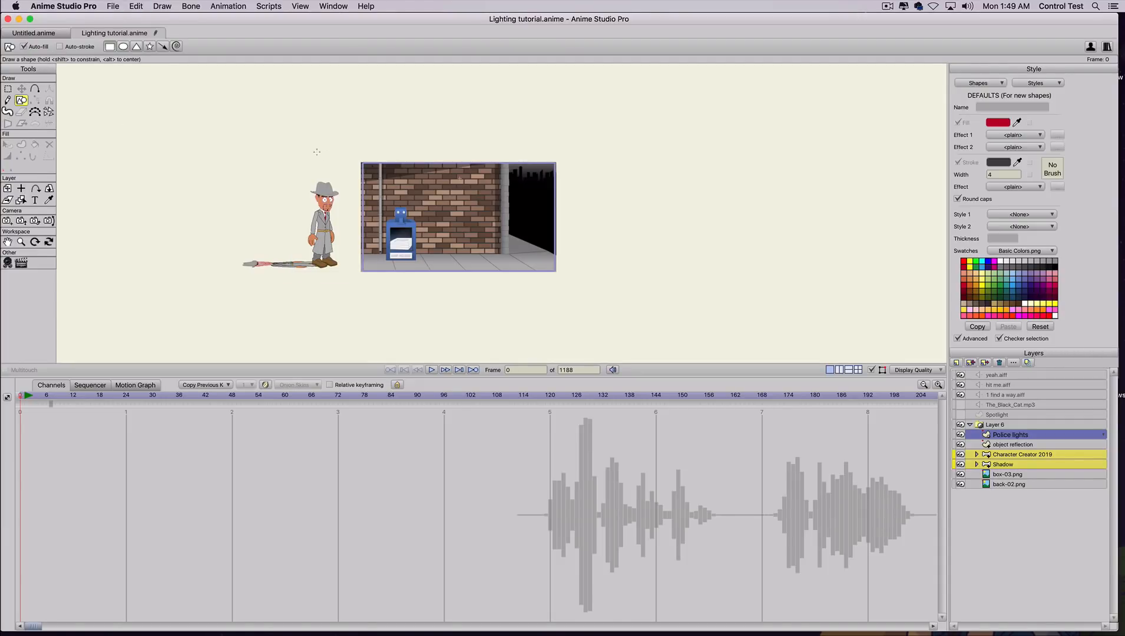
- Try a filled rectangle beside the scene, undo it, and move the Police lights layer out of the Layer 6 group
left_click_drag(322, 157, 356, 273)
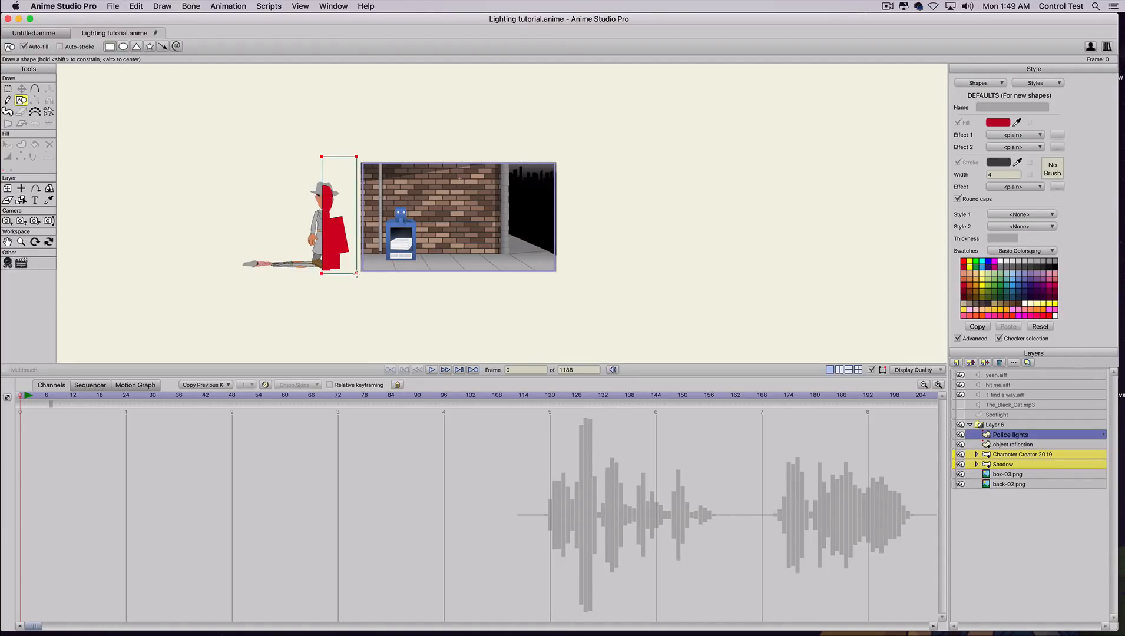
key("super+z")
left_click_drag(1012, 434, 990, 422)
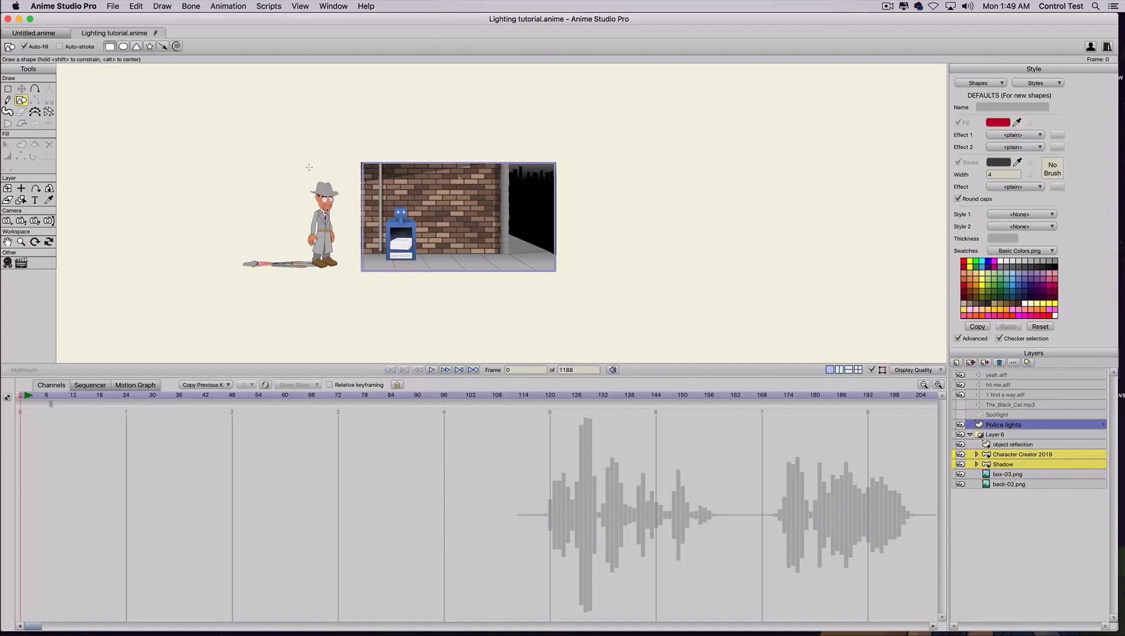
- Draw a red rectangle on the Police lights layer just left of the alley scene, slightly taller than the scene
scroll(304, 185, "up", 5)
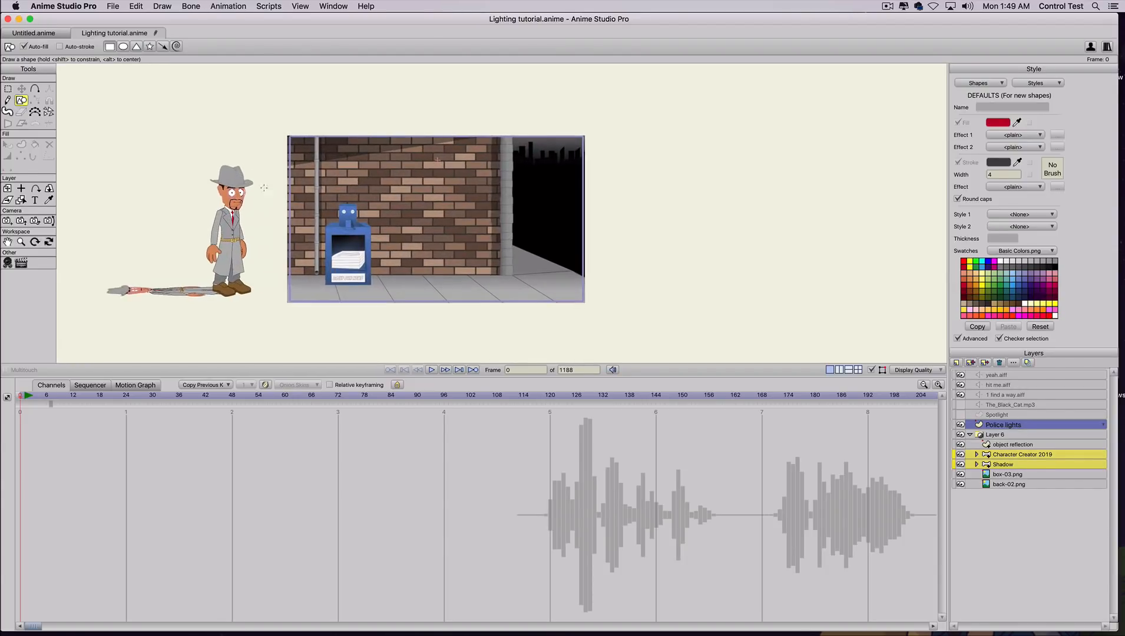
left_click_drag(355, 107, 421, 285)
key("super+z")
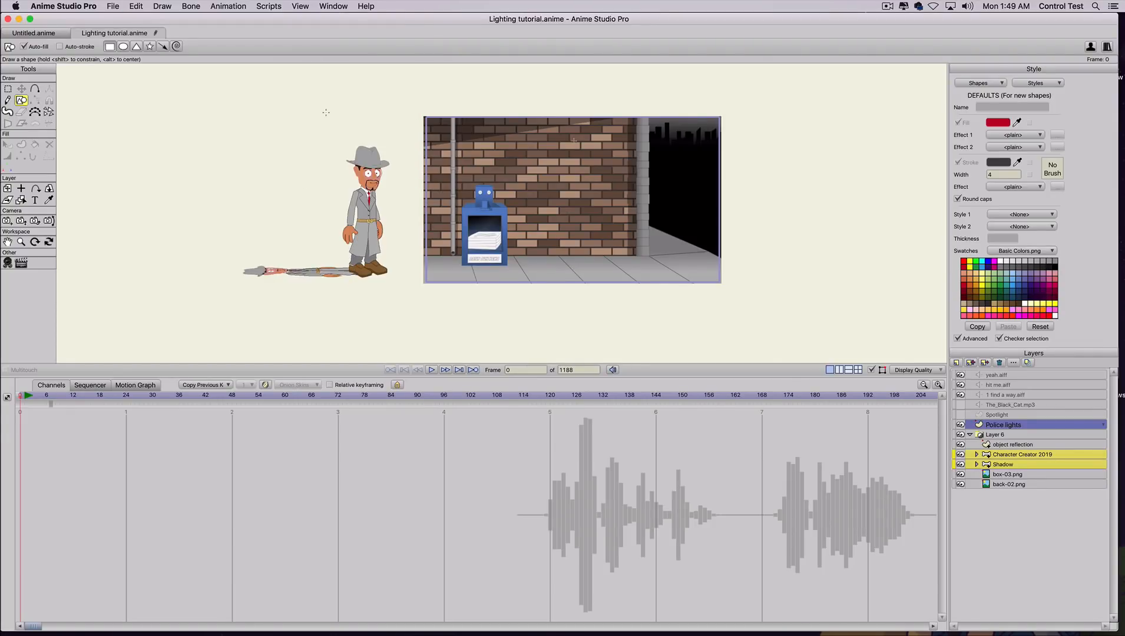
left_click_drag(325, 110, 401, 290)
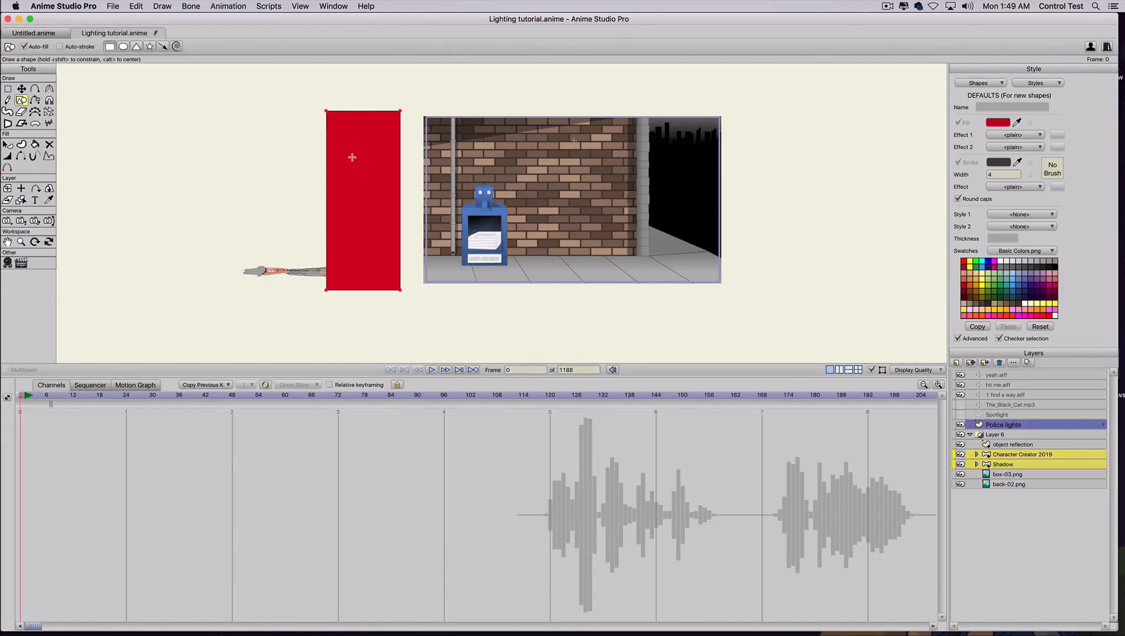
- Widen the red rectangle with Transform Points and stretch its top edge slightly upward
key("t")
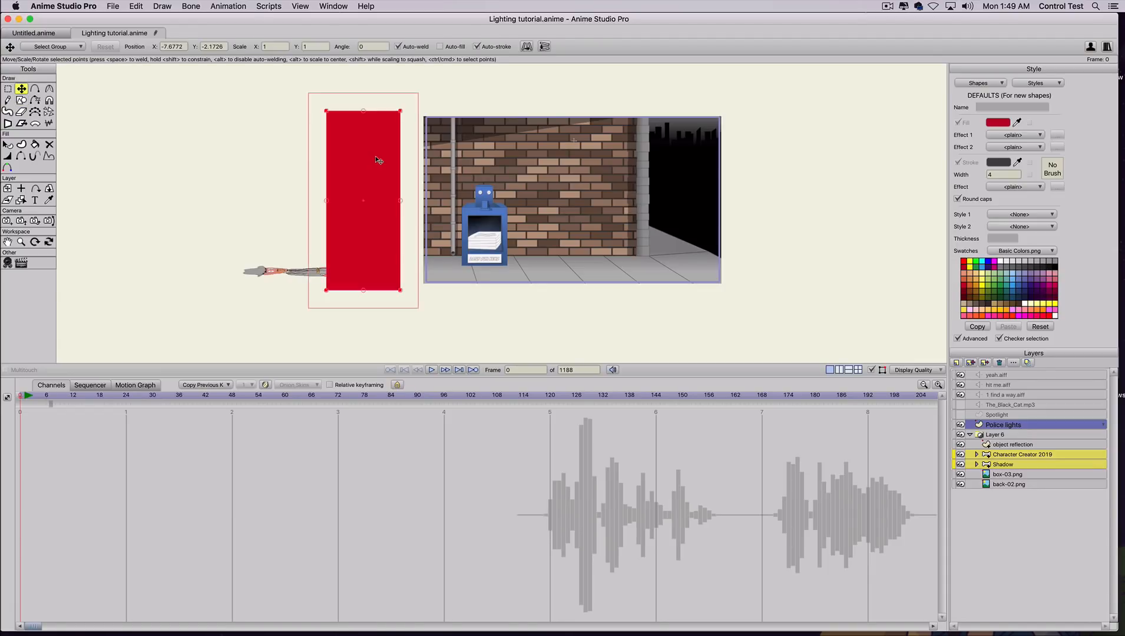
left_click_drag(371, 170, 372, 173)
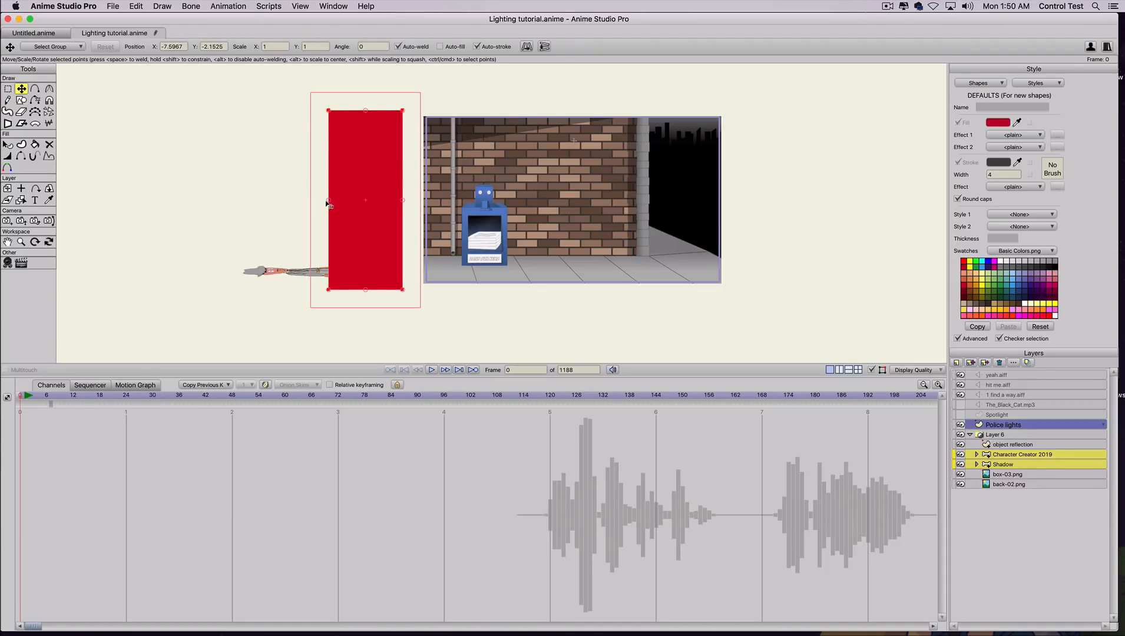
left_click_drag(327, 205, 350, 210)
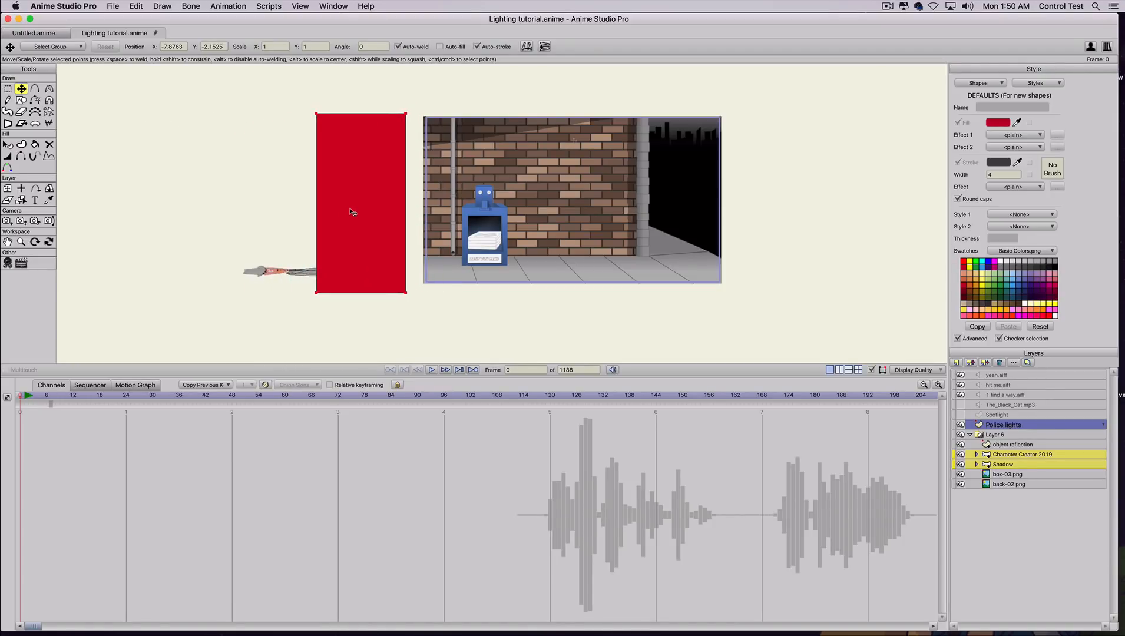
left_click_drag(362, 114, 360, 108)
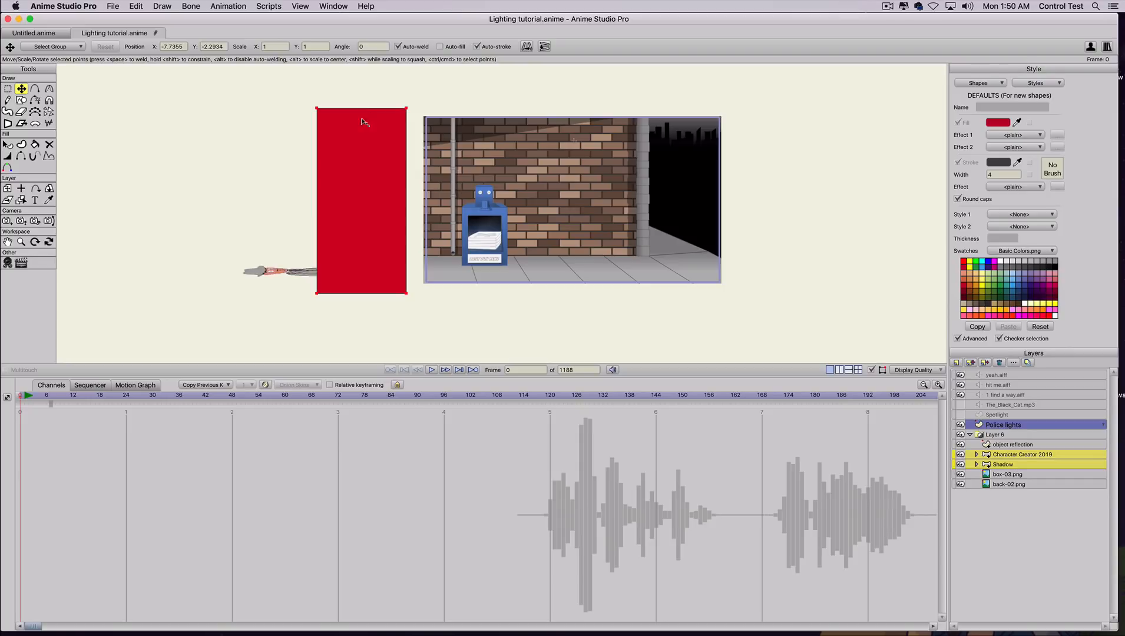
- Place a copy of the red rectangle farther left of the scene, and fill the copy with dark blue
left_click_drag(369, 194, 118, 205)
key("super+v")
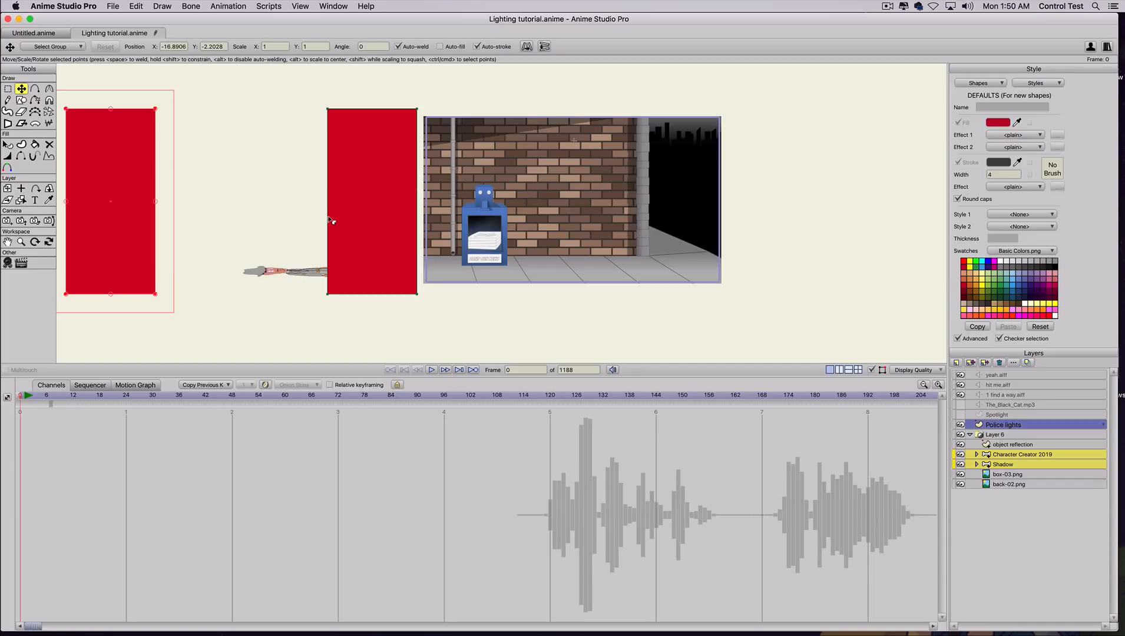
key("q")
left_click(127, 207)
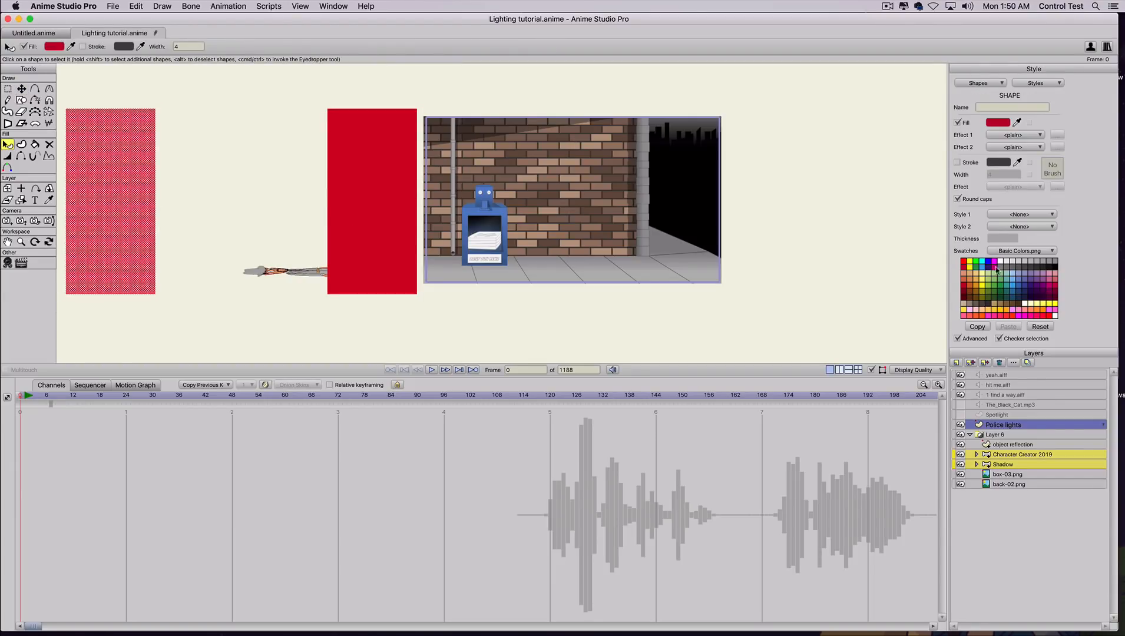
left_click(1022, 284)
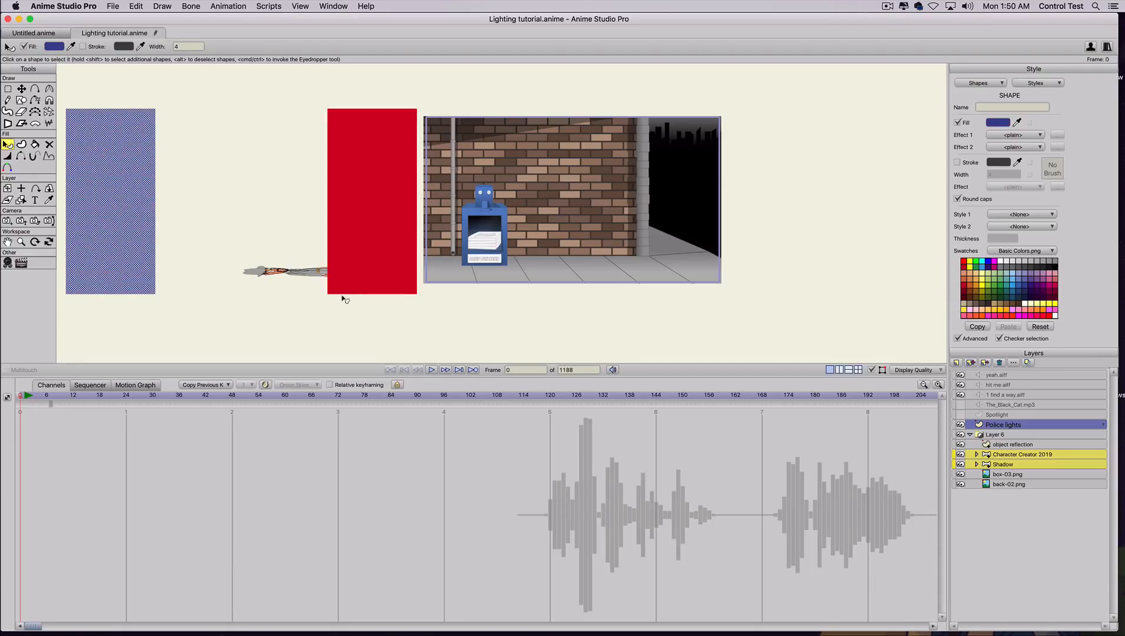
left_click(275, 348)
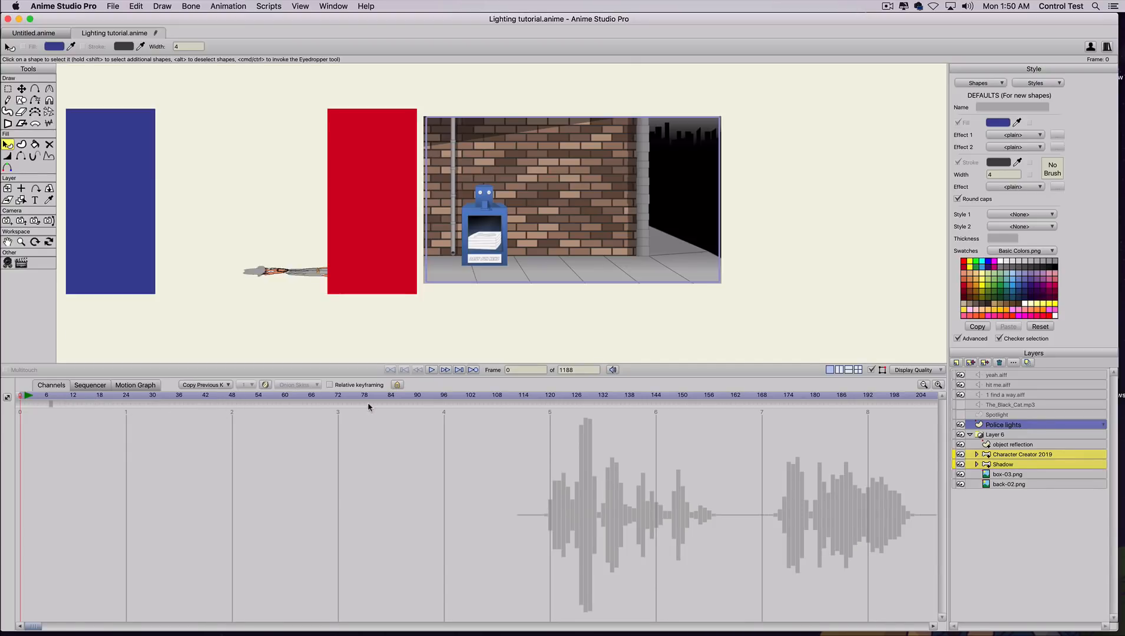
- Move both police light rectangles across to the right side of the scene at frame 72
left_click(338, 396)
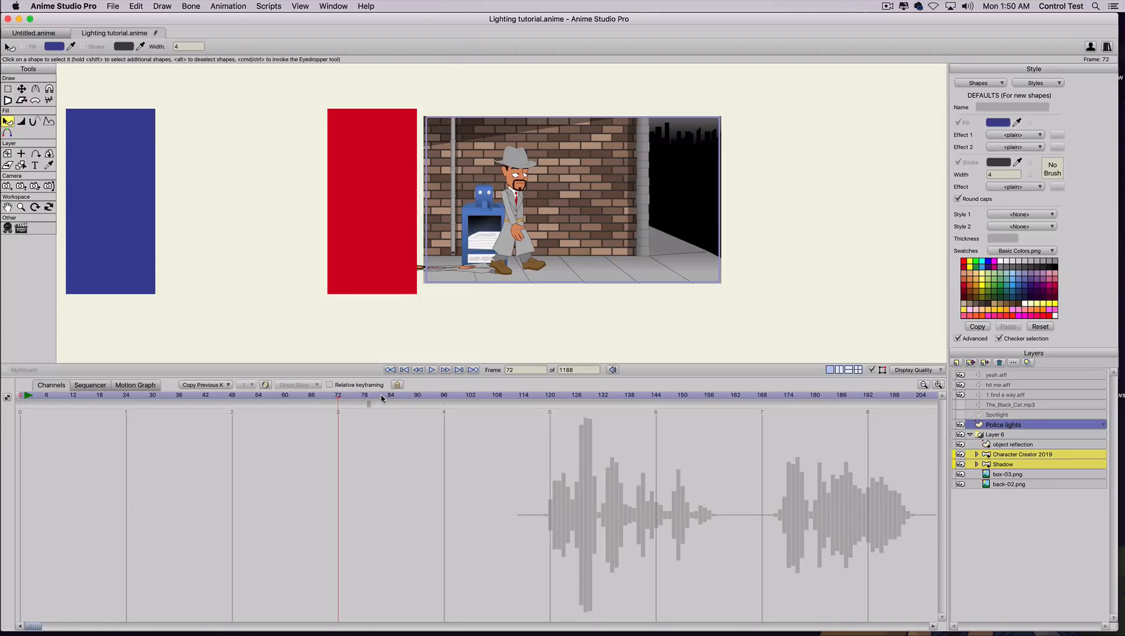
key("t")
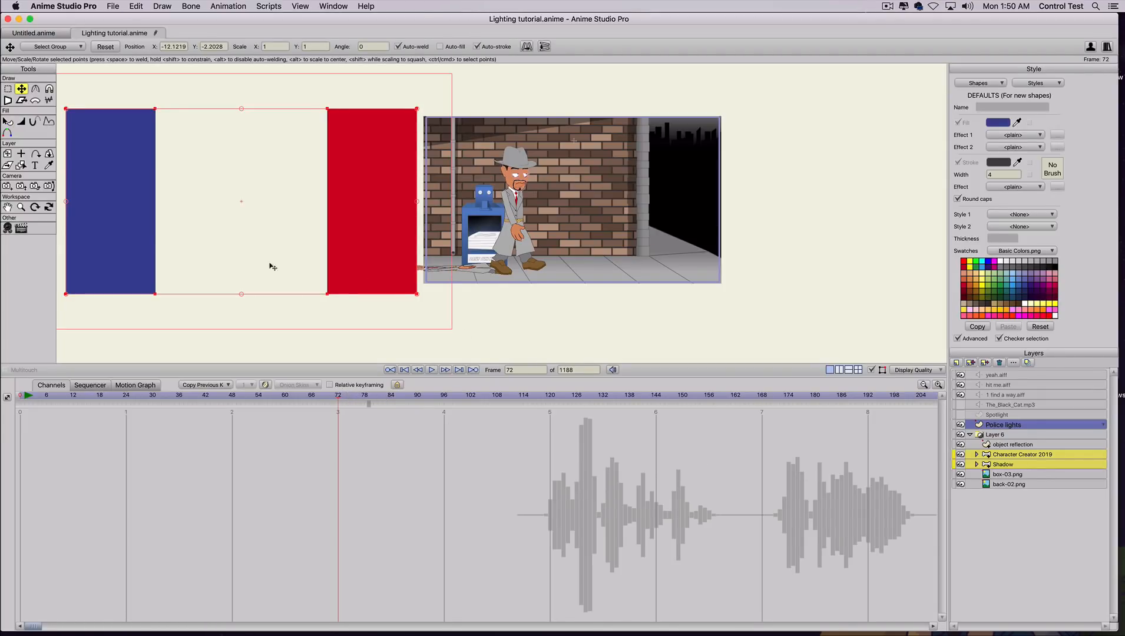
left_click_drag(106, 233, 768, 247)
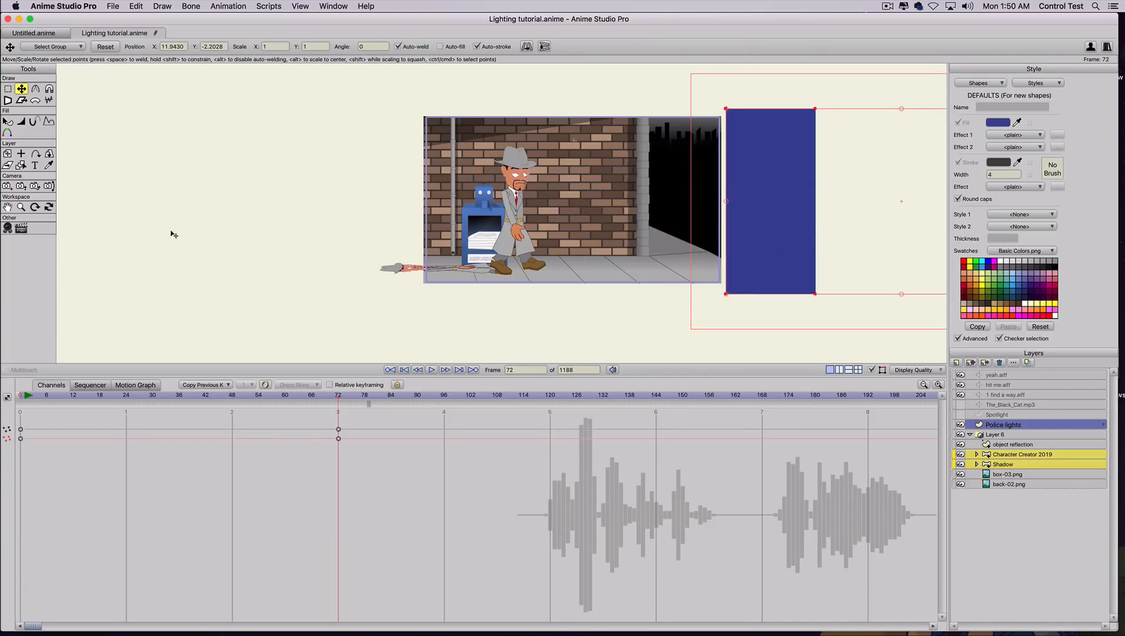
- Set both police lights keyframes at frame 72 to Cycle interpolation, cycling back to absolute frame 2
left_click_drag(47, 401, 333, 457)
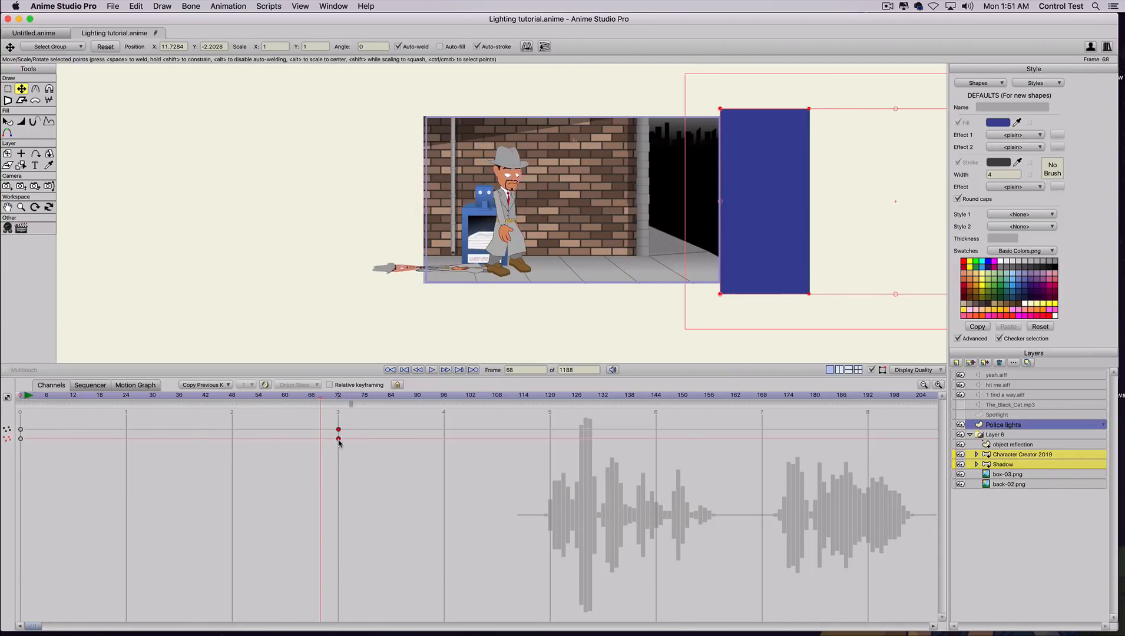
right_click(338, 439)
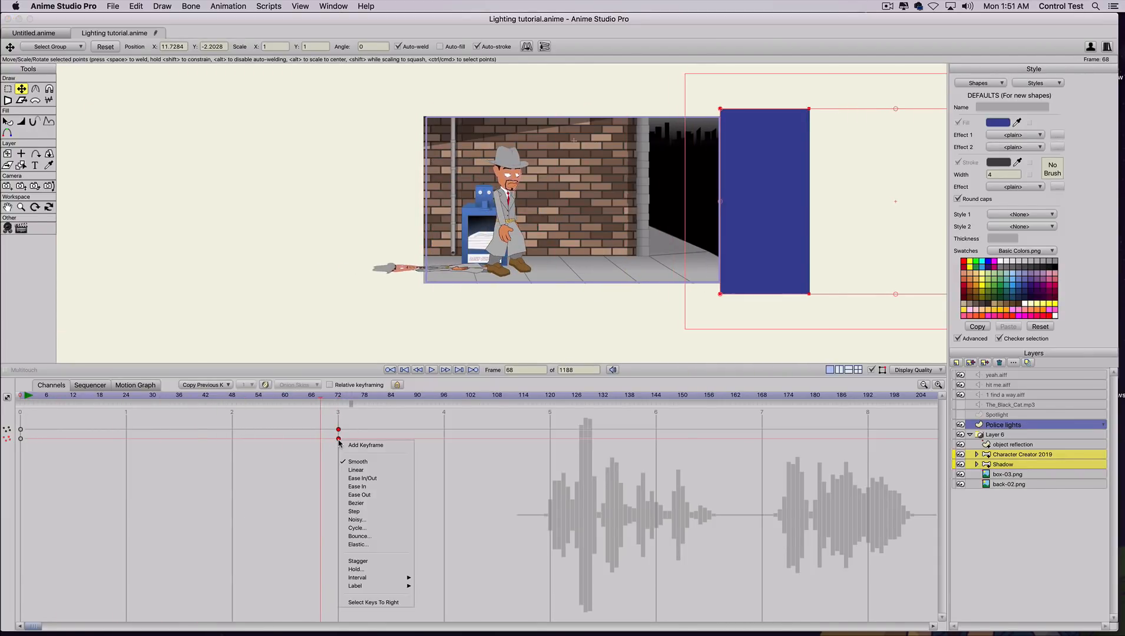
left_click(357, 529)
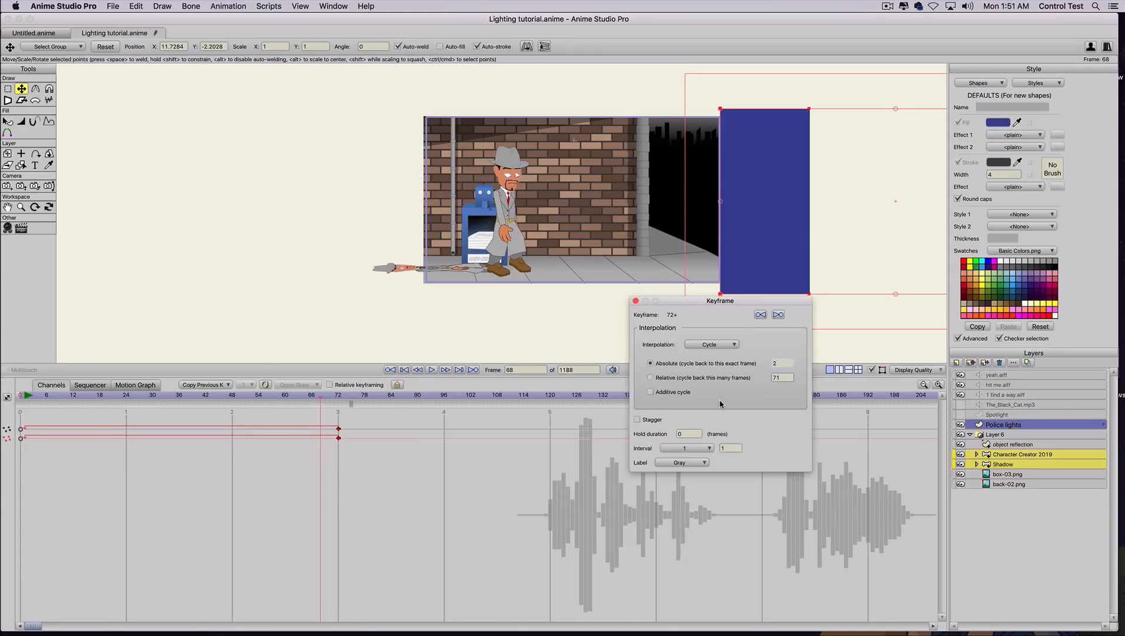
type("2")
key("Return")
- Preview the looping light movement along the timeline and render frame 100 to check it
left_click(28, 395)
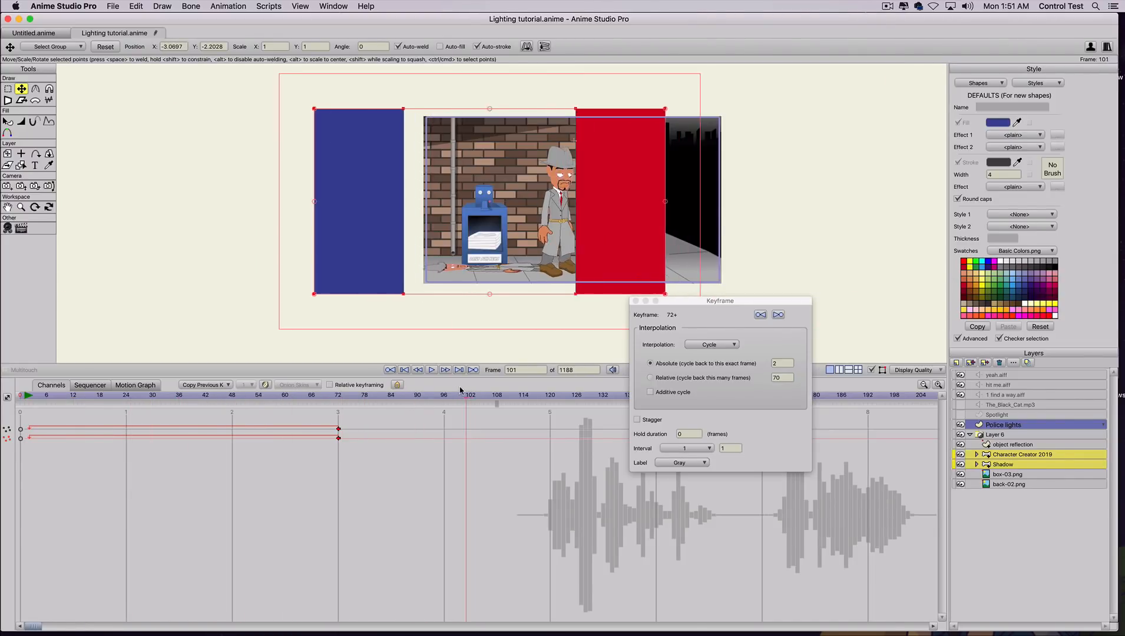
key("super+r")
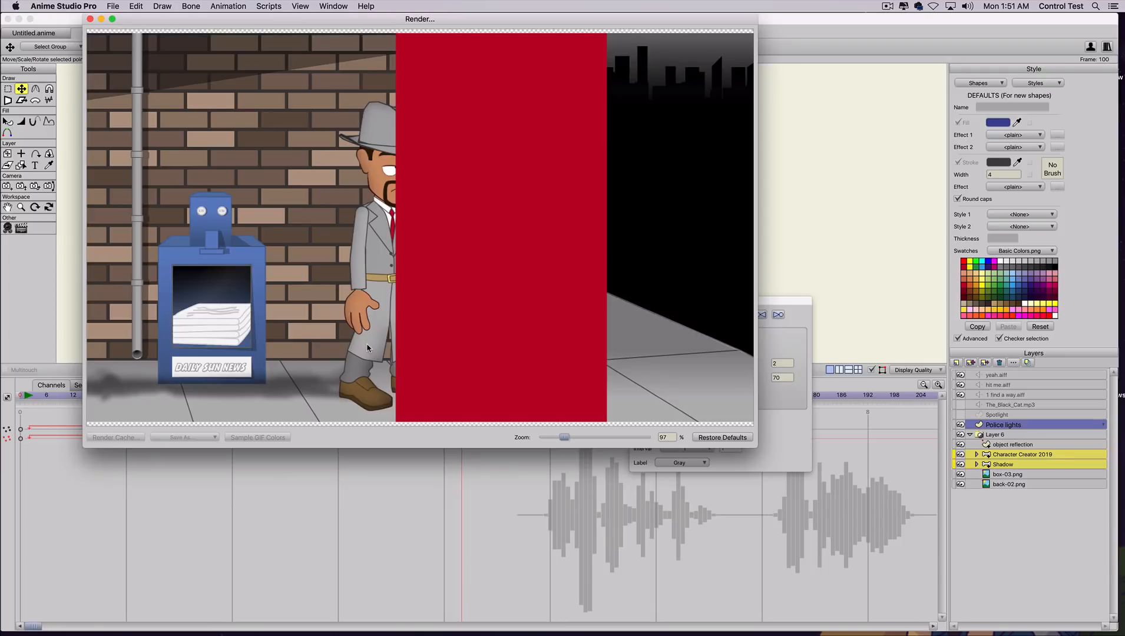
left_click(91, 20)
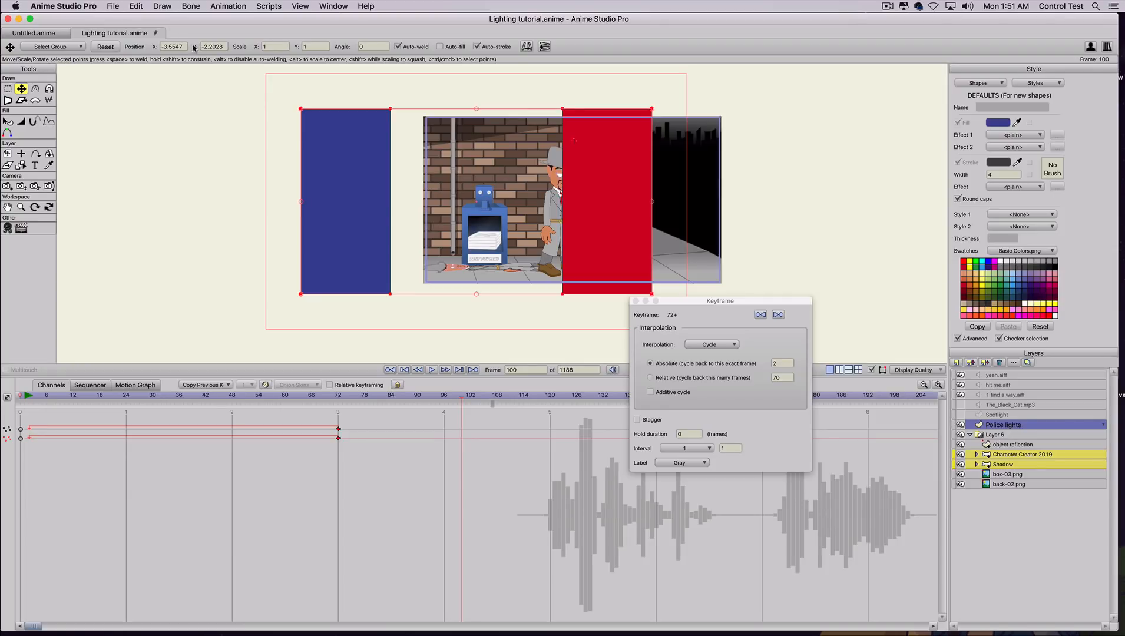
left_click(636, 301)
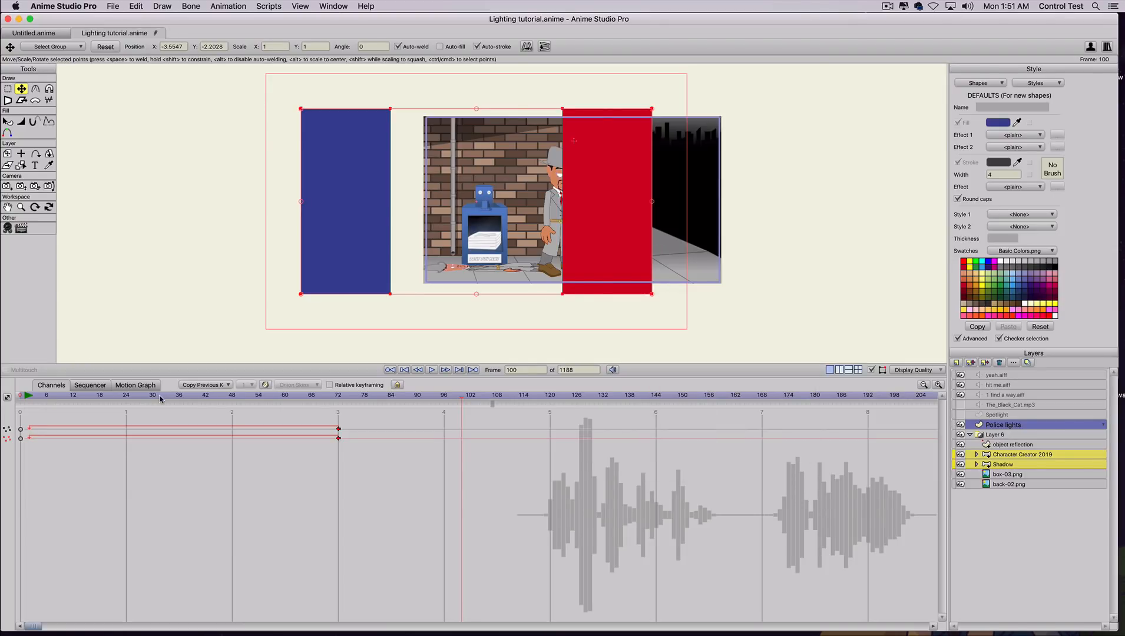
left_click(202, 397)
left_click_drag(281, 403, 461, 409)
- Try the Screen blending mode on the Police lights layer and render frame 100 to judge it
double_click(1025, 429)
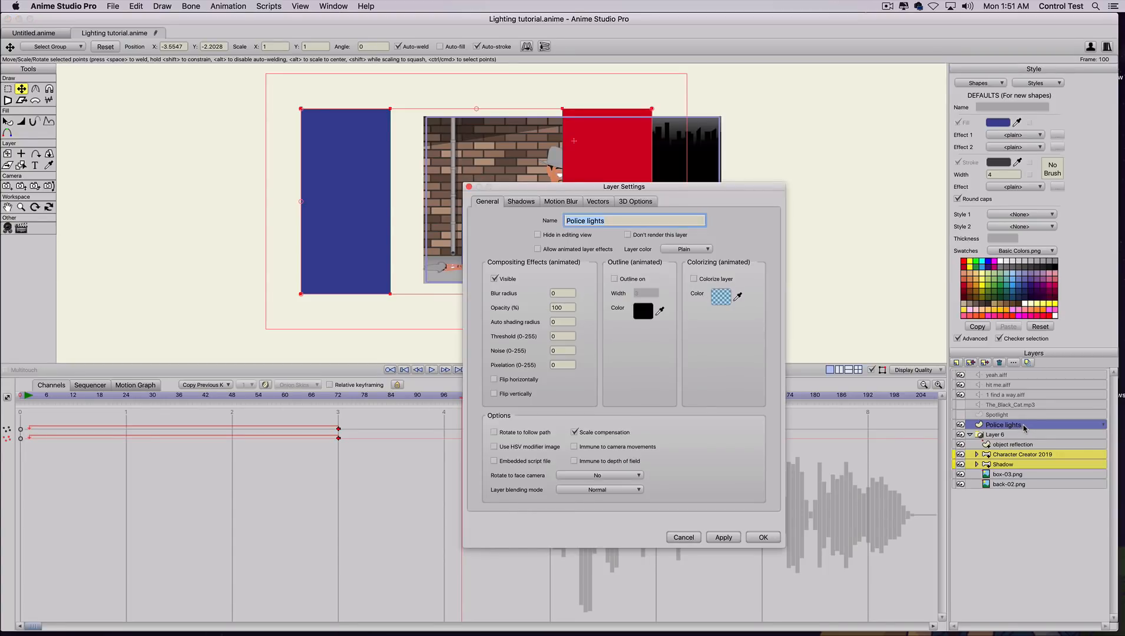
left_click(578, 491)
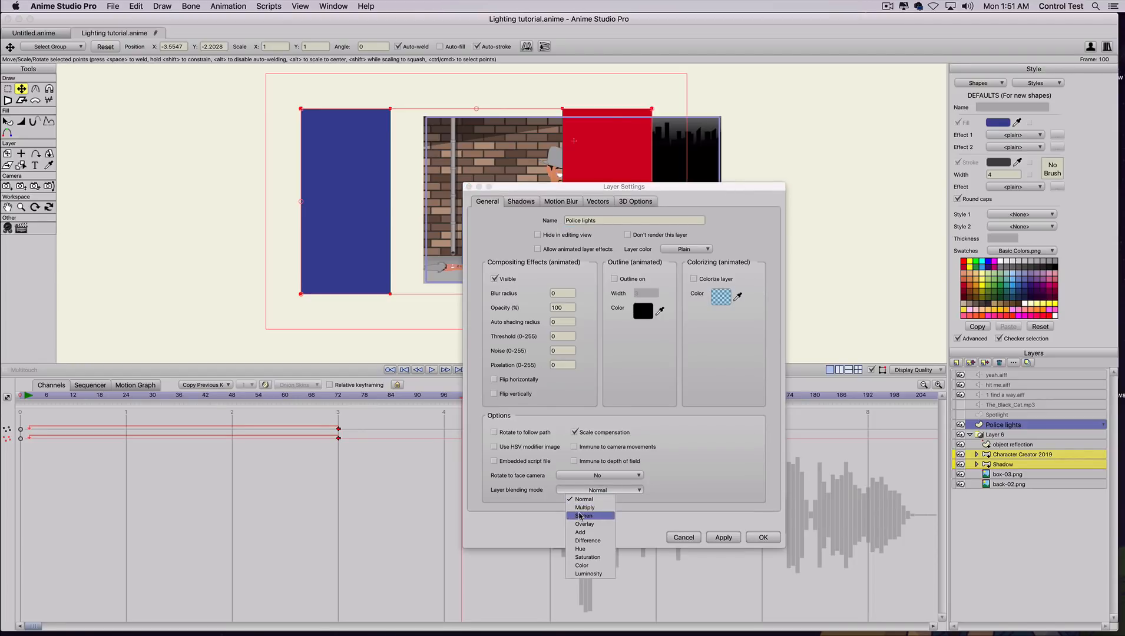
left_click(580, 516)
left_click(721, 538)
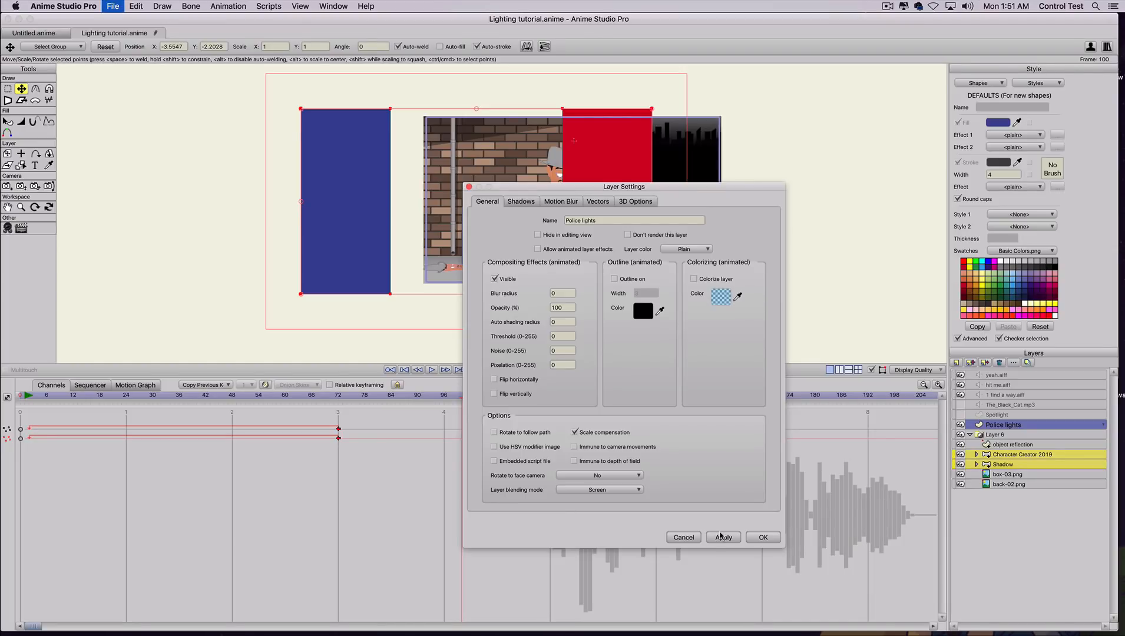
key("super+r")
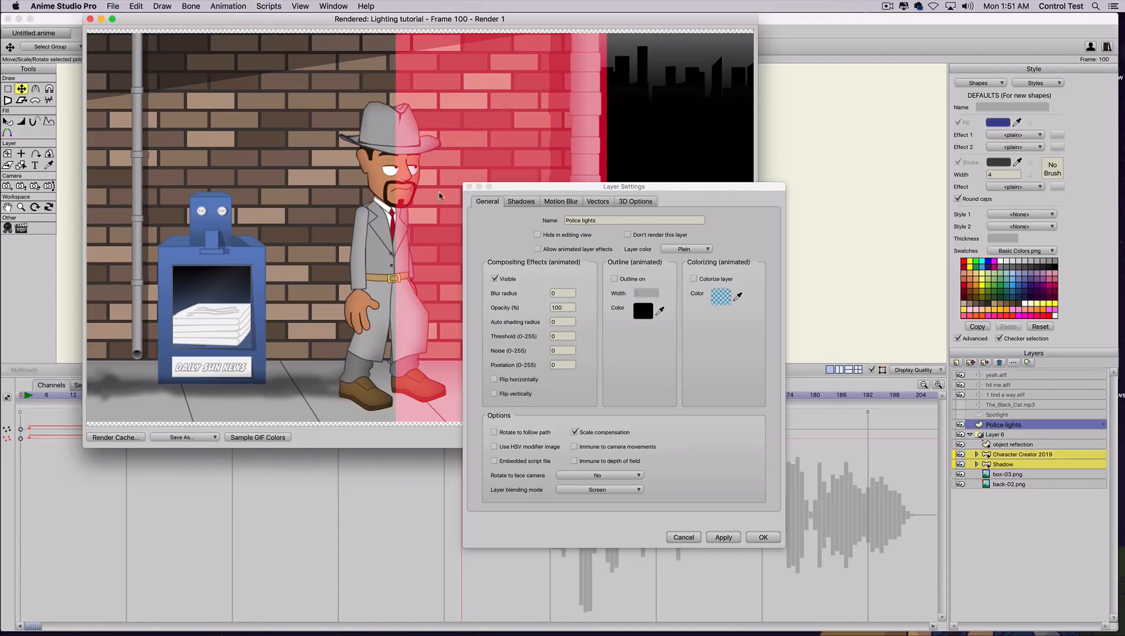
left_click(468, 186)
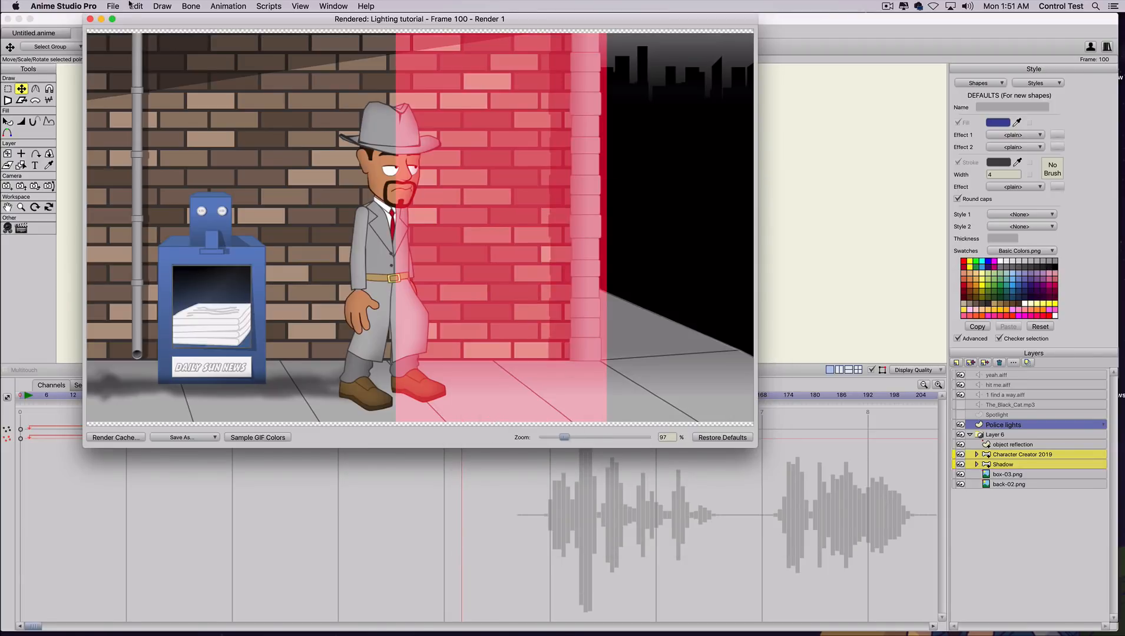
left_click(90, 19)
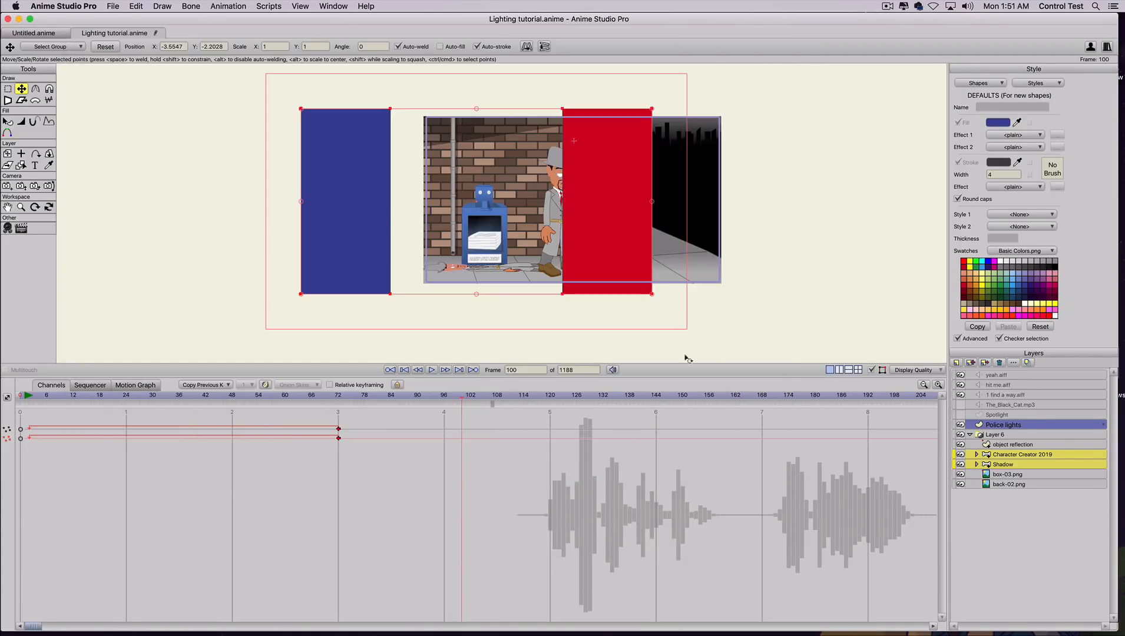
- Try the Overlay blending mode on the Police lights layer and render frame 100 for comparison
double_click(1005, 426)
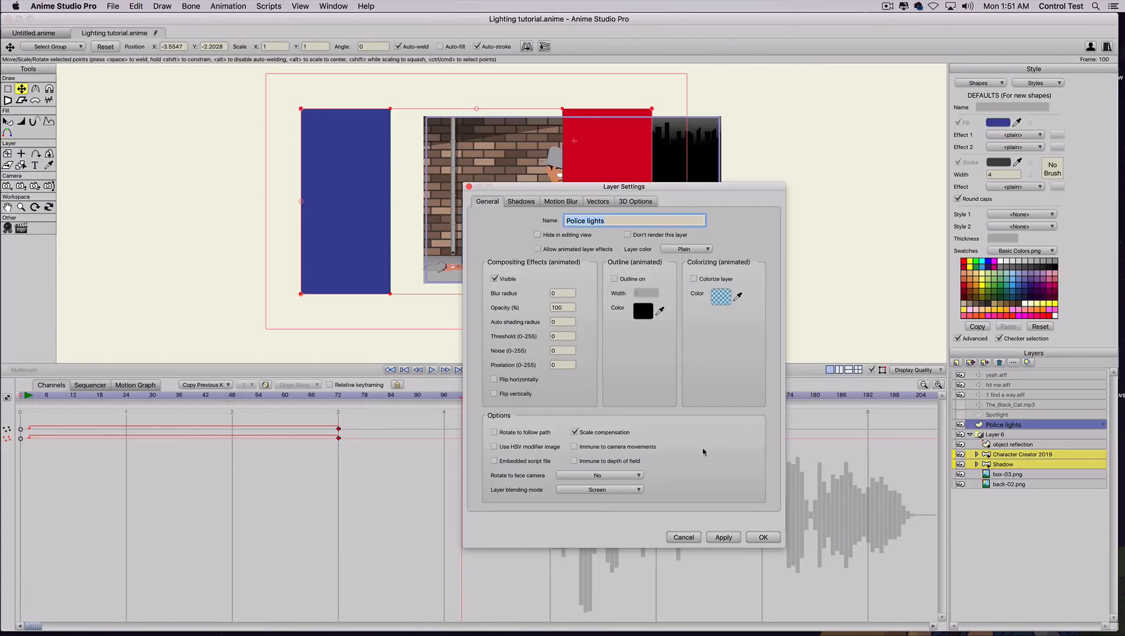
left_click(613, 489)
left_click(619, 524)
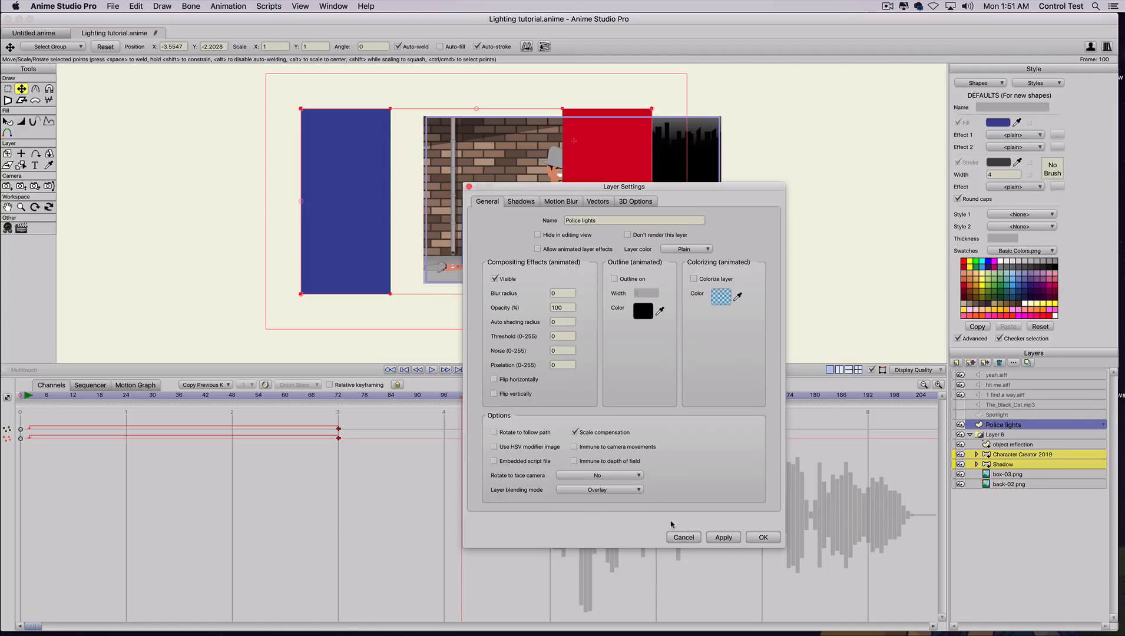
left_click(723, 537)
key("super+r")
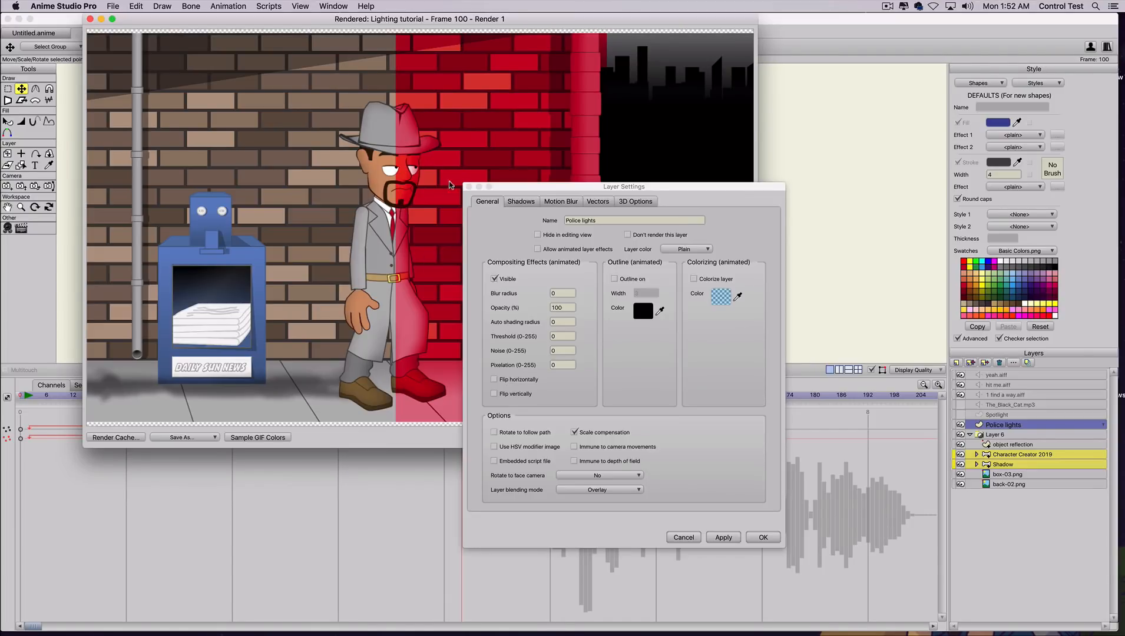
- Set the Police lights layer's blending mode to Add, check it in a render of frame 100, and close the renders
left_click(589, 491)
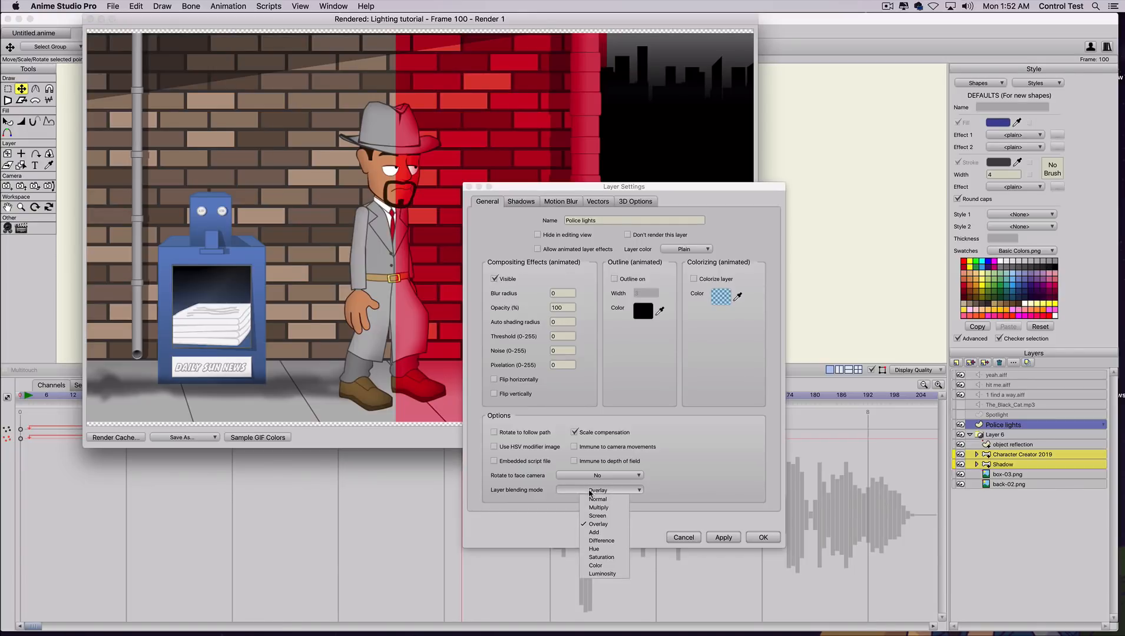
left_click(596, 533)
left_click(724, 537)
key("super+r")
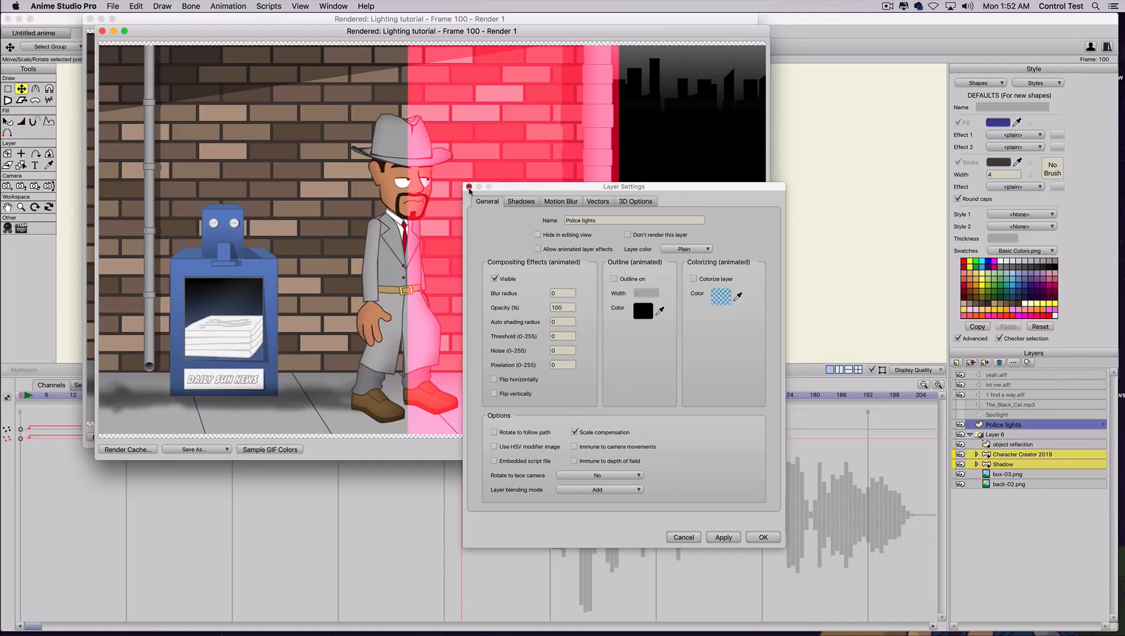
left_click(684, 537)
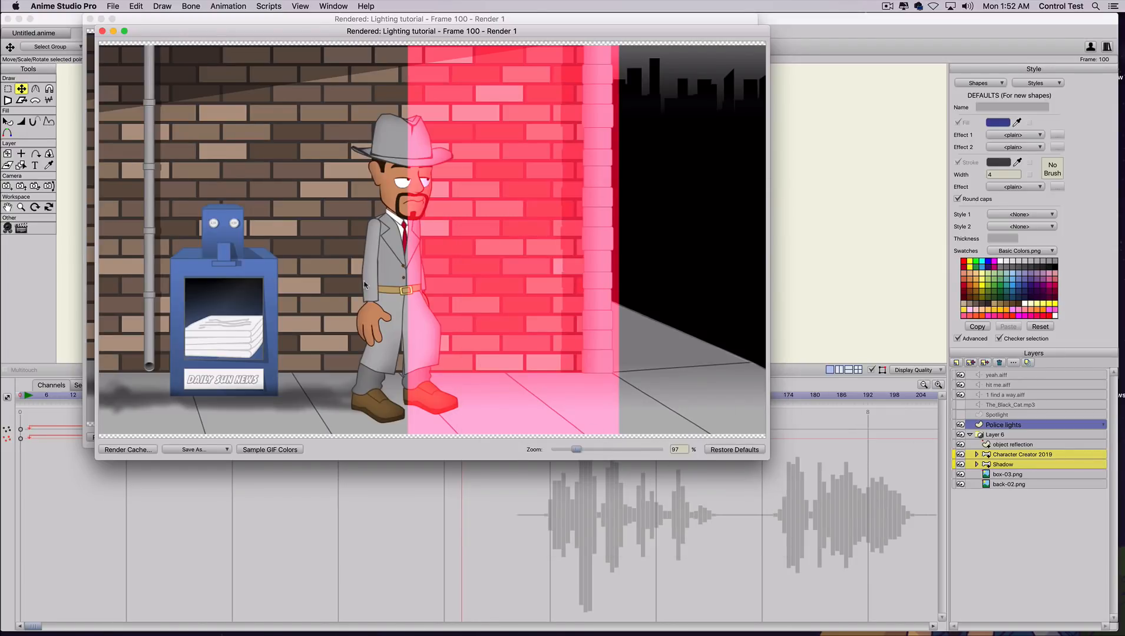
left_click(101, 31)
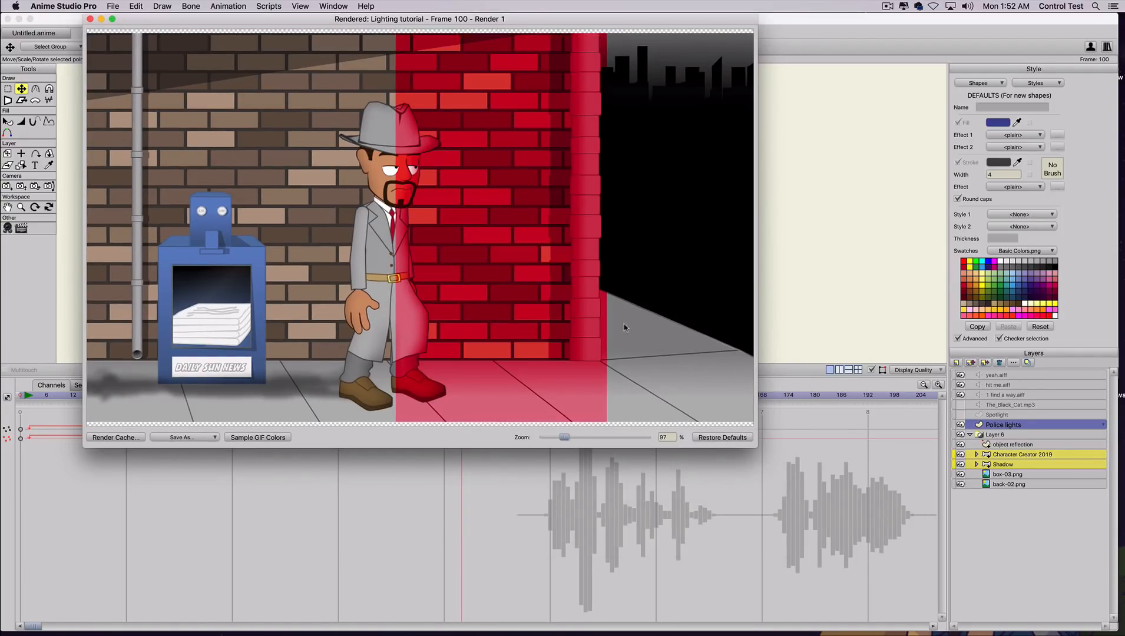
left_click(90, 19)
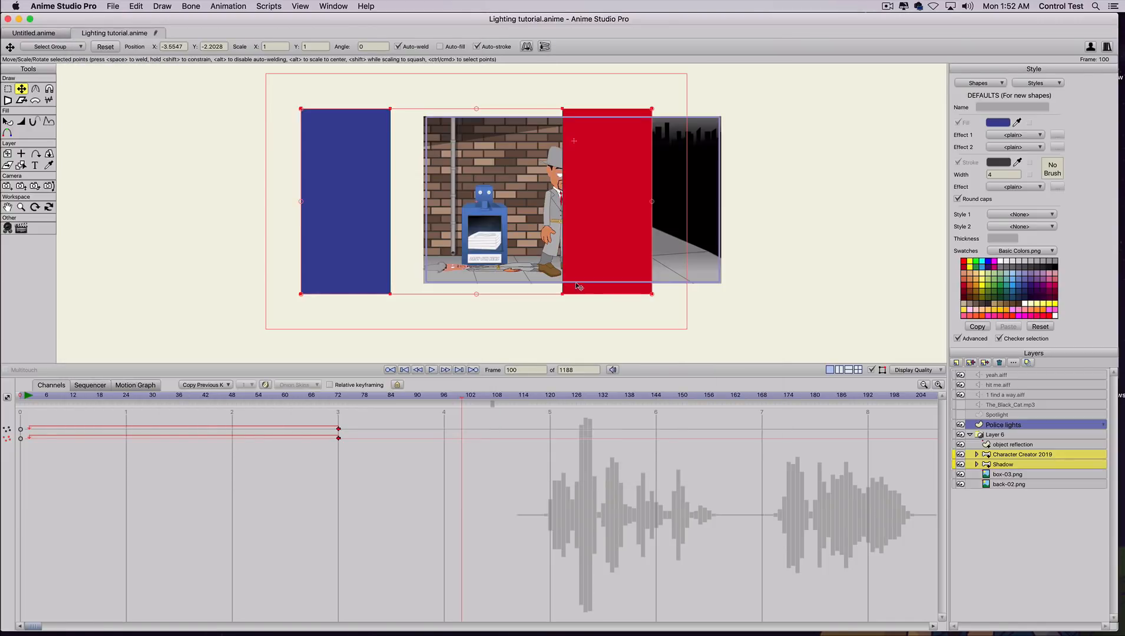
- Move through the animation to frame 119 and render it to examine the blue light over the character
left_click(254, 403)
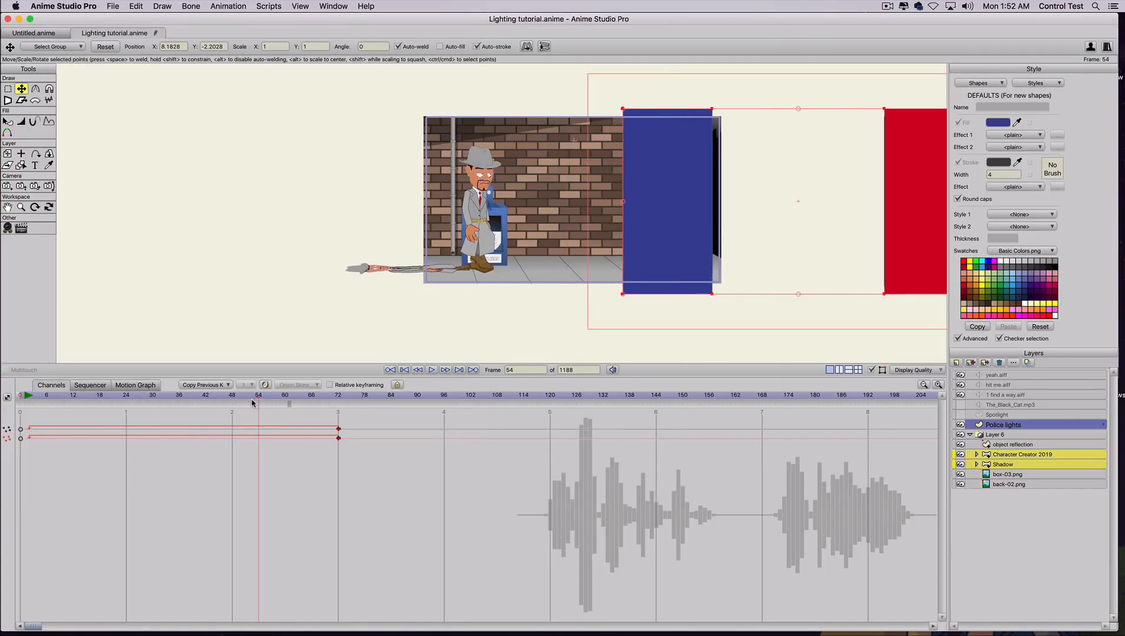
left_click_drag(253, 402, 548, 430)
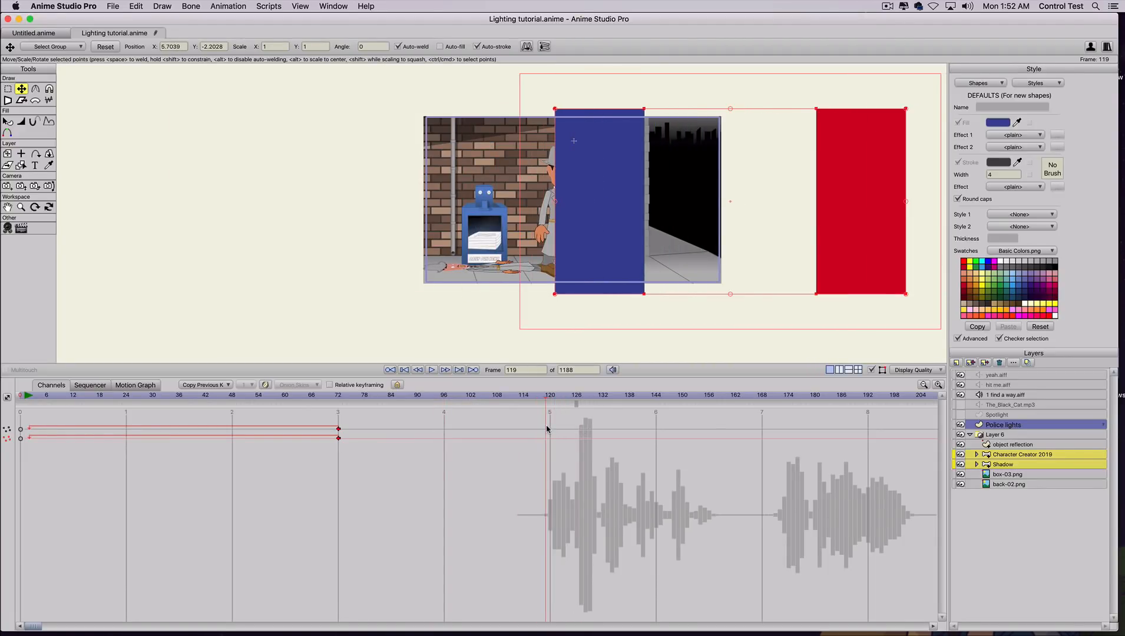
key("super+r")
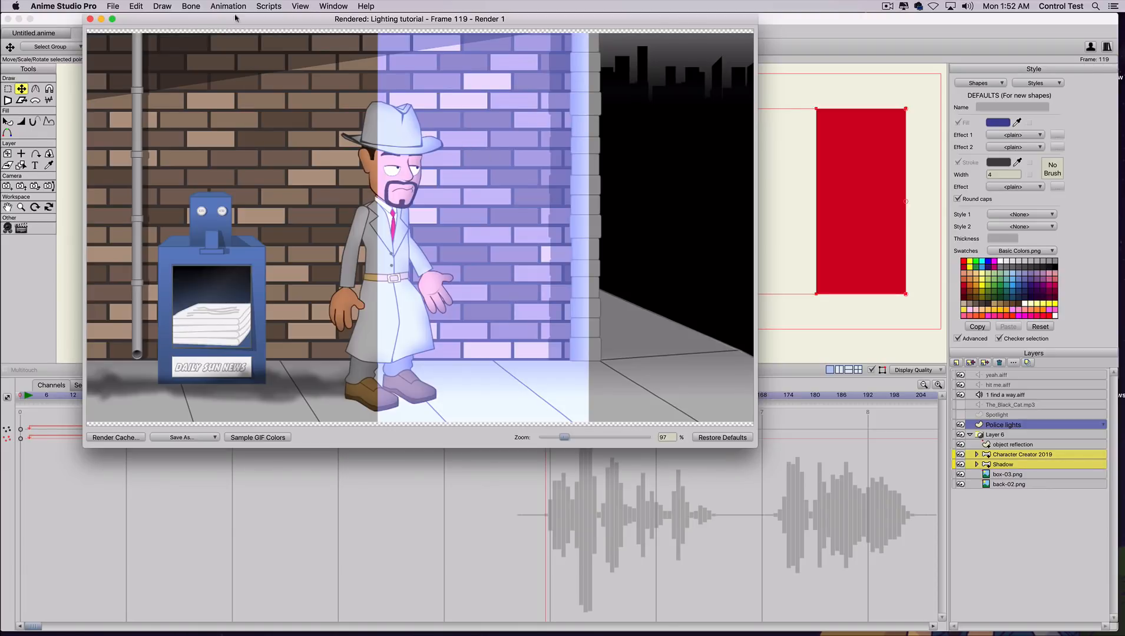
left_click(90, 20)
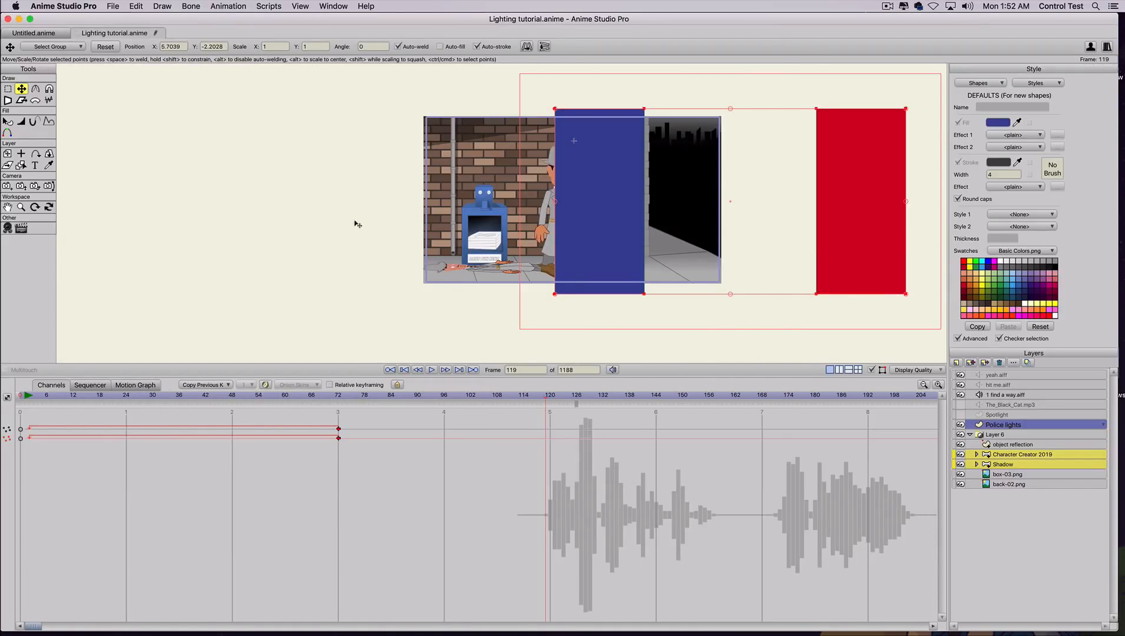
- At frame 0, set the Police lights layer's blur radius to 44
left_click(21, 399)
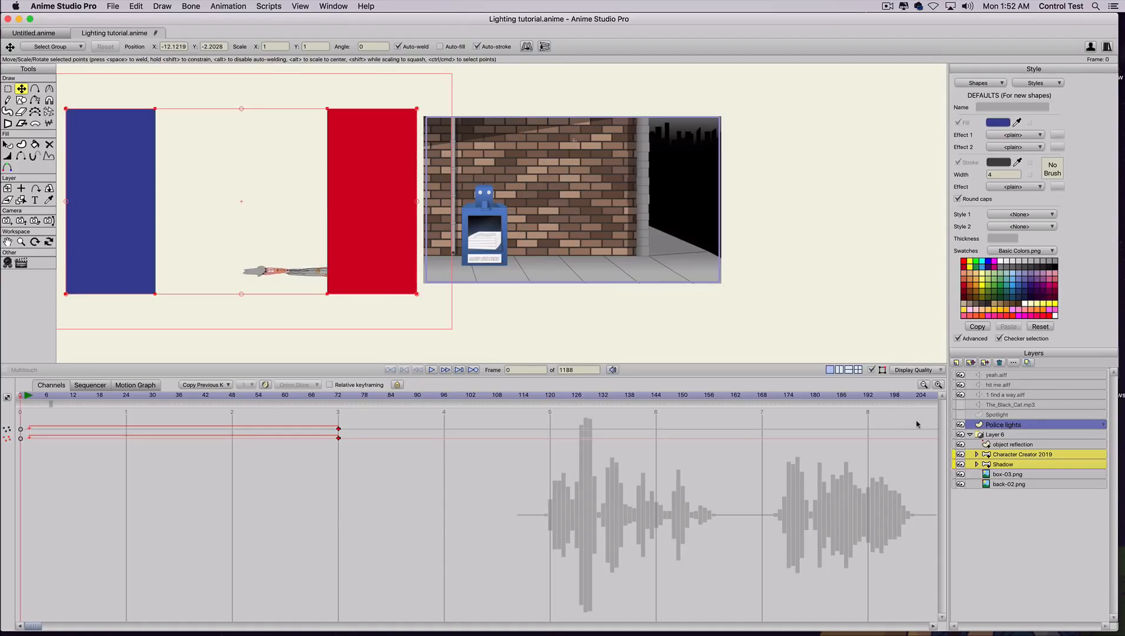
double_click(1013, 425)
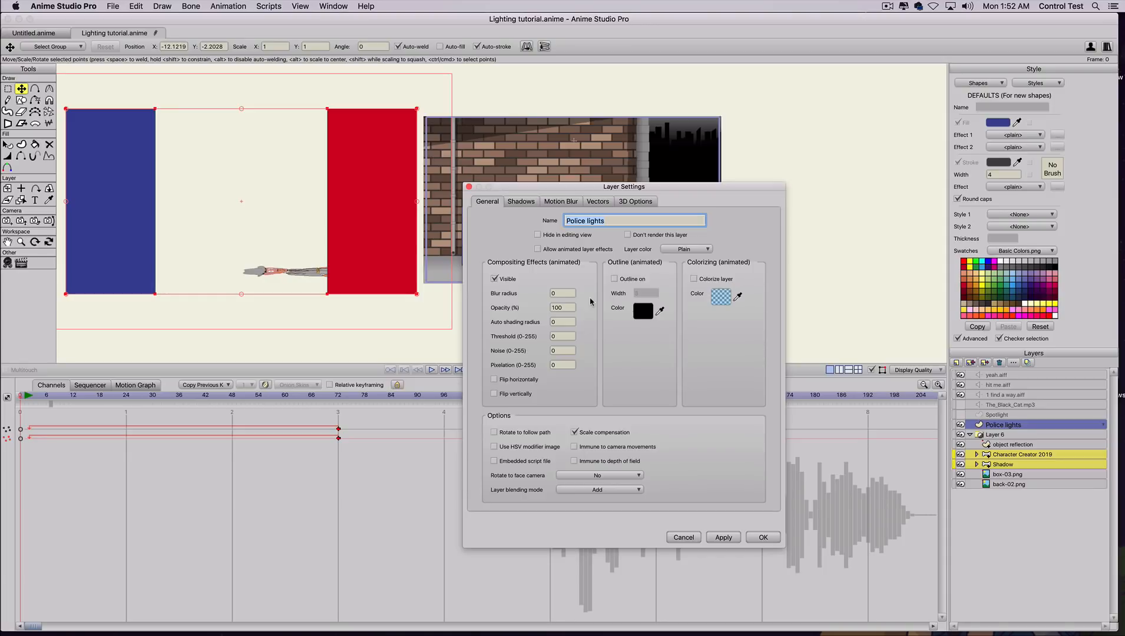
left_click(556, 294)
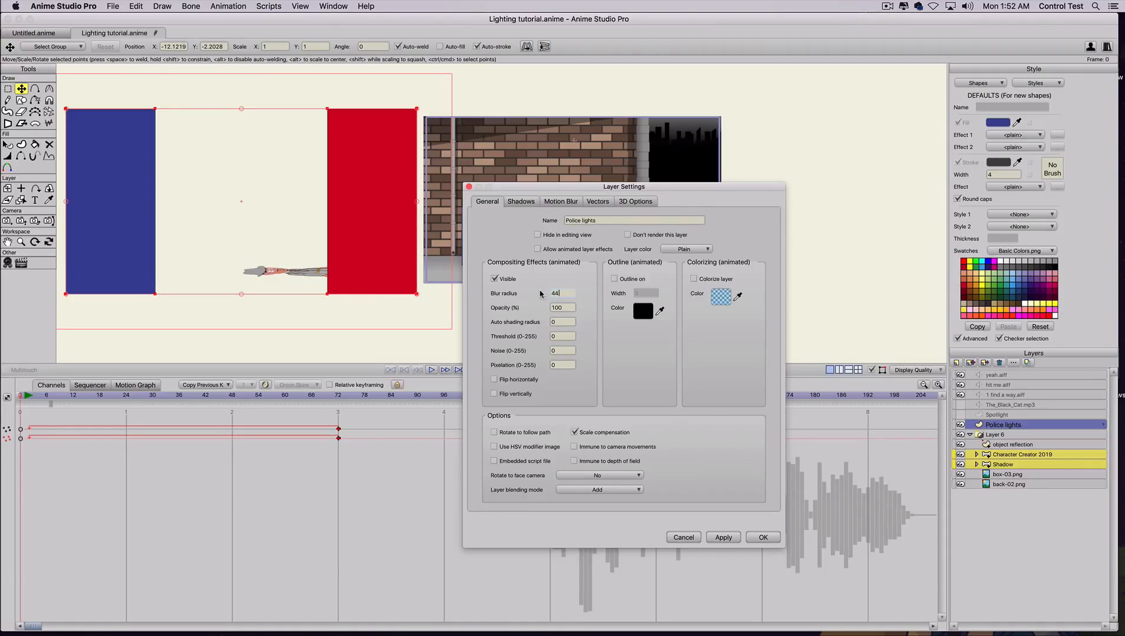
type("44")
left_click(723, 537)
key("Return")
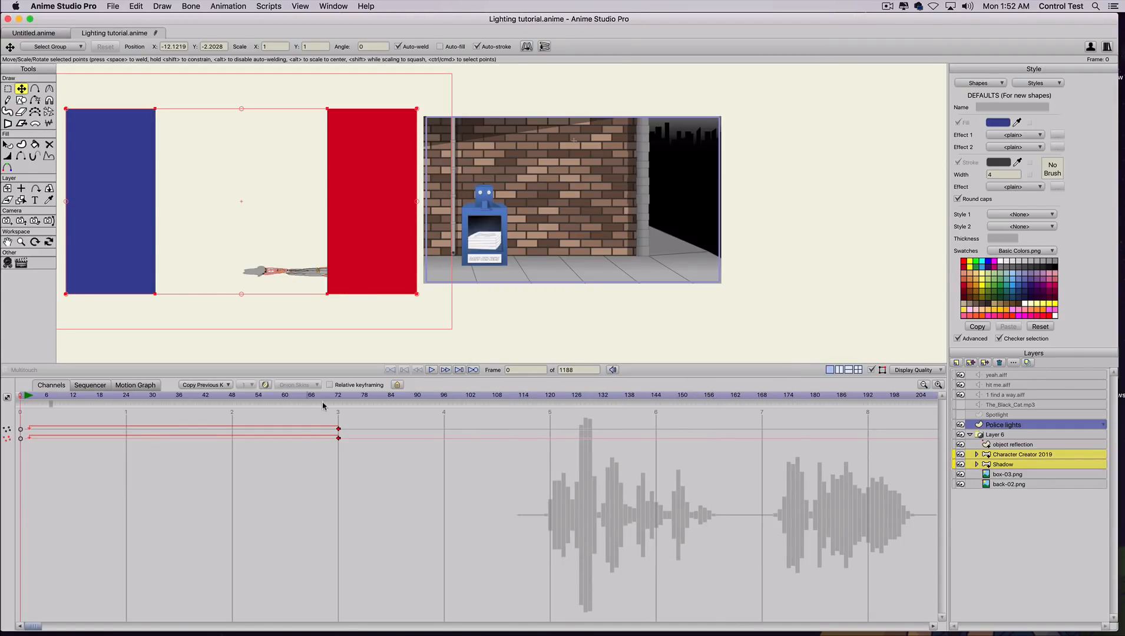
- Render frame 119 to check the softened edges of the blue light
left_click_drag(378, 396, 545, 398)
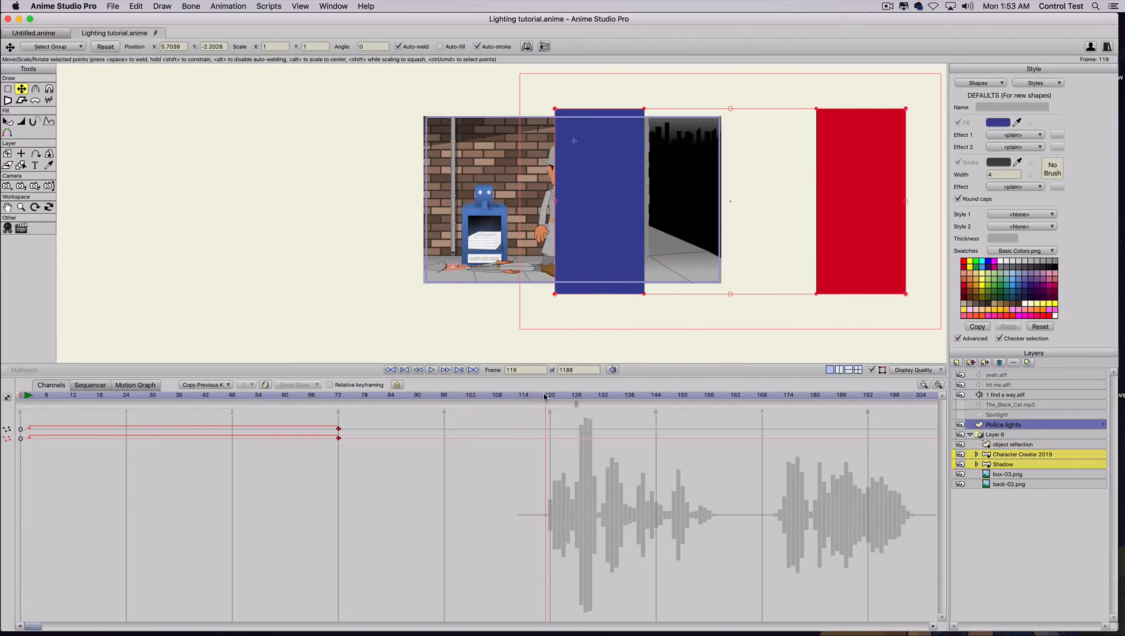
key("super+r")
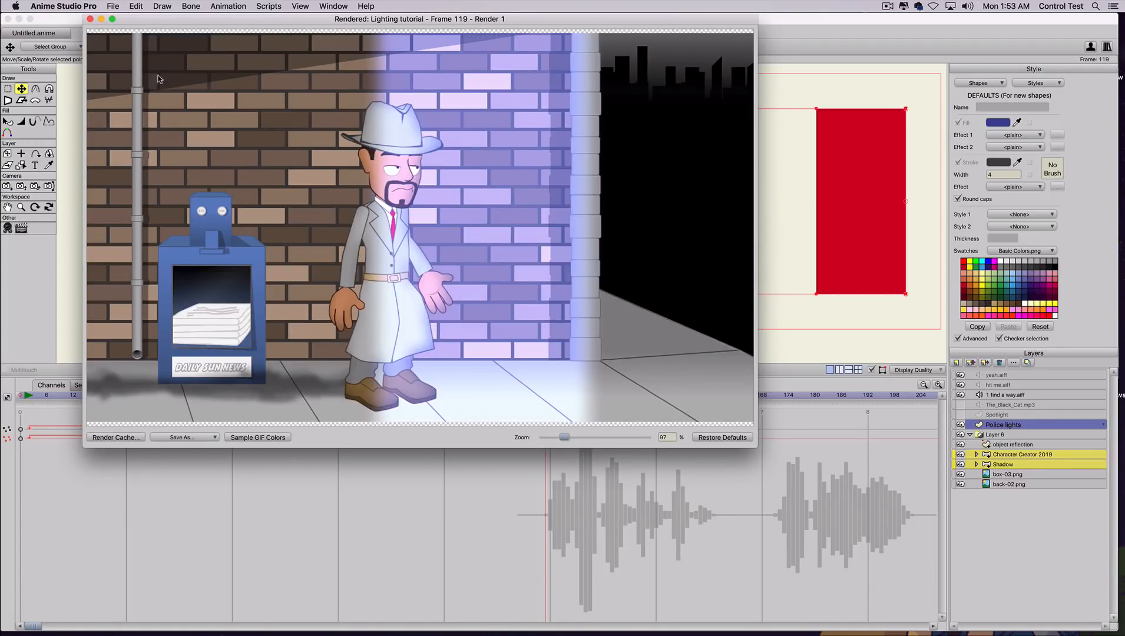
left_click(91, 19)
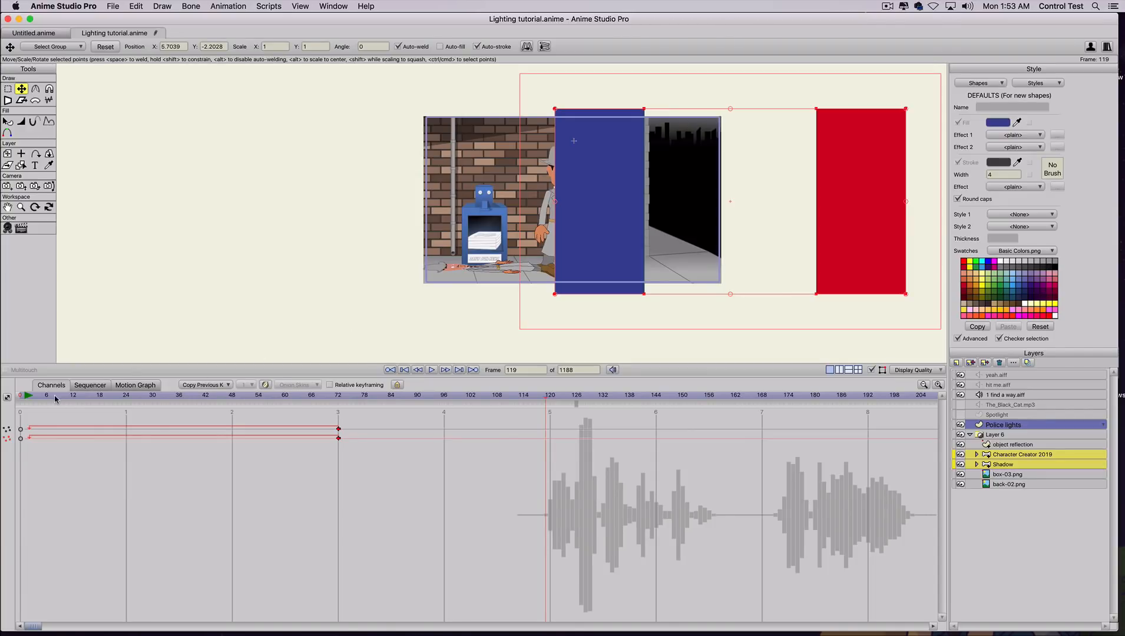
- At frame 0, raise the Police lights layer's blur radius to 77
left_click_drag(36, 396, 3, 397)
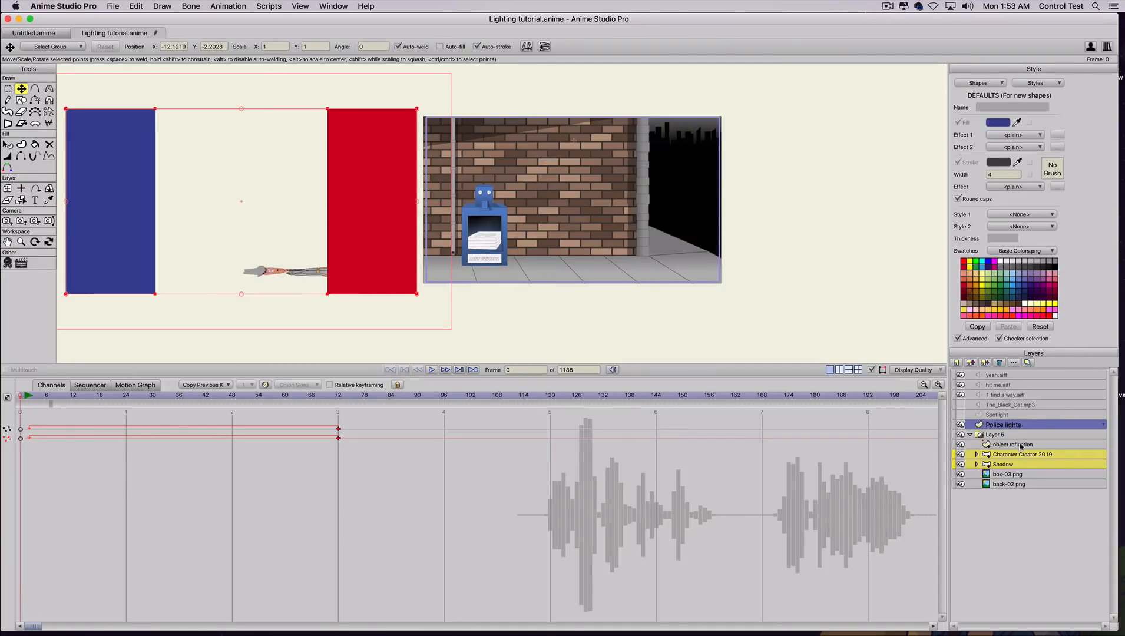
double_click(1017, 425)
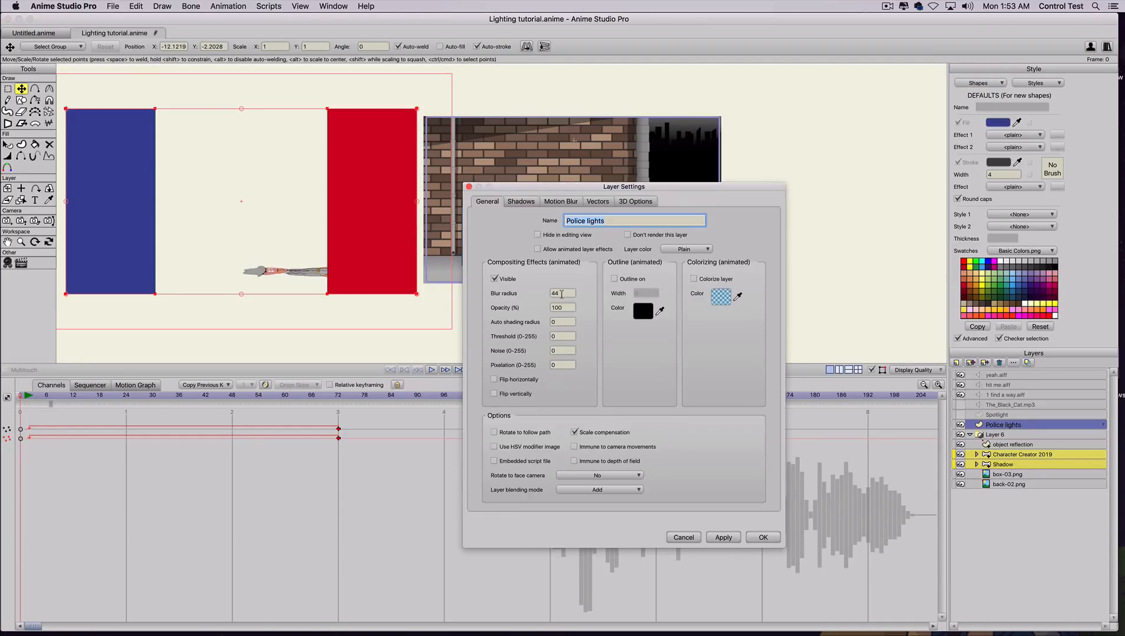
double_click(561, 293)
type("77")
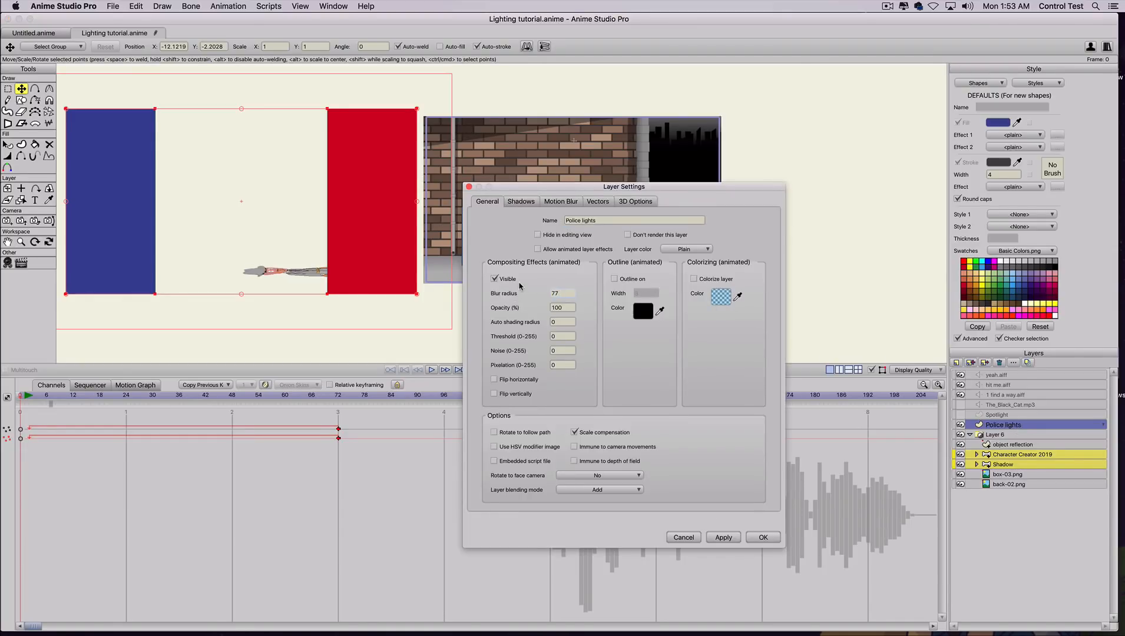
left_click(725, 538)
left_click(761, 538)
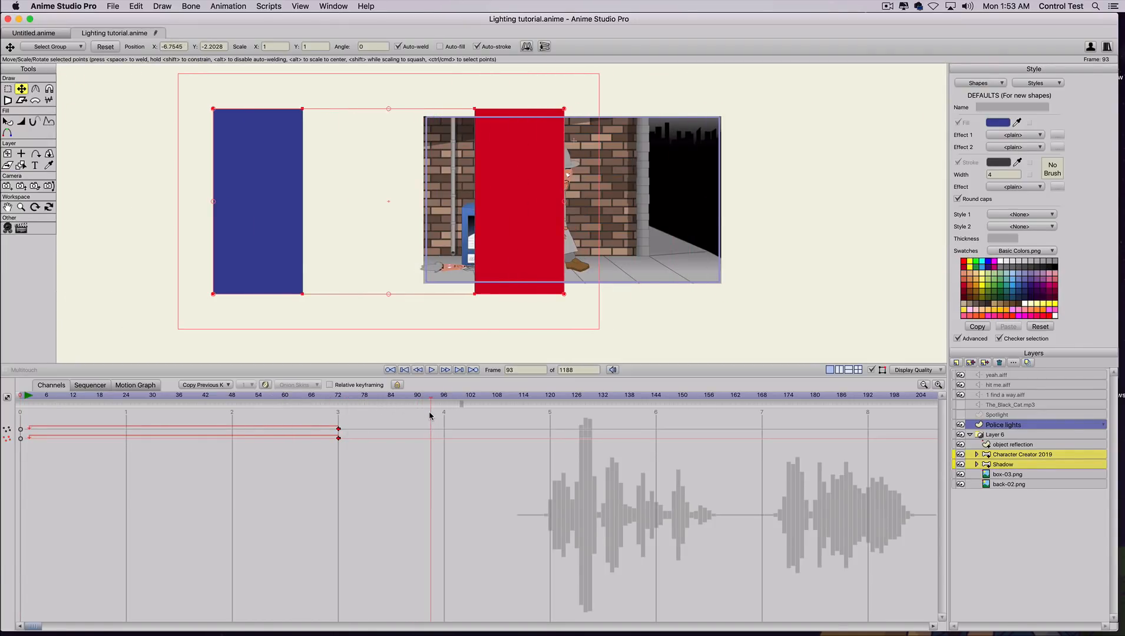
- Render frame 93 to check the softer edges of the red light, close the render, and return to frame 0
key("super+r")
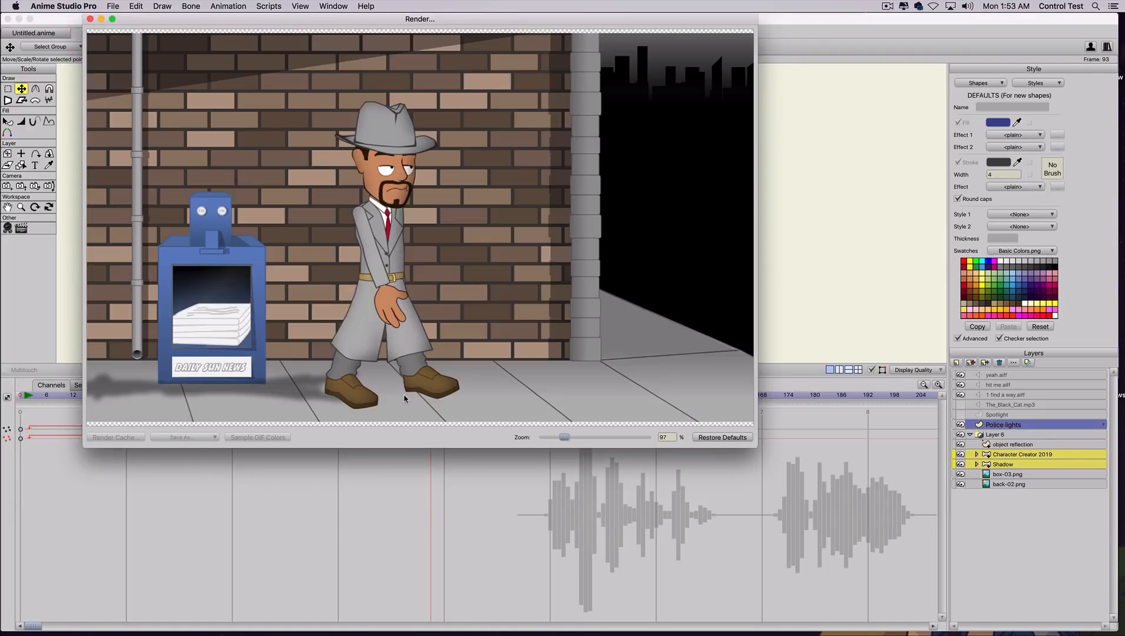
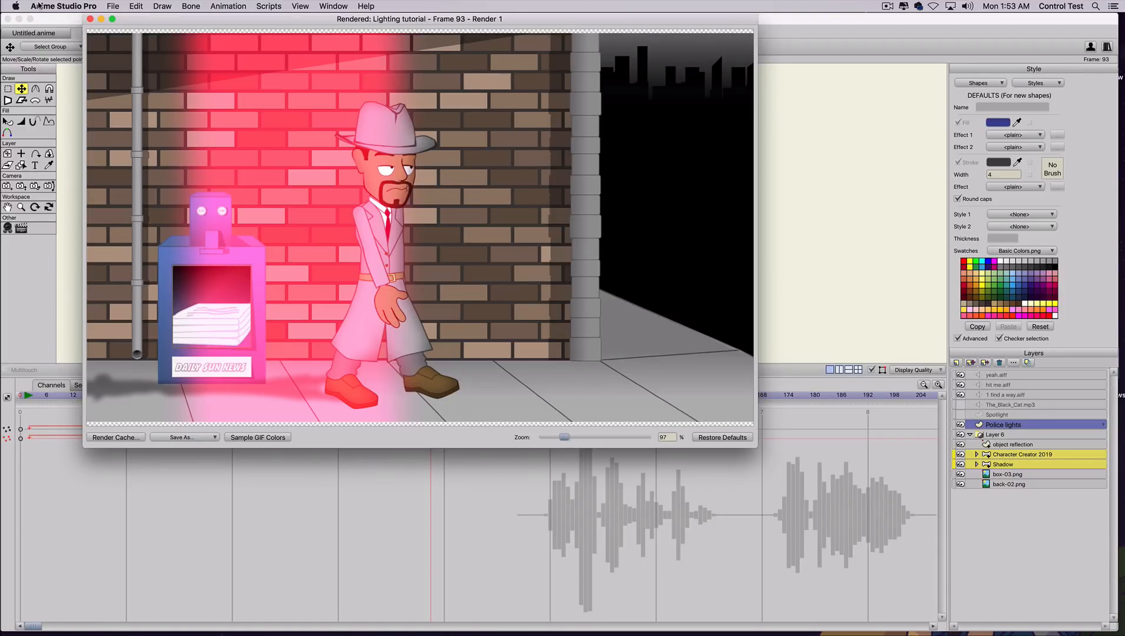
left_click(89, 19)
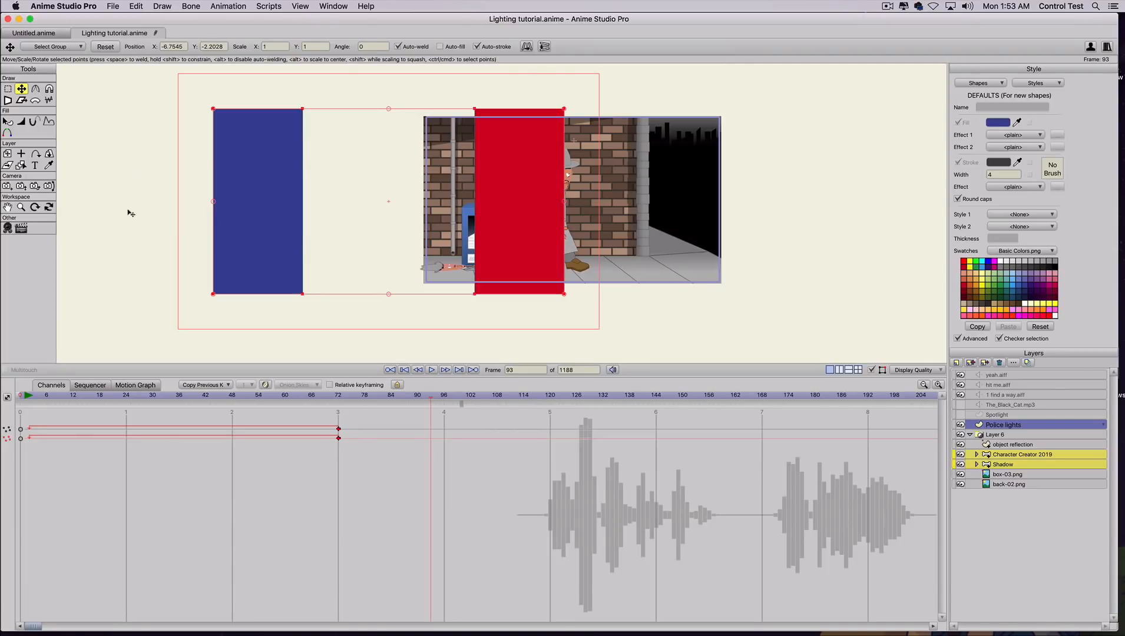
left_click_drag(29, 395, 3, 401)
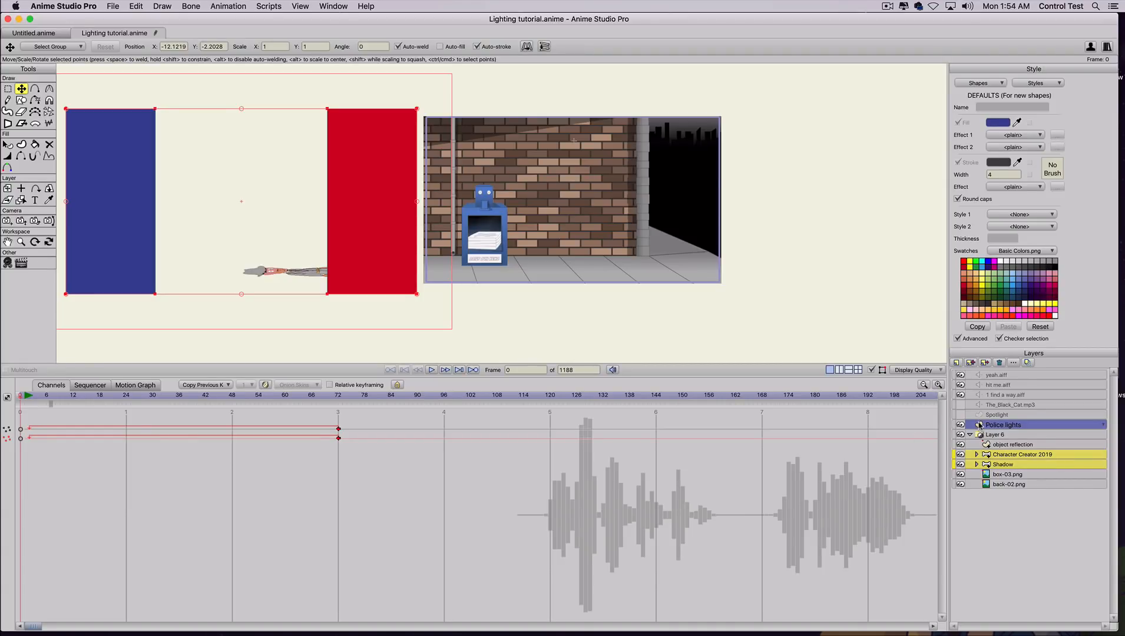
- Delete the object reflection layer and move the Police lights layer into Layer 6, above Character Creator 2019
left_click(994, 450)
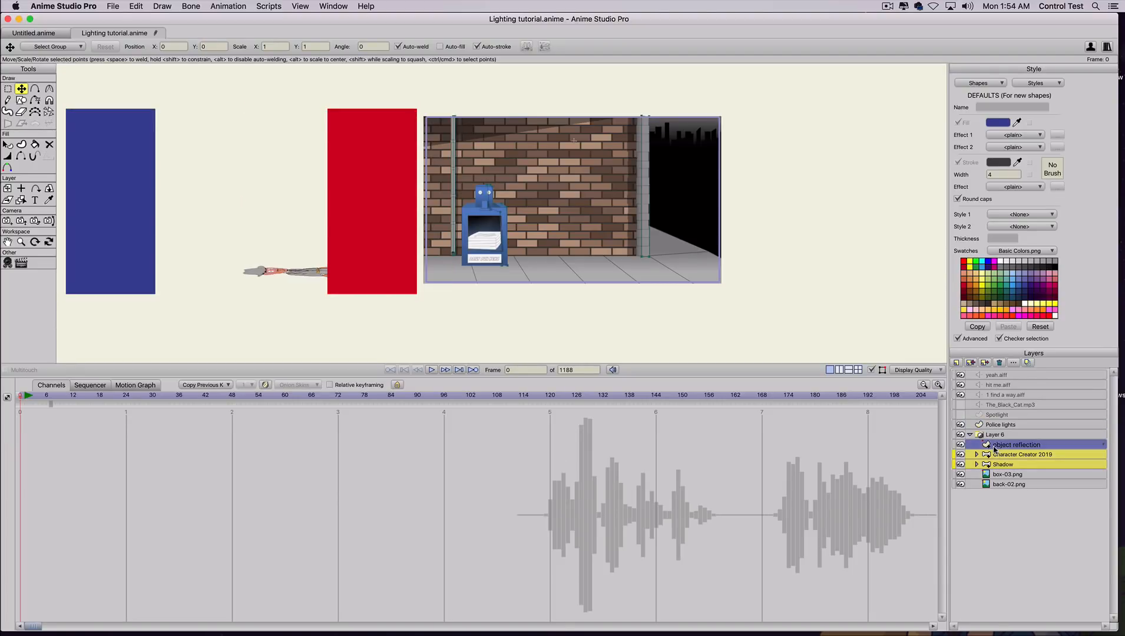
left_click(999, 363)
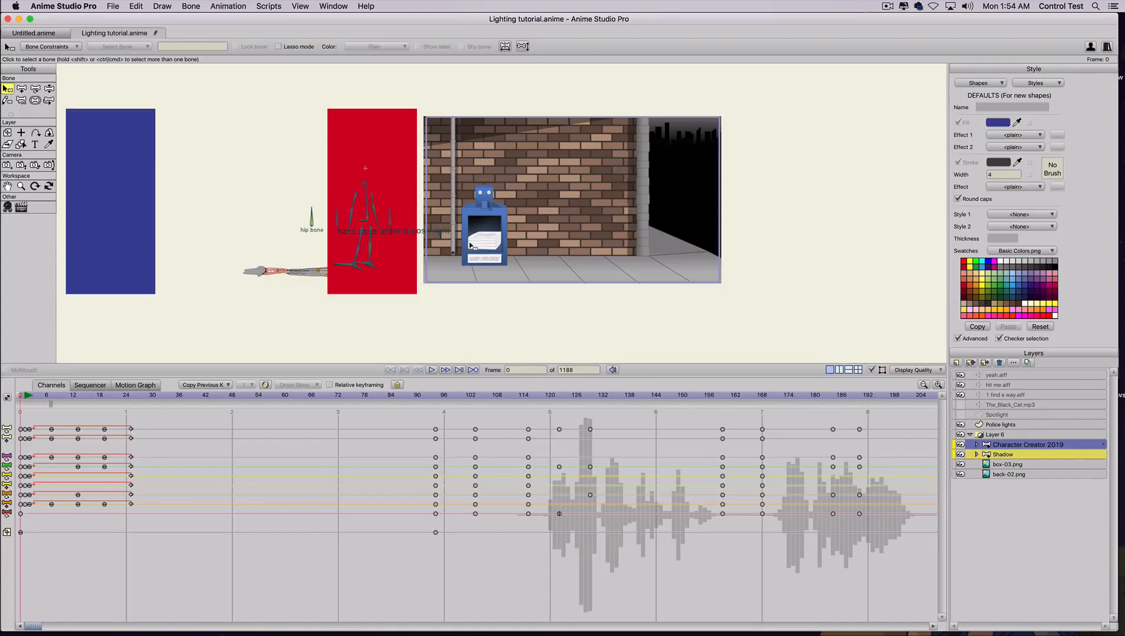
left_click(991, 425)
left_click_drag(993, 436, 993, 440)
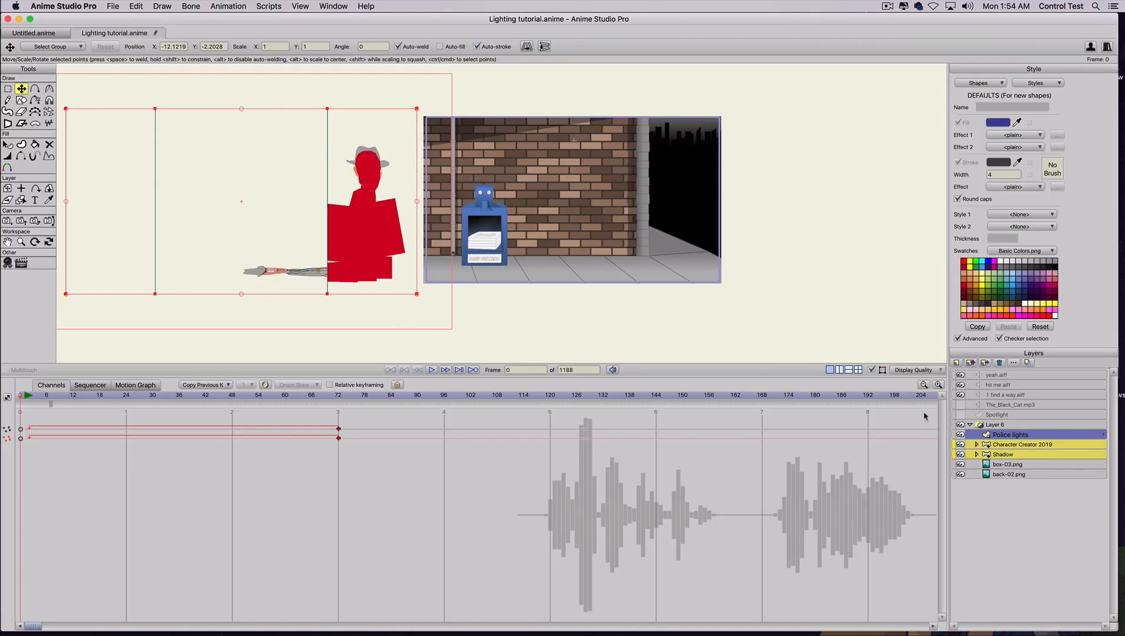
- Set Layer 6's group mask to No masking in this group
double_click(1005, 425)
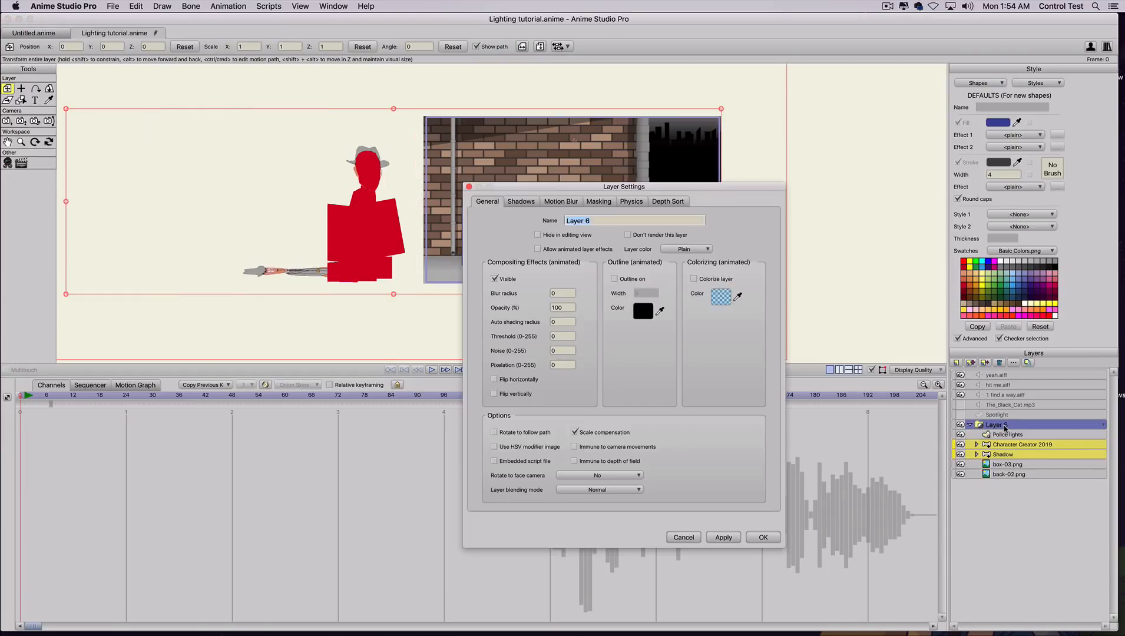
left_click(599, 202)
left_click(556, 236)
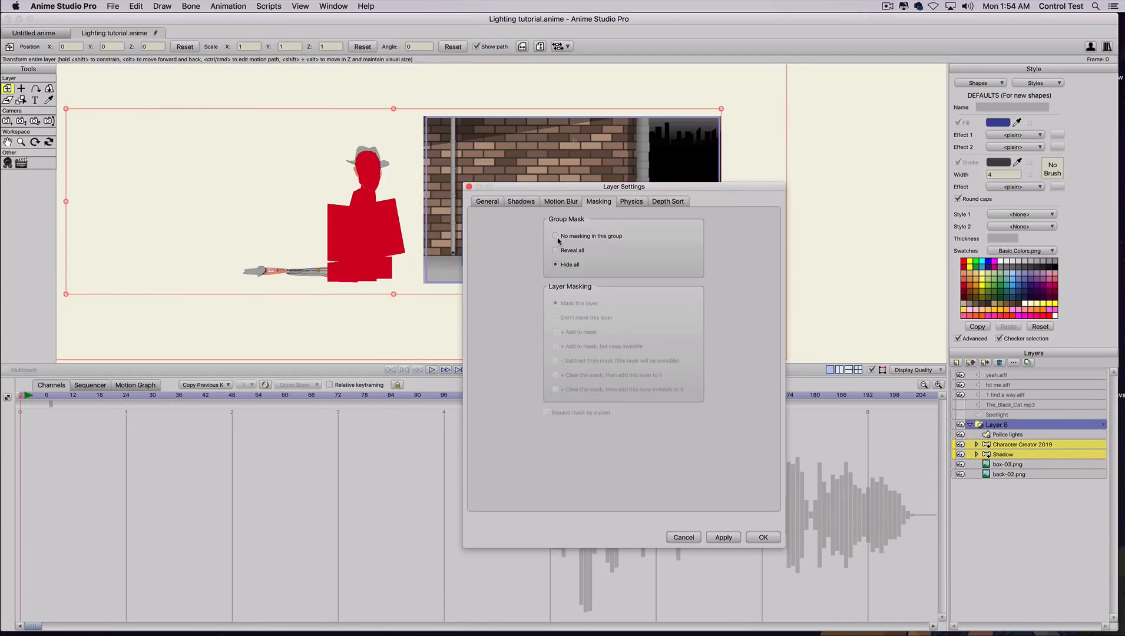
left_click(723, 537)
left_click(763, 537)
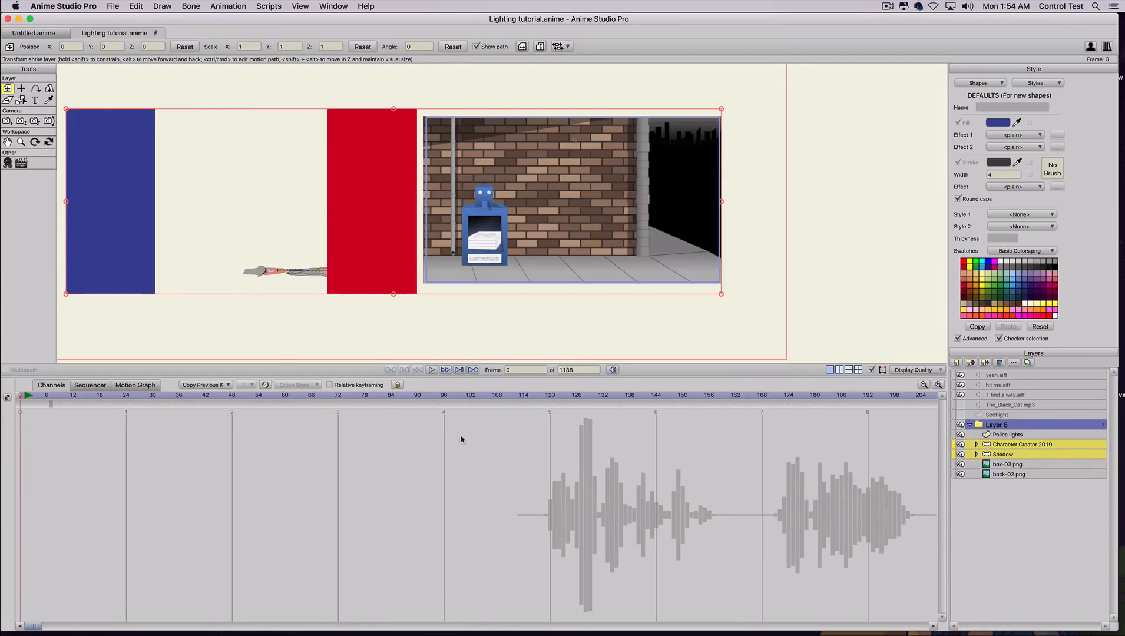
- Render frame 98 to examine the red light with group masking off, and close the render
left_click_drag(22, 402, 455, 399)
key("super+r")
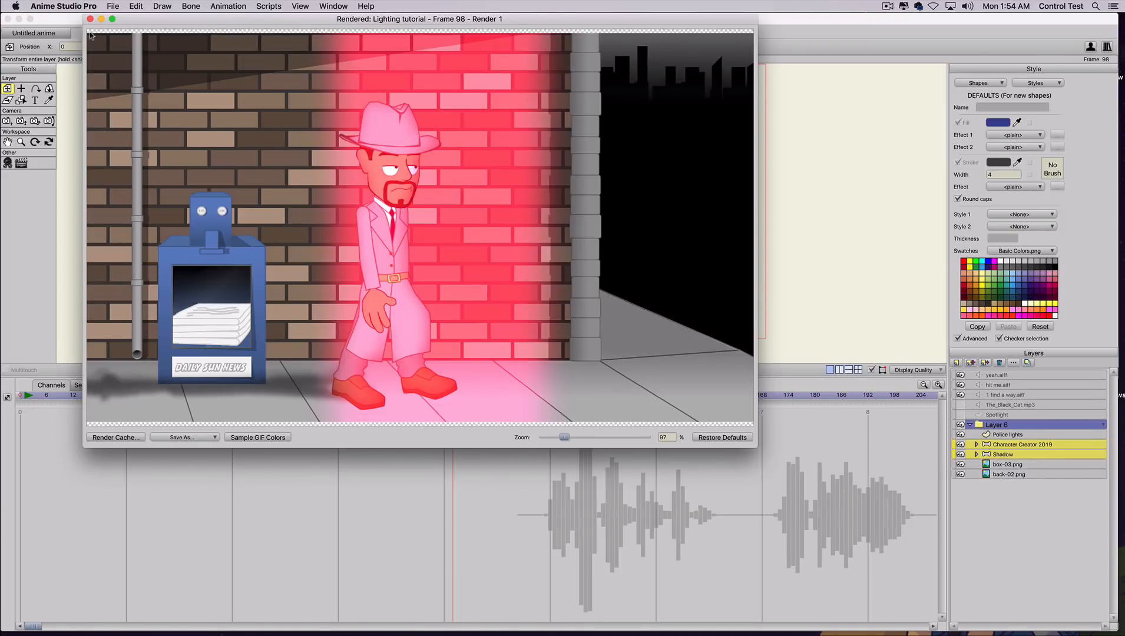
left_click(90, 20)
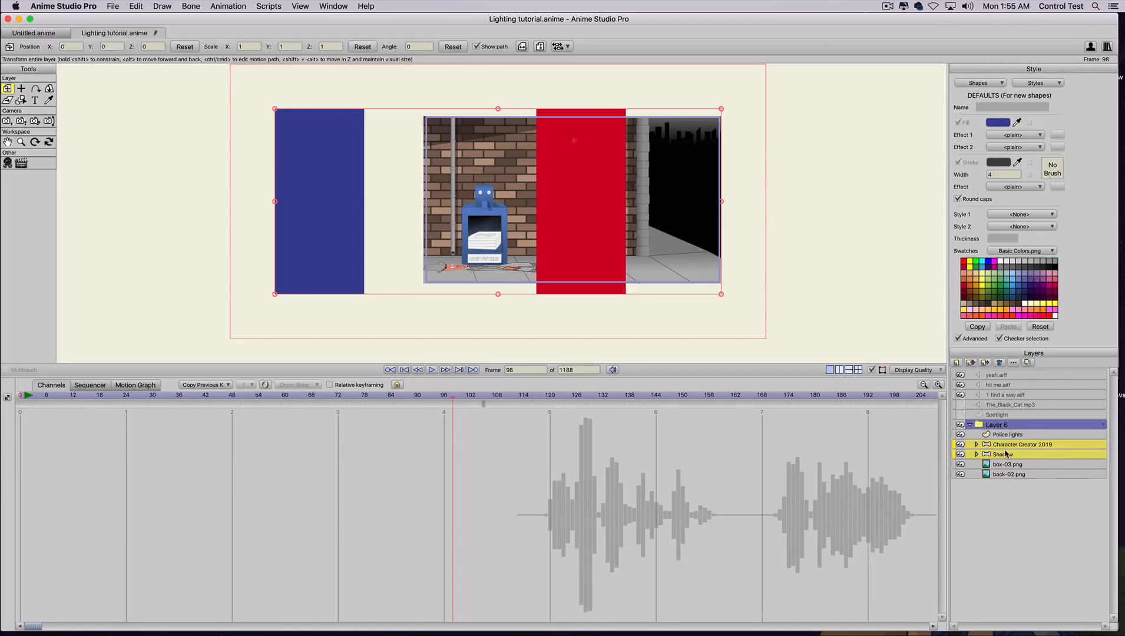
- Set Layer 6's group mask to Hide all
double_click(1003, 427)
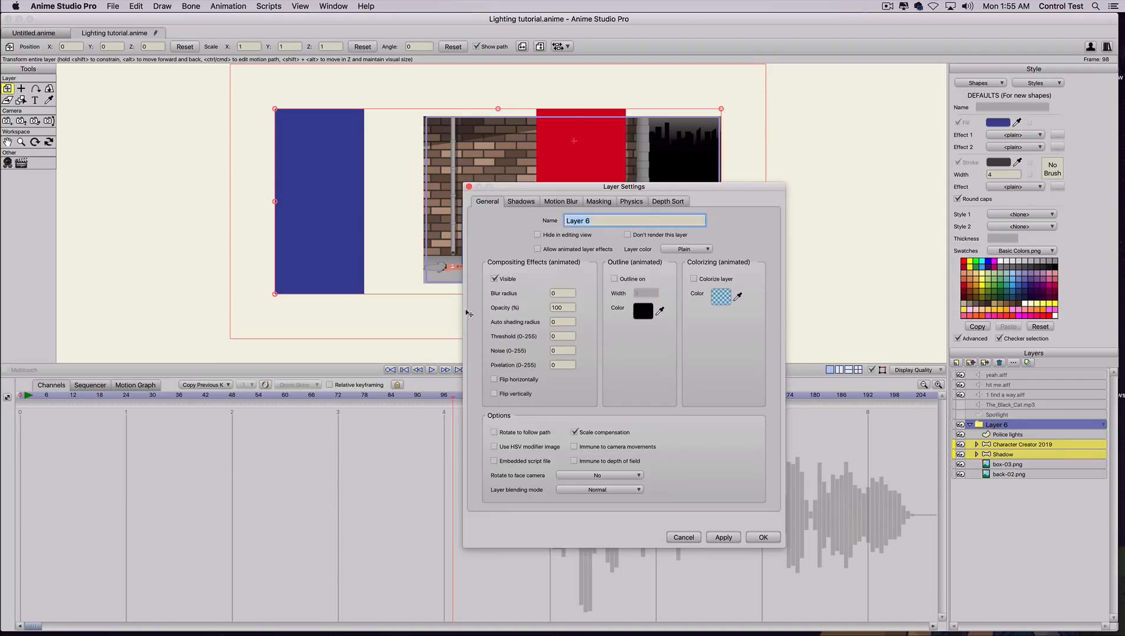
left_click(590, 203)
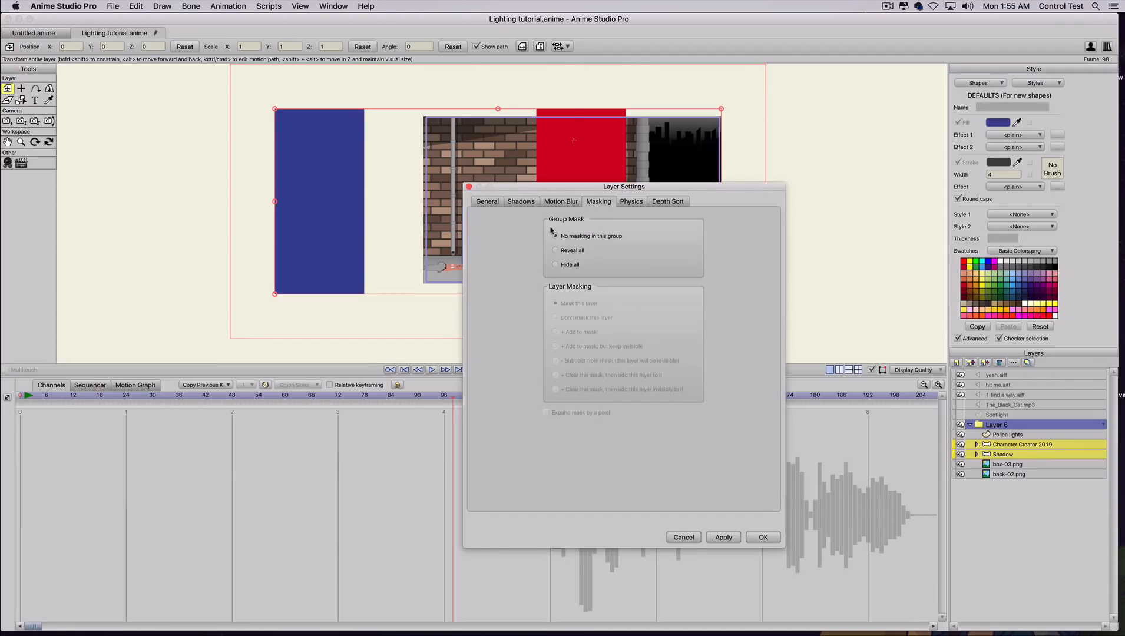
left_click(554, 264)
left_click(714, 538)
left_click(765, 538)
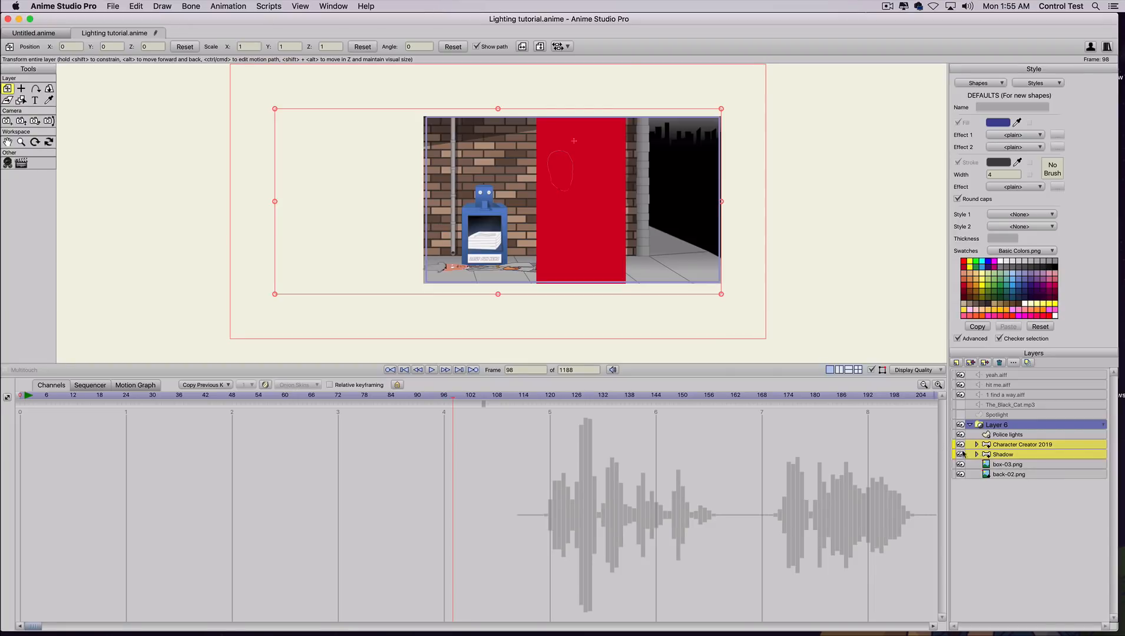
- Examine the masking settings of the Shadow layer inside Layer 6
left_click(1019, 456)
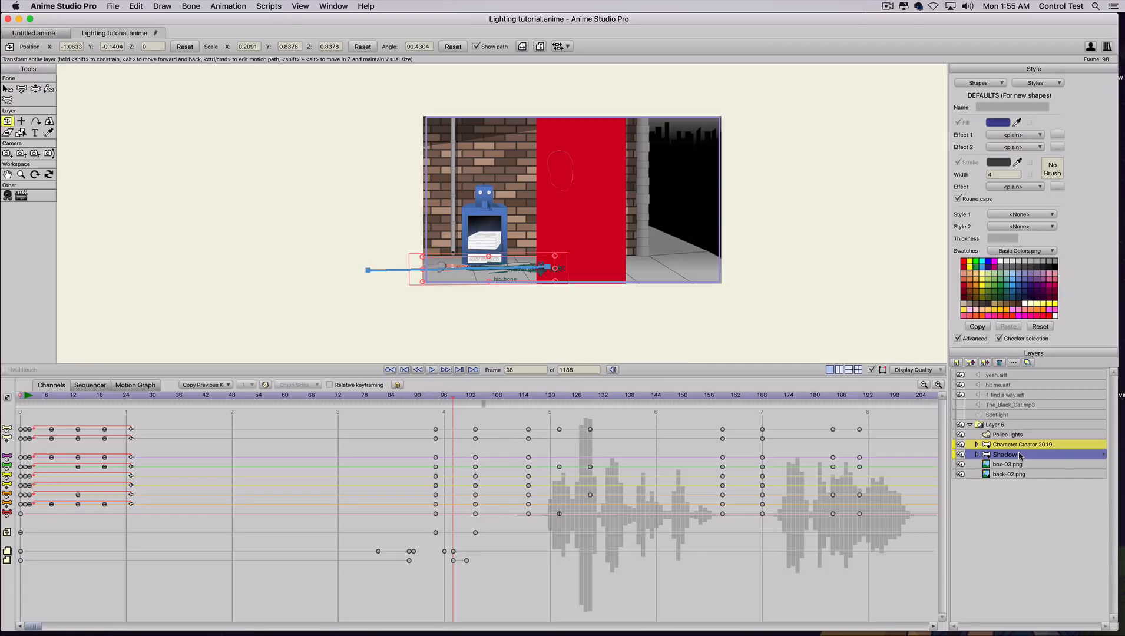
left_click(1041, 446)
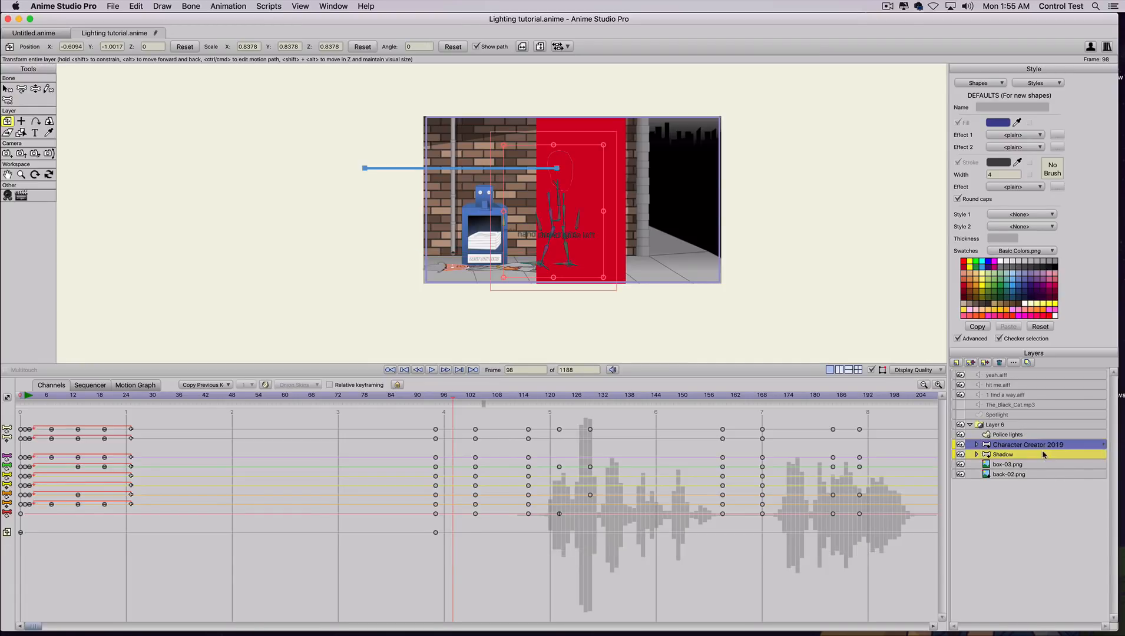
double_click(1038, 458)
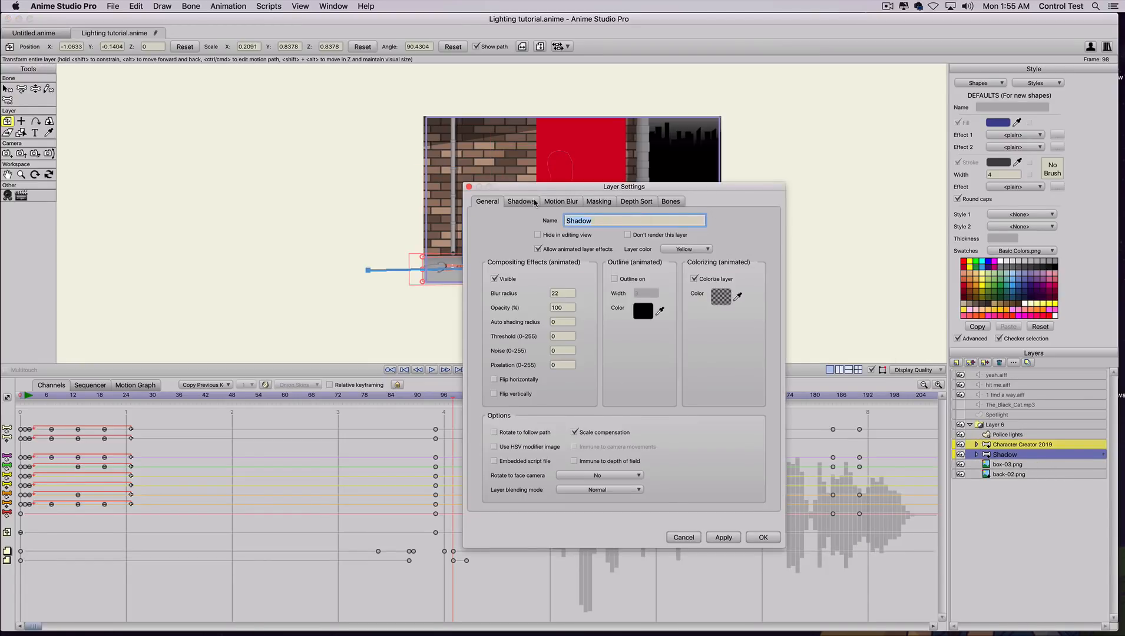
left_click(586, 205)
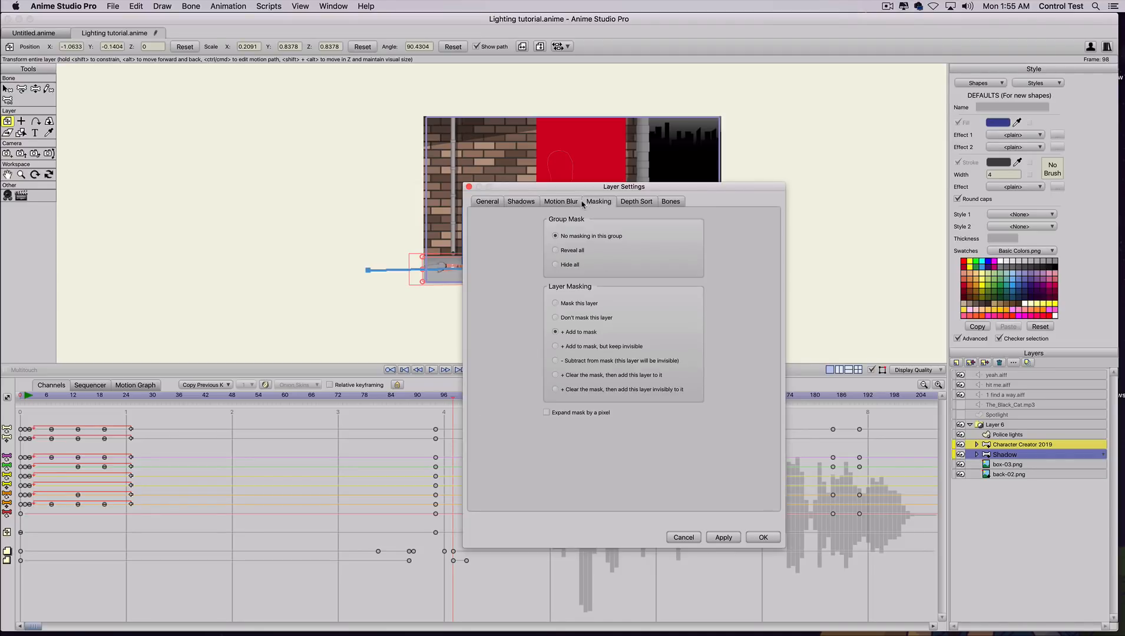
left_click(554, 318)
- Set the layer masking of box-03.png and back-02.png to Don't mask this layer
left_click(1005, 466)
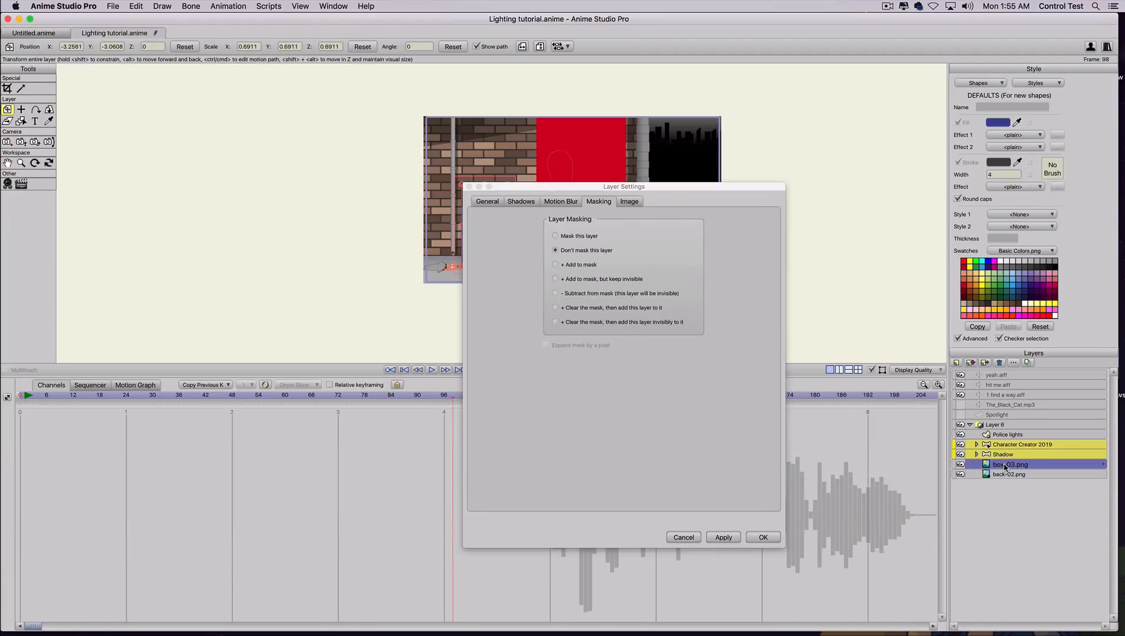
left_click(555, 250)
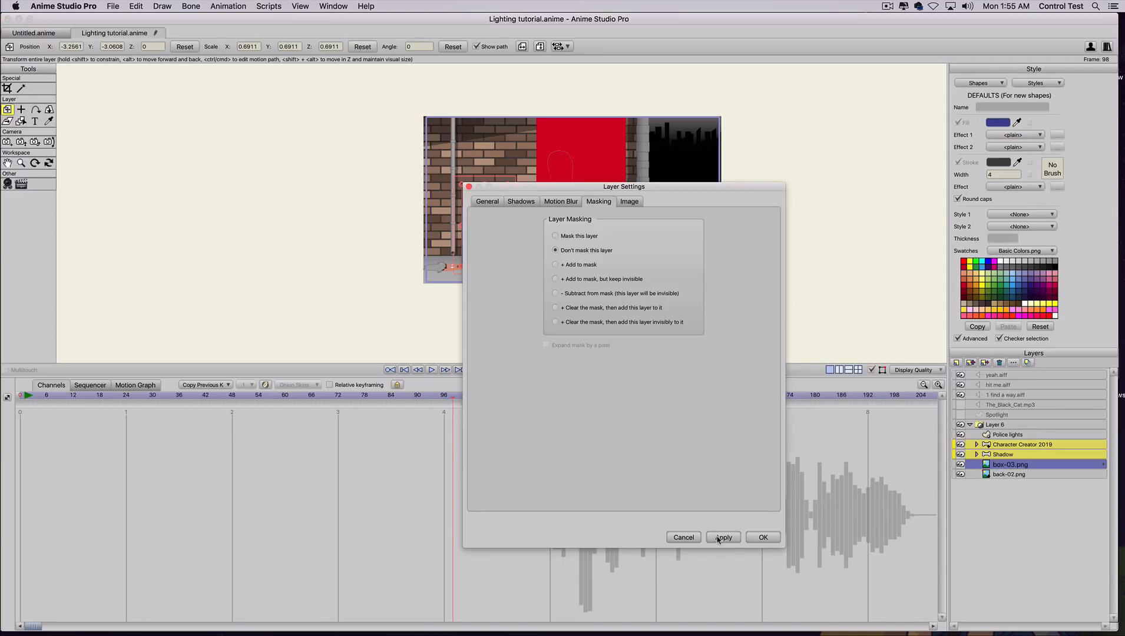
left_click(719, 537)
left_click(993, 474)
left_click(555, 250)
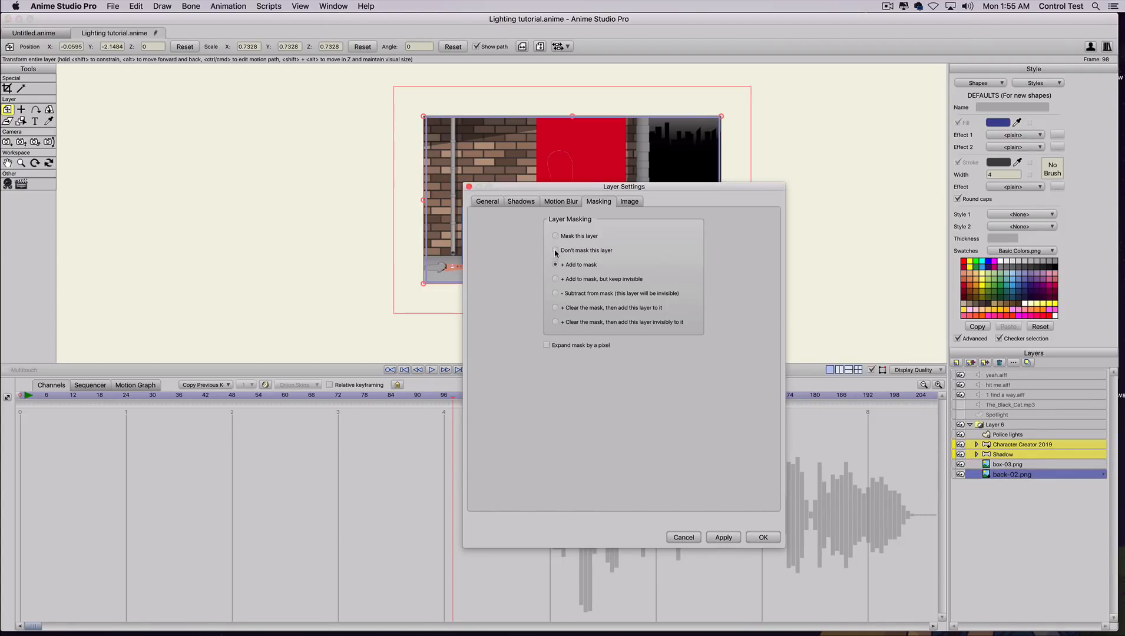
left_click(726, 539)
left_click(764, 538)
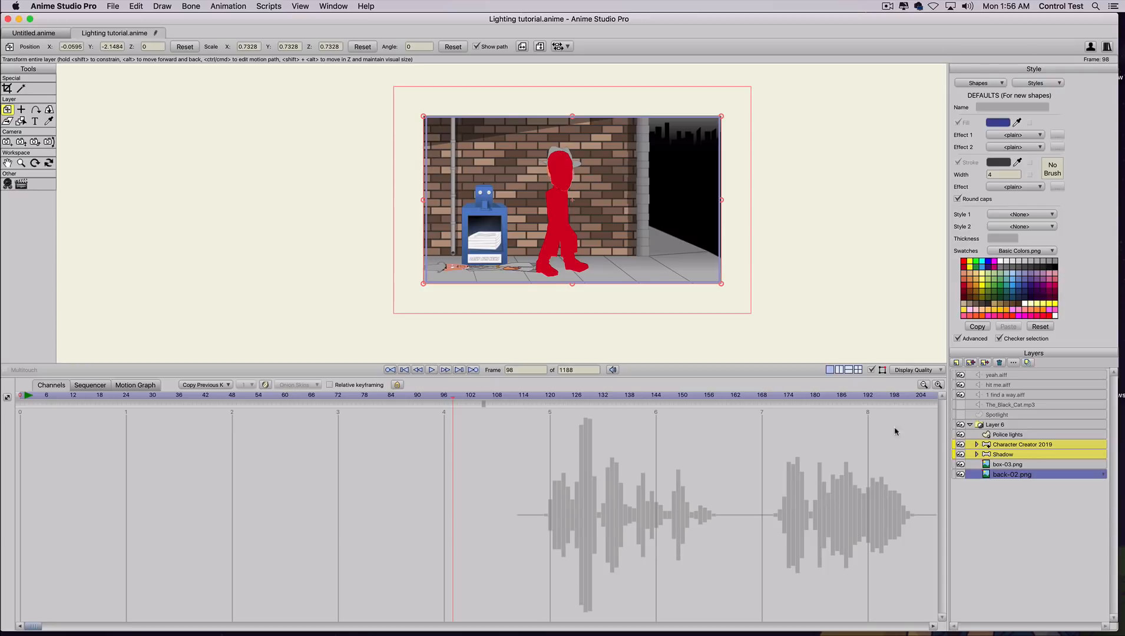
- Render frame 98 to check how the masked red light falls on the character, and close the render
scroll(574, 193, "up", 3)
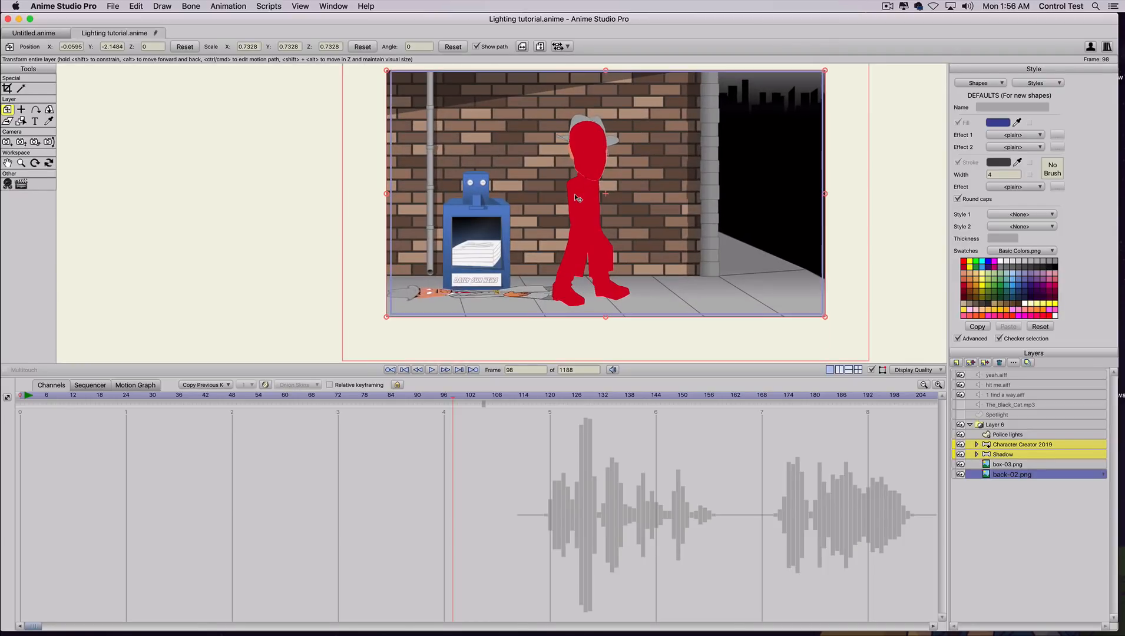
scroll(578, 198, "up", 1)
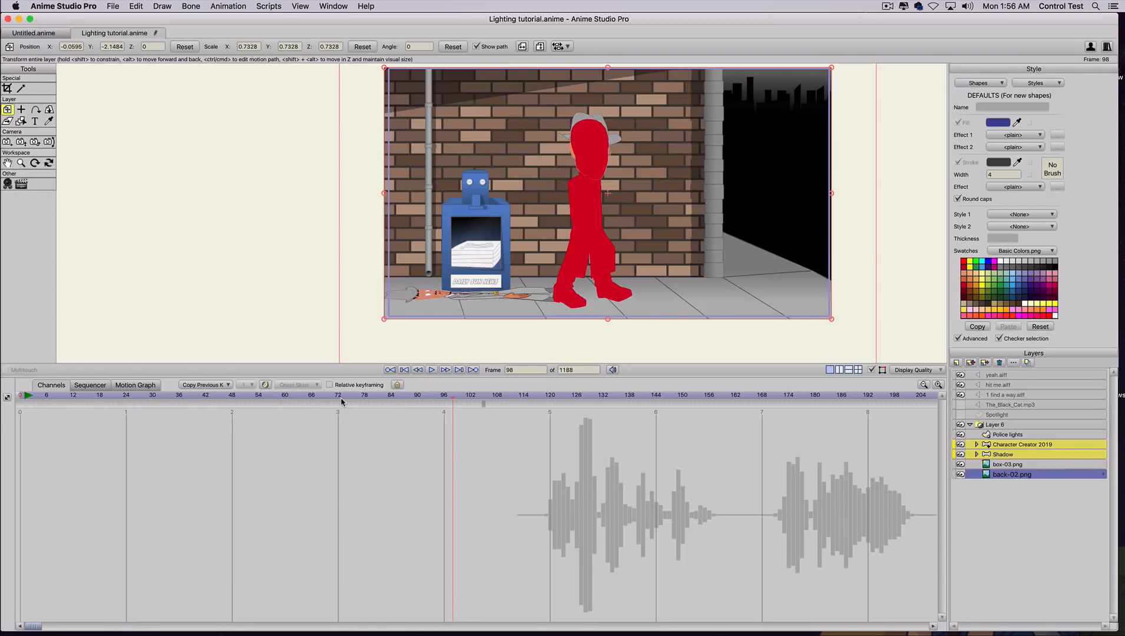
key("super+r")
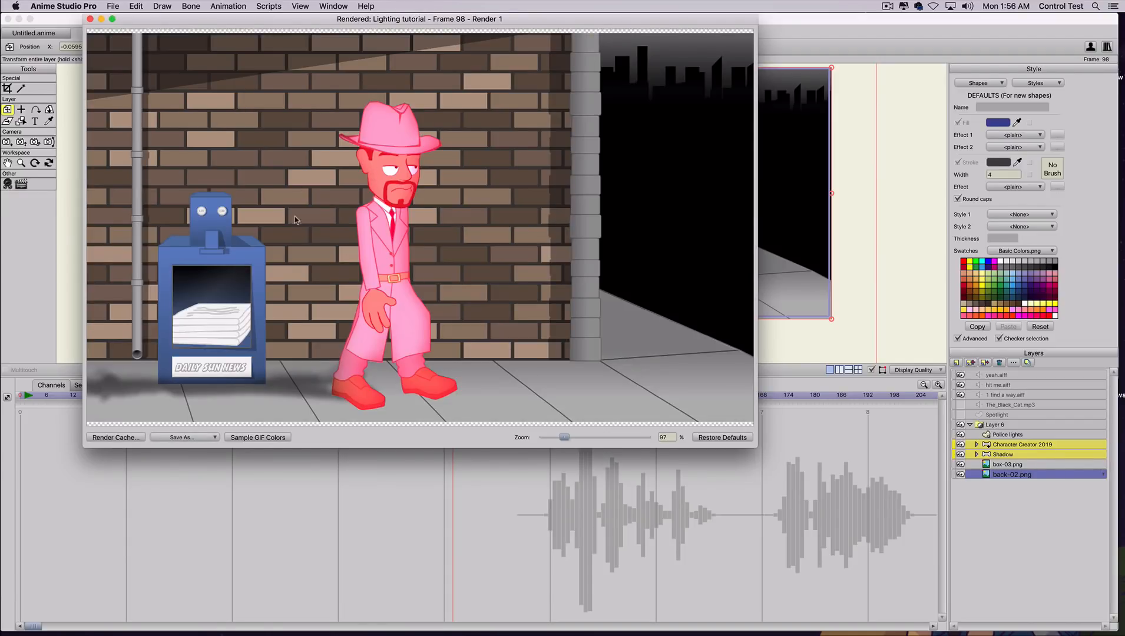
left_click(89, 20)
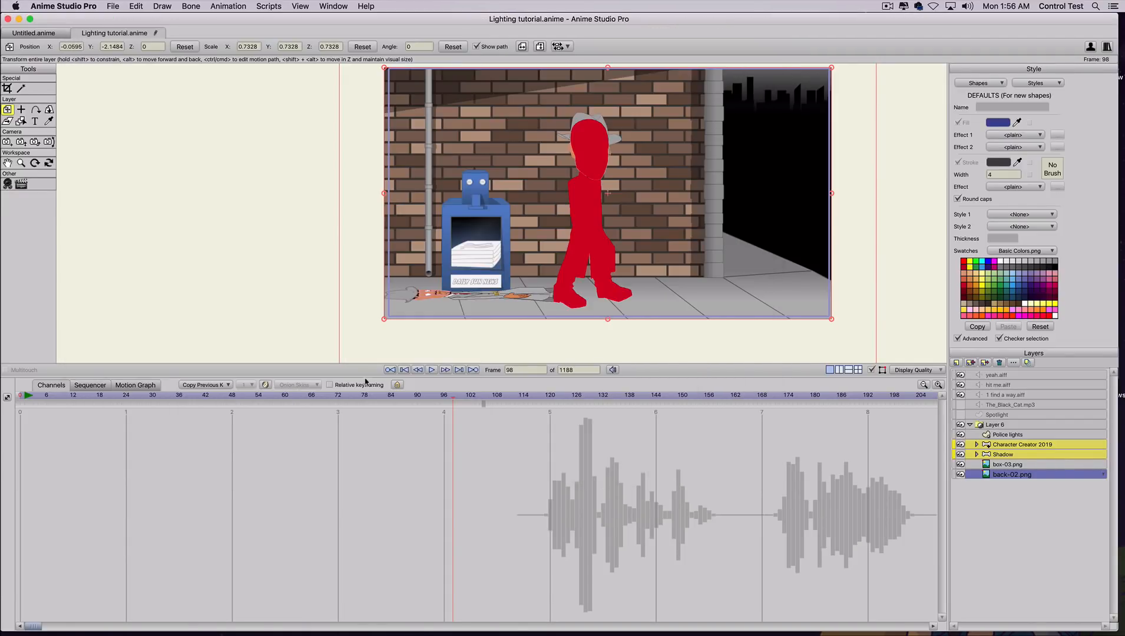
- Move through the frames around 89 to 123 and play from frame 92 to examine the light on the character and shadow
left_click_drag(233, 398, 413, 398)
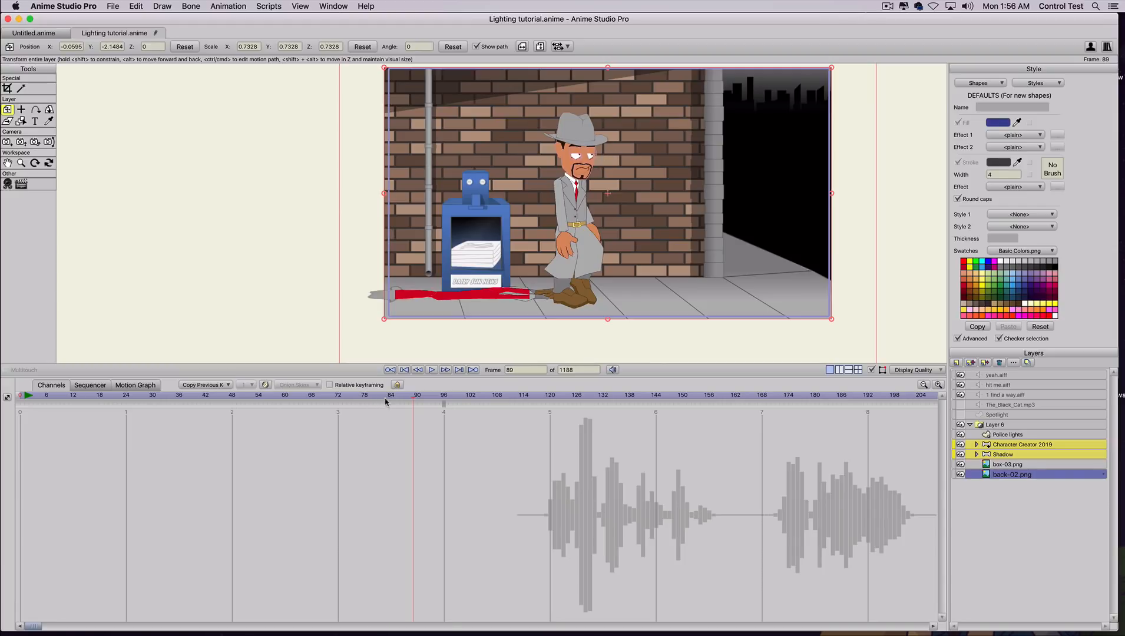
mouse_move(400, 399)
left_mouse_down()
mouse_move(587, 402)
mouse_move(562, 403)
left_mouse_up()
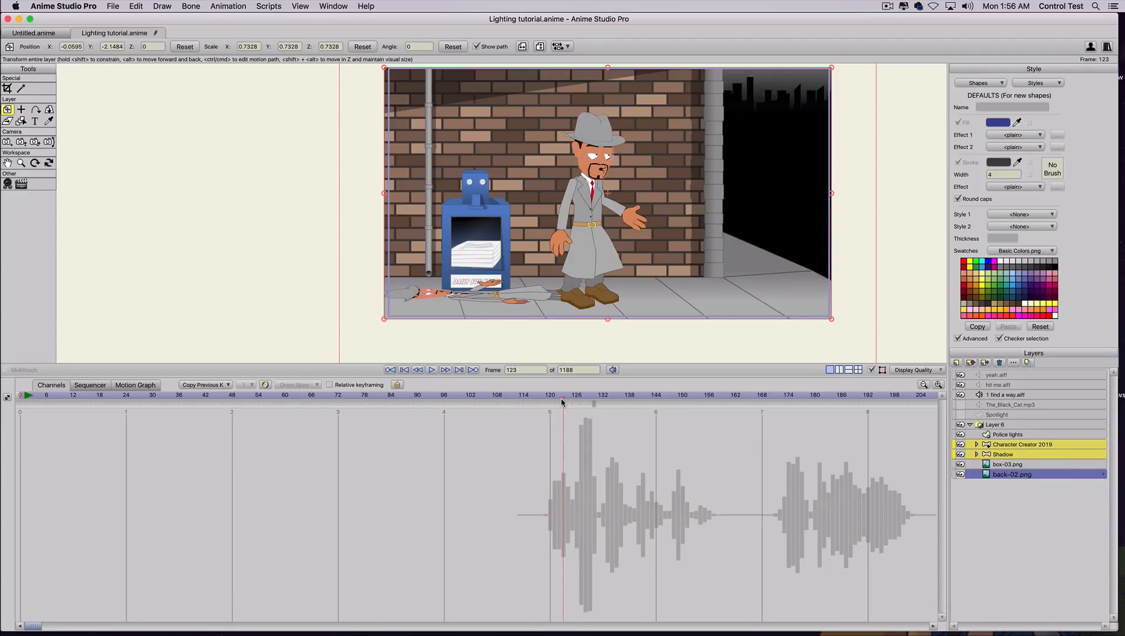
left_click(426, 401)
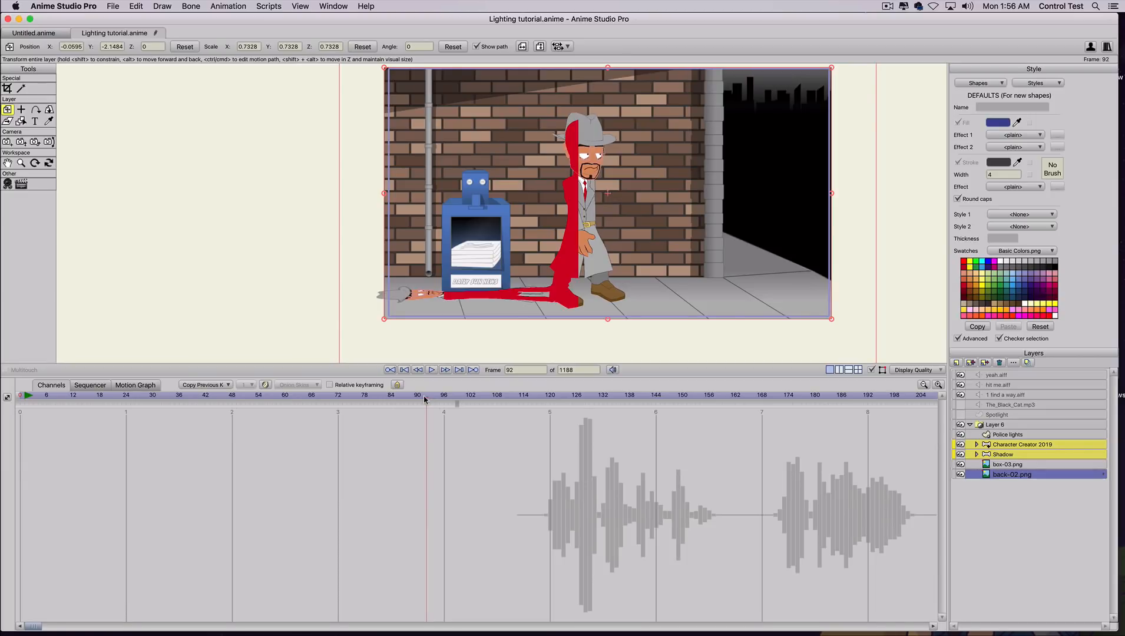
key("space")
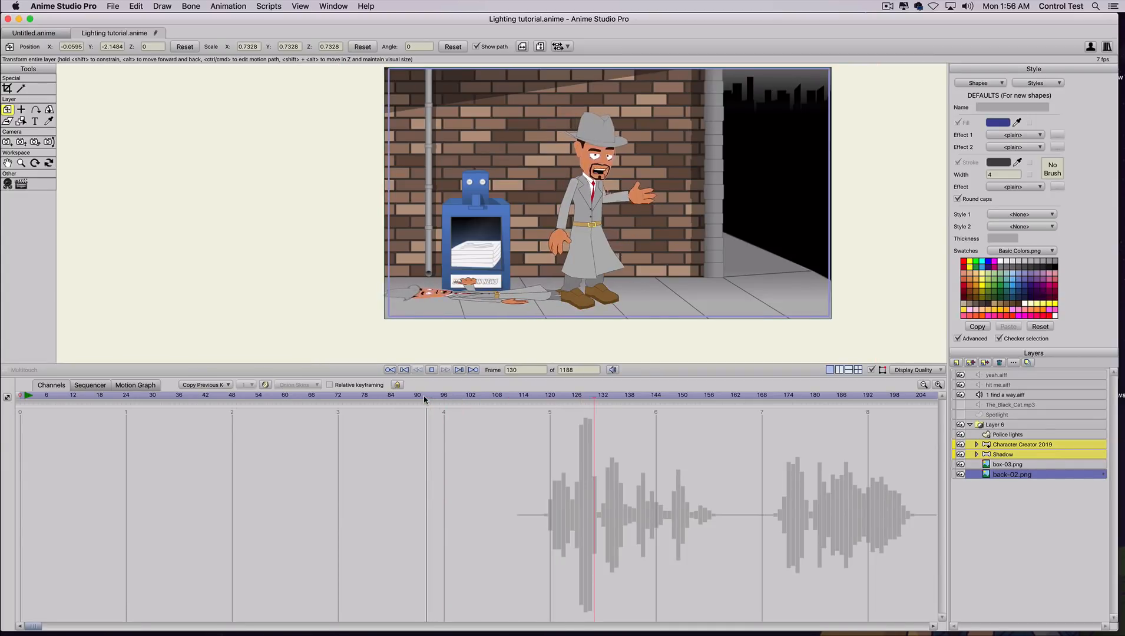
- Stop playback, scrub back through the frames to examine the red light on the character, and return to frame 0
key("space")
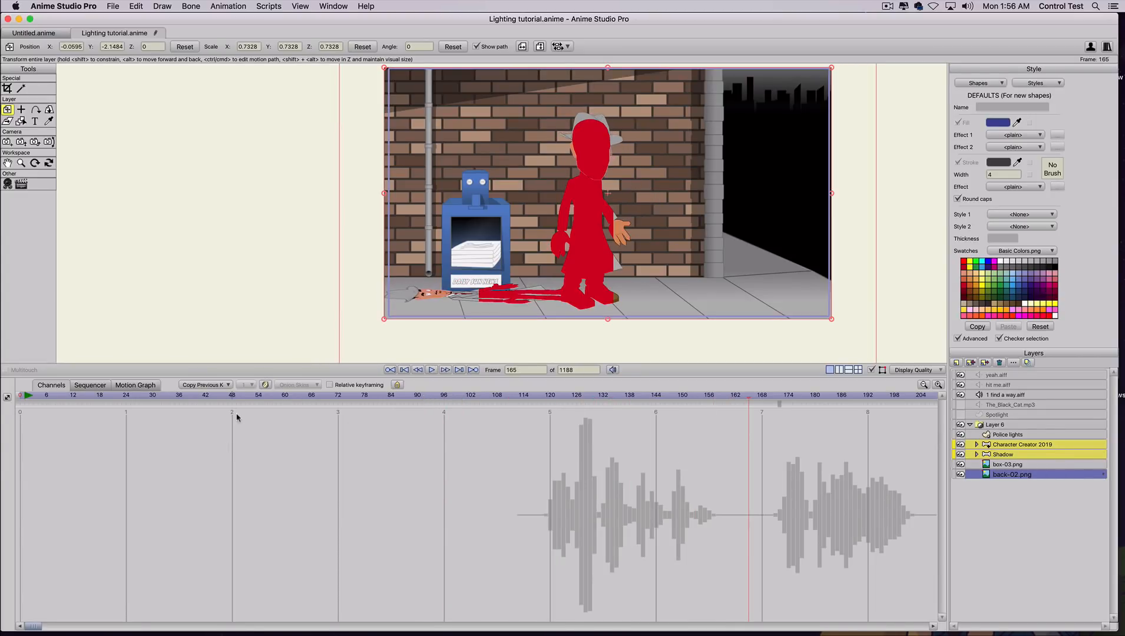
left_click_drag(237, 401, 202, 397)
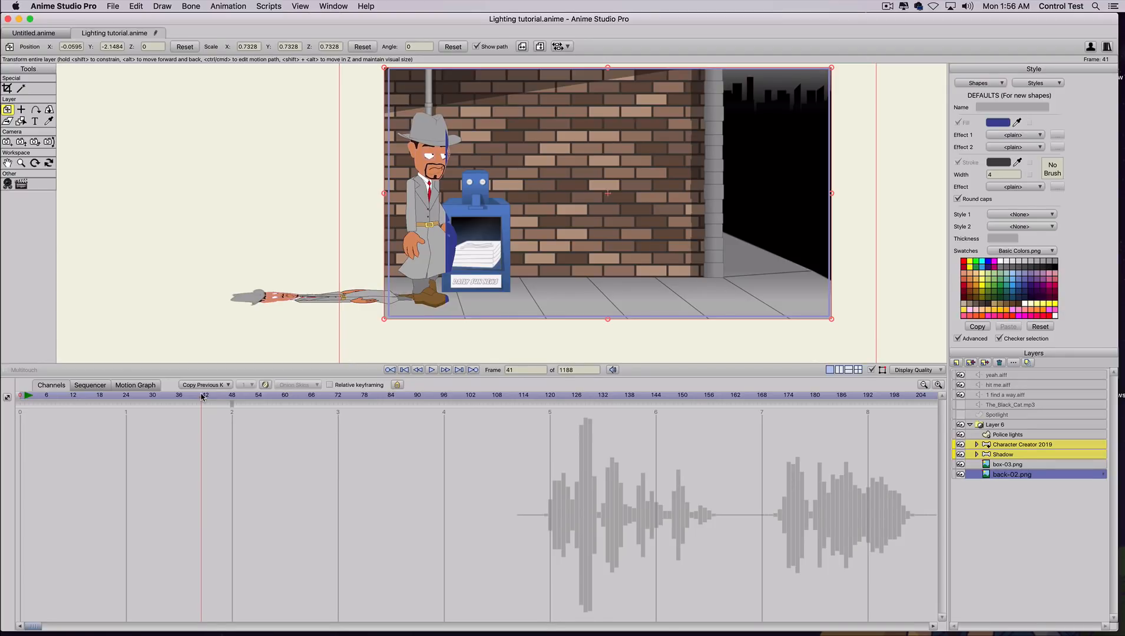
left_click(35, 398)
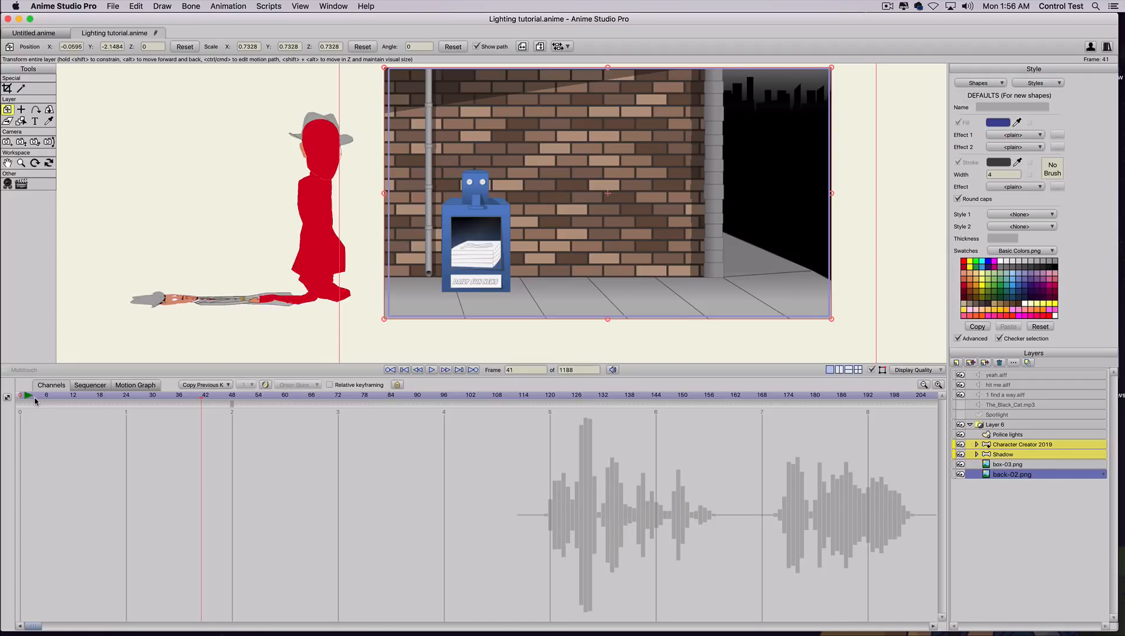
left_click_drag(35, 401, 6, 399)
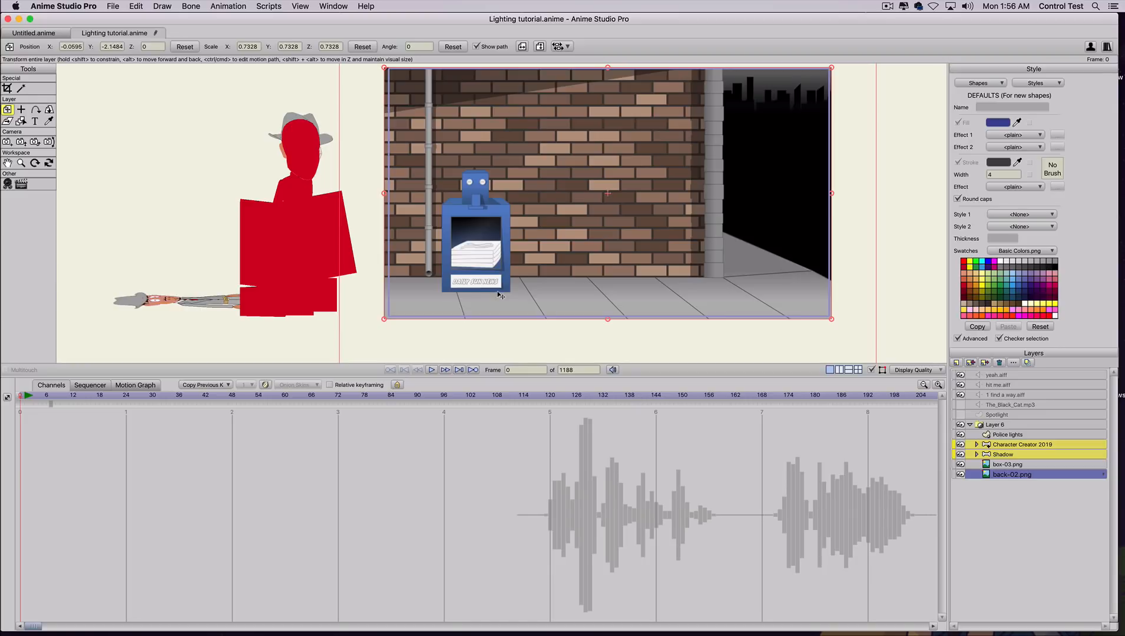
left_click_drag(709, 70, 717, 298)
key("super+z")
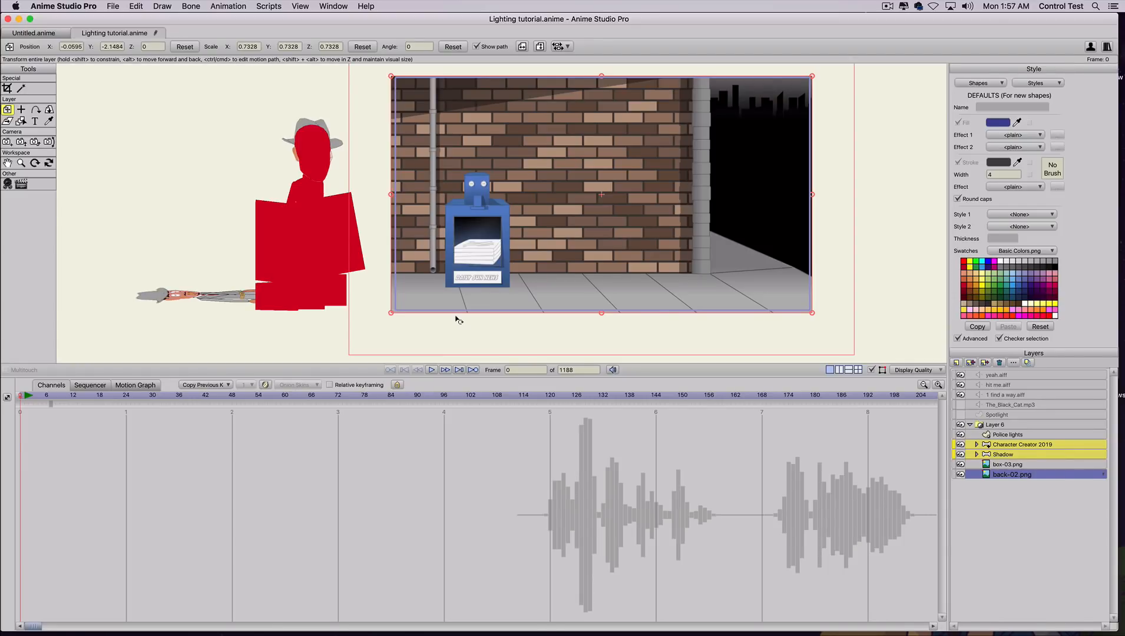
- Add a vector layer inside Layer 6 and place it between Police lights and Character Creator 2019
left_click(957, 363)
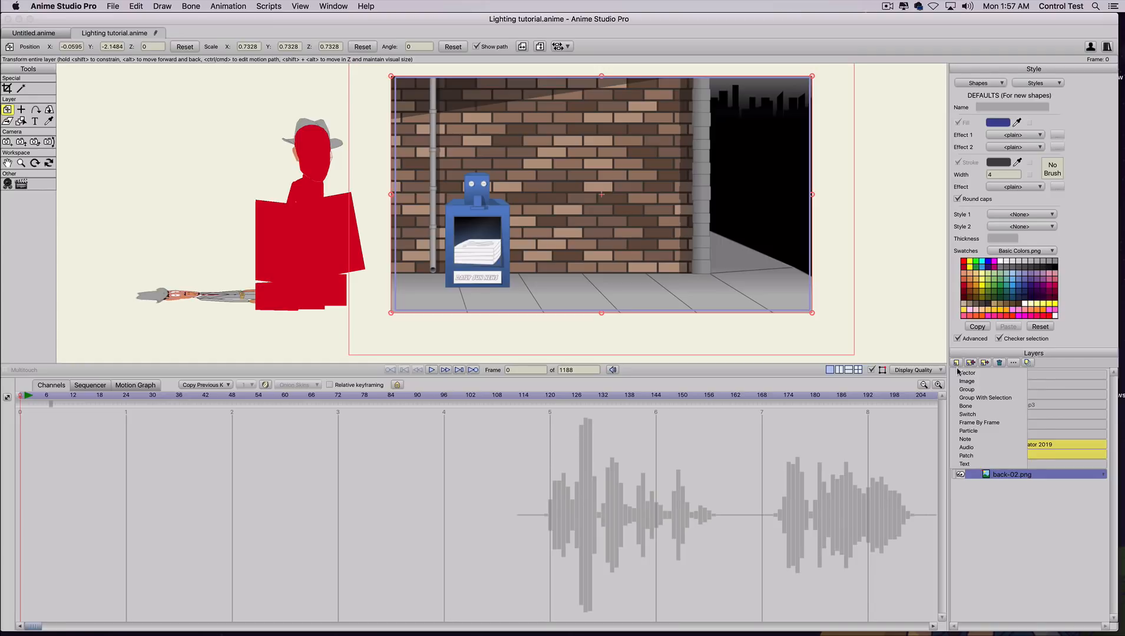
left_click(957, 369)
left_click(957, 363)
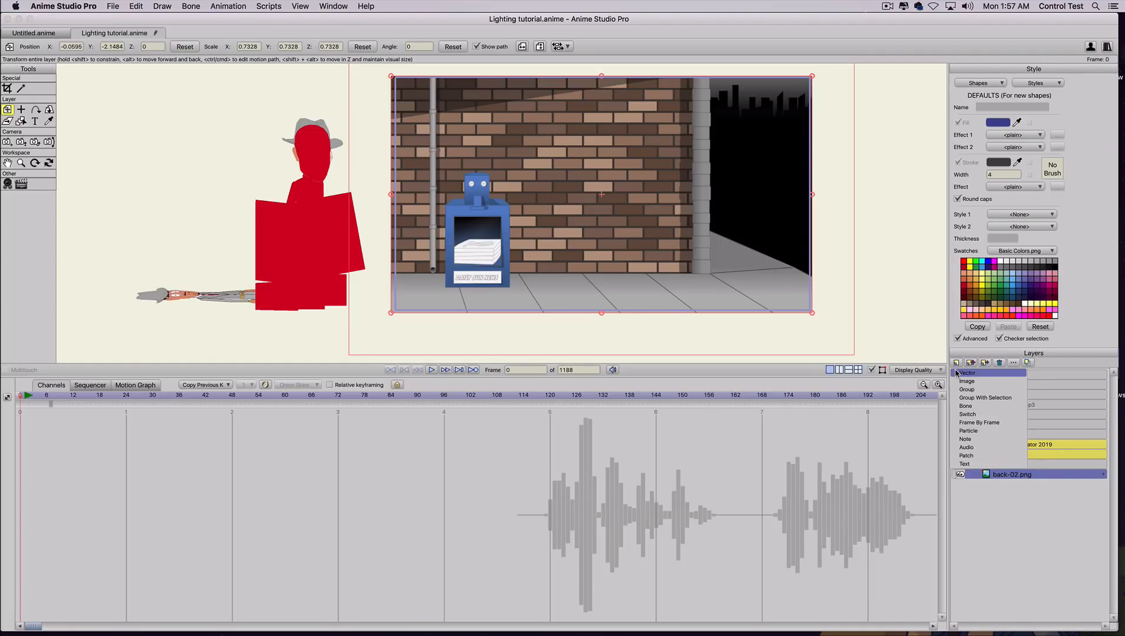
left_click(958, 373)
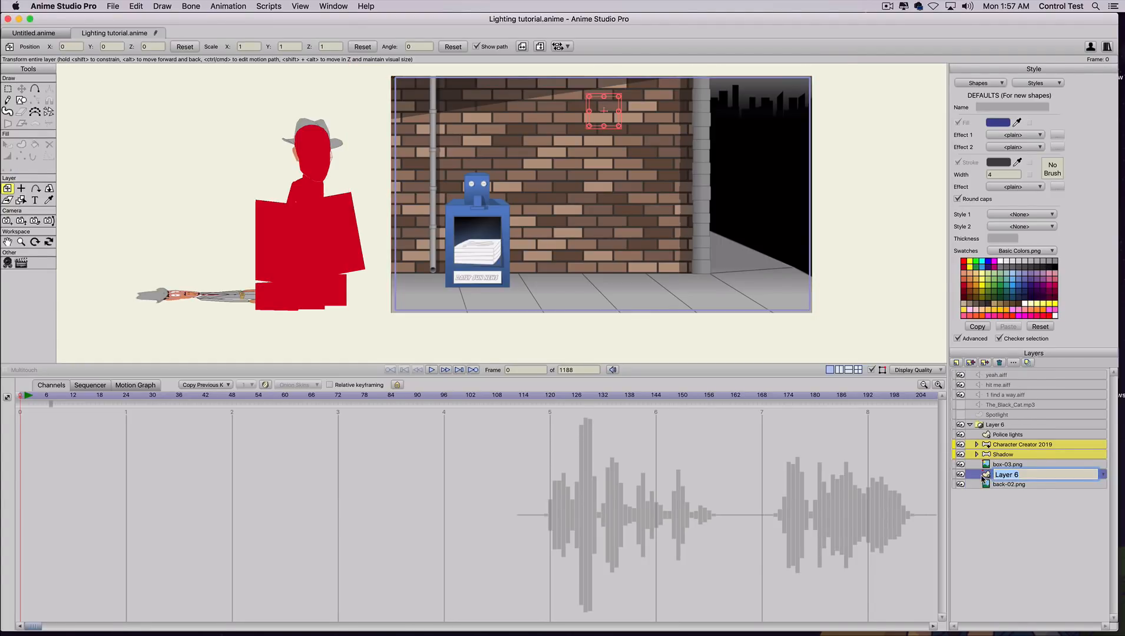
left_click_drag(989, 477, 985, 443)
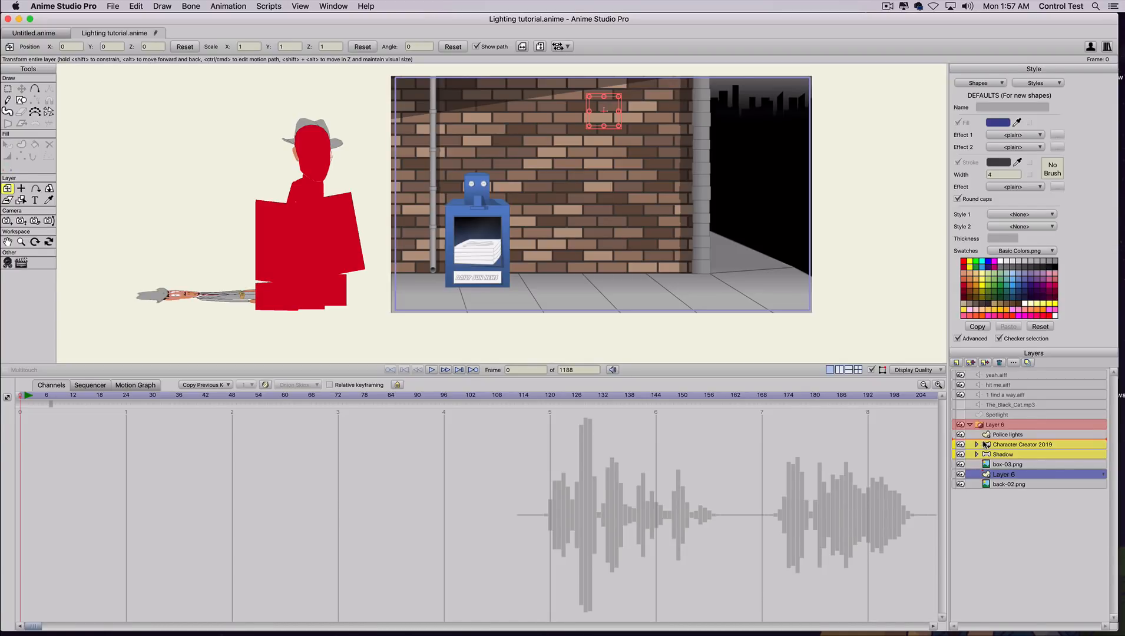
left_click_drag(986, 445, 986, 445)
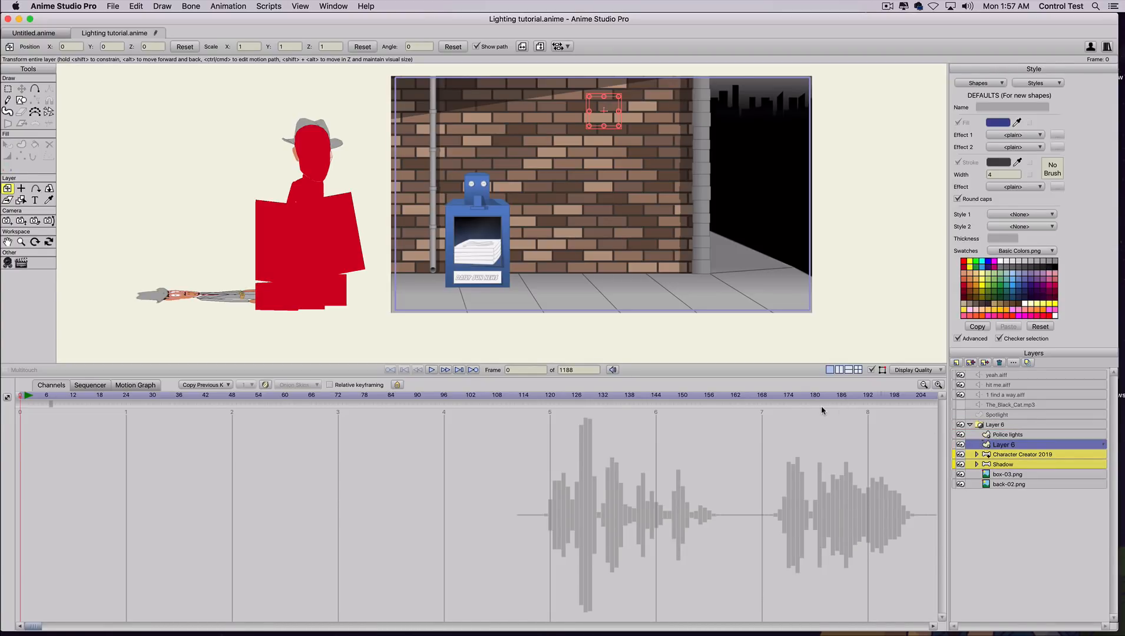
- Rename the new vector layer as Object reflections
double_click(1004, 449)
type("O")
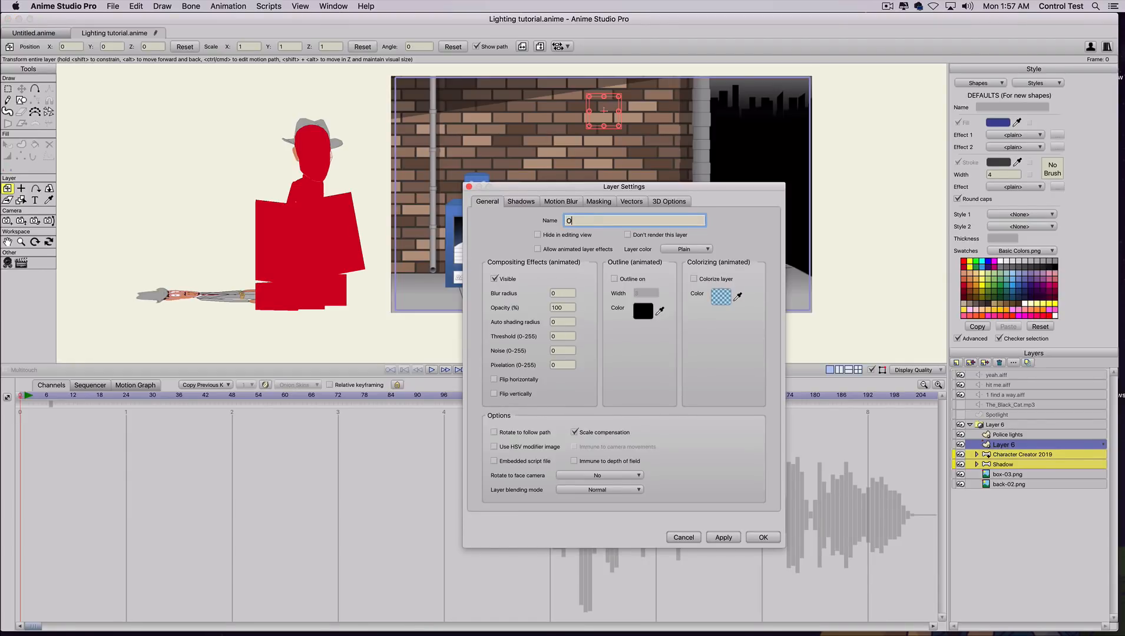
type("bject")
key("BackSpace")
type("lections")
left_click(726, 538)
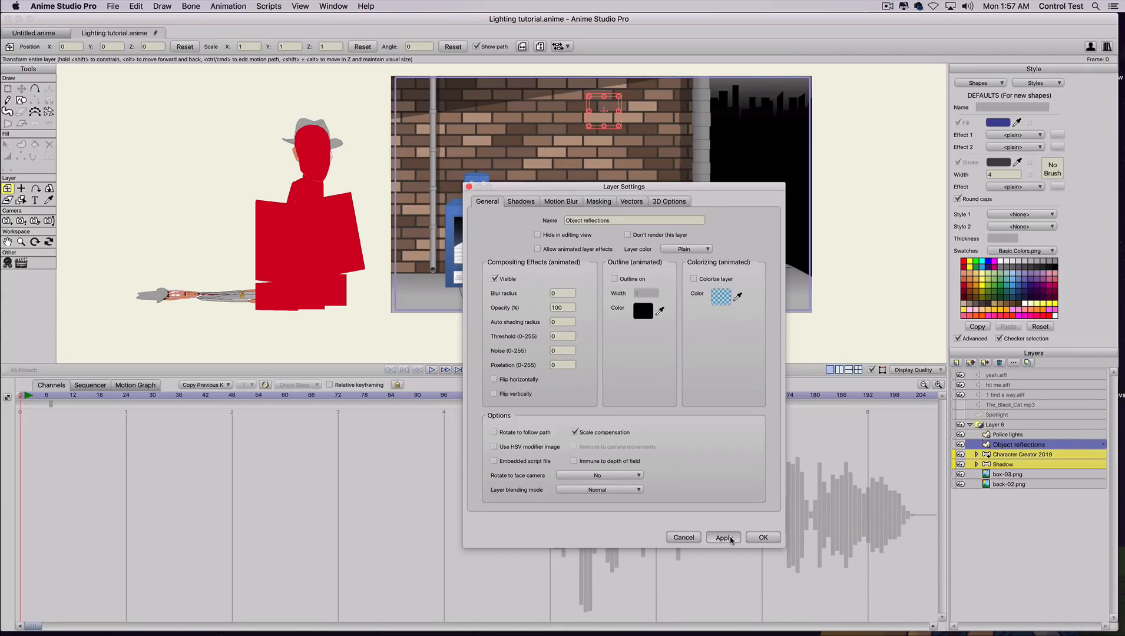
left_click(761, 538)
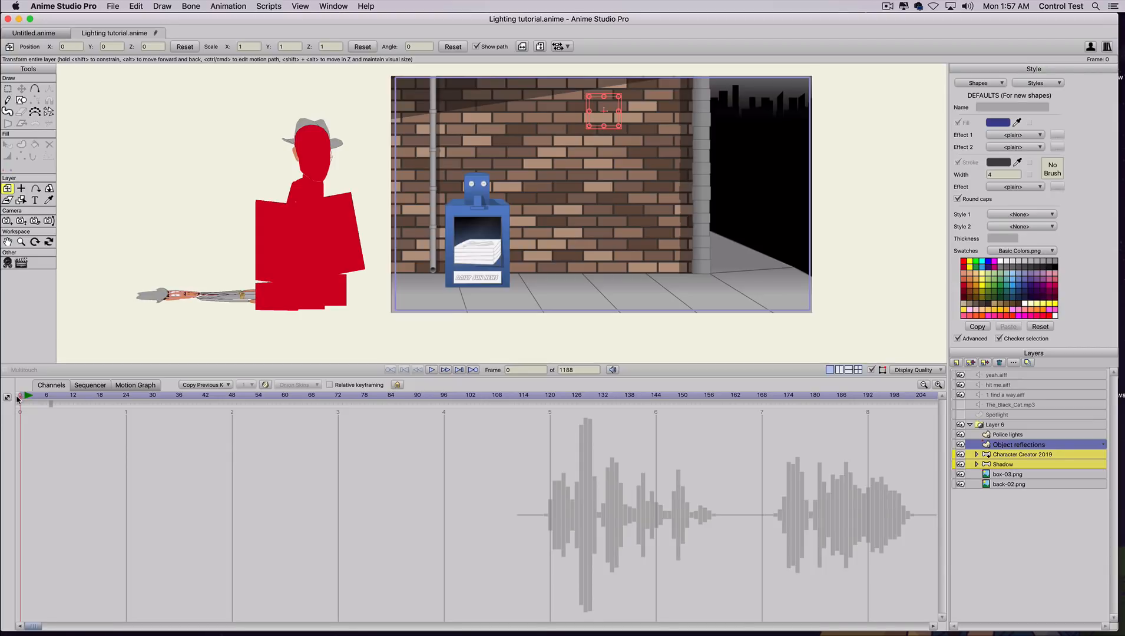
- Draw a narrow filled rectangle over the newspaper box and move the Object reflections layer out of the group, above Layer 6
left_click(21, 101)
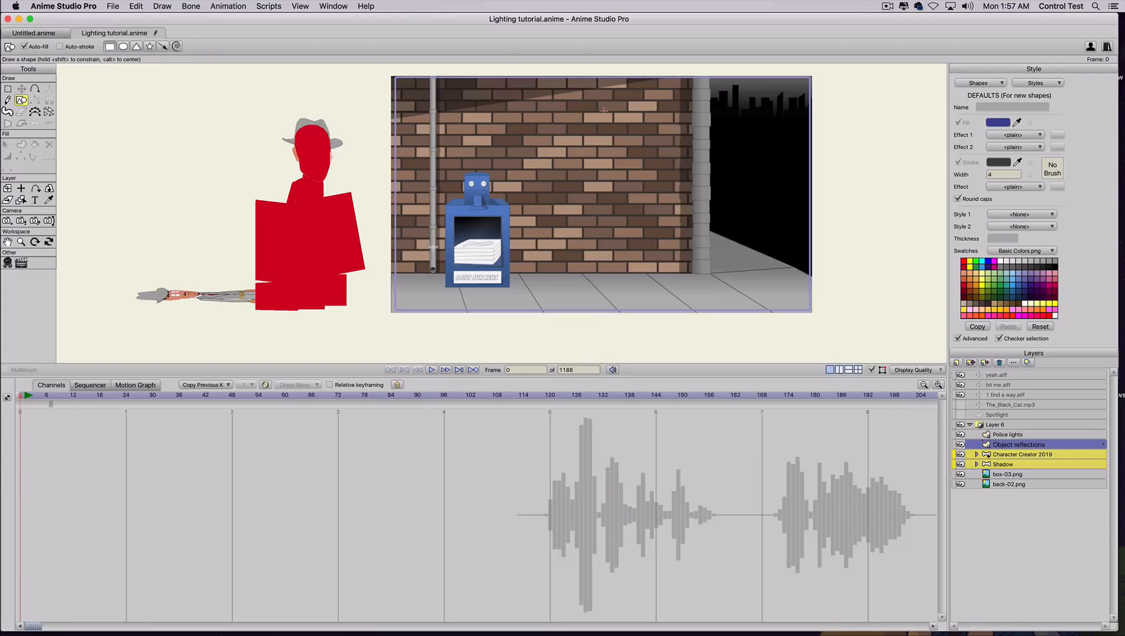
scroll(447, 191, "up", 1)
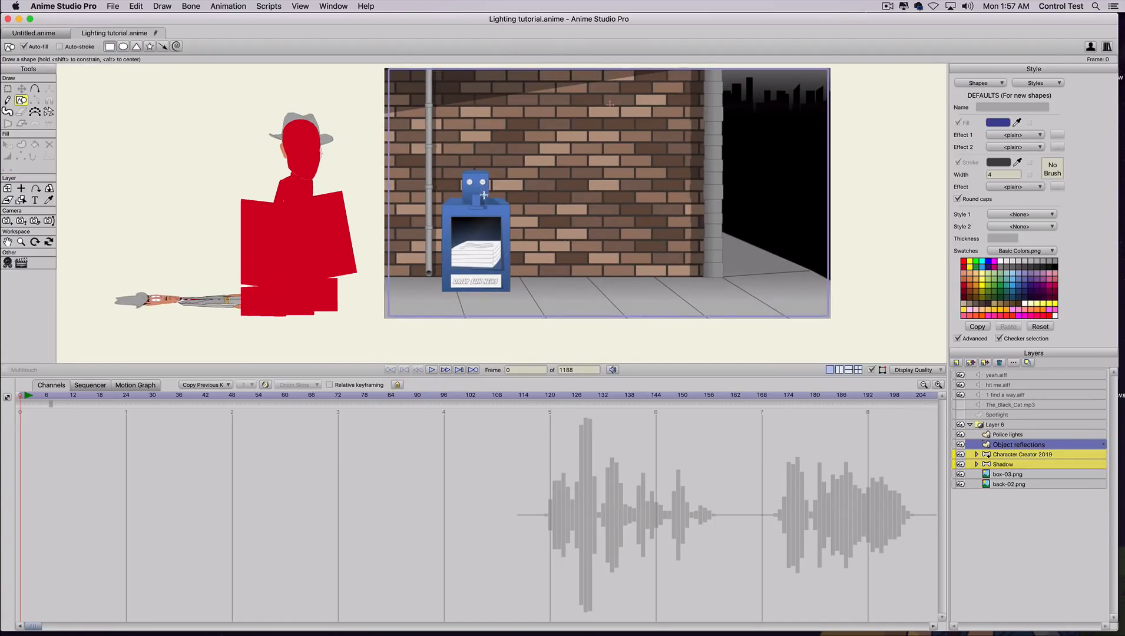
left_click_drag(483, 174, 495, 236)
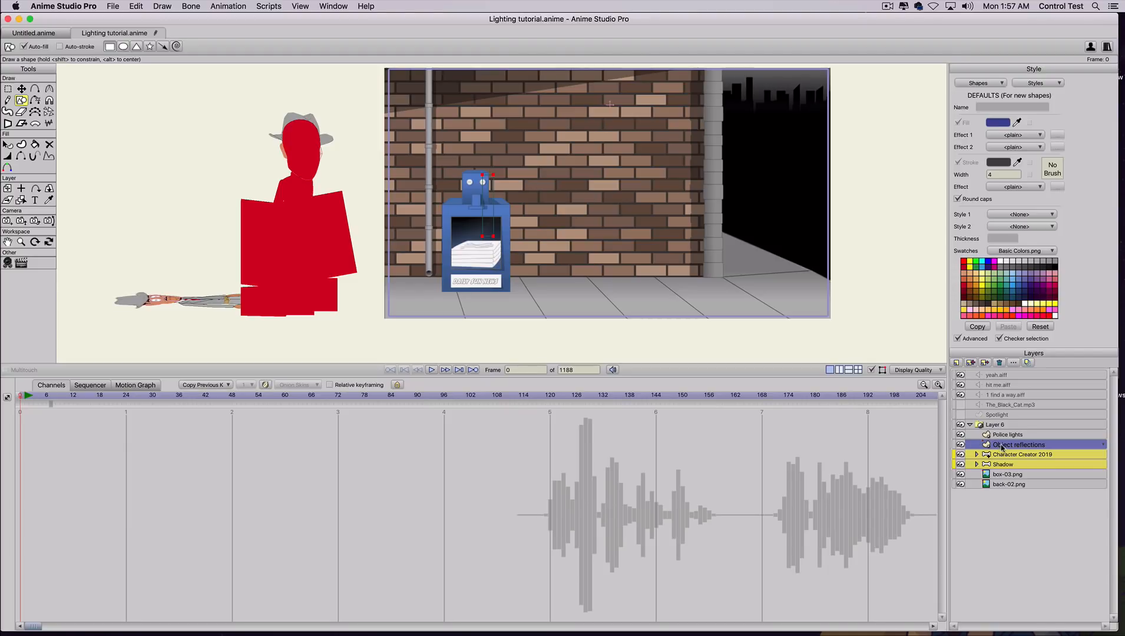
left_click_drag(1003, 445, 1006, 425)
left_click_drag(1004, 425, 1003, 425)
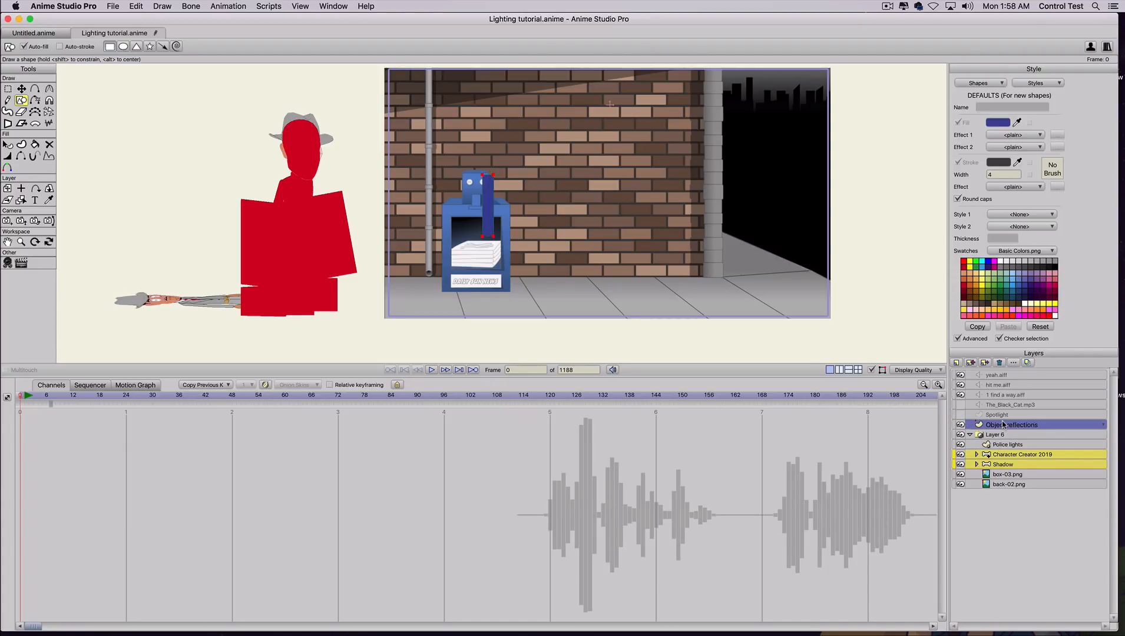
- Fit the upper end of the rectangle to the top of the newspaper box and pull a new point onto the box's right shoulder
scroll(452, 208, "up", 3)
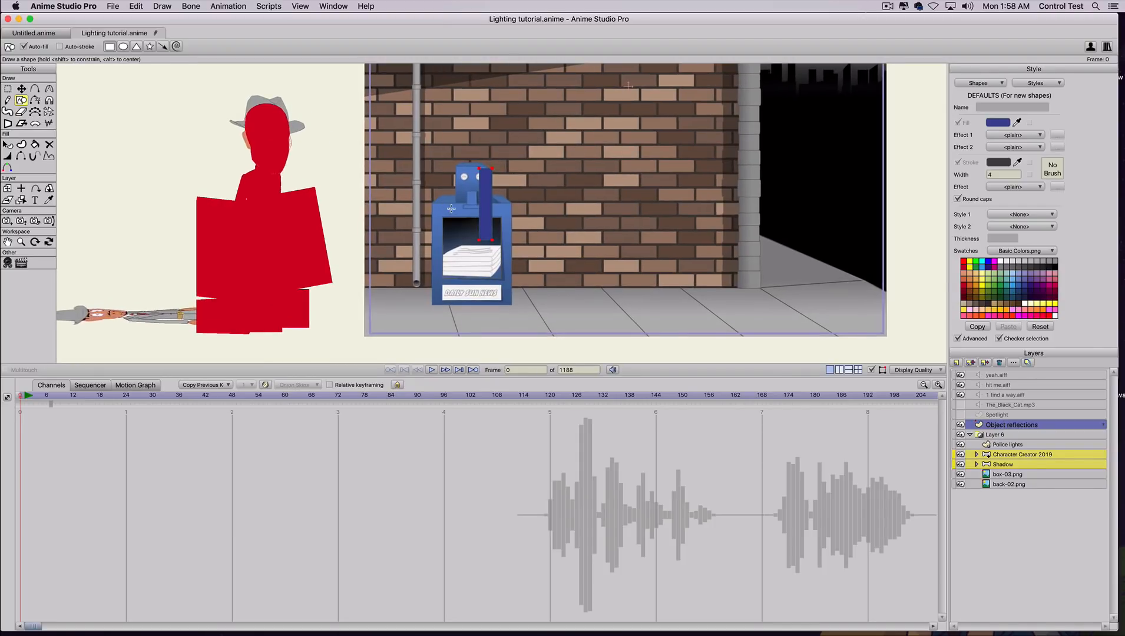
scroll(452, 209, "up", 2)
scroll(462, 230, "up", 2)
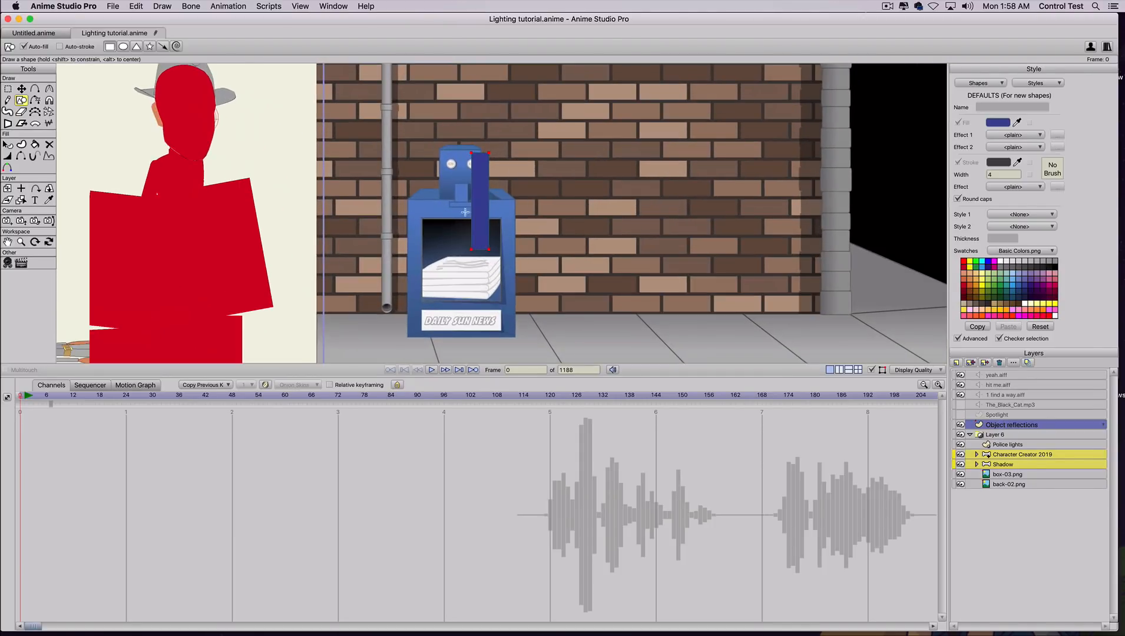
key("t")
mouse_move(477, 155)
left_mouse_down()
mouse_move(465, 146)
mouse_move(476, 147)
left_mouse_up()
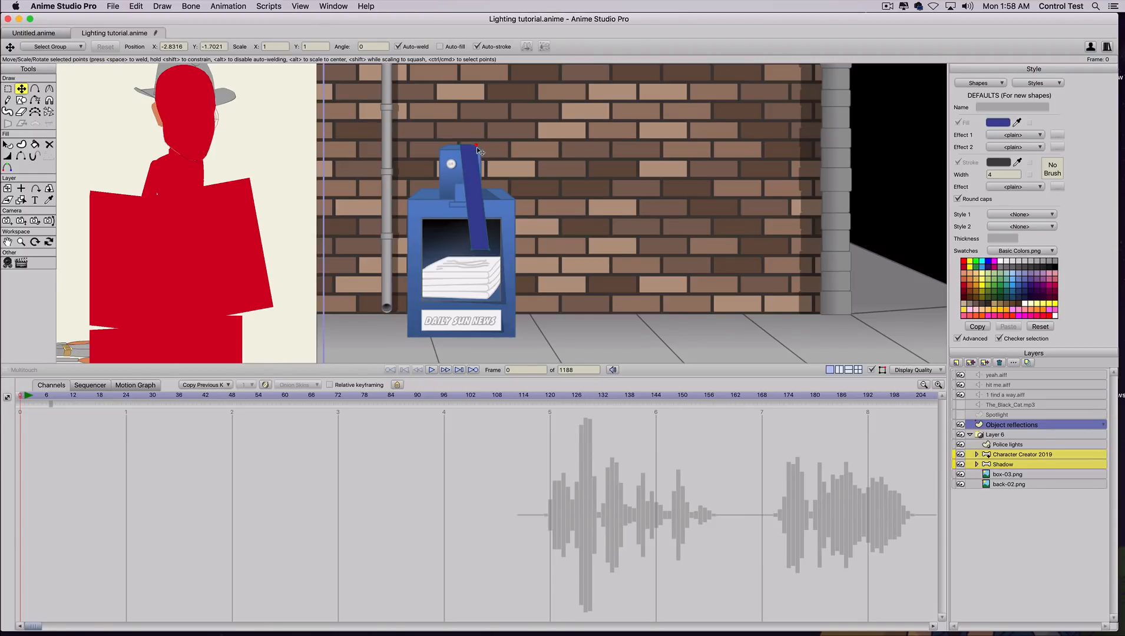
key("a")
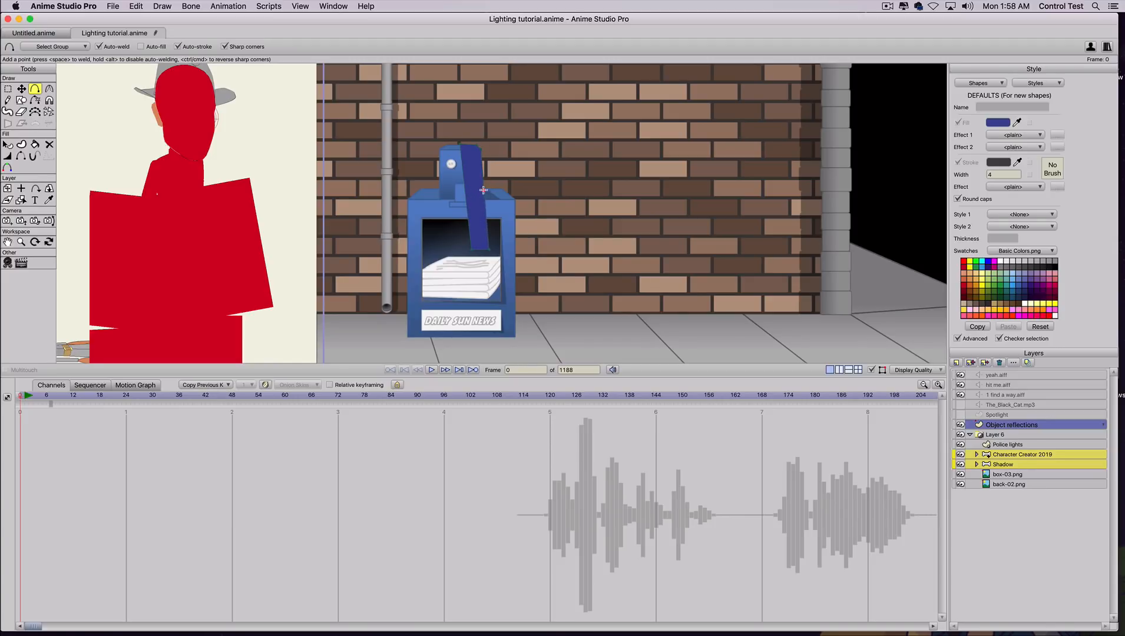
left_click_drag(483, 190, 503, 186)
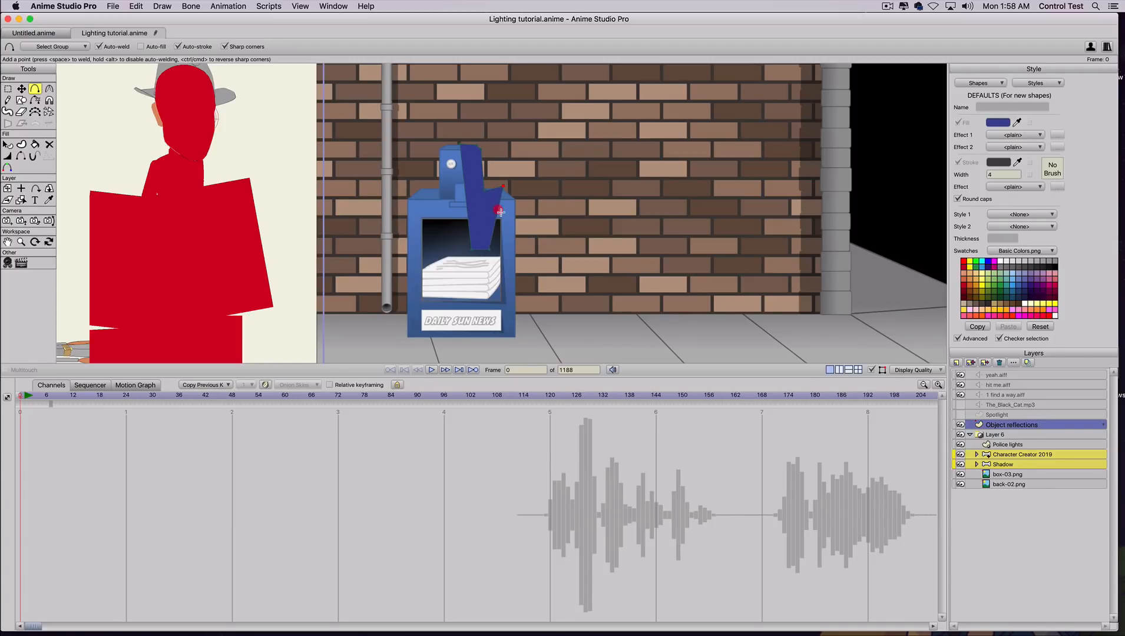
- Extend the shape to the newspaper box's lower right corner and add a point so it follows the box's right edge
key("t")
left_click_drag(495, 250, 516, 338)
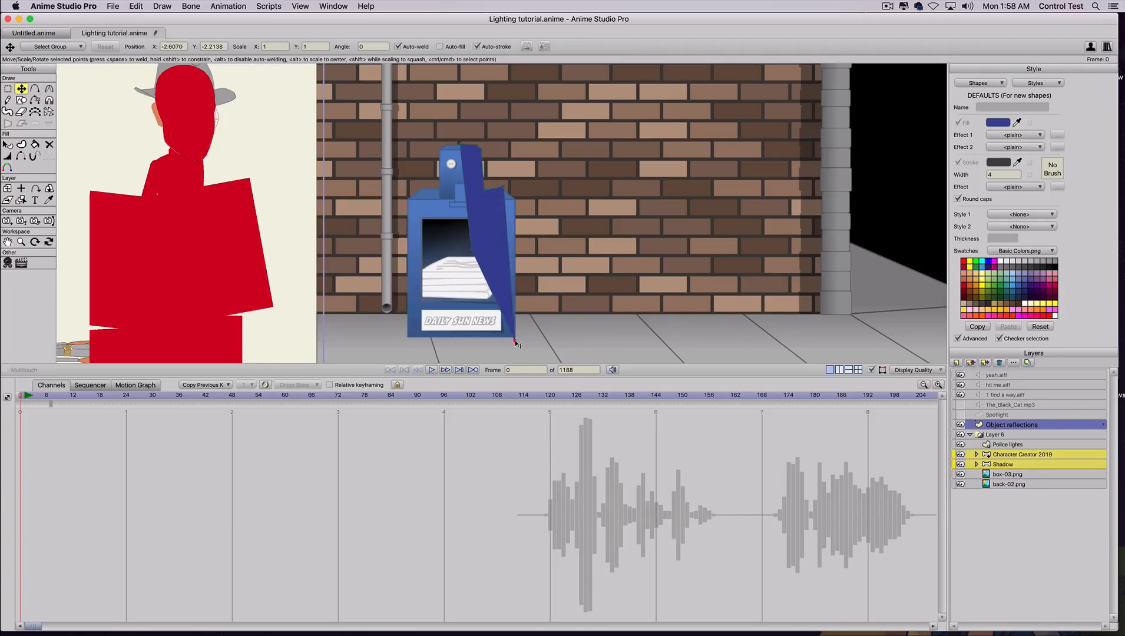
key("a")
mouse_move(506, 207)
left_mouse_down()
mouse_move(514, 200)
mouse_move(502, 189)
left_mouse_up()
key("t")
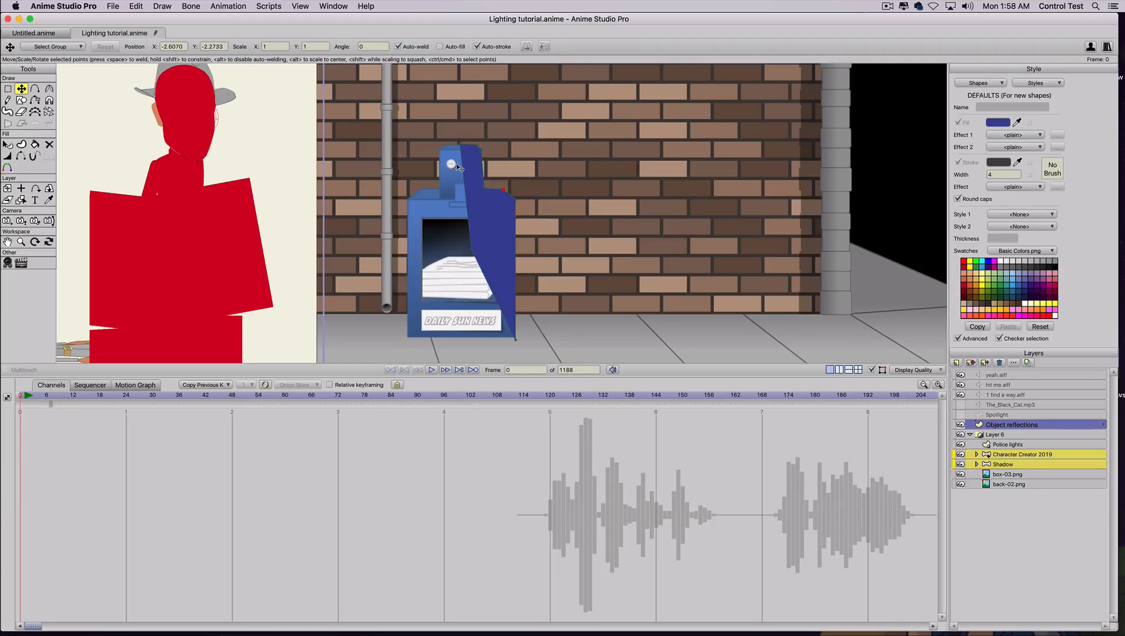
- Draw one filled rectangle over the wall's right corner column and a thin one along the right side of the drainpipe
scroll(387, 161, "down", 1)
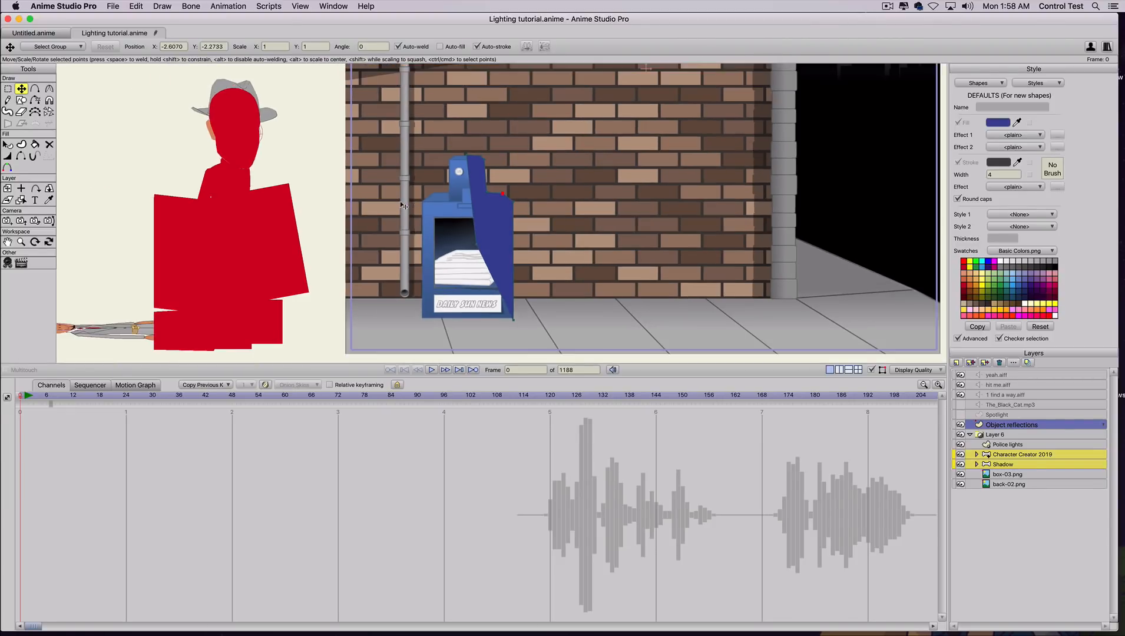
scroll(408, 166, "down", 1)
key("s")
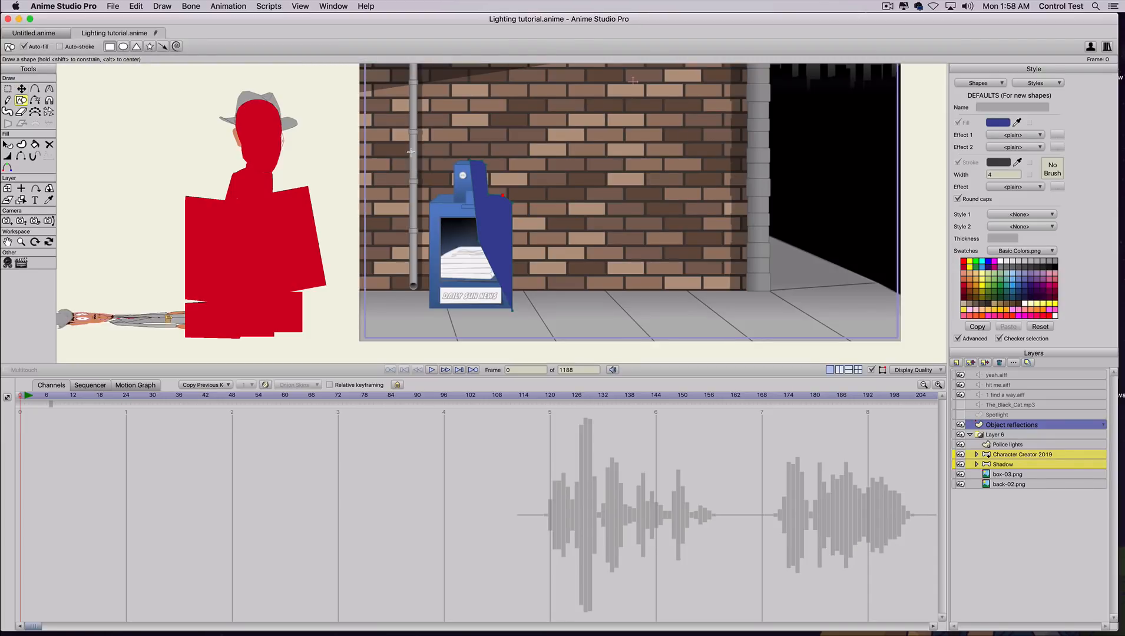
left_click_drag(693, 153, 555, 177)
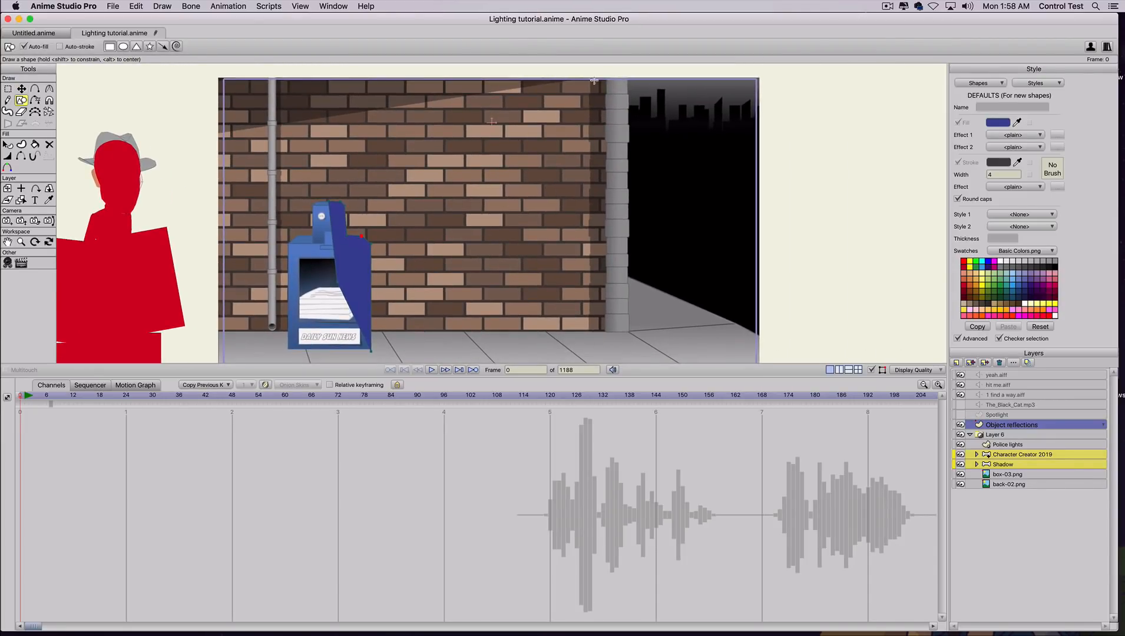
left_click_drag(582, 77, 629, 332)
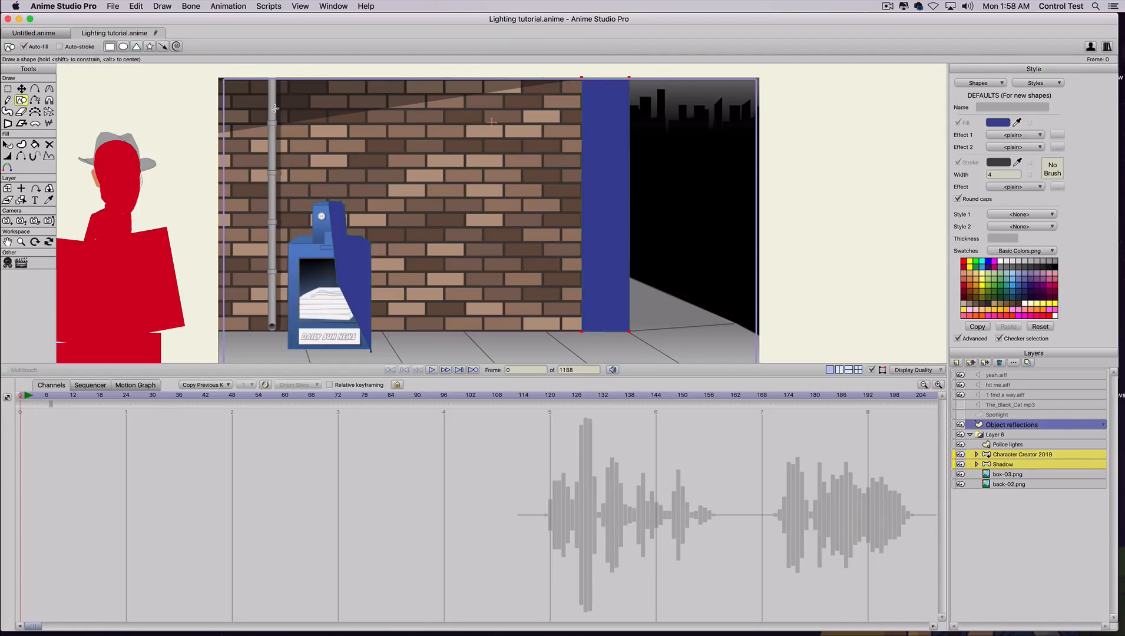
left_click_drag(271, 78, 275, 331)
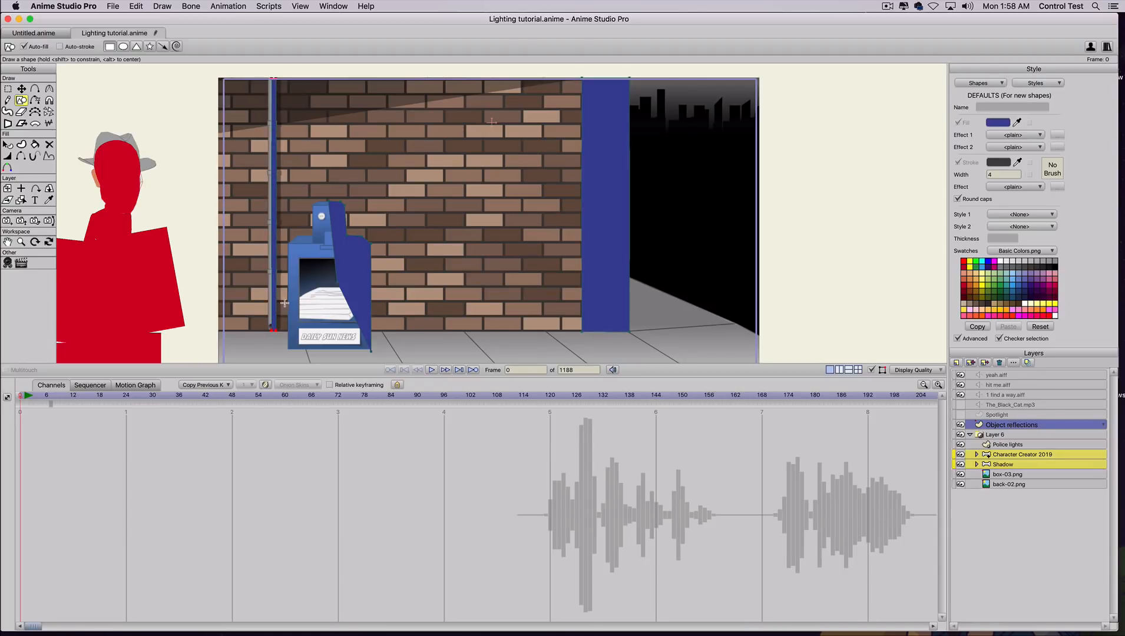
scroll(279, 299, "down", 1)
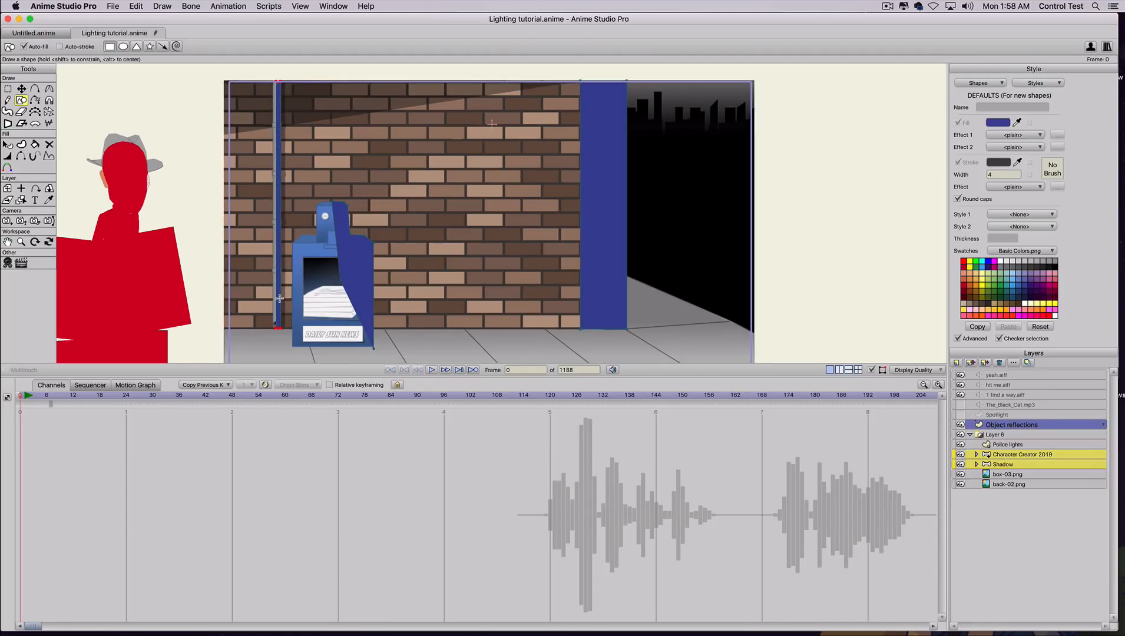
- Move Object reflections into Layer 6 above Police lights and keep its layer masking set to Mask this layer
left_click(1011, 434)
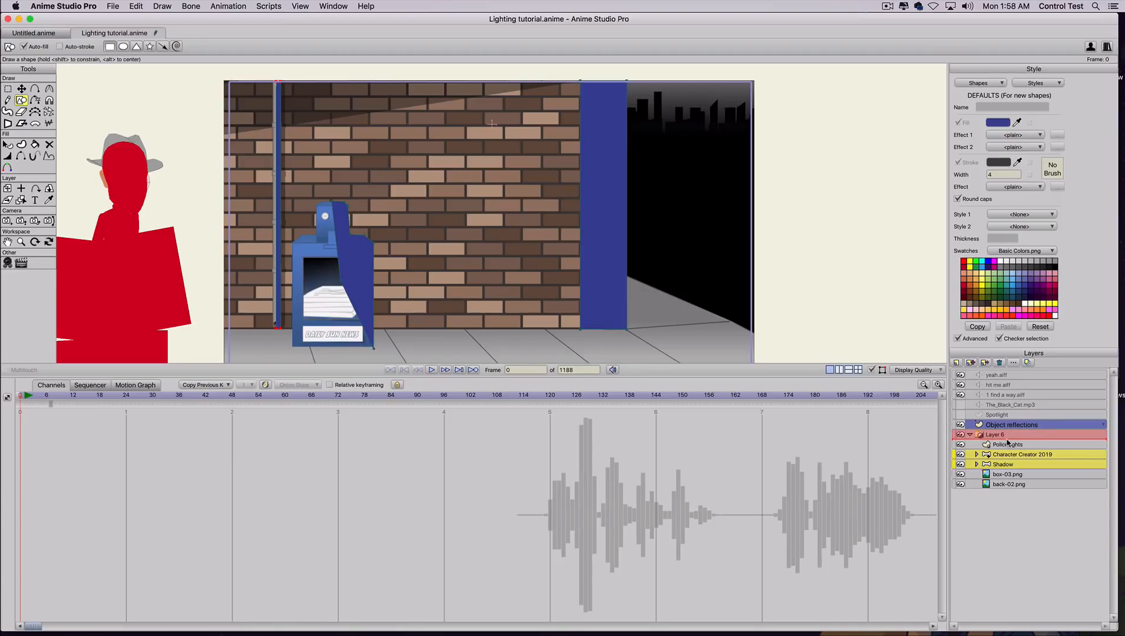
left_click_drag(1009, 446, 1009, 445)
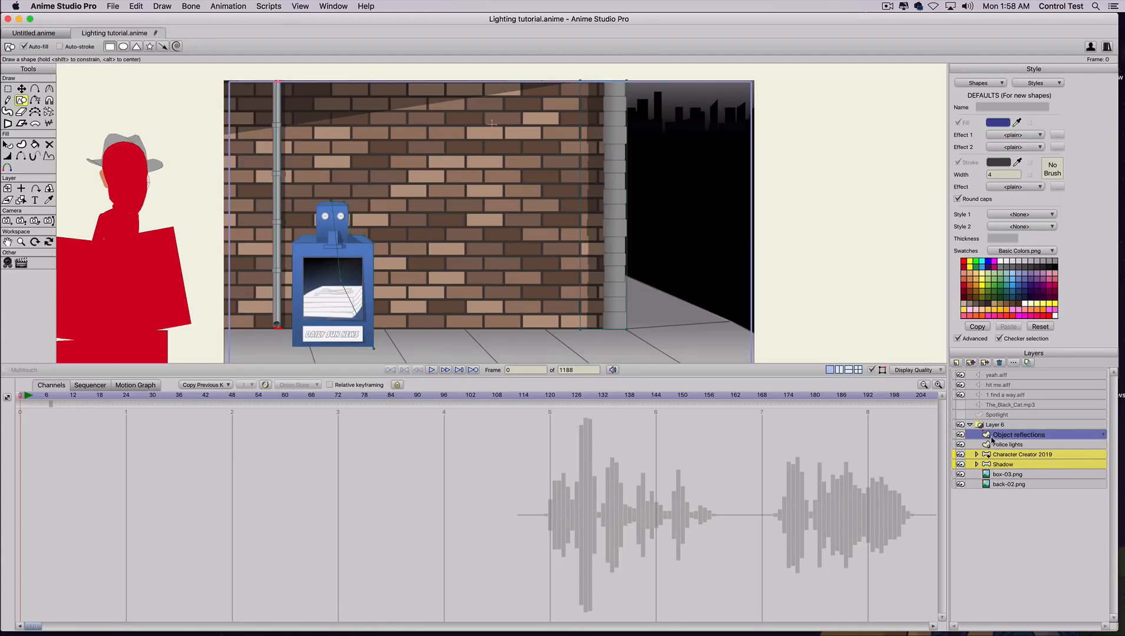
double_click(1028, 437)
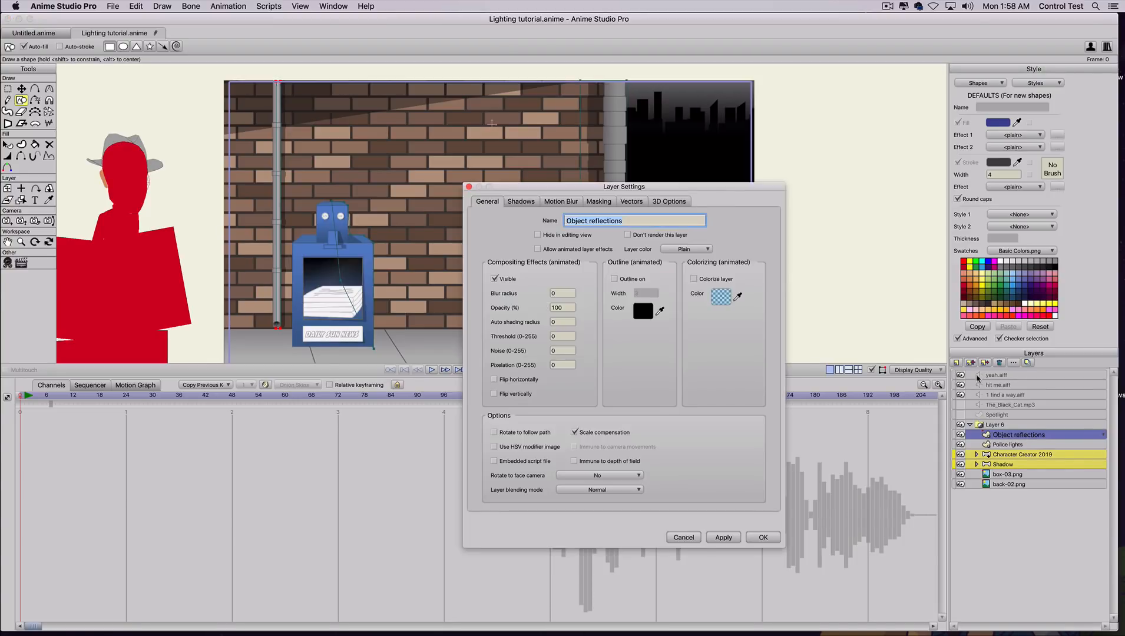
left_click(602, 204)
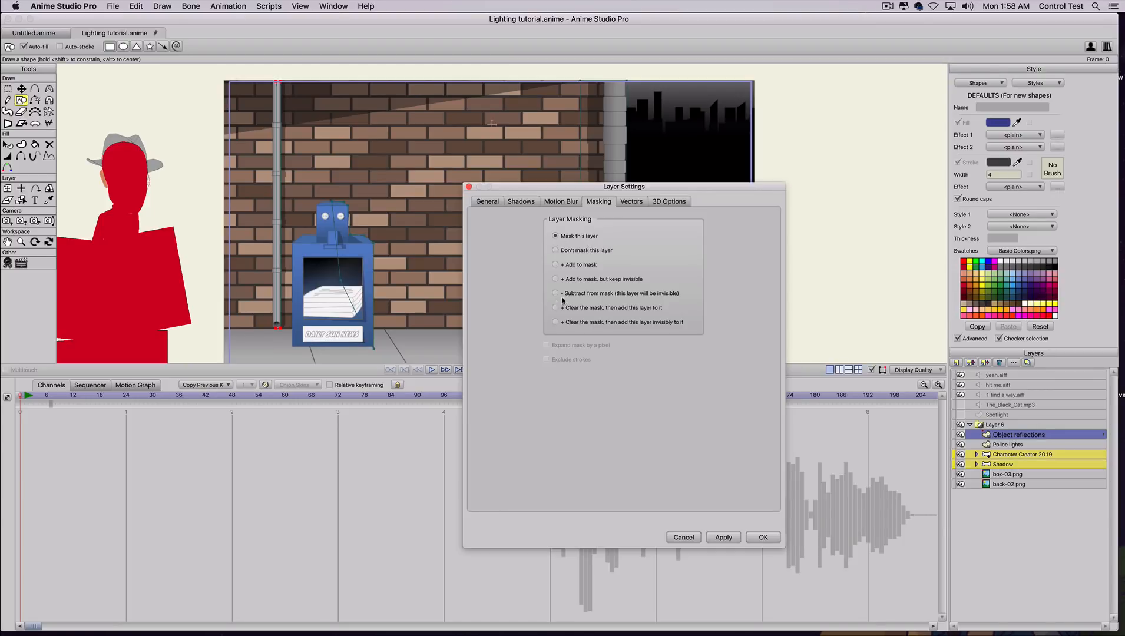
left_click(683, 538)
left_click(724, 538)
left_click(763, 538)
- Scrub to frame 69 to check how the reflection shapes are masked on the character beside the newspaper box
left_click(231, 396)
left_click_drag(291, 402, 324, 406)
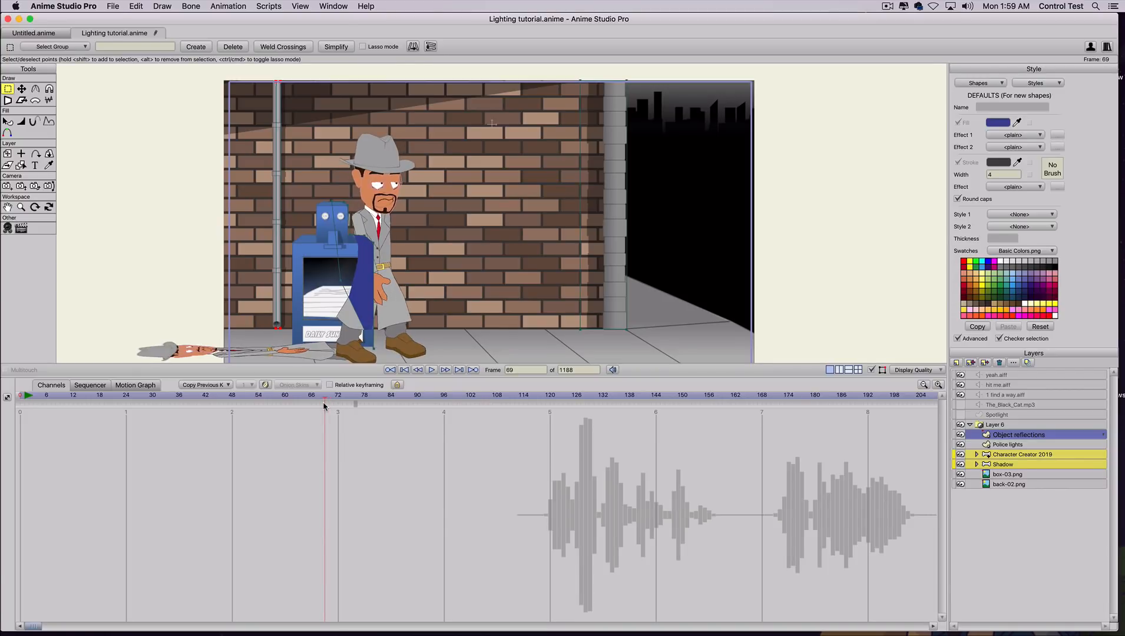
- Render previews of frames 69 and 94 to check the masked reflections and police lights on the character
key("super+r")
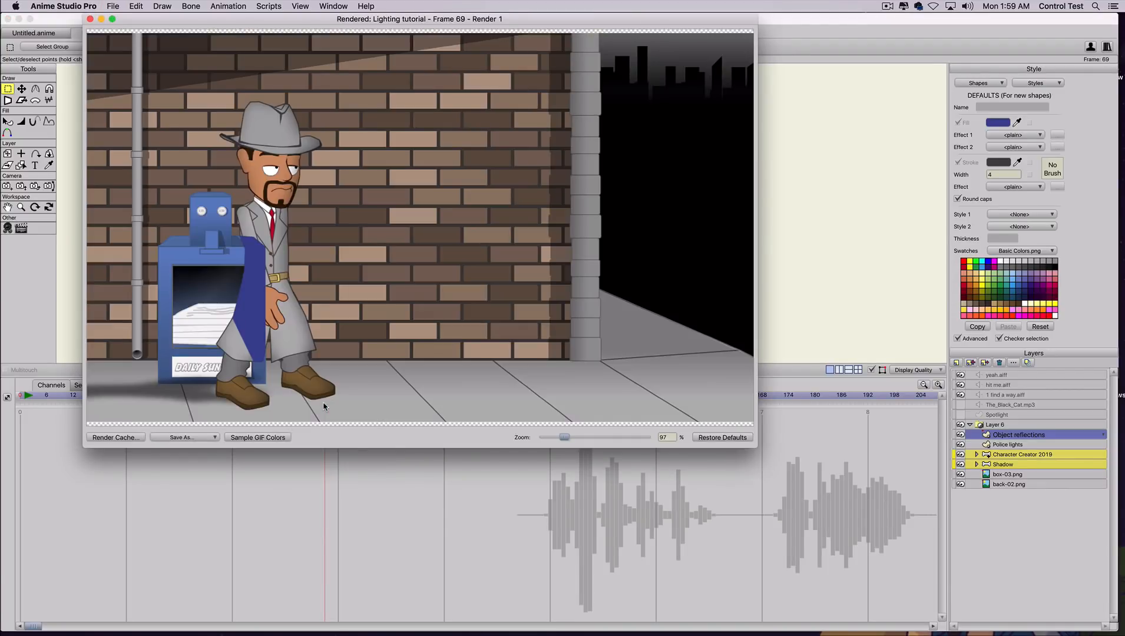
left_click(90, 19)
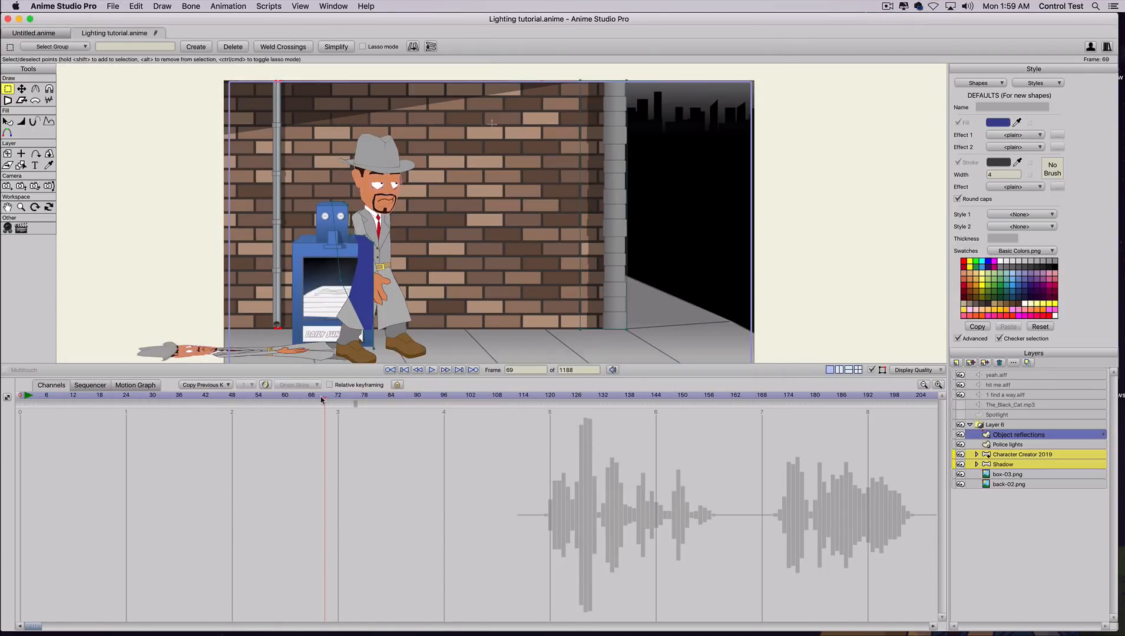
left_click_drag(322, 400, 437, 399)
key("super+r")
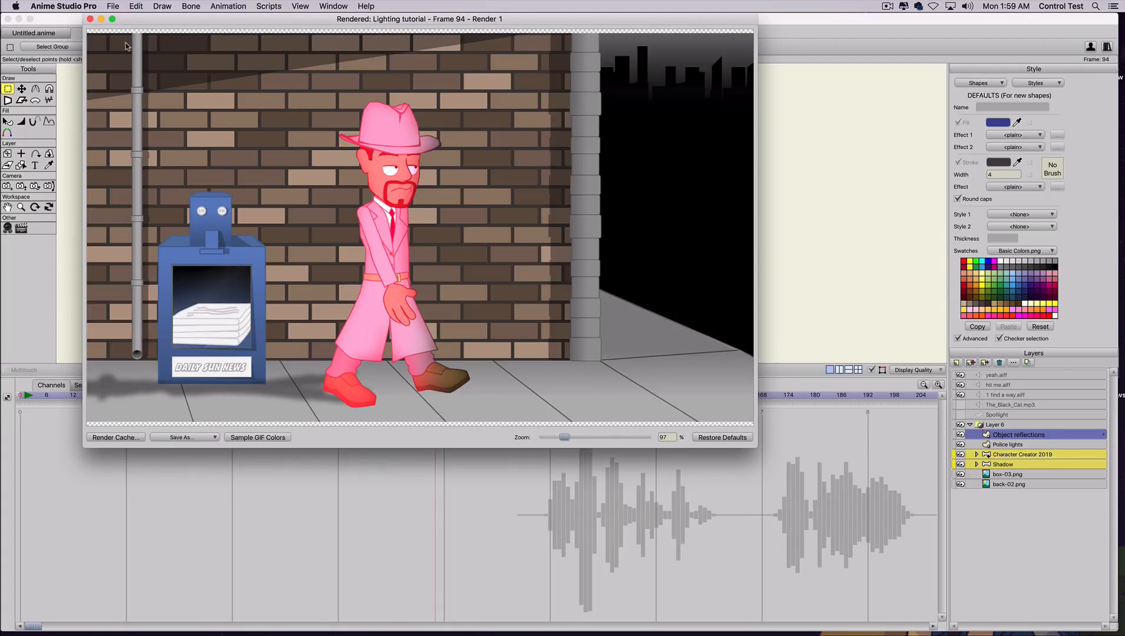
left_click(90, 19)
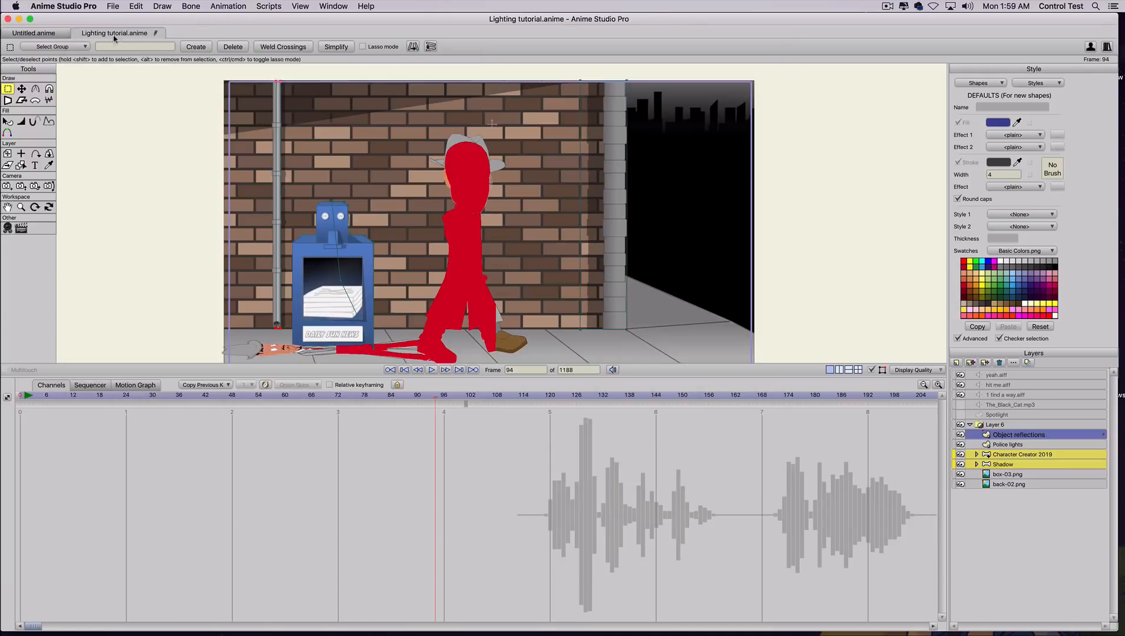
- Try the Add to mask setting on the Object reflections layer and render a preview of frame 94
right_click(1015, 437)
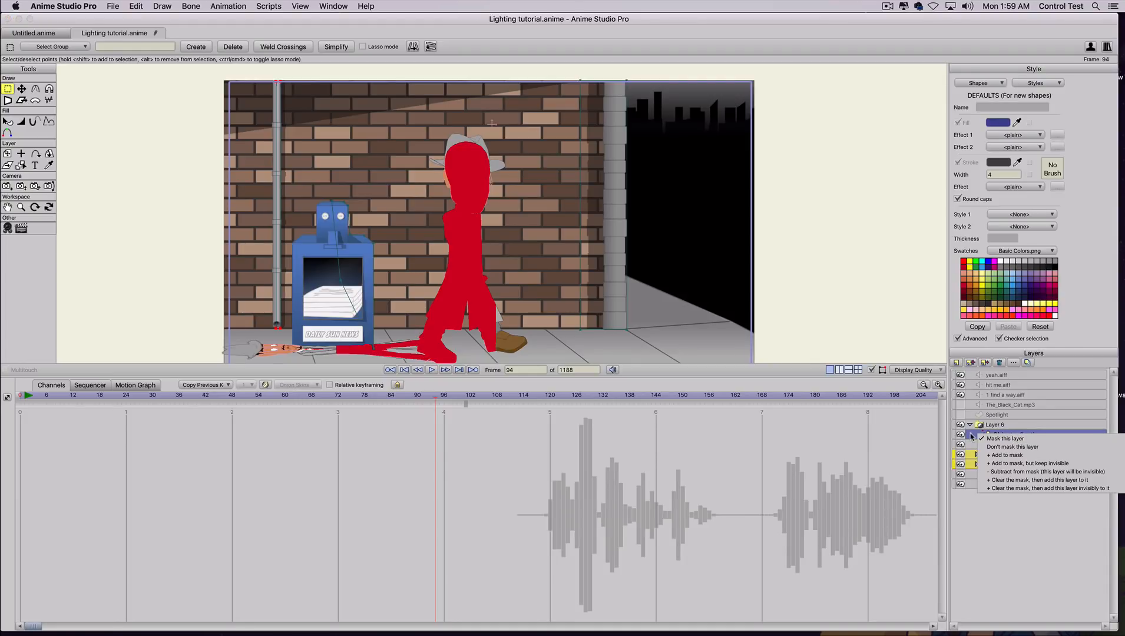
left_click(992, 438)
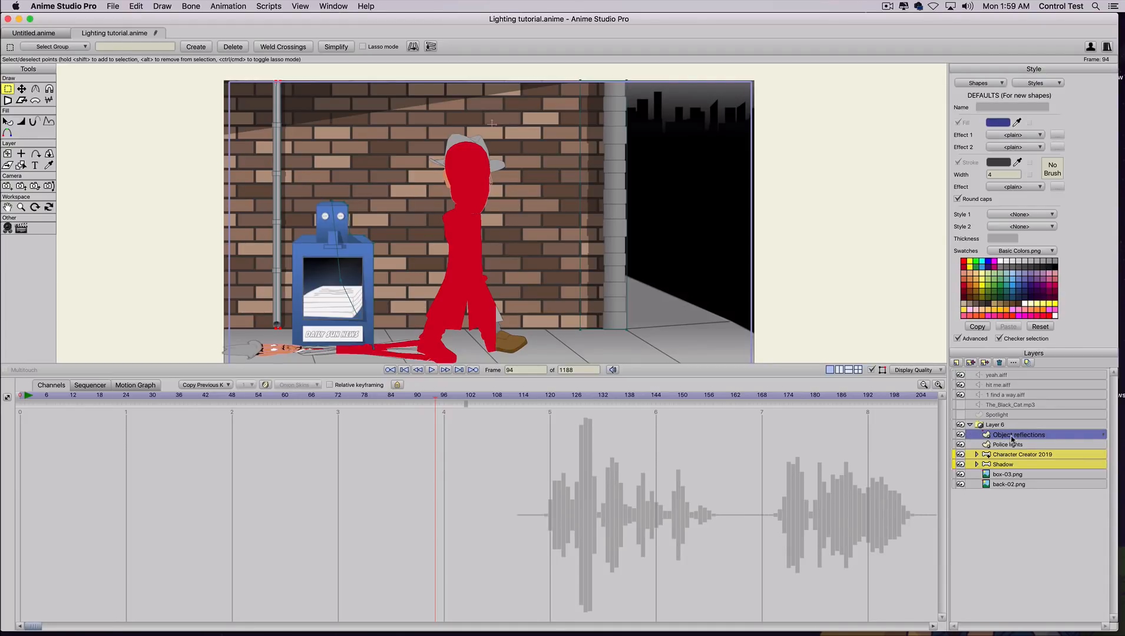
double_click(1012, 439)
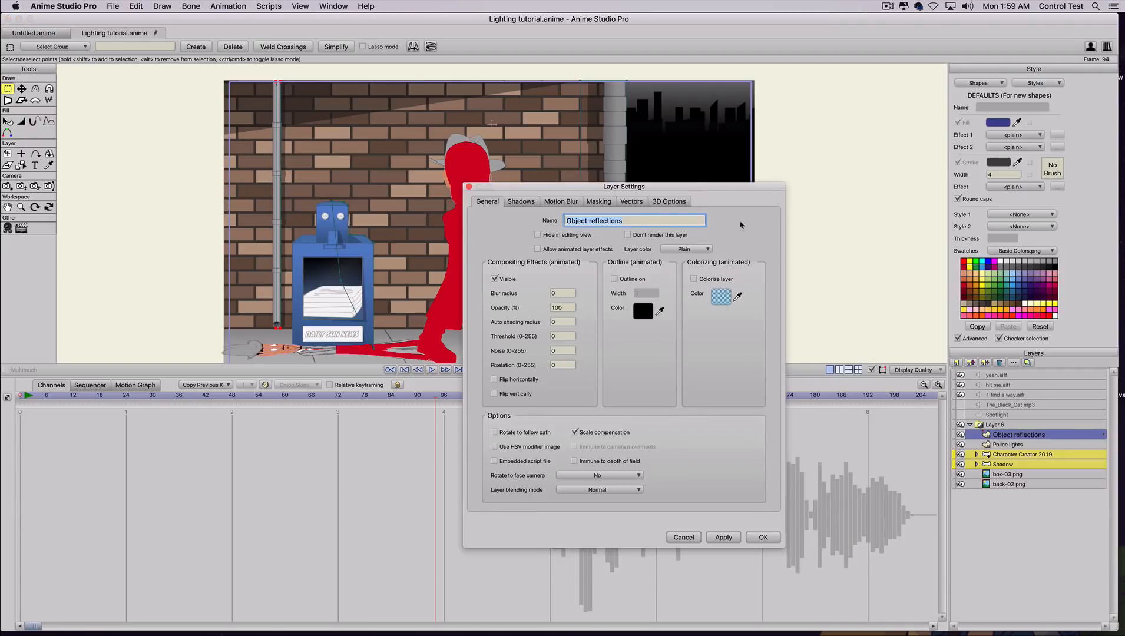
left_click(600, 201)
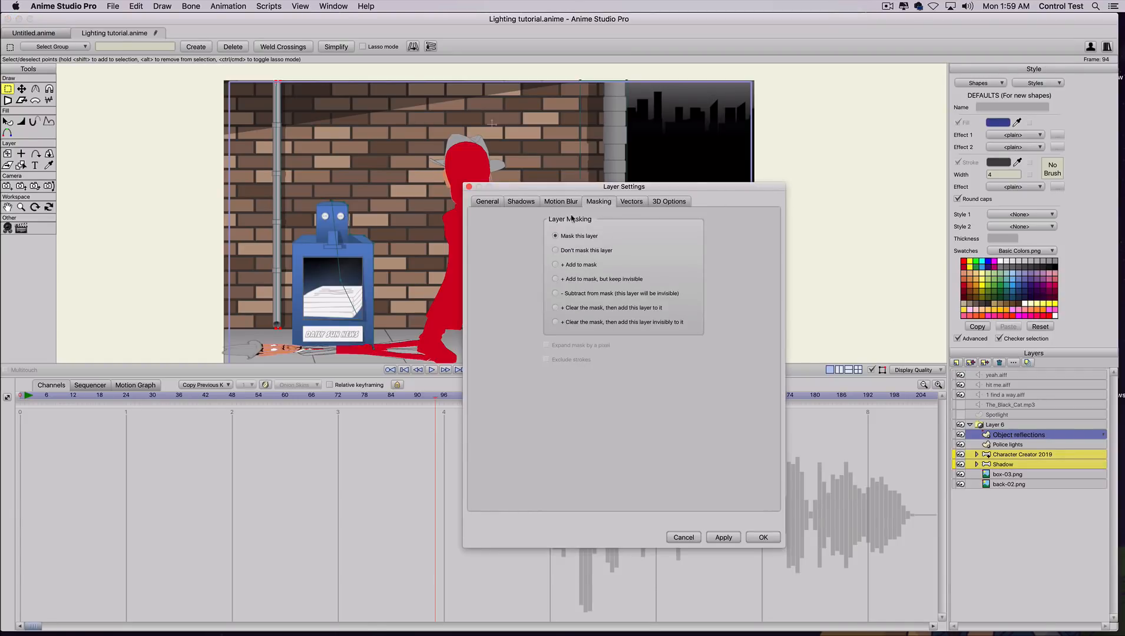
left_click(555, 266)
left_click(723, 537)
left_click(763, 538)
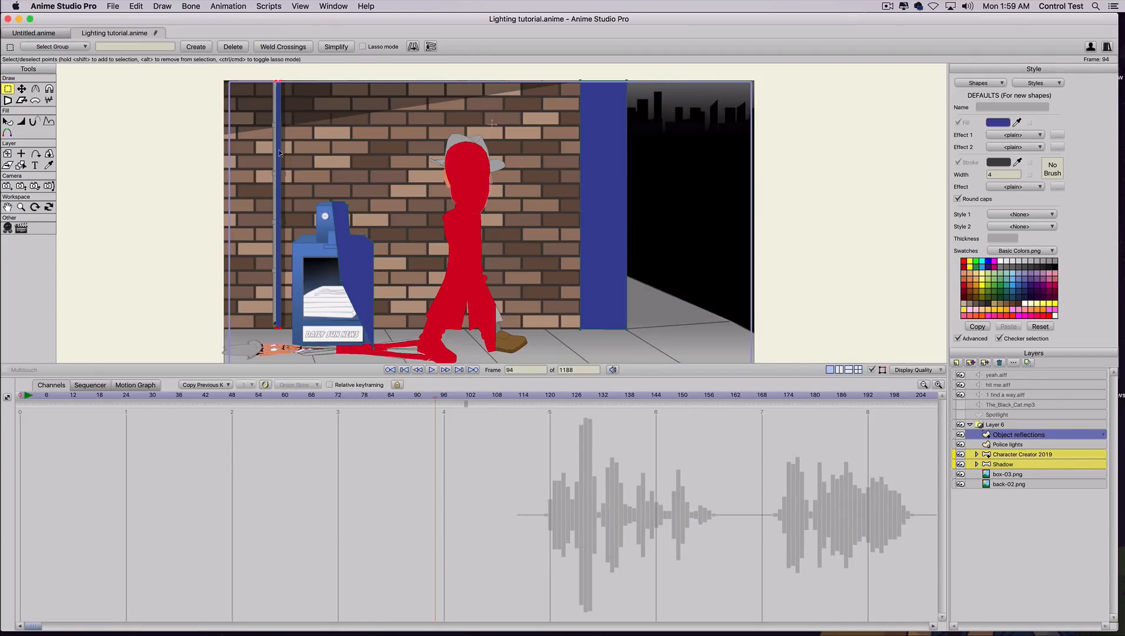
key("super+r")
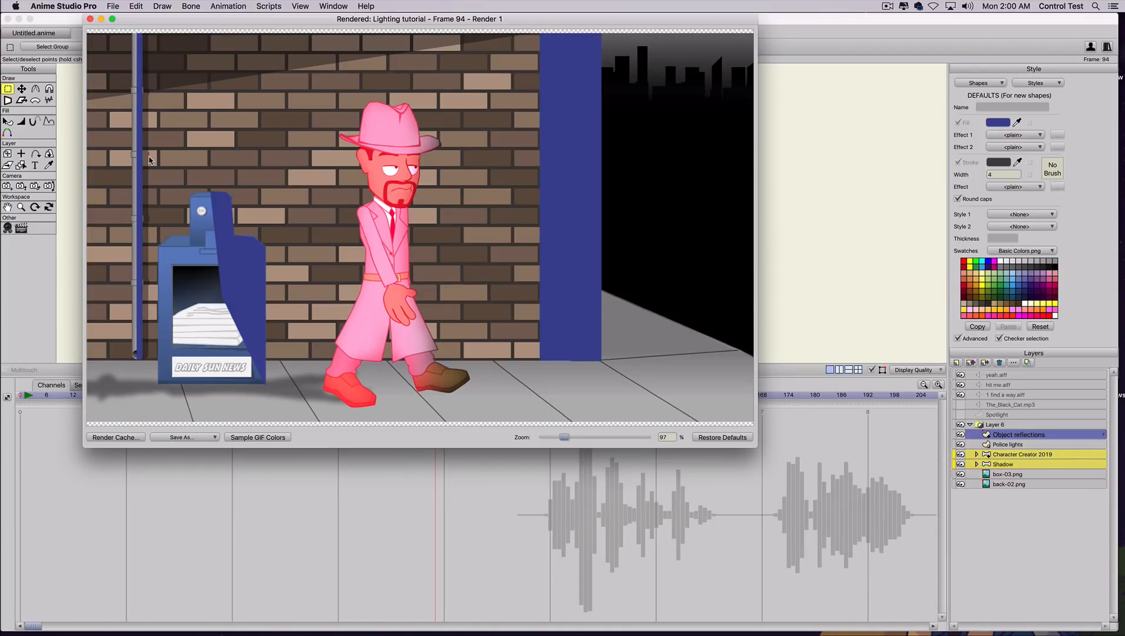
left_click(89, 20)
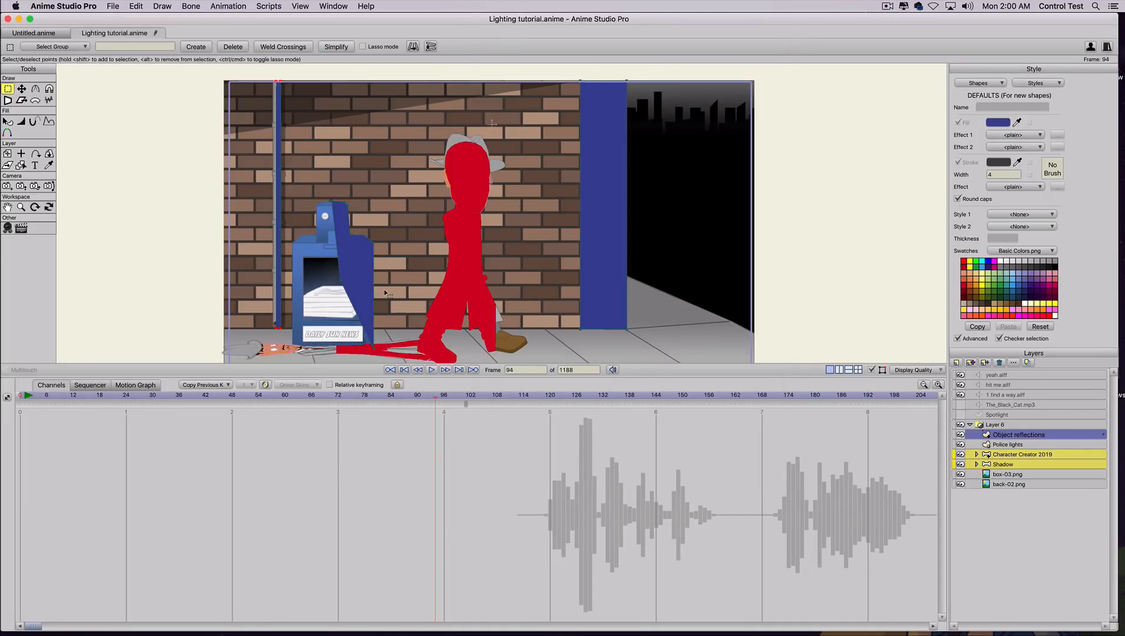
- Set the layer masking of Object reflections to Add to mask, but keep invisible
double_click(1020, 434)
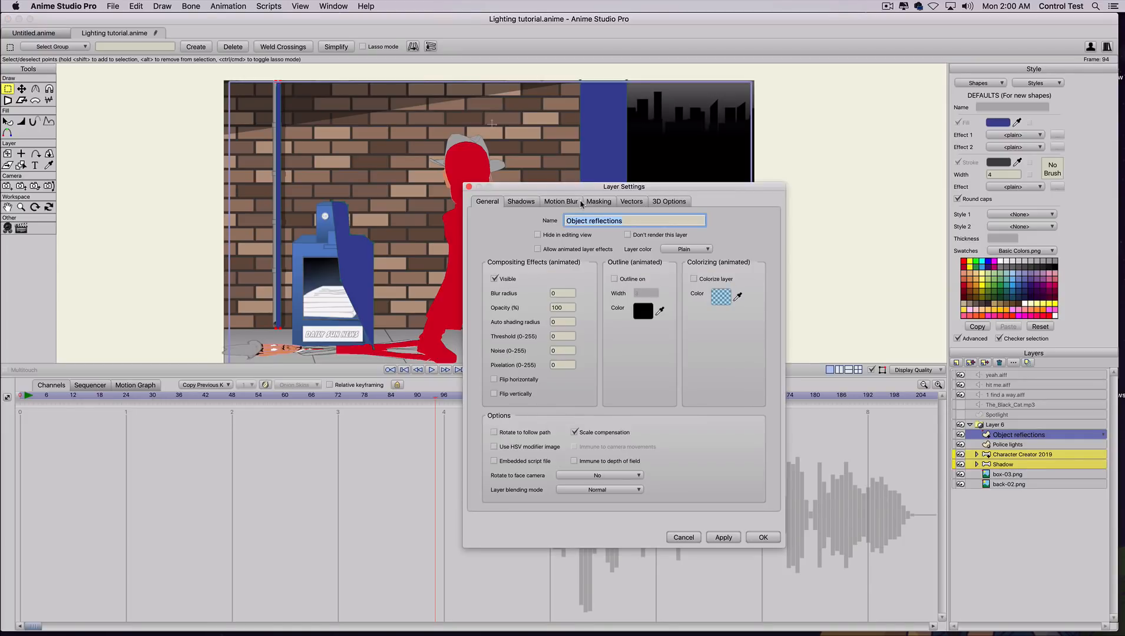
left_click(599, 201)
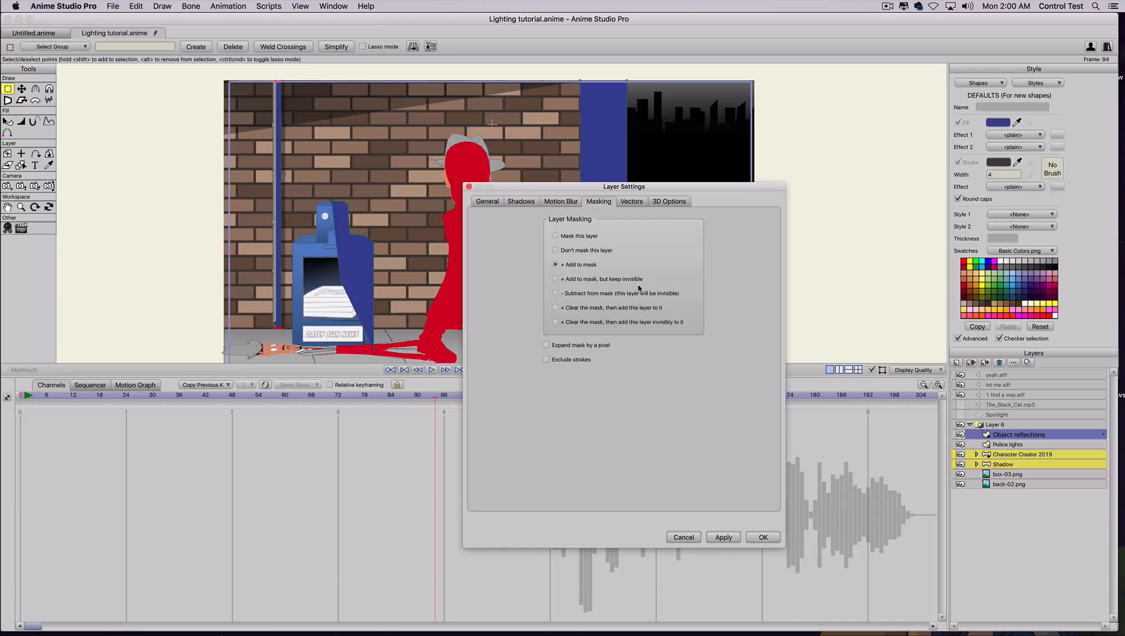
left_click(555, 279)
left_click(724, 538)
left_click(764, 537)
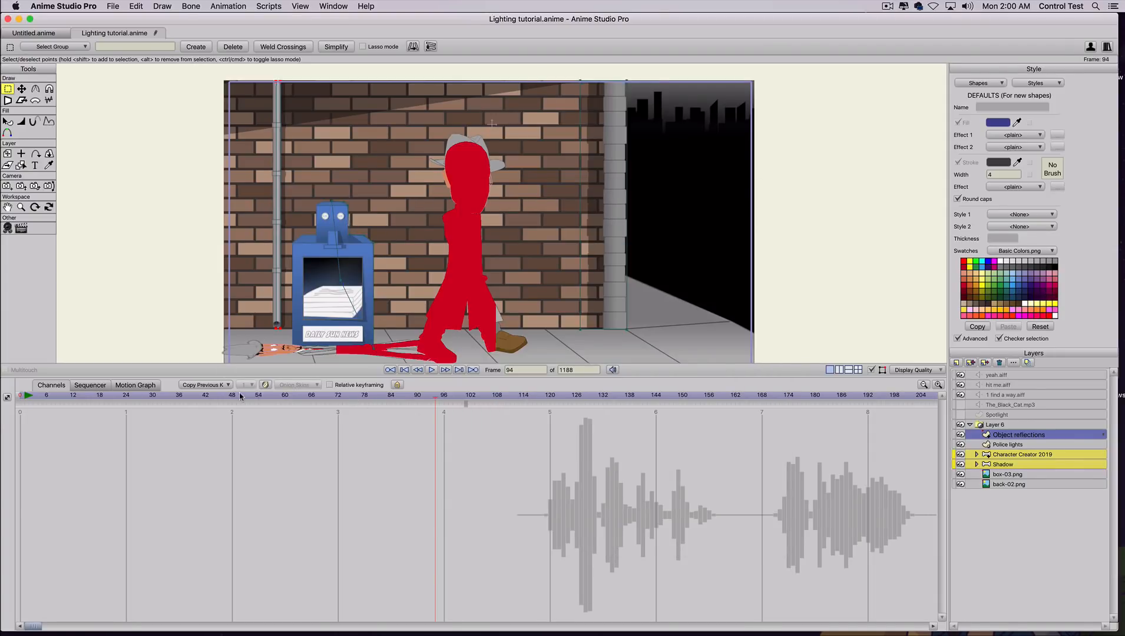
- Render previews of frames 106 and 129 to check how the lights fall on the newspaper box and drainpipe
left_click_drag(240, 397, 488, 423)
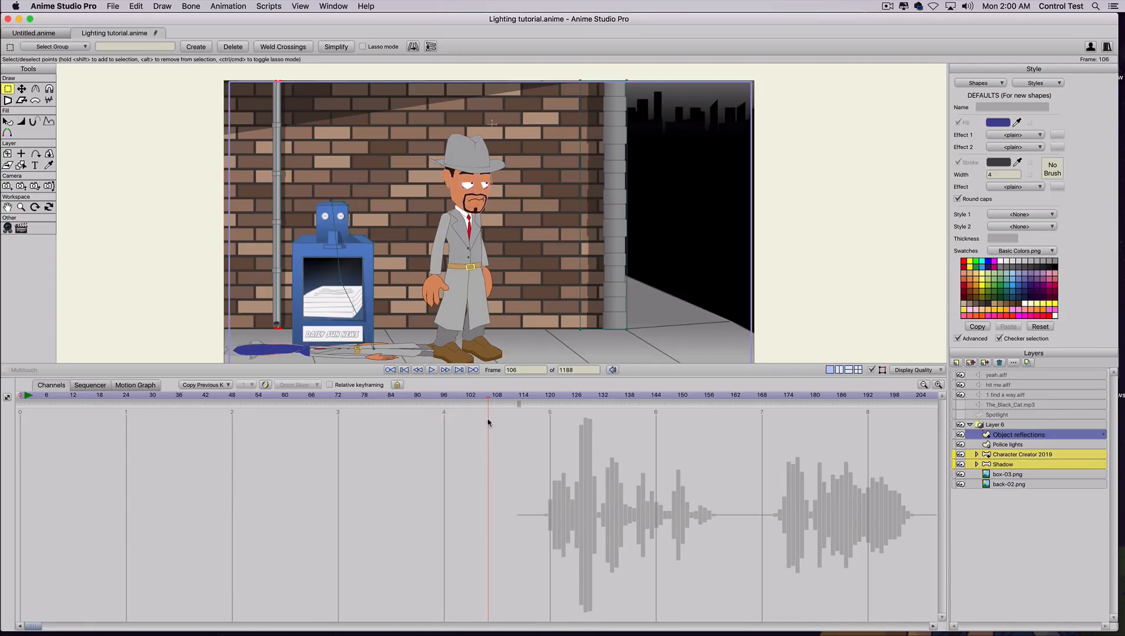
key("super+r")
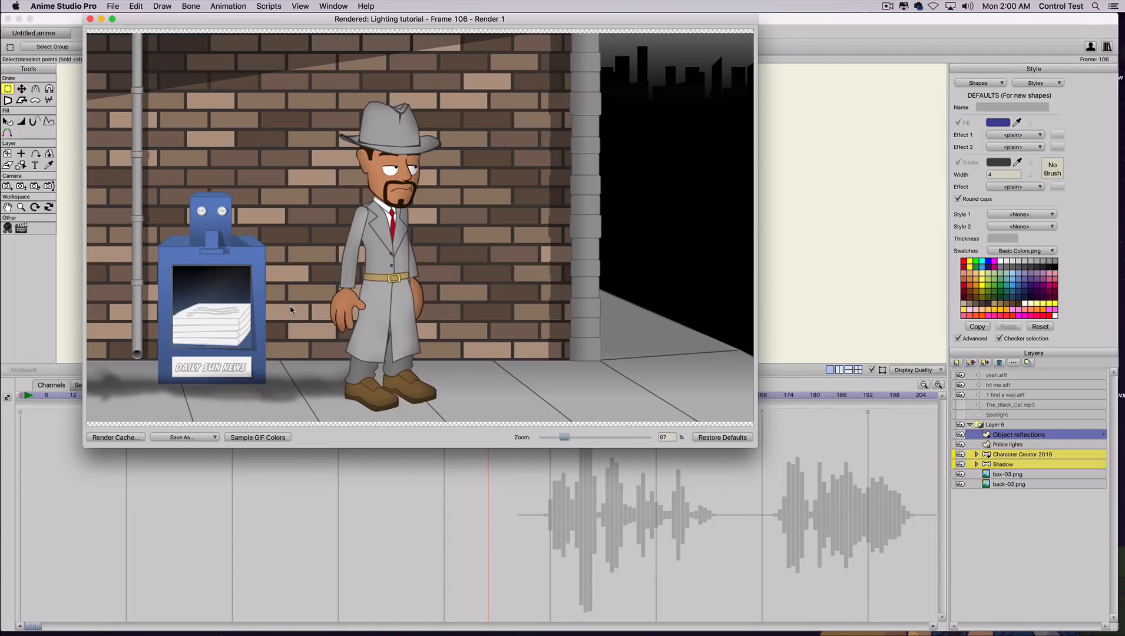
left_click(90, 19)
left_click_drag(229, 395, 368, 396)
left_click_drag(487, 401, 589, 398)
key("super+r")
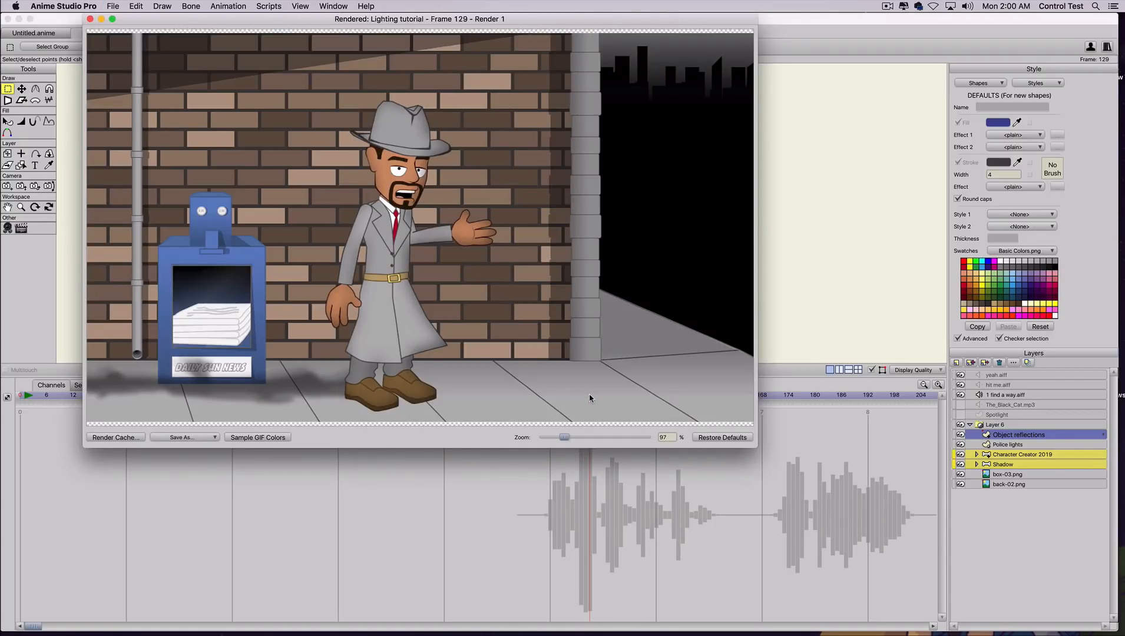
left_click(89, 19)
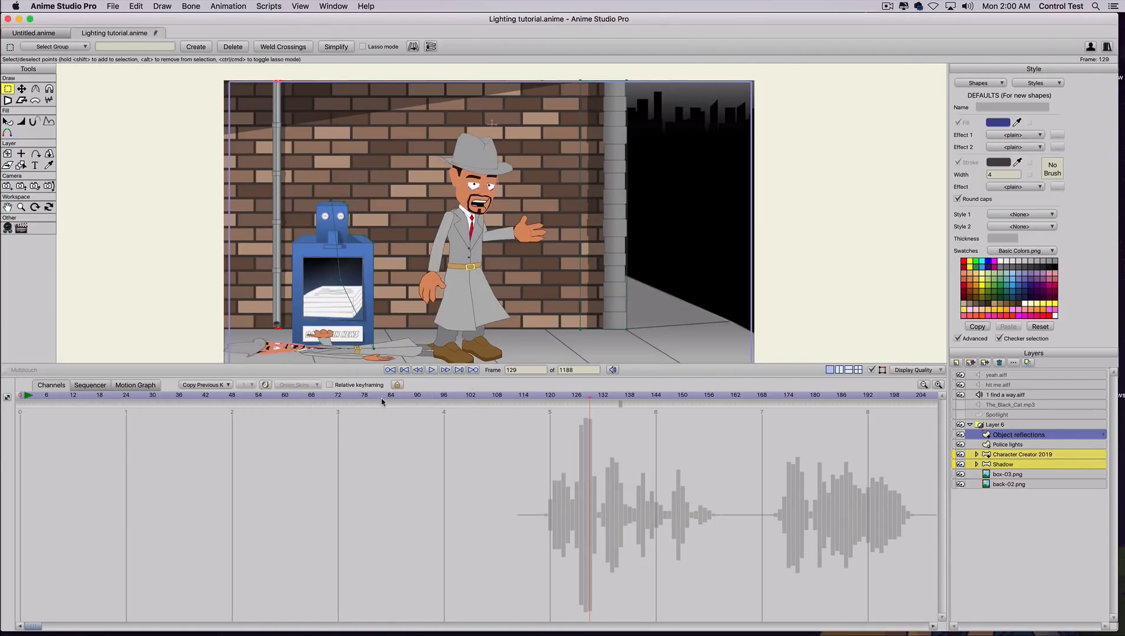
left_click_drag(382, 400, 490, 399)
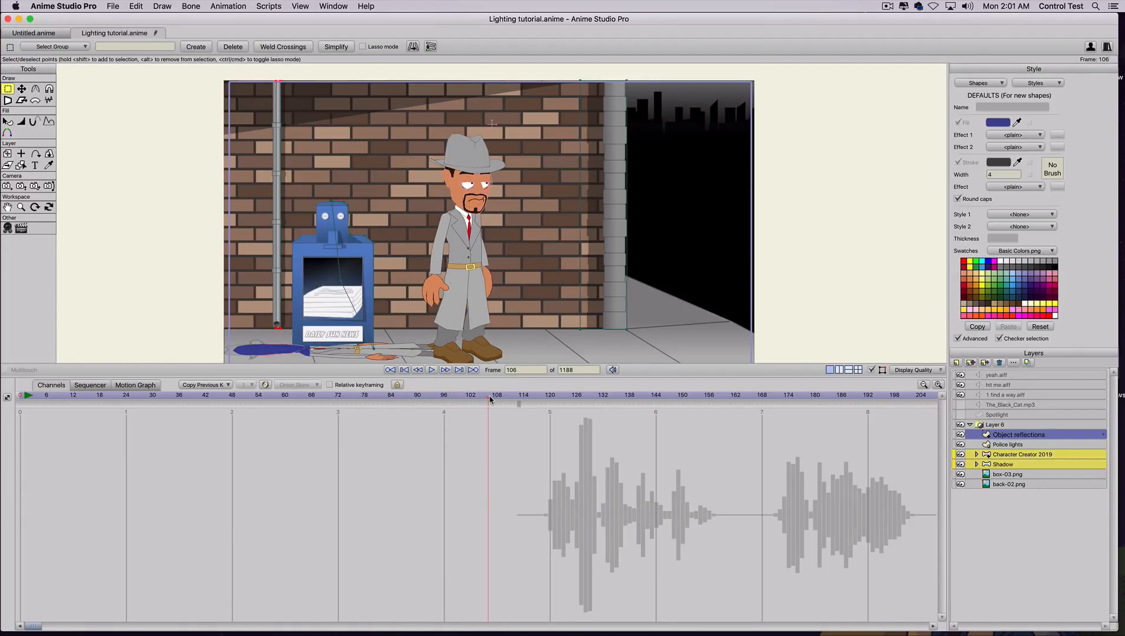
key("super+r")
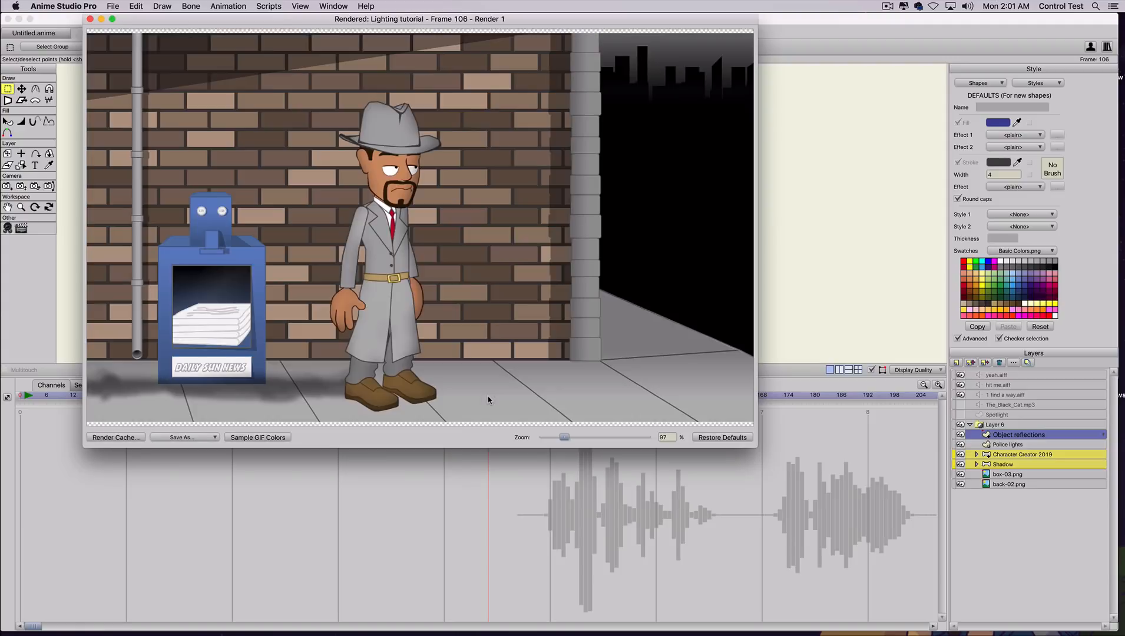
left_click(90, 18)
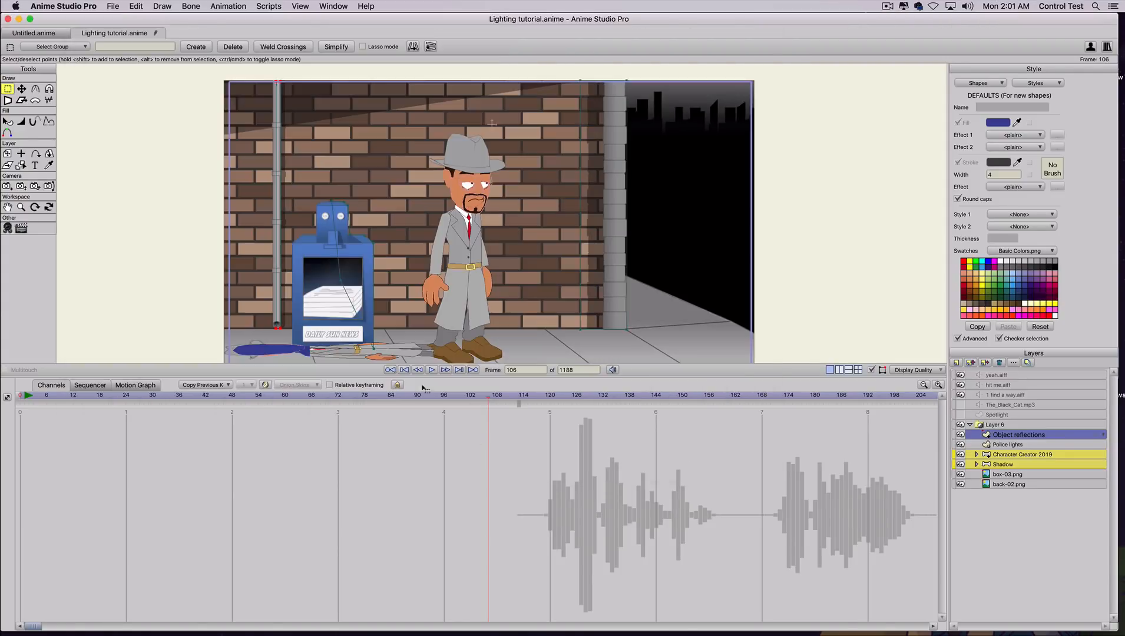
- Move Object reflections below Police lights in Layer 6 and render a preview of frame 111
left_click_drag(407, 396, 511, 399)
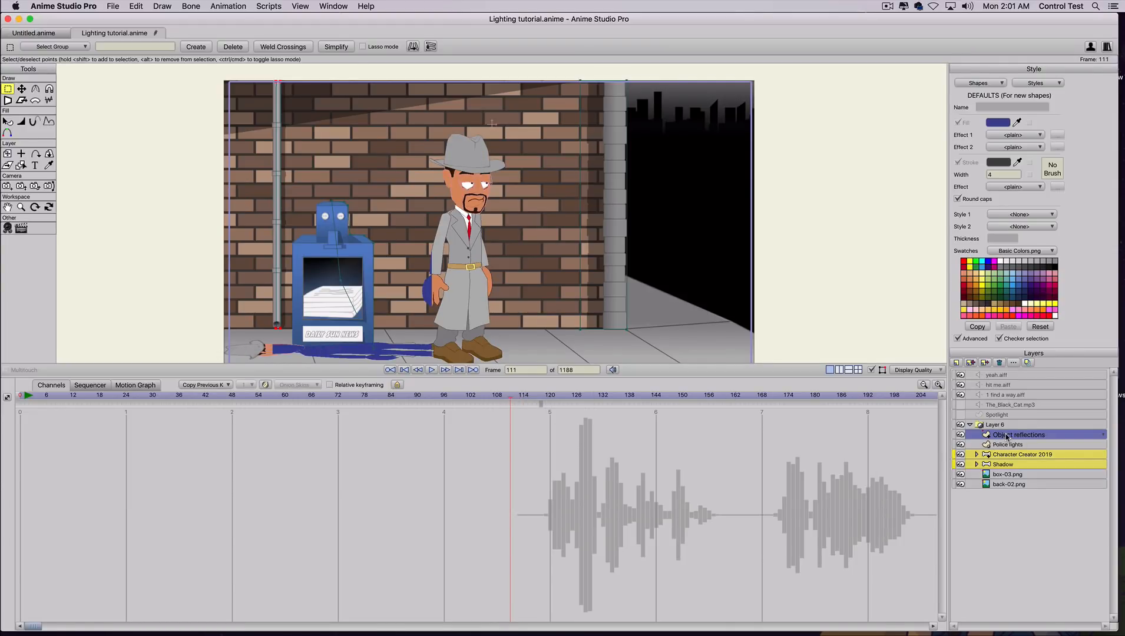
left_click_drag(1007, 437, 1005, 449)
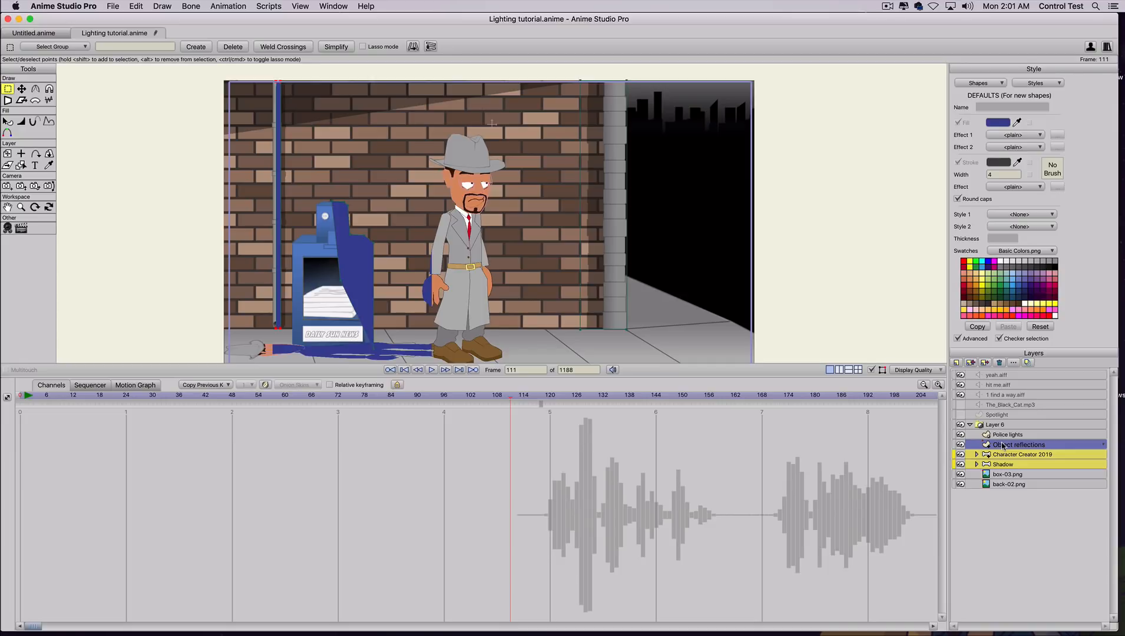
key("super+r")
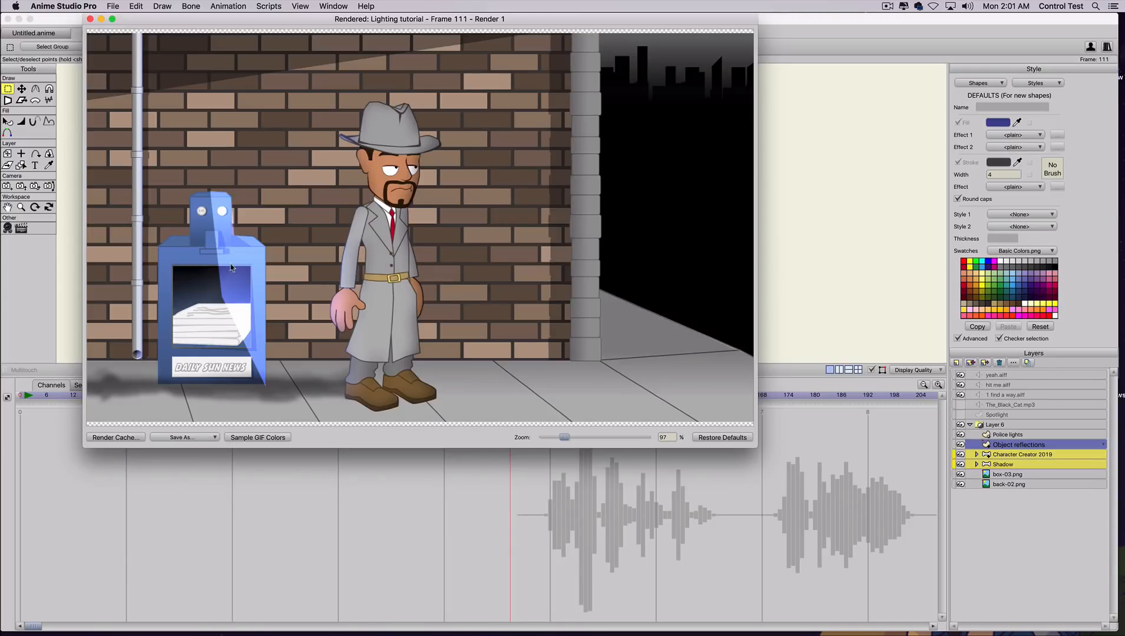
left_click(89, 19)
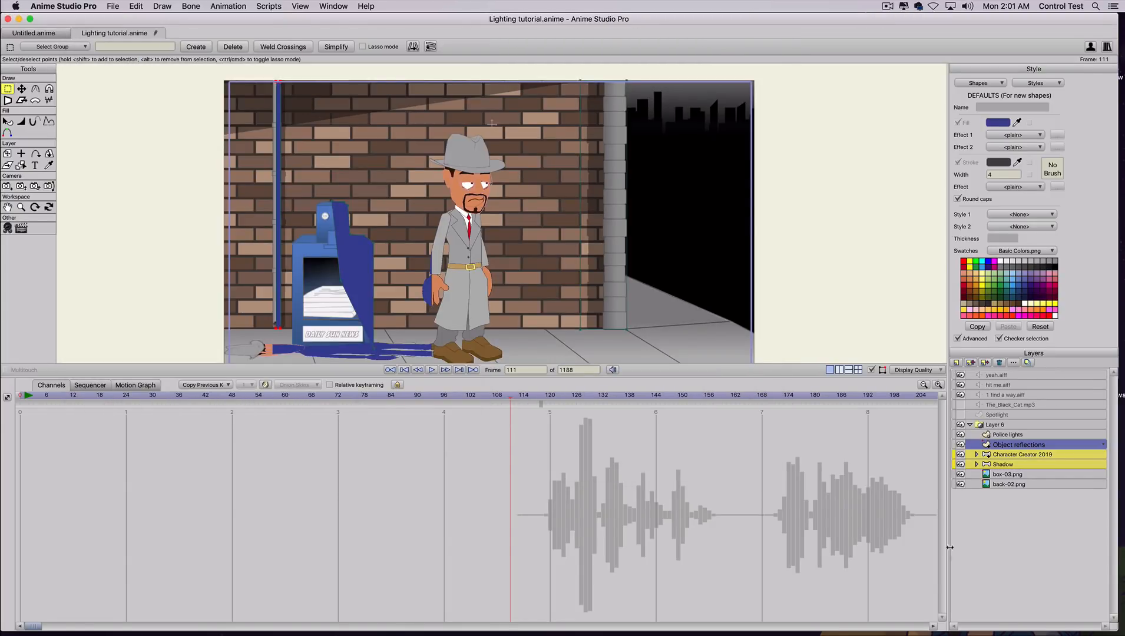
- Apply a blur radius to the Object reflections layer
double_click(1009, 443)
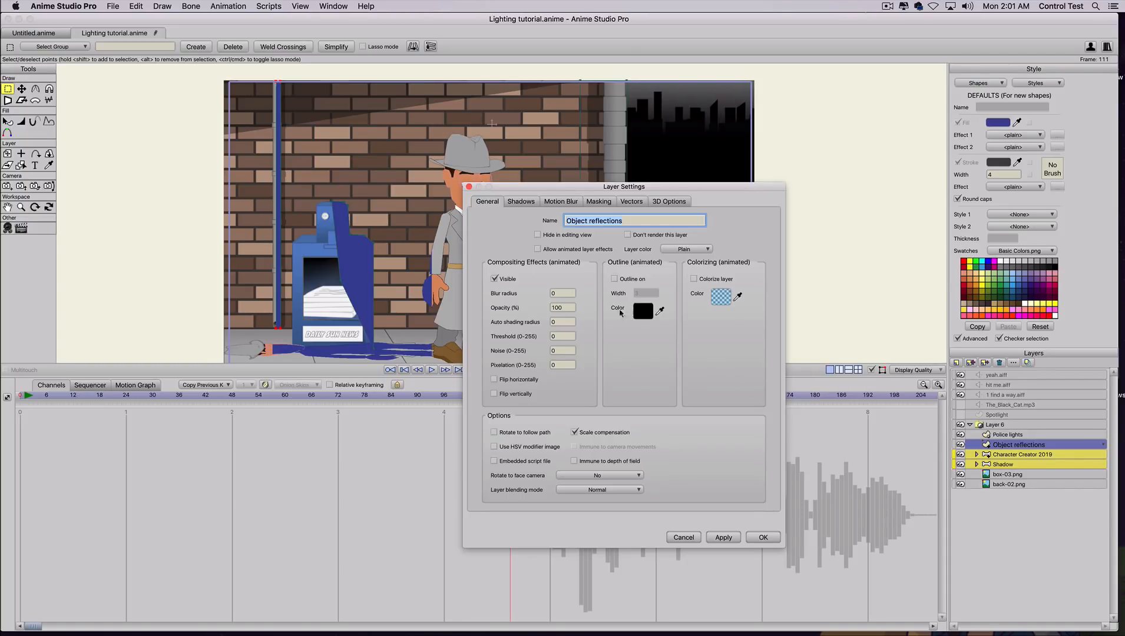
key("Tab")
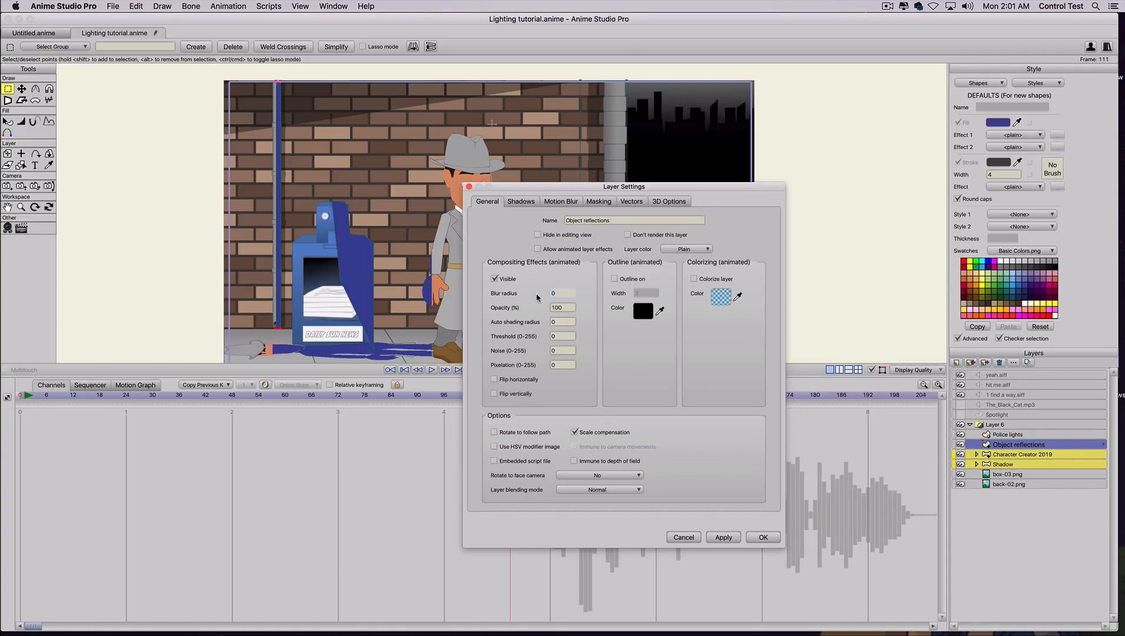
left_click(761, 539)
- Scrub through frames 88 to 101 and render frame 93 to check the blurred reflection on the newspaper box
left_click_drag(39, 399, 408, 393)
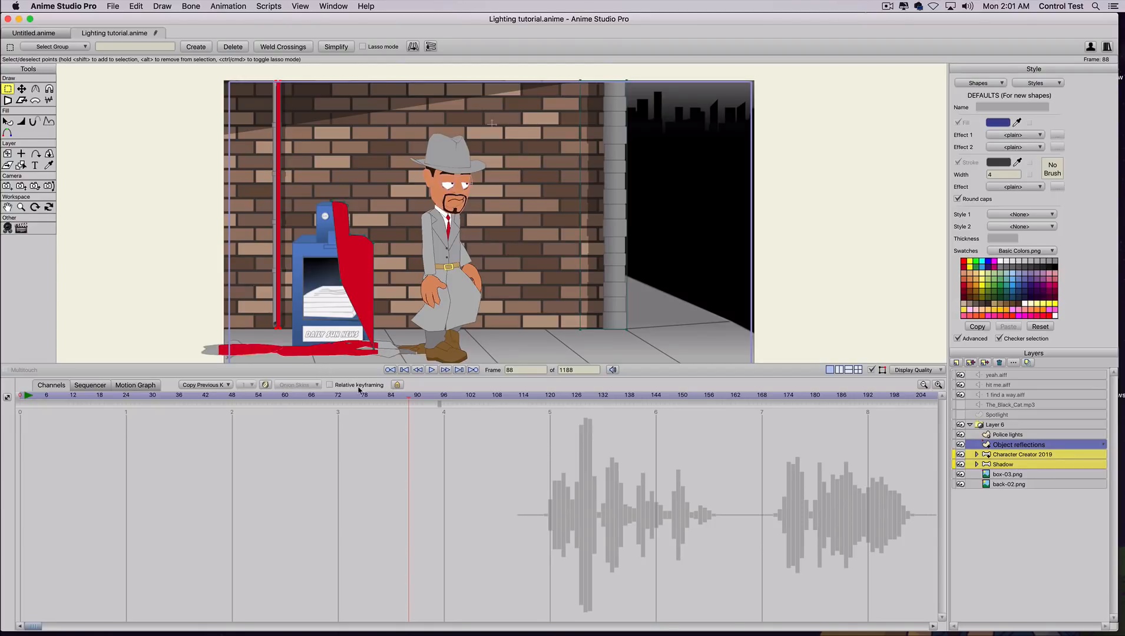
left_click_drag(367, 398, 432, 406)
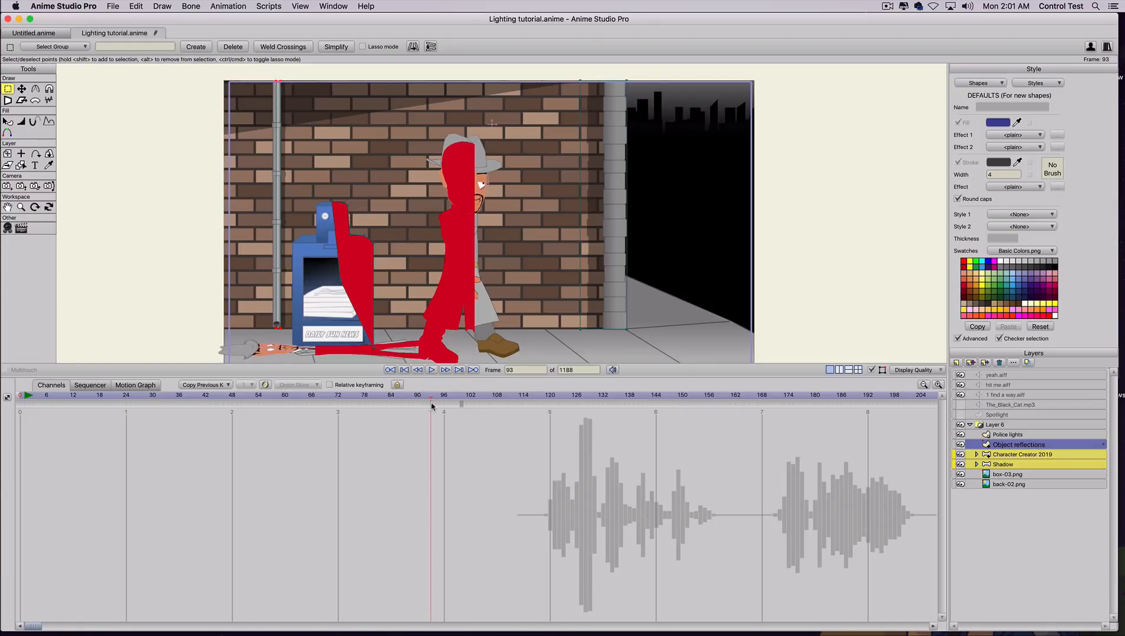
key("super+r")
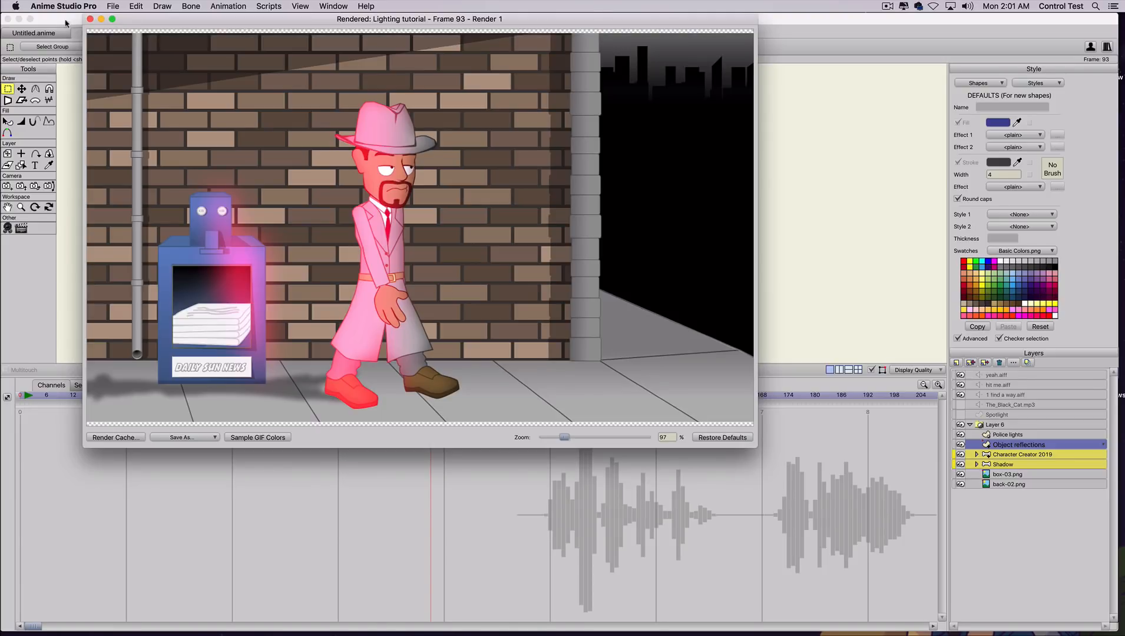
left_click(90, 19)
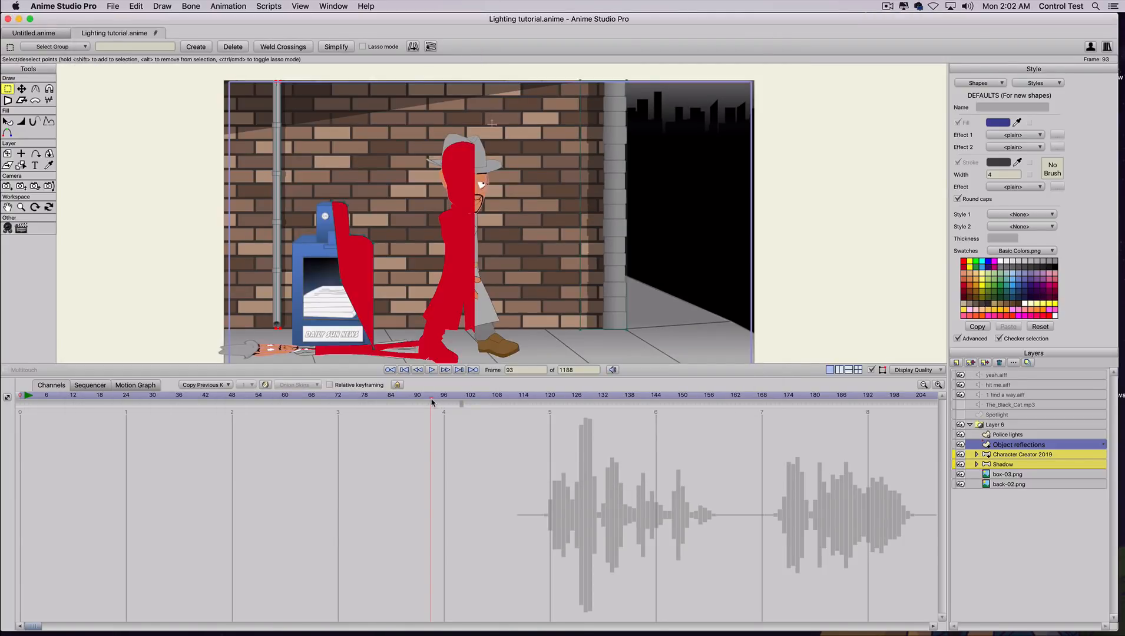
mouse_move(458, 403)
left_mouse_down()
mouse_move(666, 409)
mouse_move(461, 406)
left_mouse_up()
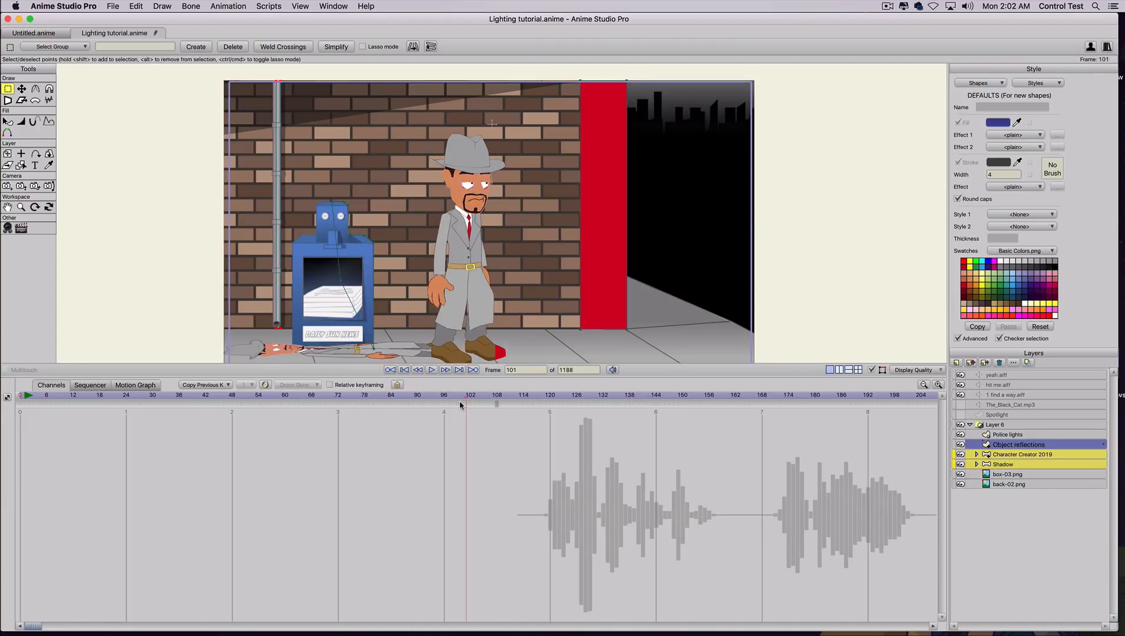
- Export frames 0 to 222 as the QuickTime (H.264-AAC) movie Lighting.mov, rendered at half dimensions (640x360)
left_click(113, 7)
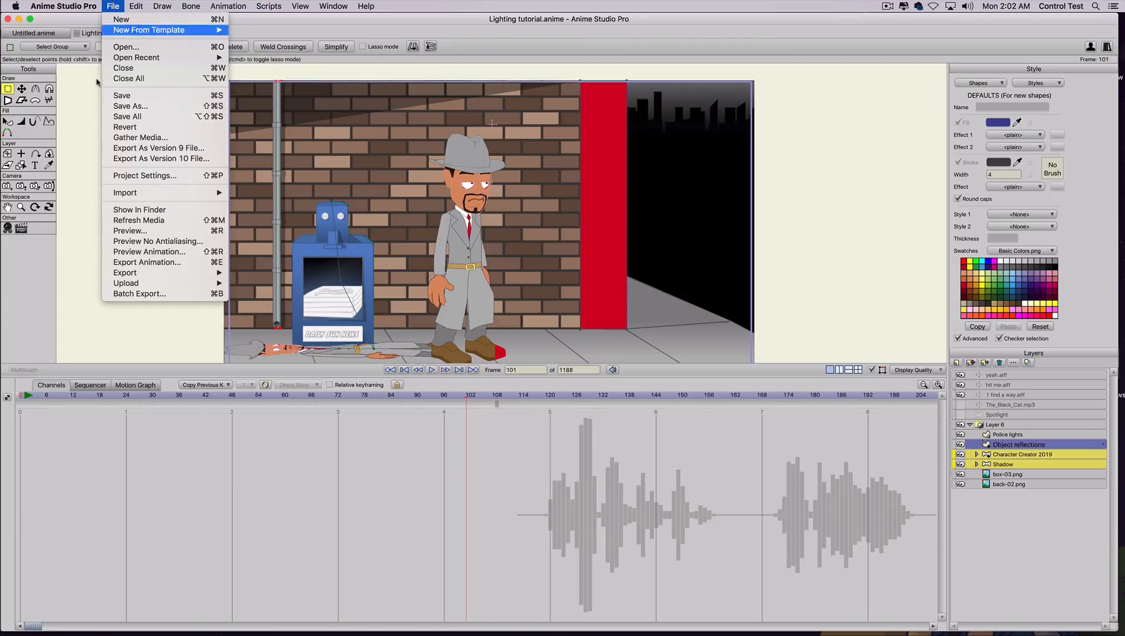
left_click(140, 266)
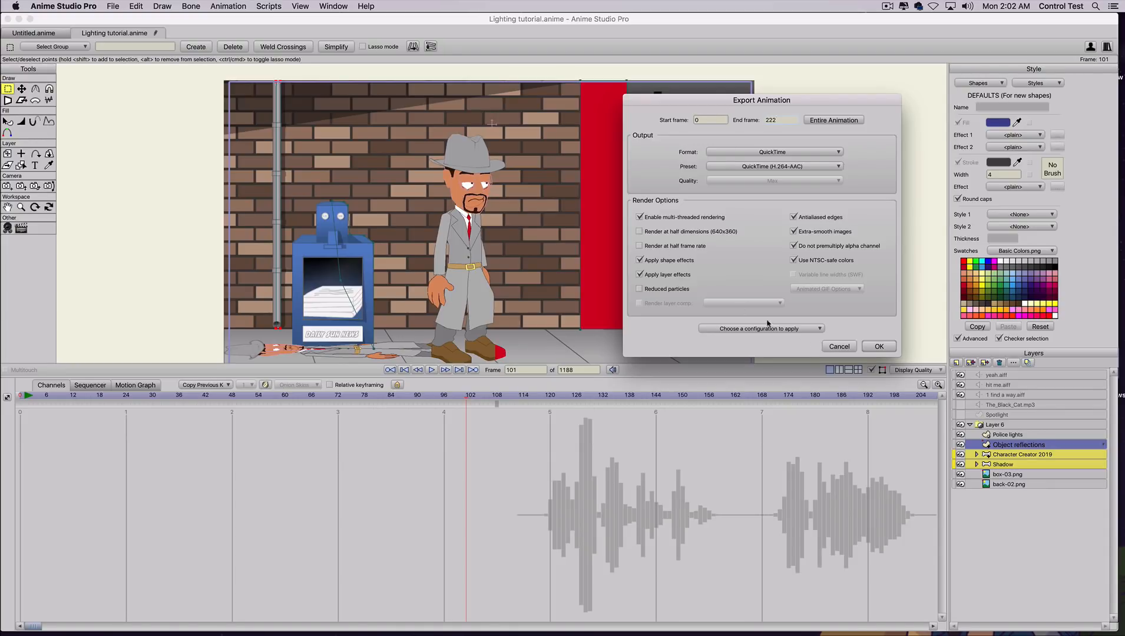
left_click(639, 232)
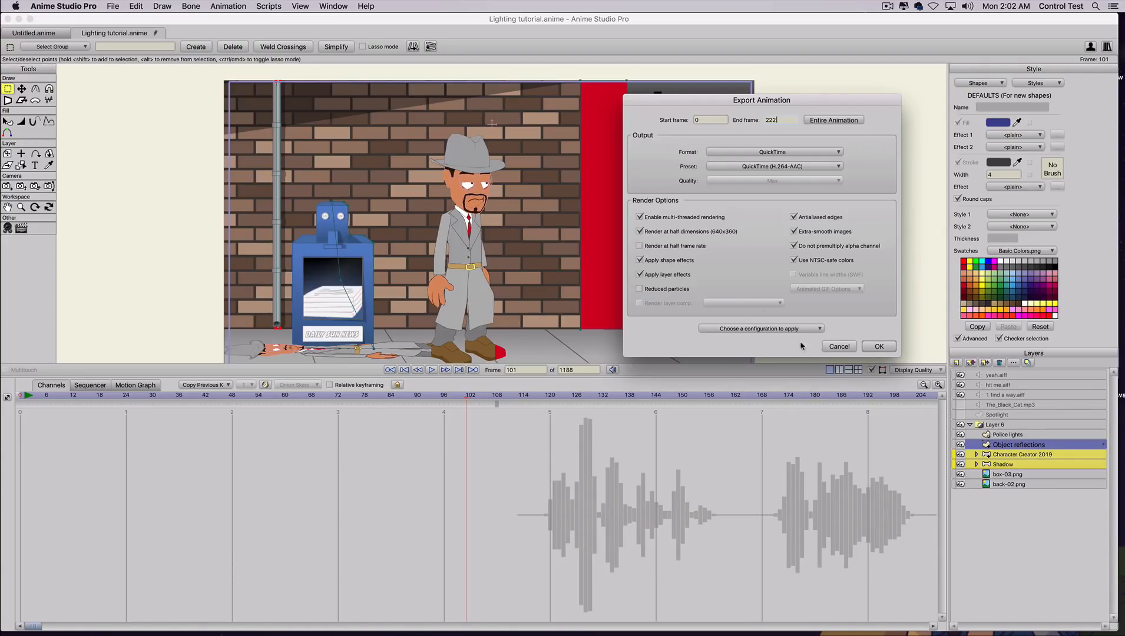
left_click(881, 348)
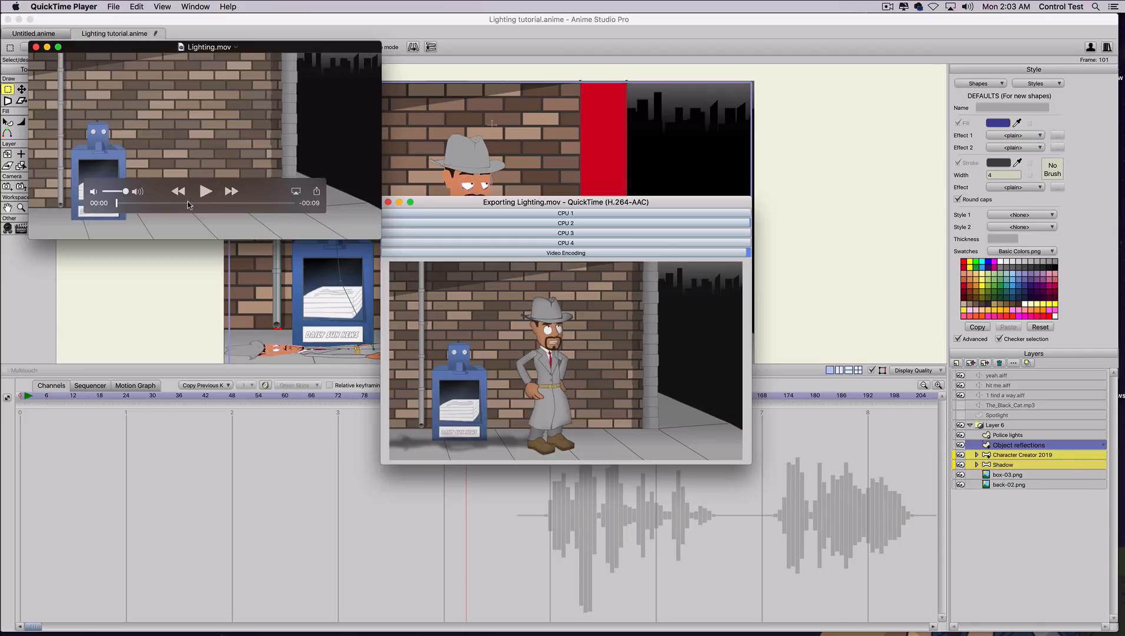
- Play and close the exported Lighting.mov, ignore the non-responsive application alert for now, and return to the lighting project
left_click(206, 192)
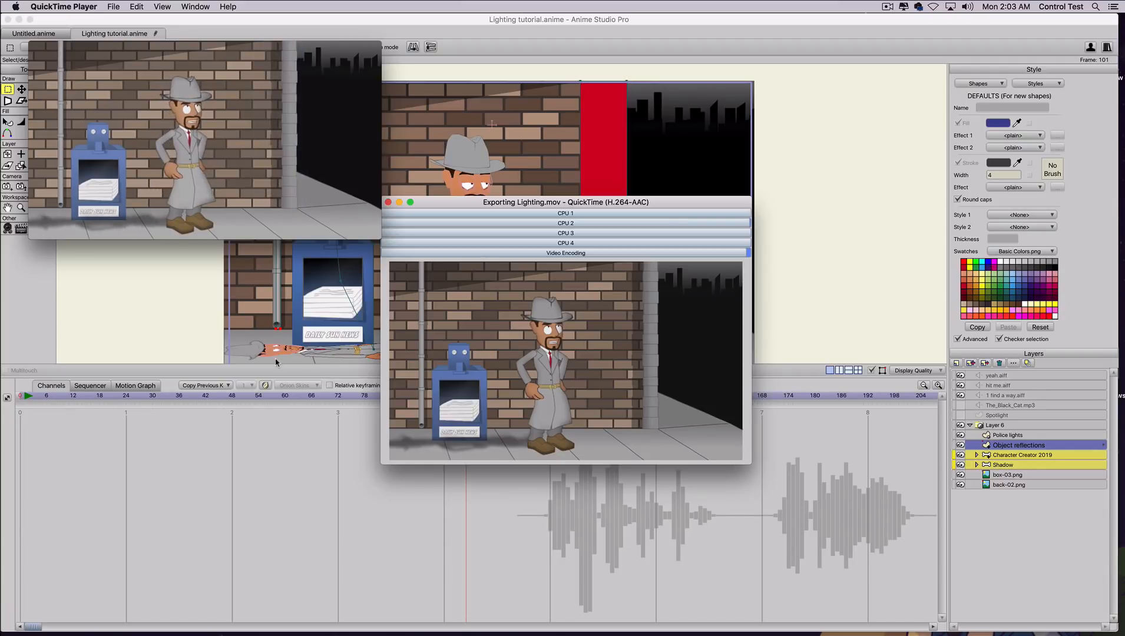
mouse_move(202, 184)
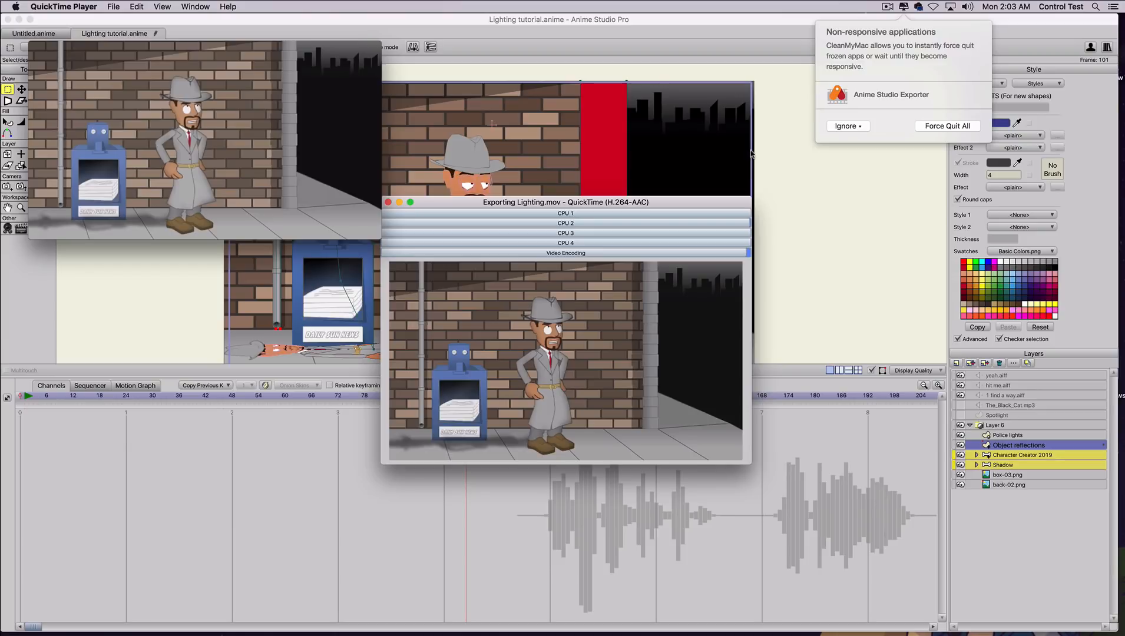
left_click(843, 127)
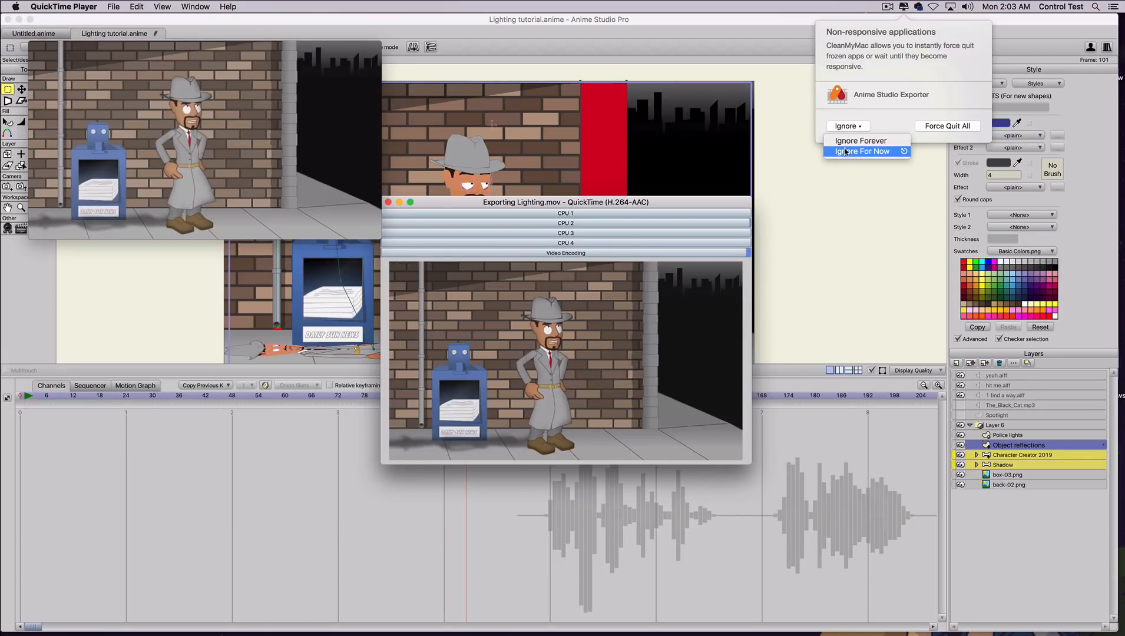
left_click(846, 152)
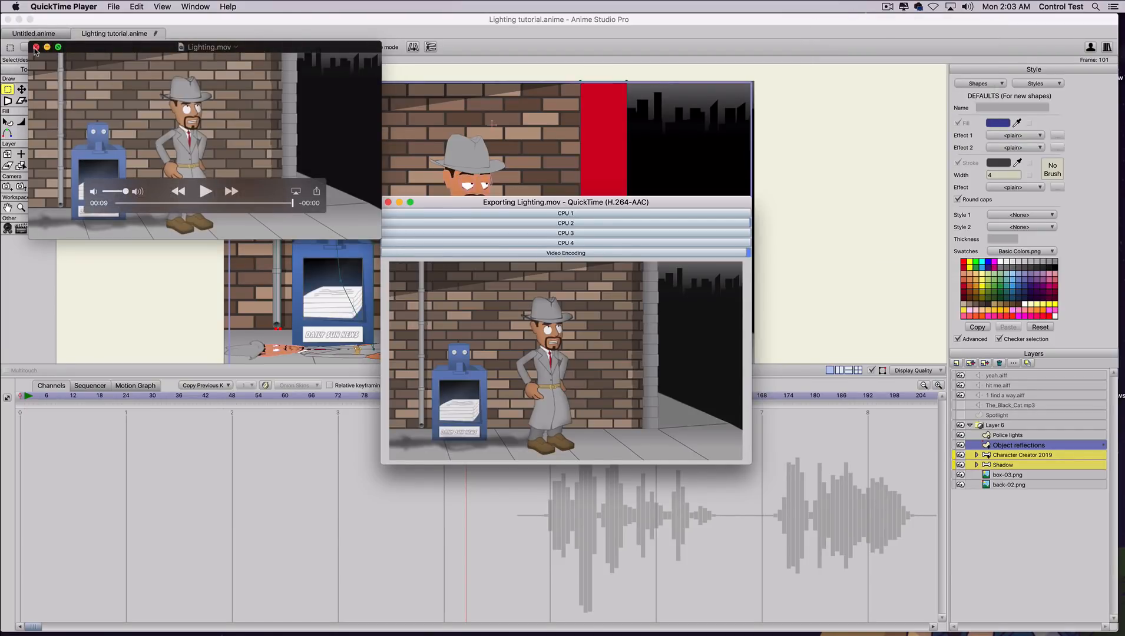
left_click(35, 47)
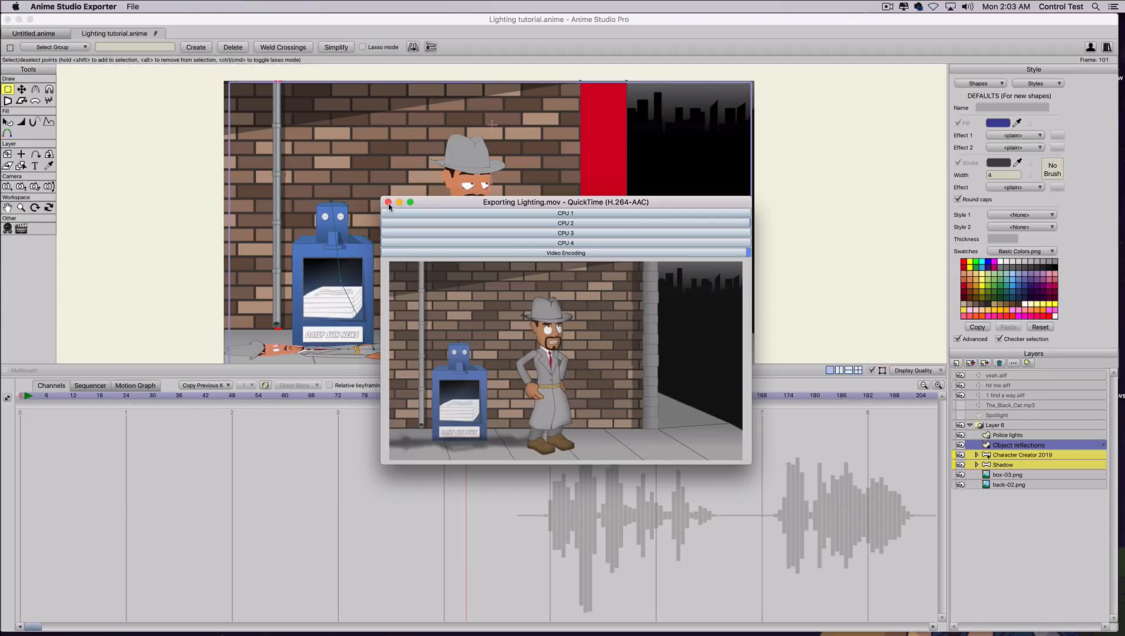
left_click_drag(437, 203, 291, 217)
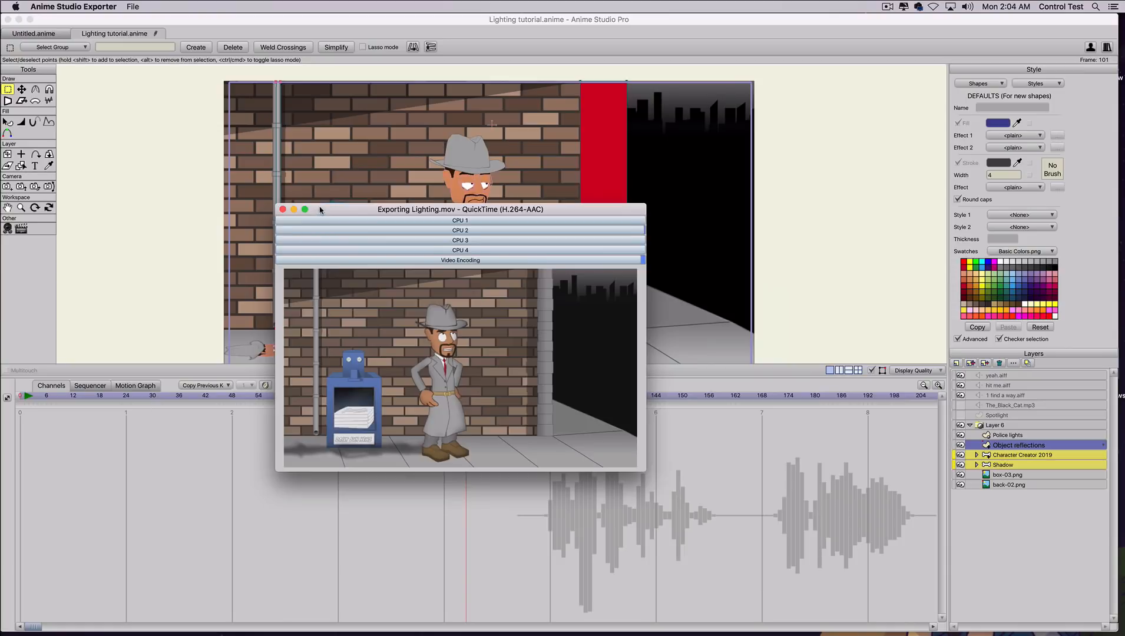
left_click_drag(318, 209, 332, 302)
left_click(104, 238)
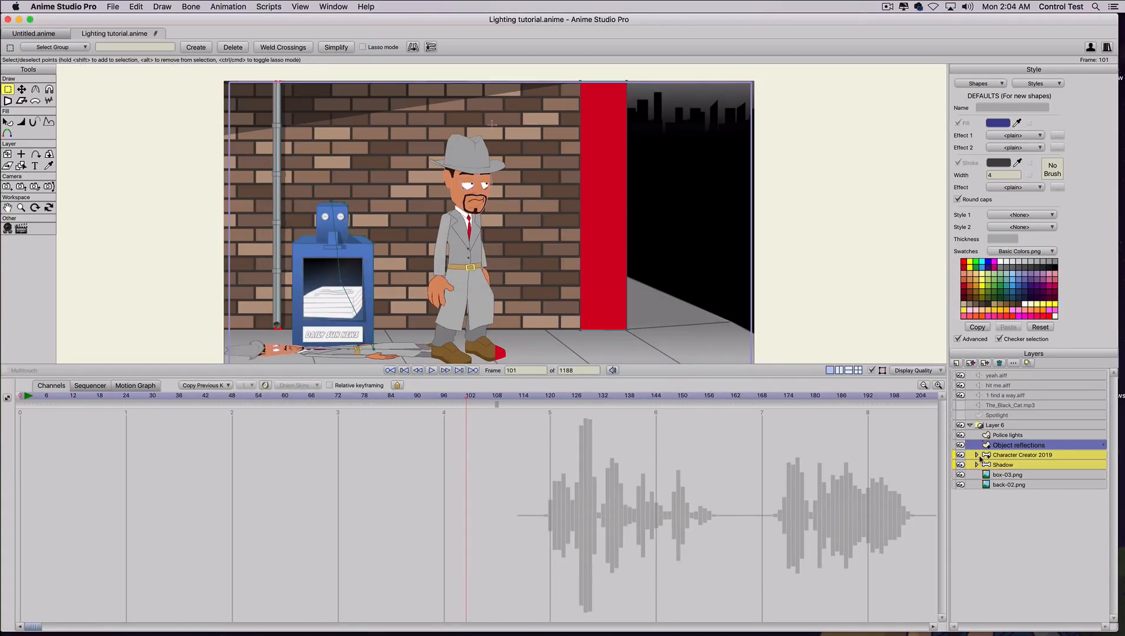
- Move the Police lights layer's cycle keyframes to frame 24, play back the faster loop, and return to frame 0
left_click(998, 437)
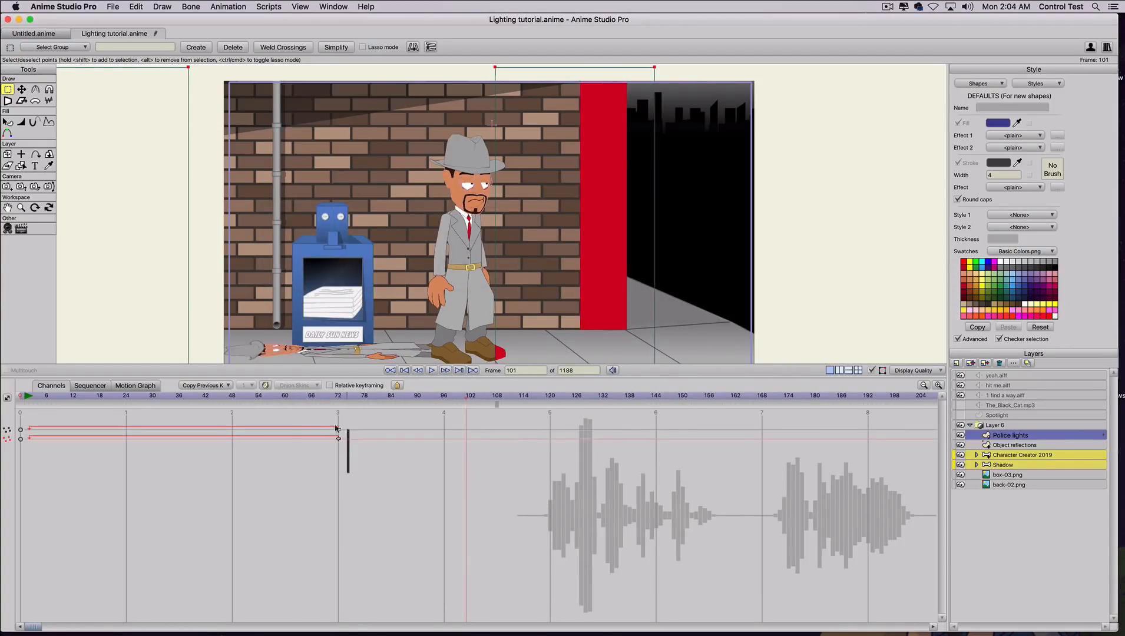
left_click_drag(316, 443, 127, 446)
left_click(48, 399)
key("space")
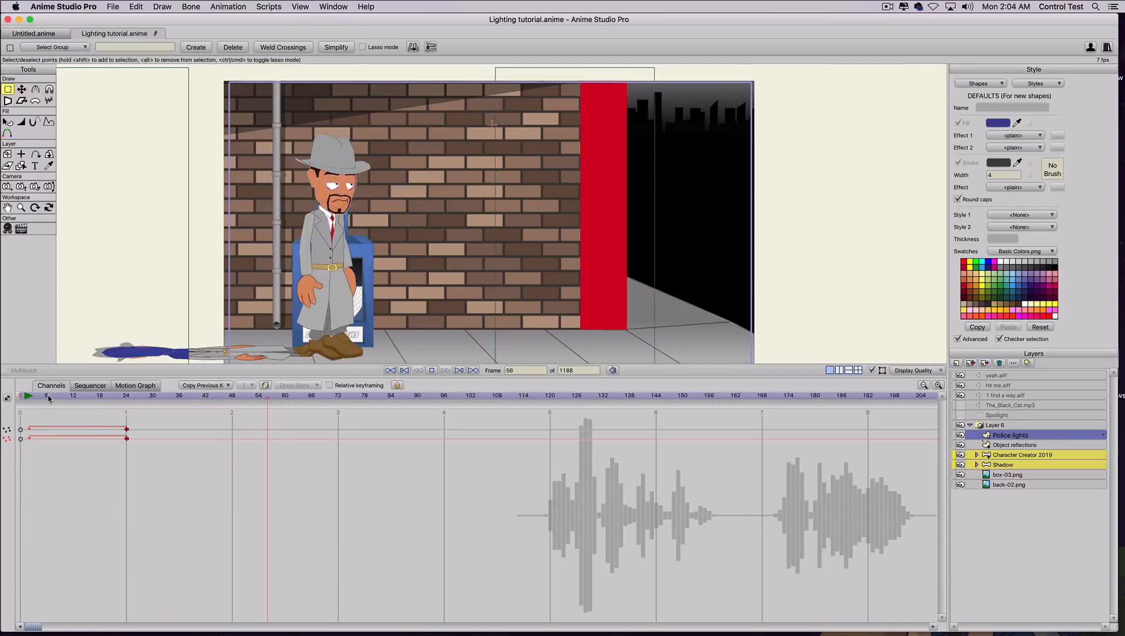
key("space")
left_click_drag(48, 399, 5, 399)
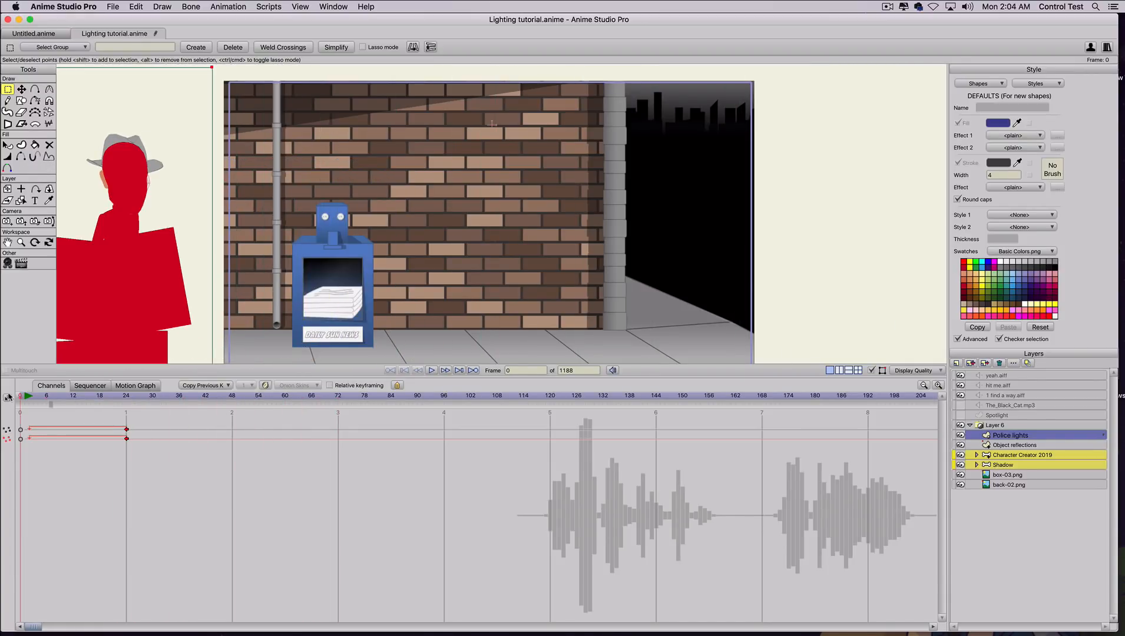
- Make the Spotlight layer visible and export the animation as the half-size QuickTime movie Light 2.mov
left_click(960, 415)
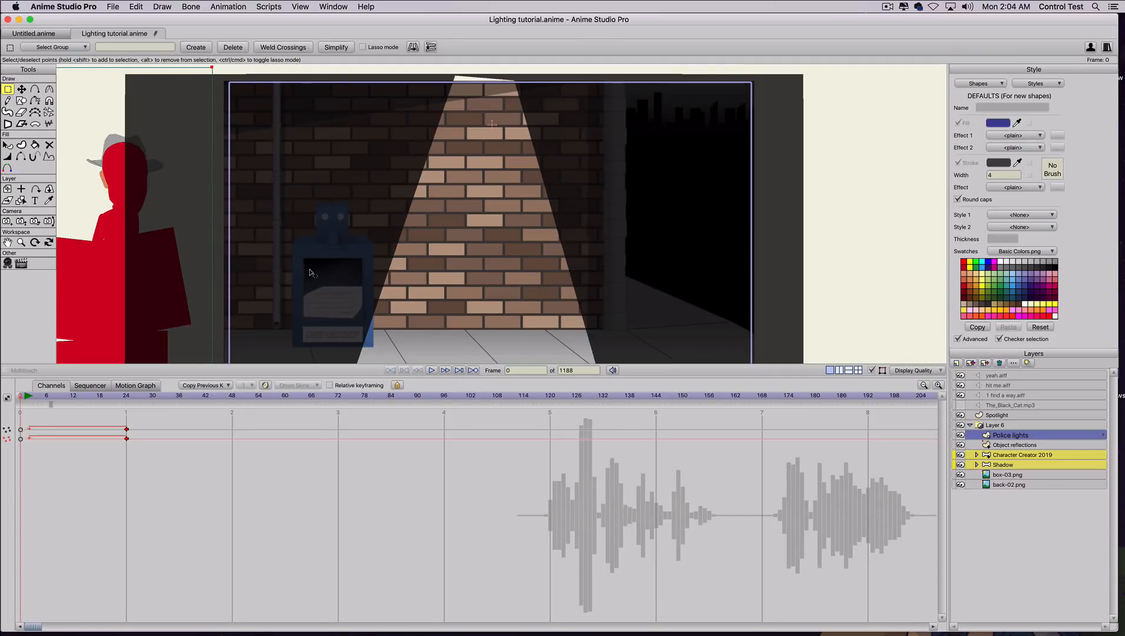
left_click(112, 6)
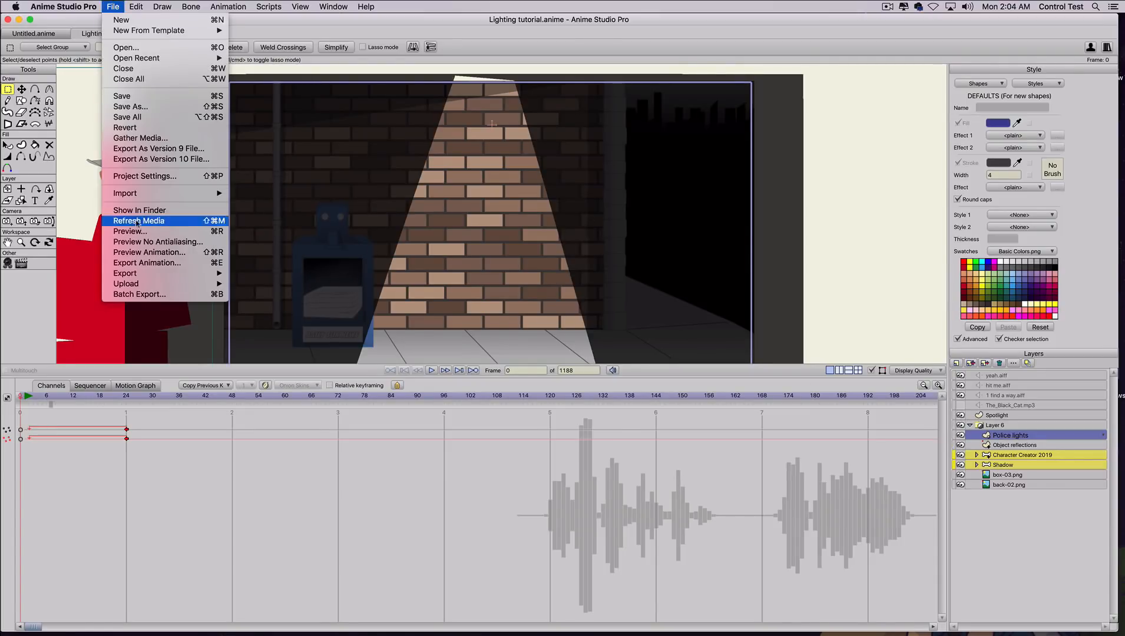
left_click(146, 262)
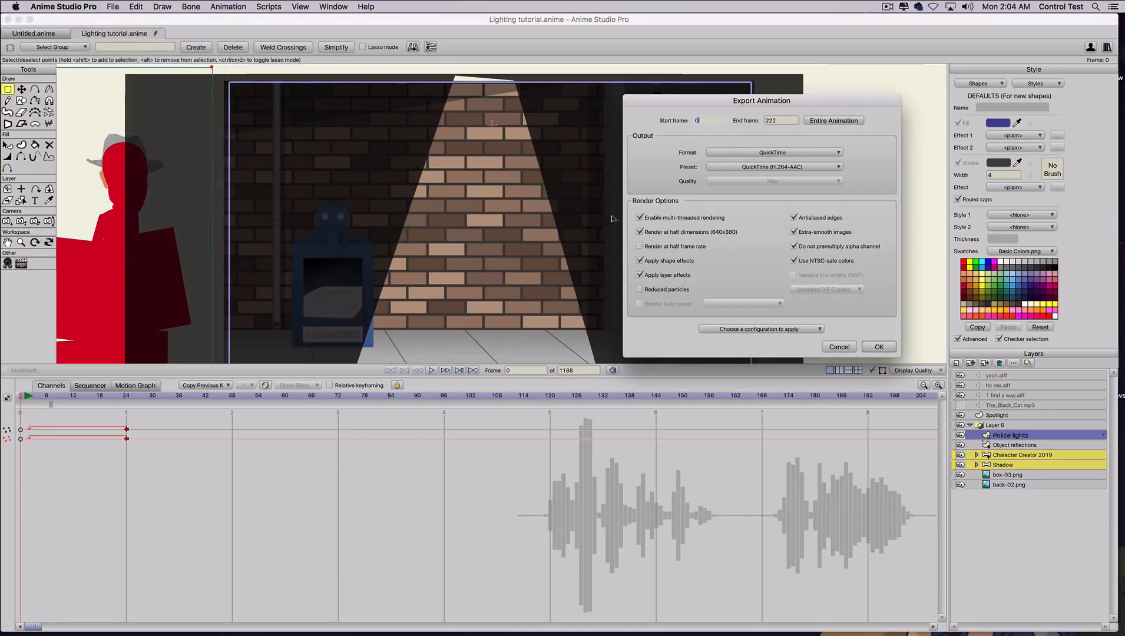
double_click(775, 121)
left_click(877, 347)
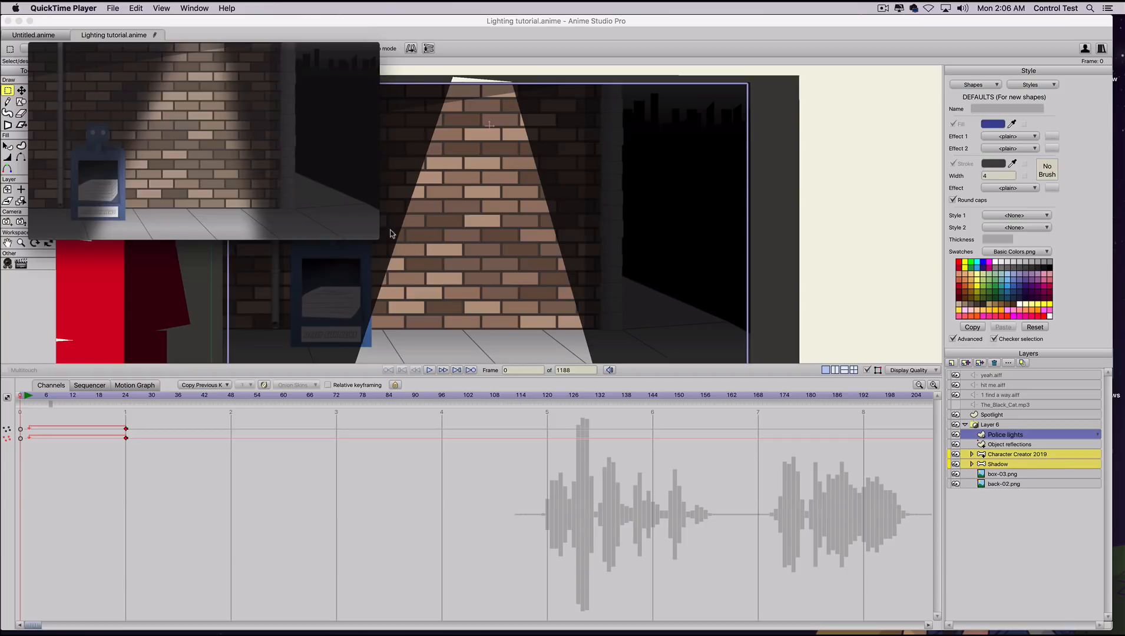
- Enlarge the player window, watch Light 2.mov to review the spotlight and police lights, and return to the project
left_click_drag(376, 239, 584, 354)
left_click(306, 290)
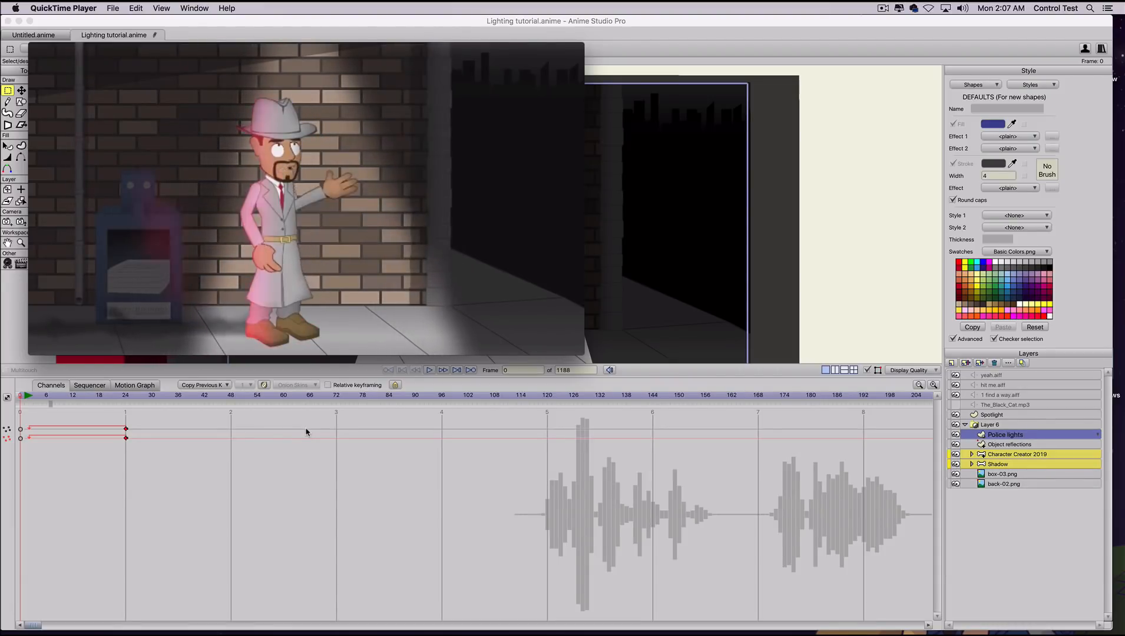
mouse_move(300, 293)
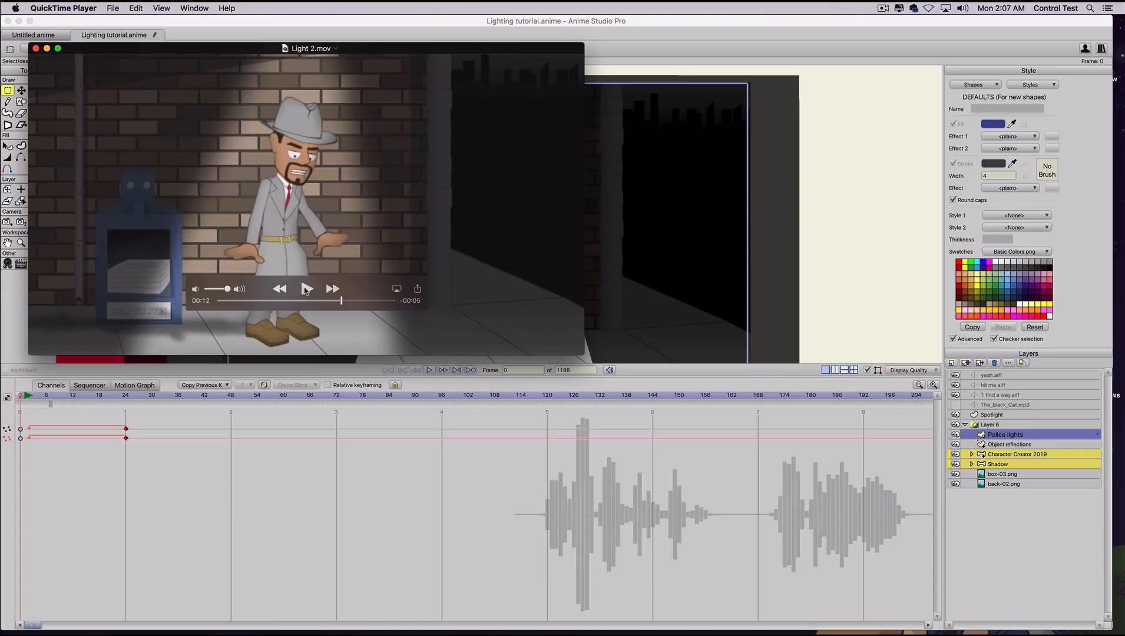
left_click(36, 49)
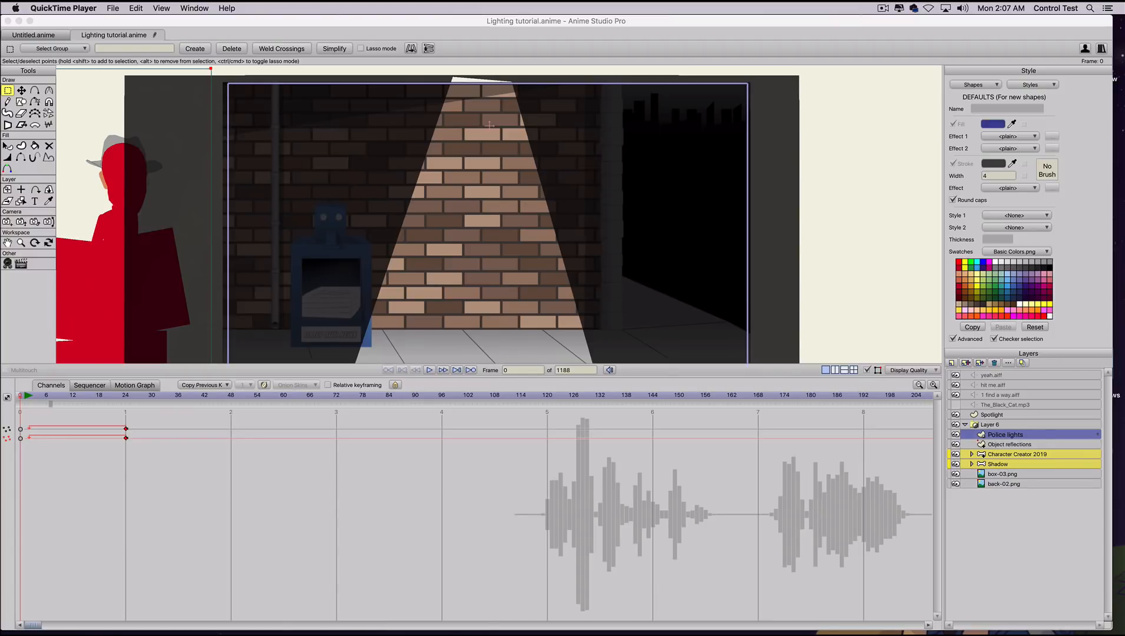
left_click(31, 377)
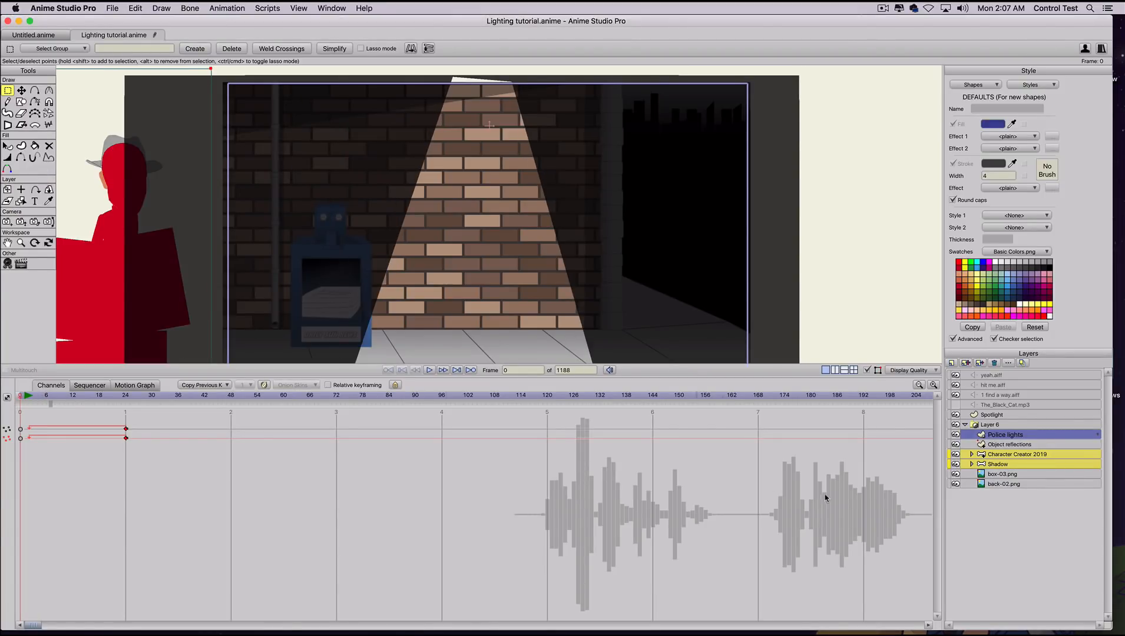
- Hide the Police lights and Object reflections layers, and inspect the fill colour and alpha of the dark Spotlight shape
left_click(956, 435)
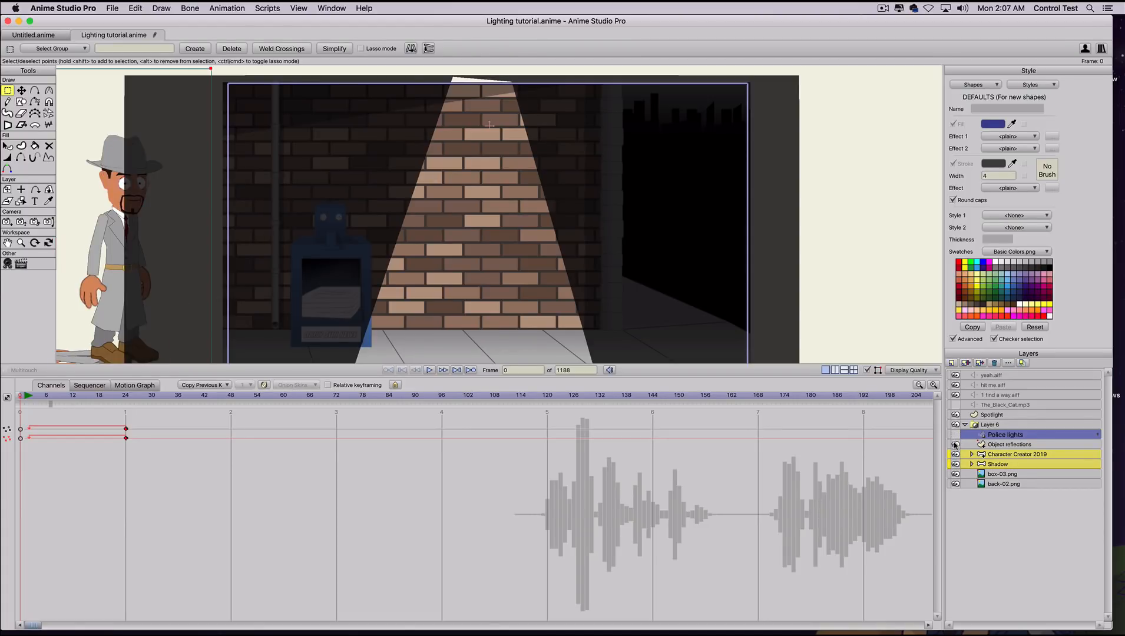
left_click(956, 445)
left_click(982, 415)
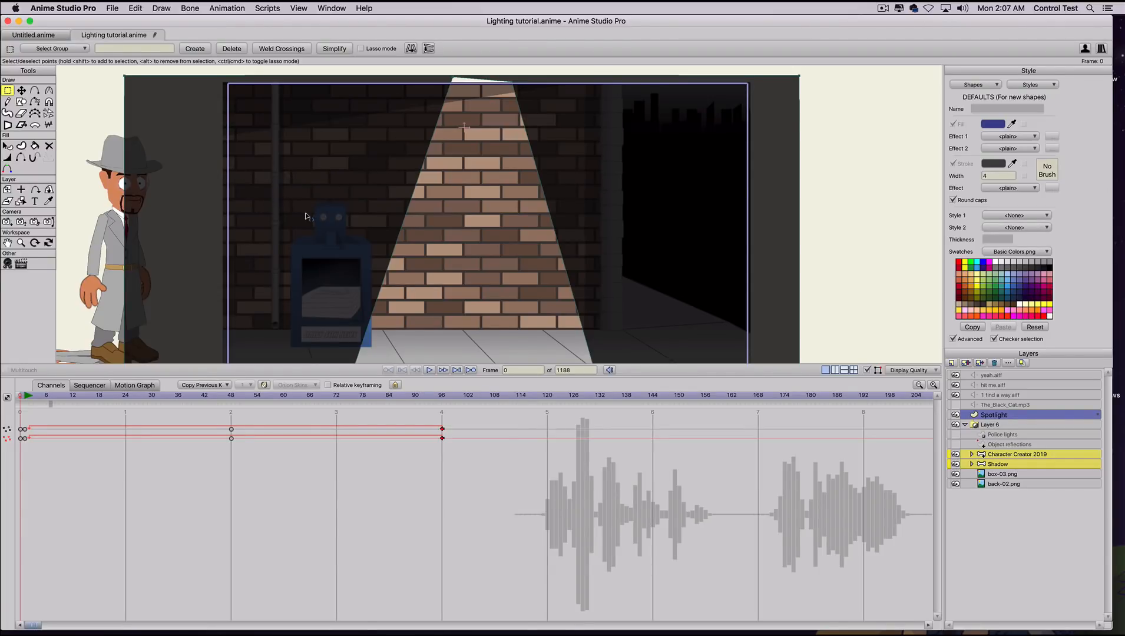
key("q")
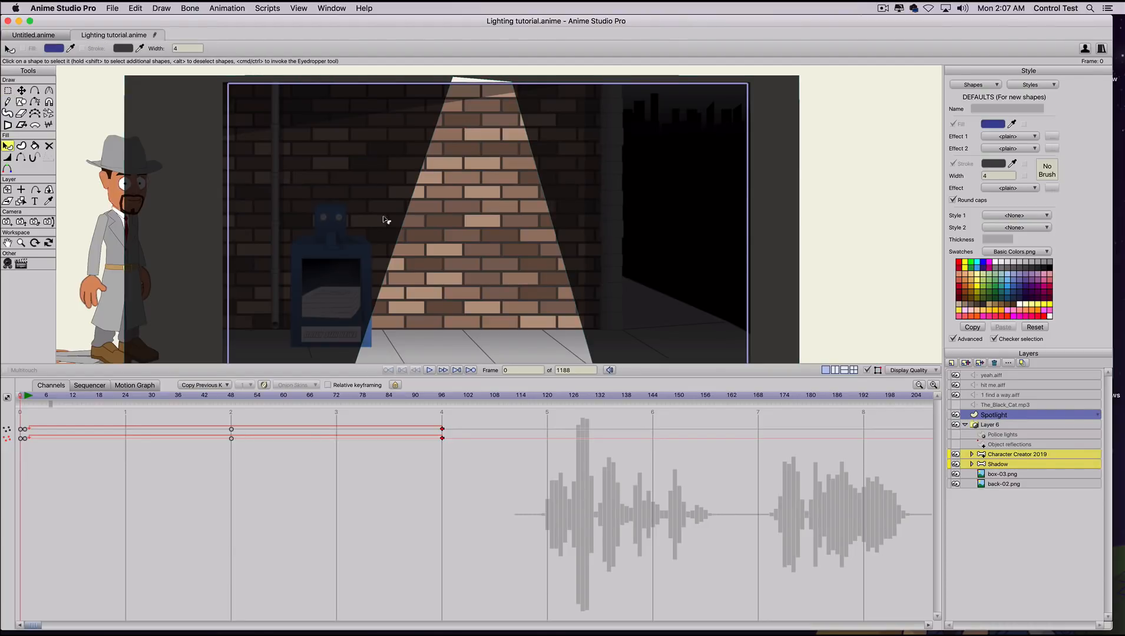
left_click(338, 211)
left_click(993, 125)
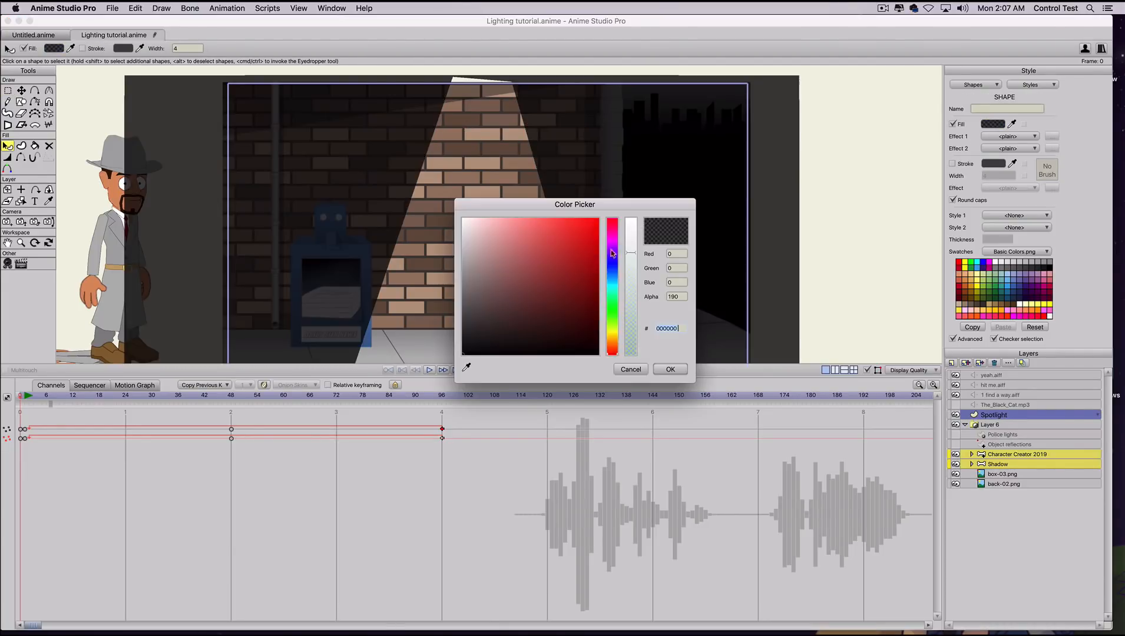
left_click(631, 370)
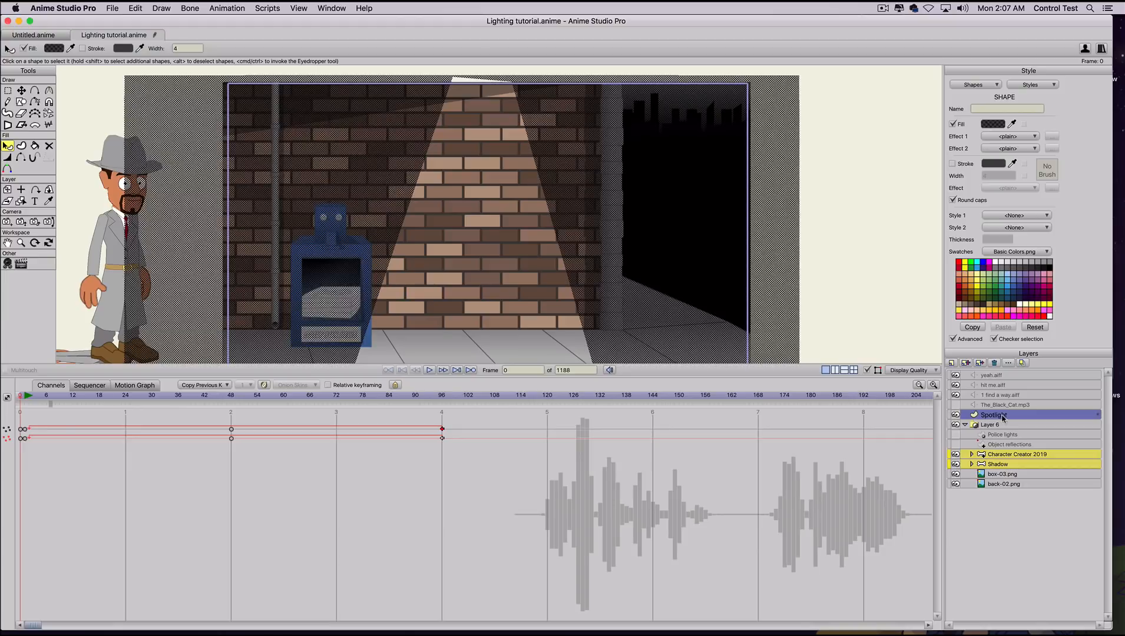
- Check the Spotlight layer's blur radius in its settings and scrub through its sweeping animation, returning to frame 0
double_click(1001, 416)
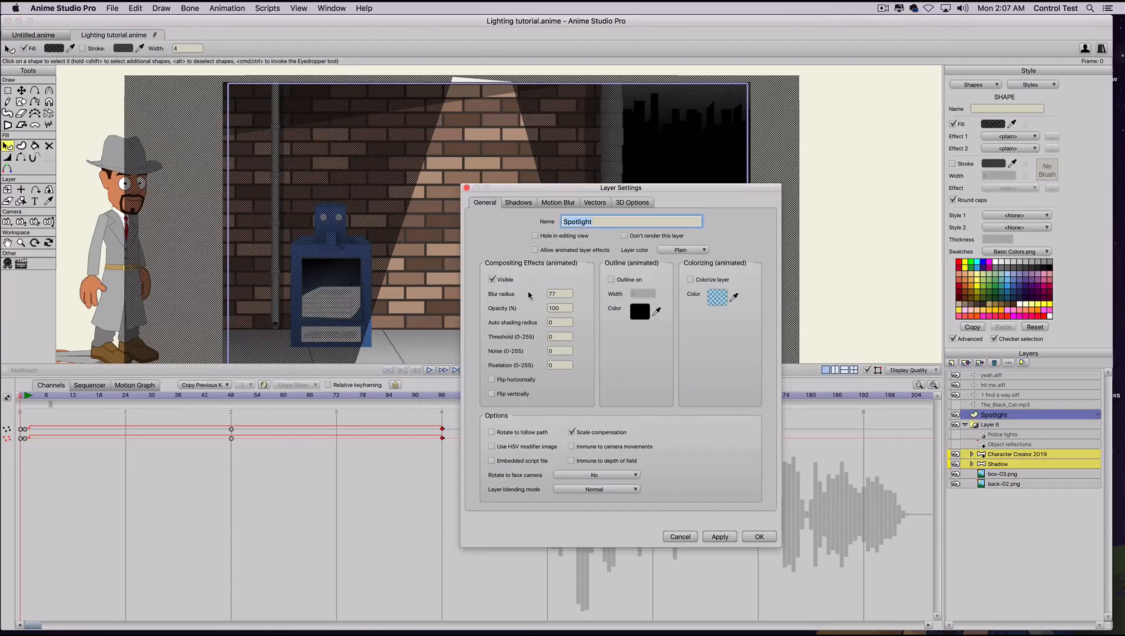
left_click(677, 538)
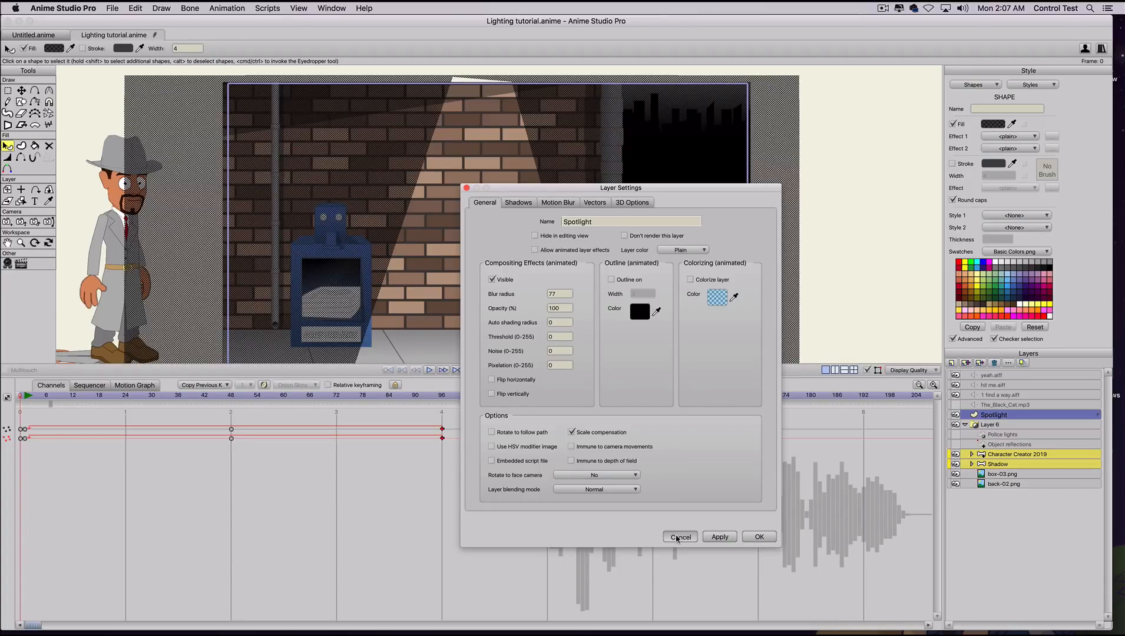
left_click(677, 537)
scroll(416, 305, "down", 5)
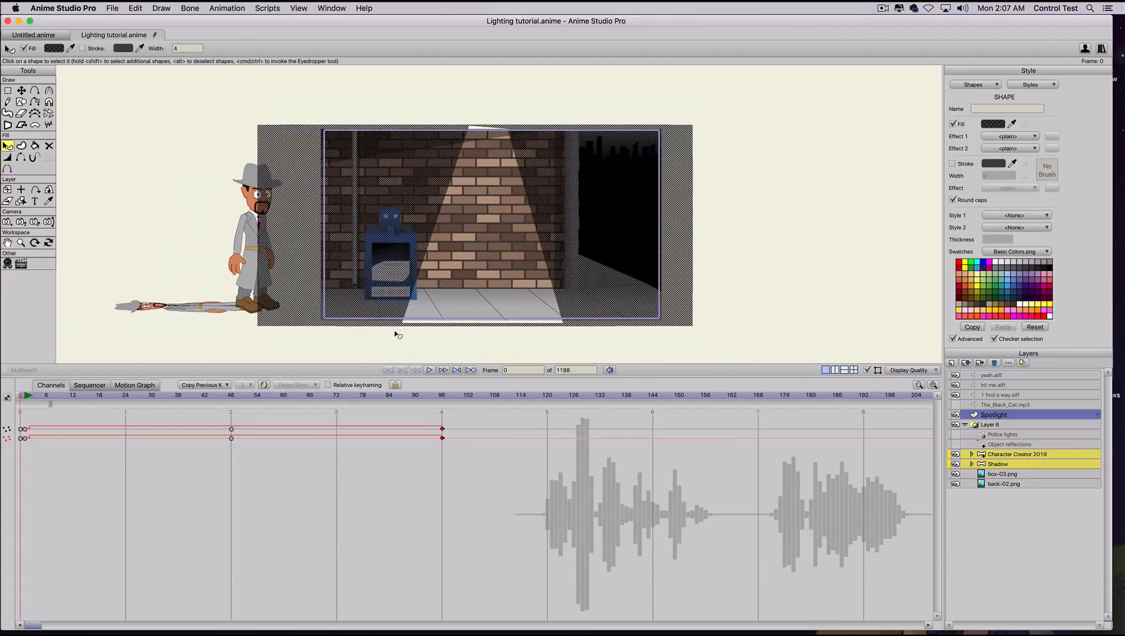
left_click(116, 396)
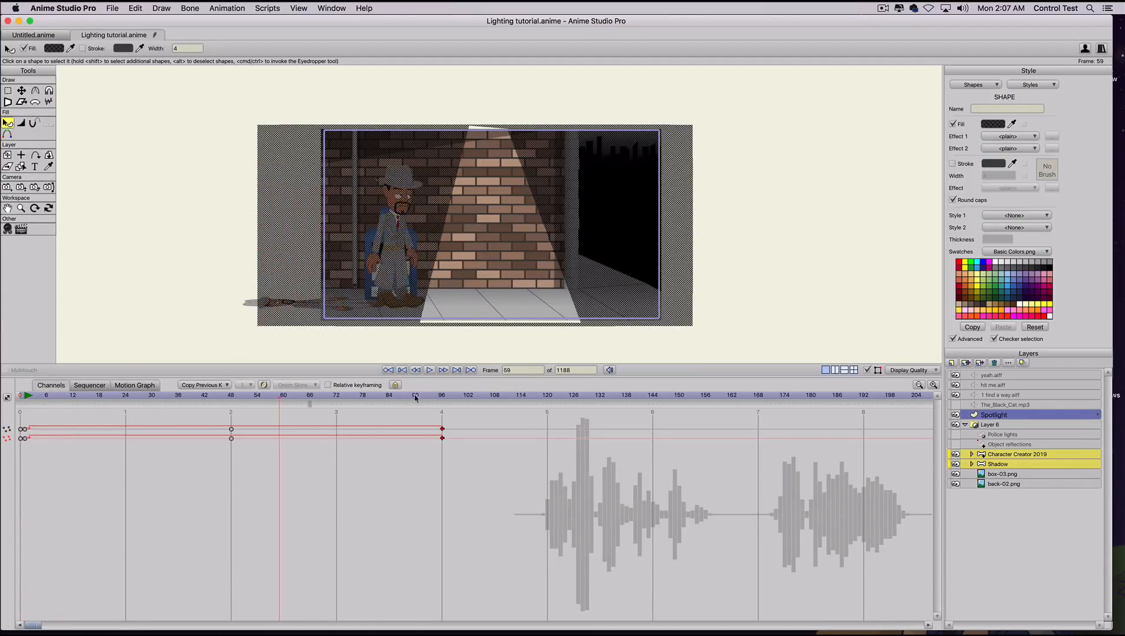
left_click_drag(73, 399, 4, 398)
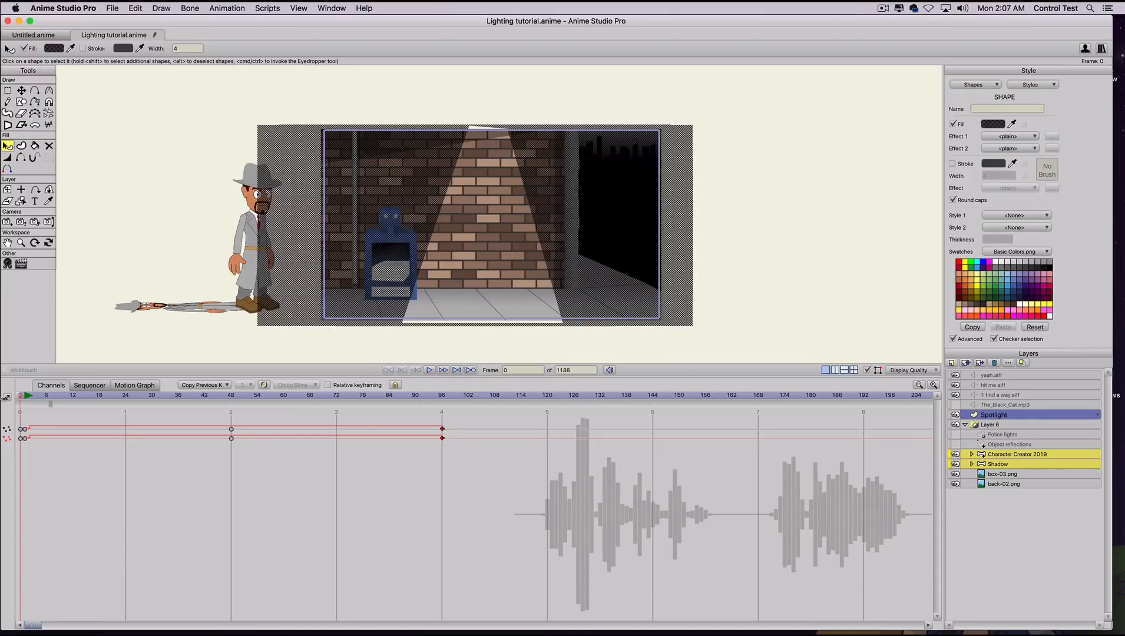
- Hide the Spotlight layer and scrub the timeline to frame 114 to view the character's shadow without lighting effects
left_click(955, 414)
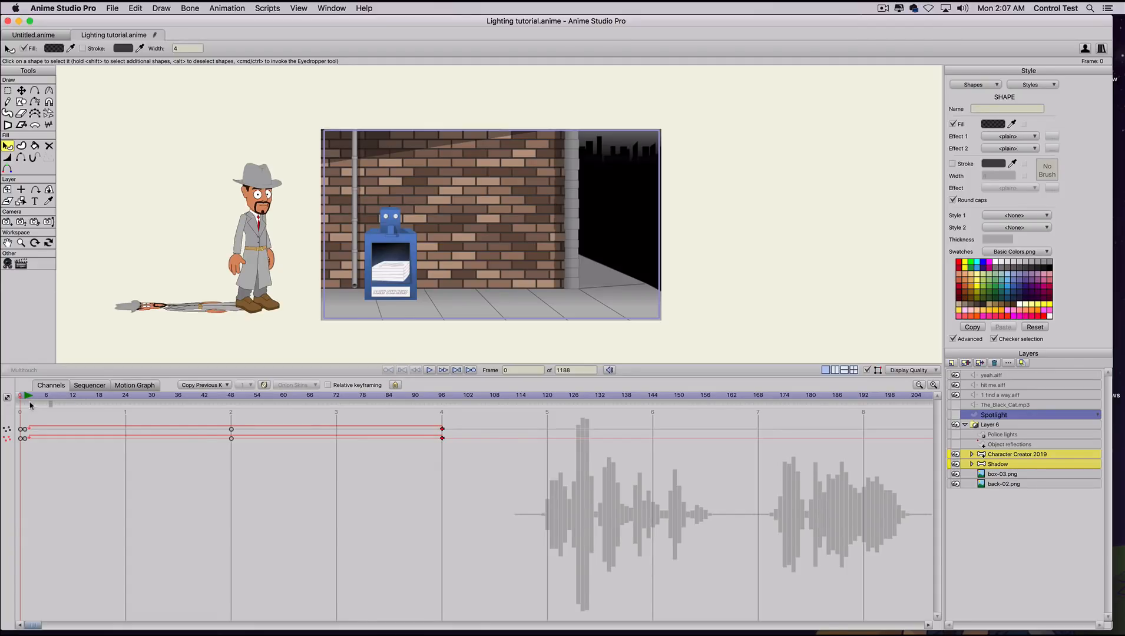
left_click_drag(32, 397, 360, 317)
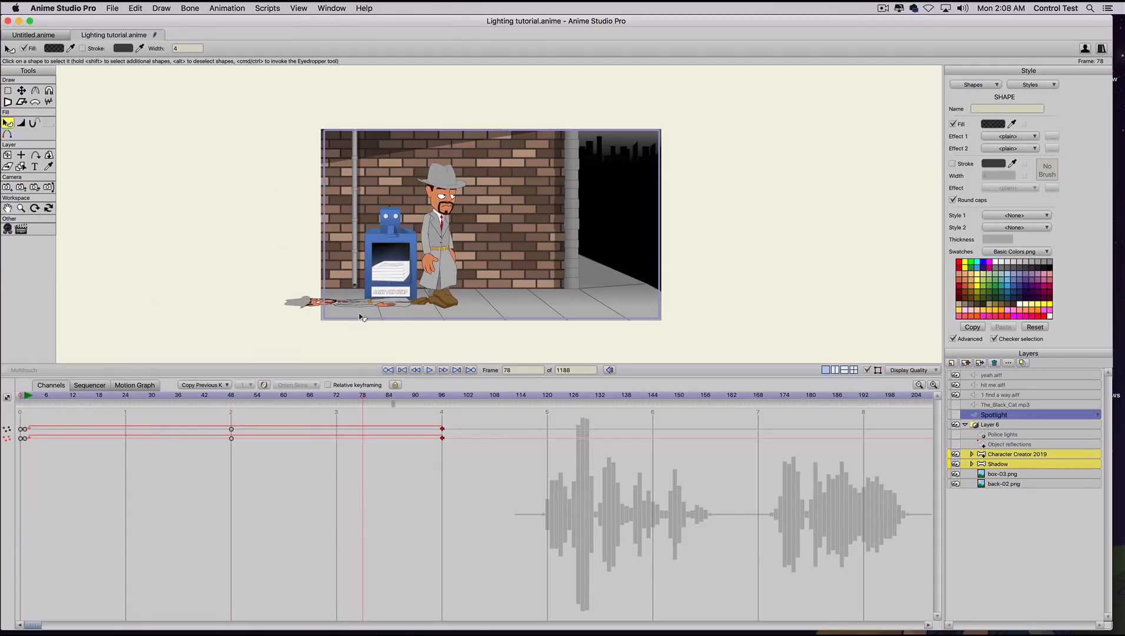
left_click_drag(184, 402, 521, 402)
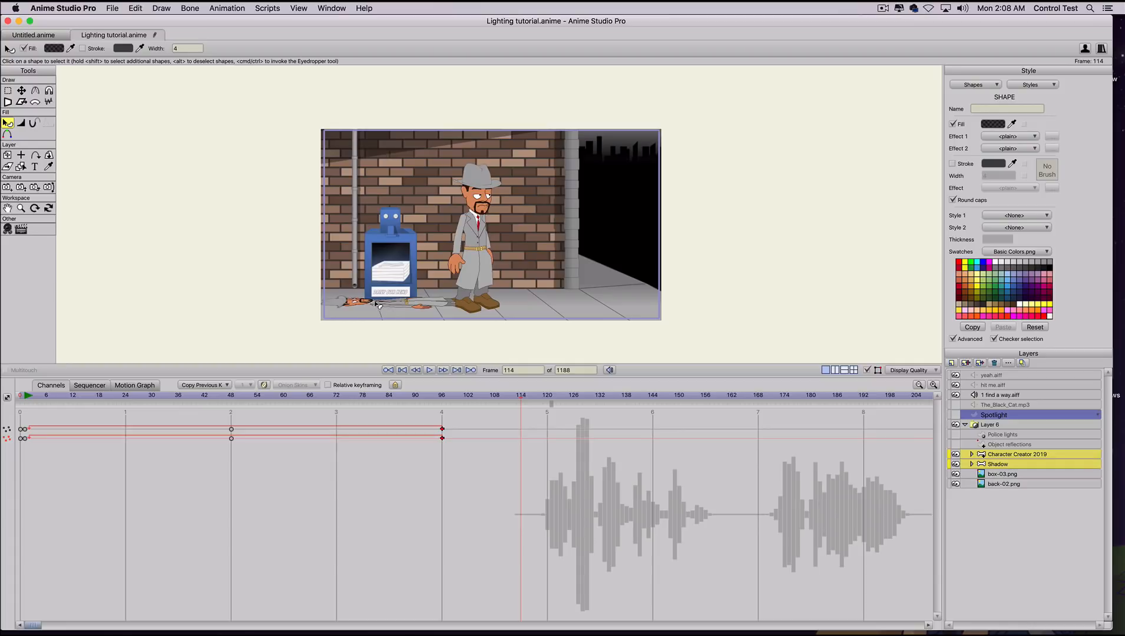
- Go to frame 113 and inspect the Shadow layer's blur radius and colorizing settings without changing them
left_click_drag(455, 397, 517, 398)
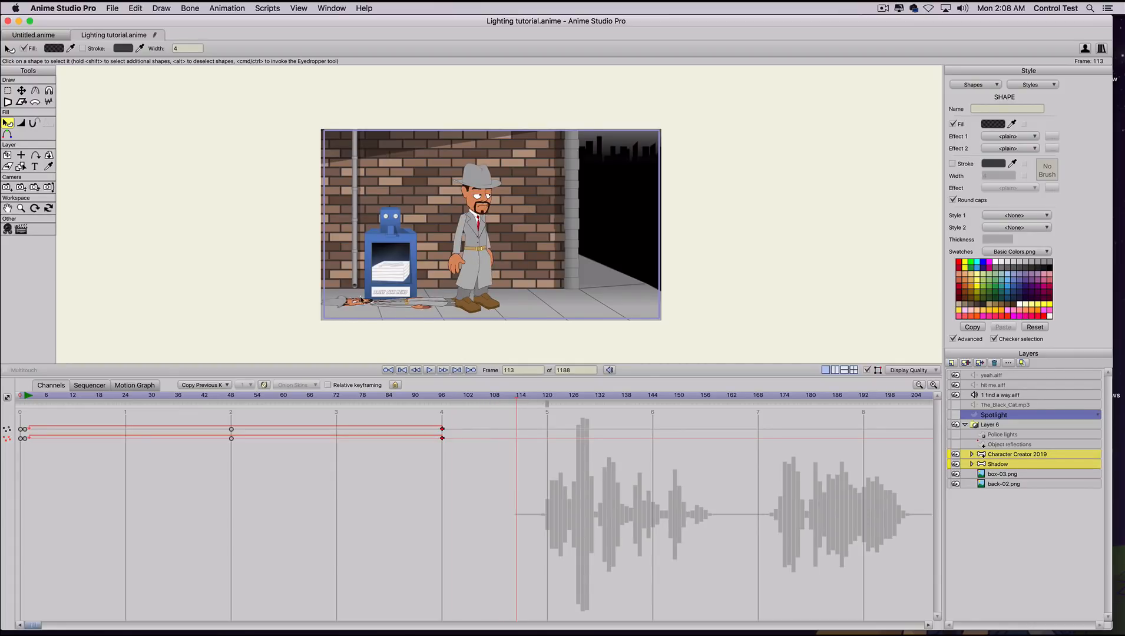
scroll(328, 301, "up", 5)
left_click_drag(334, 321, 394, 236)
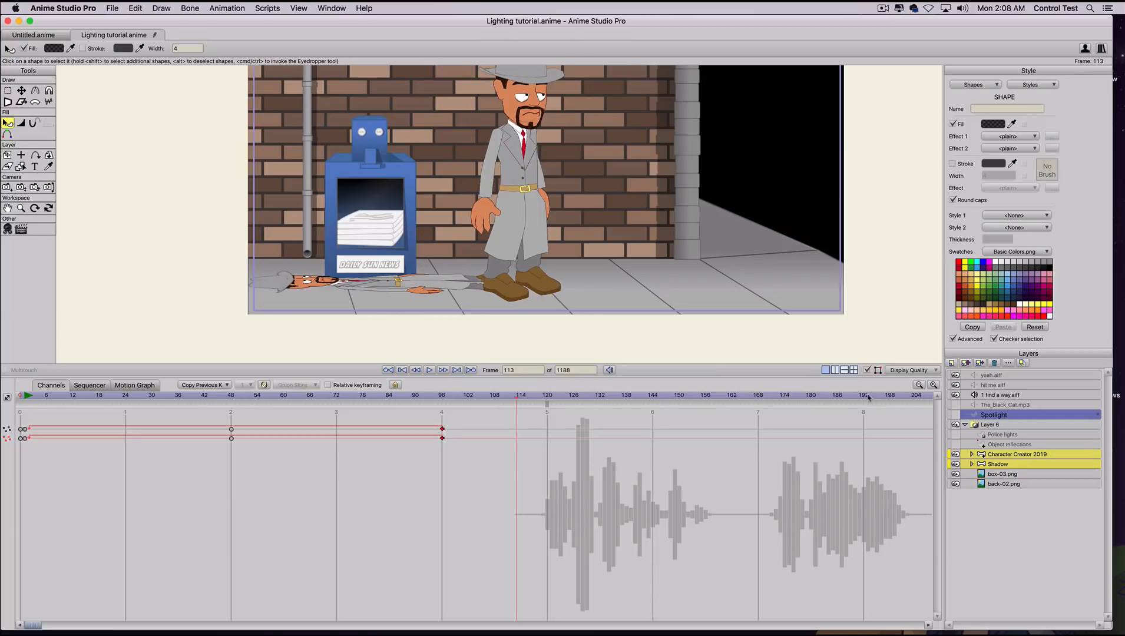
double_click(997, 465)
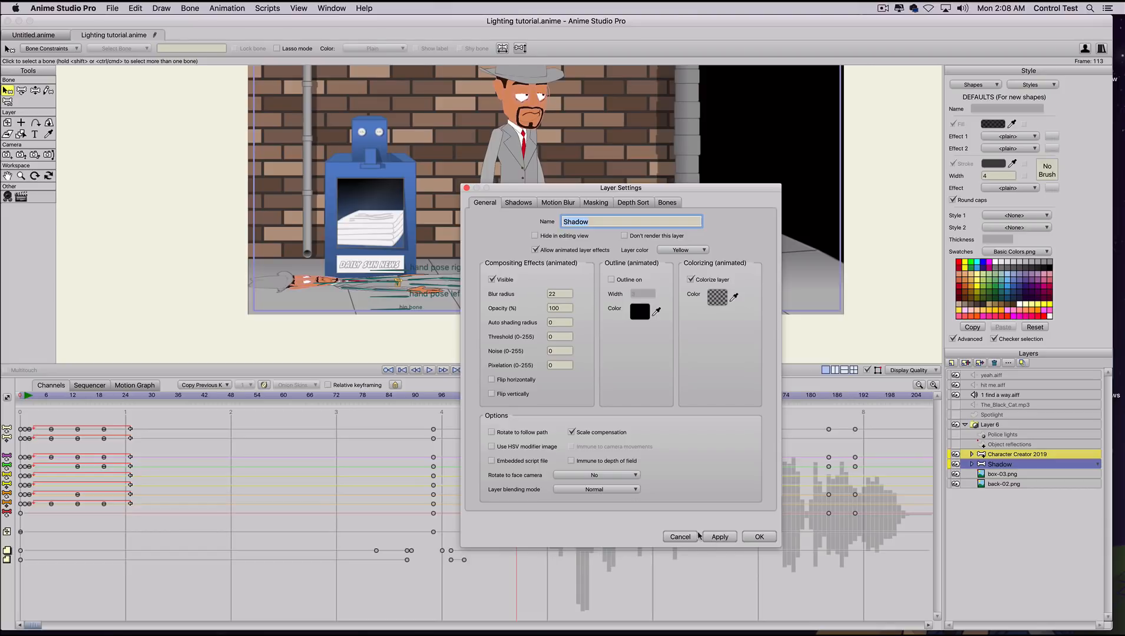
left_click(466, 188)
- Render frame 113 to preview the blurred shadow on the pavement, and close the render to compare it with the canvas
key("super+r")
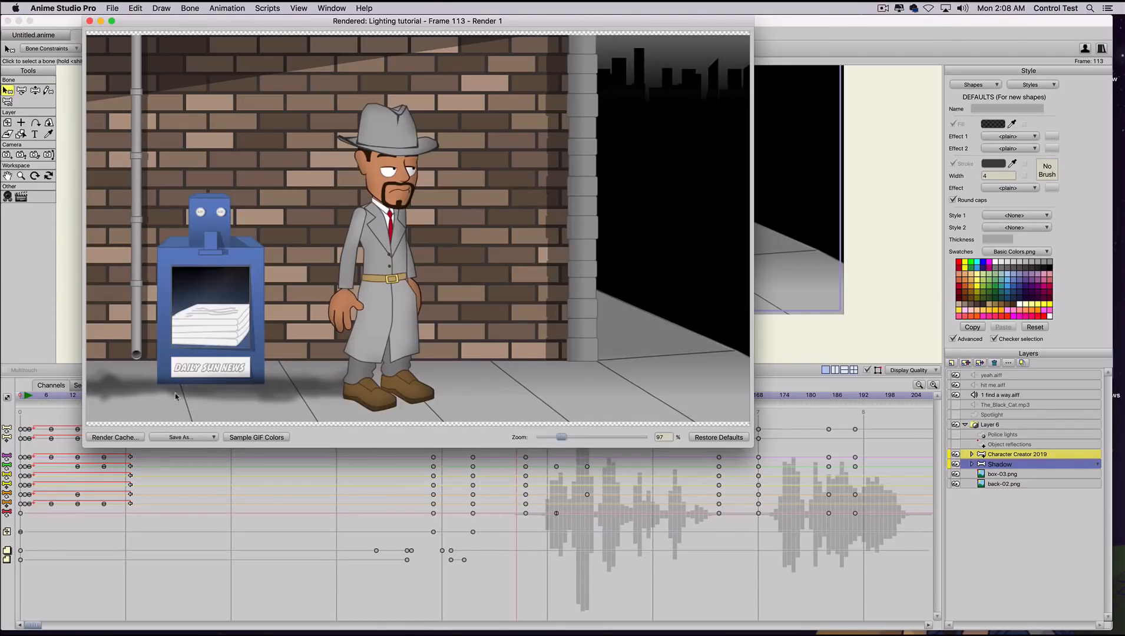
left_click(89, 21)
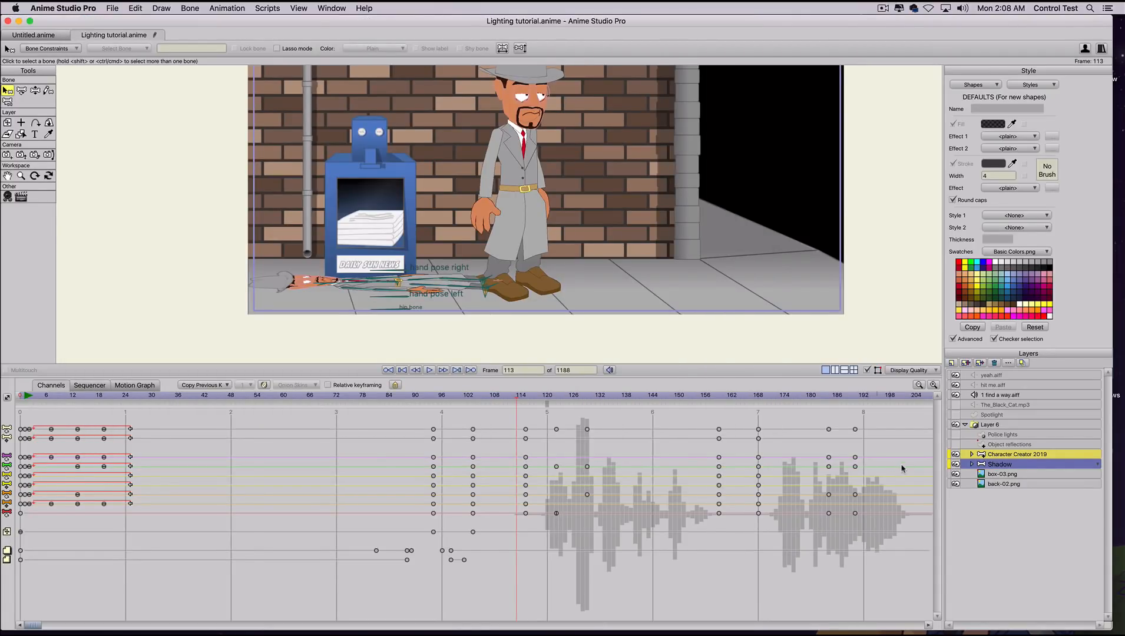
scroll(437, 303, "down", 3)
scroll(436, 302, "up", 5)
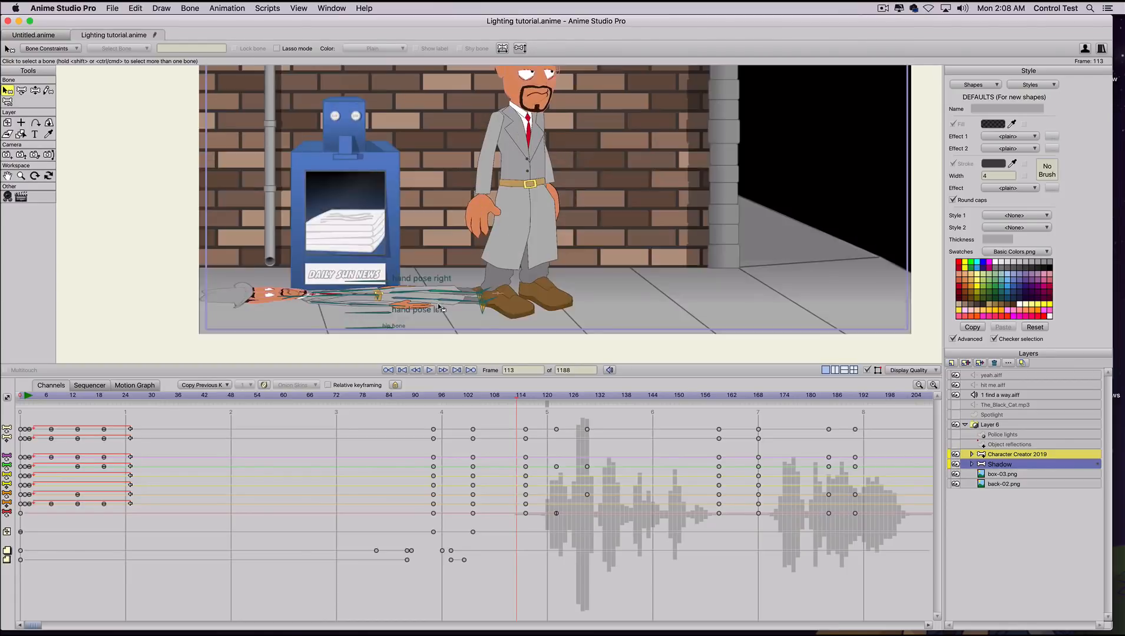
scroll(455, 319, "down", 3)
scroll(462, 333, "down", 2)
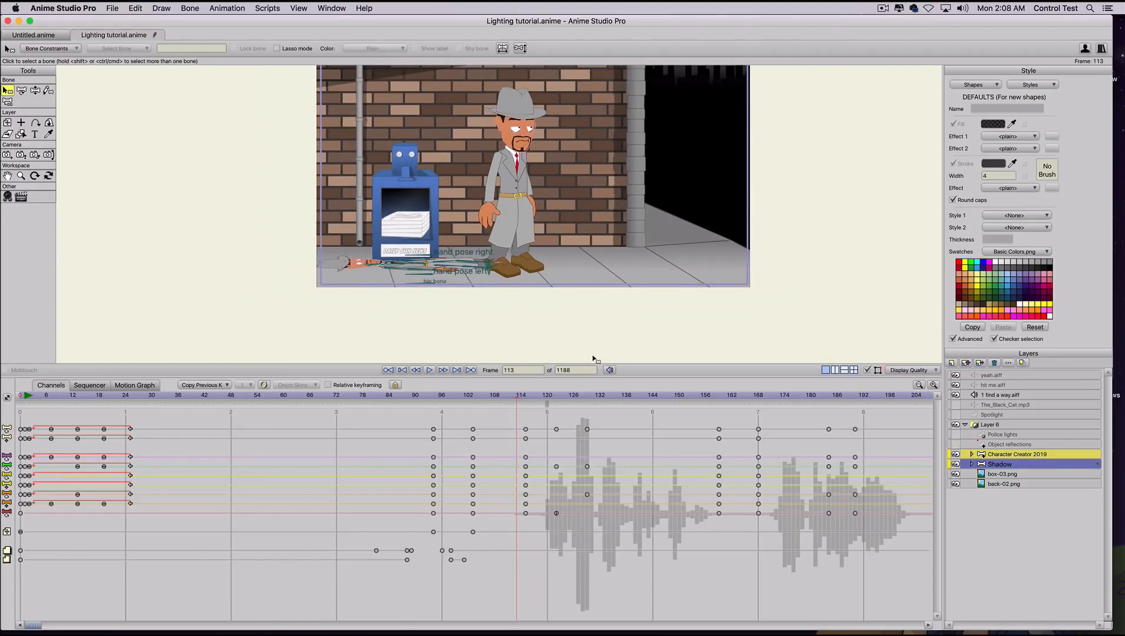
- Show the Police lights layer, set its masking to Don't mask this layer, and scrub the timeline back to frame 0
left_click(955, 435)
double_click(1026, 434)
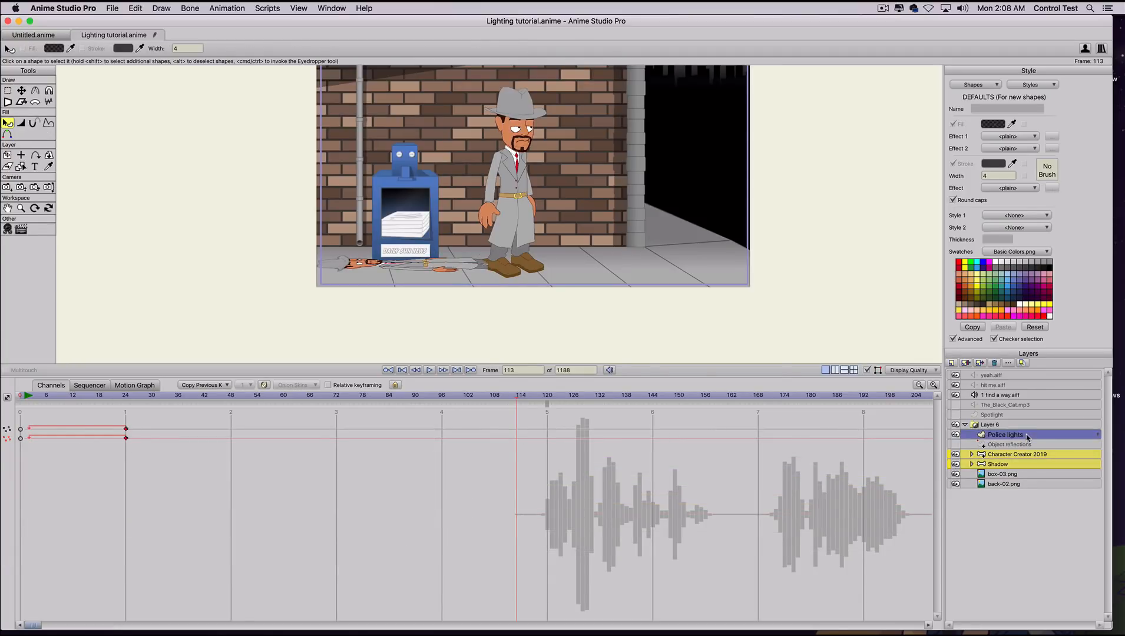
left_click(585, 205)
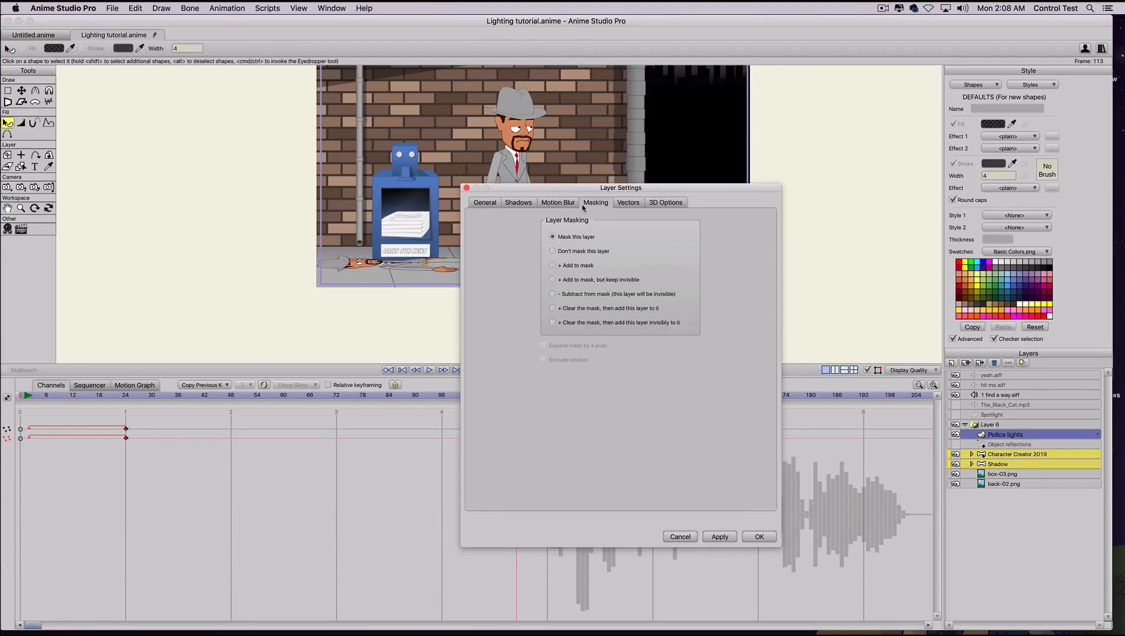
left_click(715, 535)
left_click(758, 536)
scroll(262, 295, "down", 5)
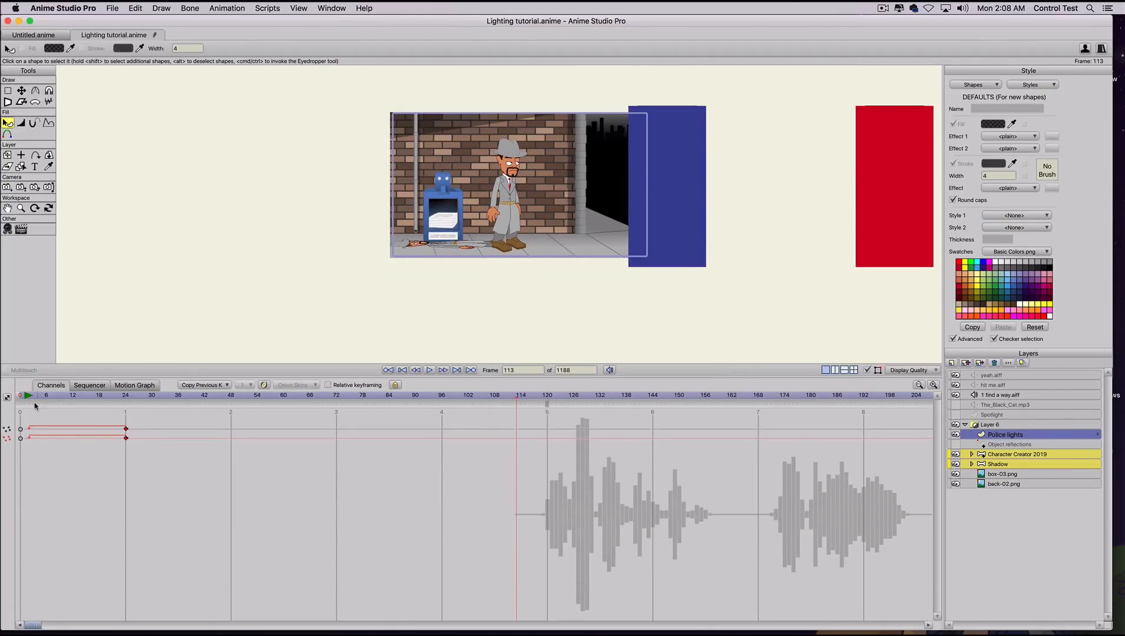
left_click_drag(26, 396, 6, 429)
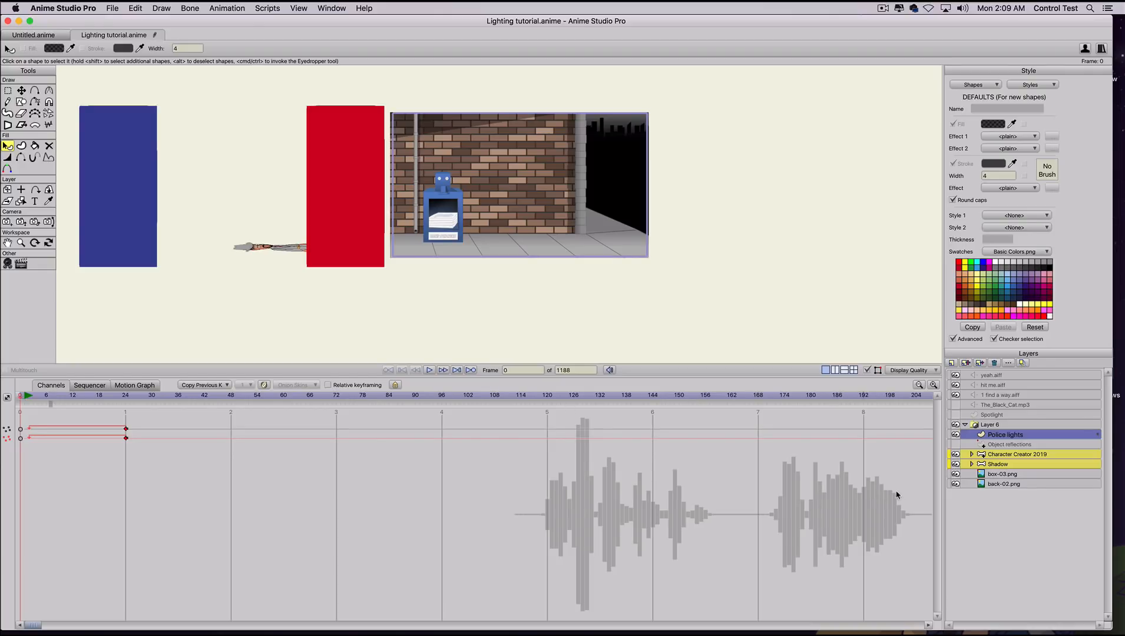
- Set the Police lights layer's masking to Mask this layer
double_click(1015, 437)
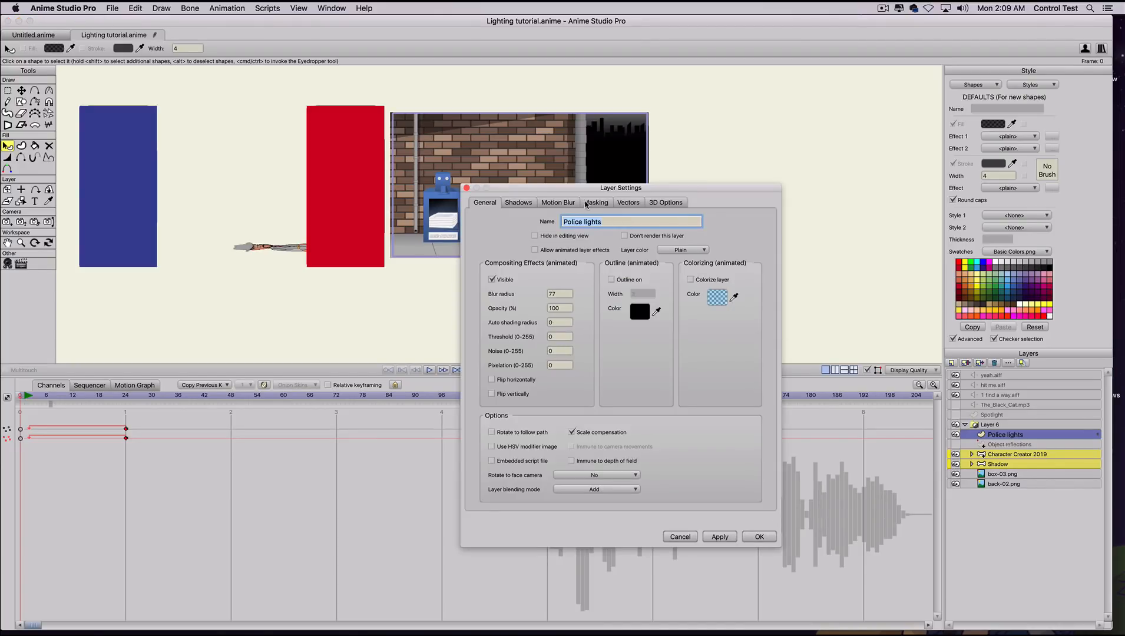
left_click(595, 203)
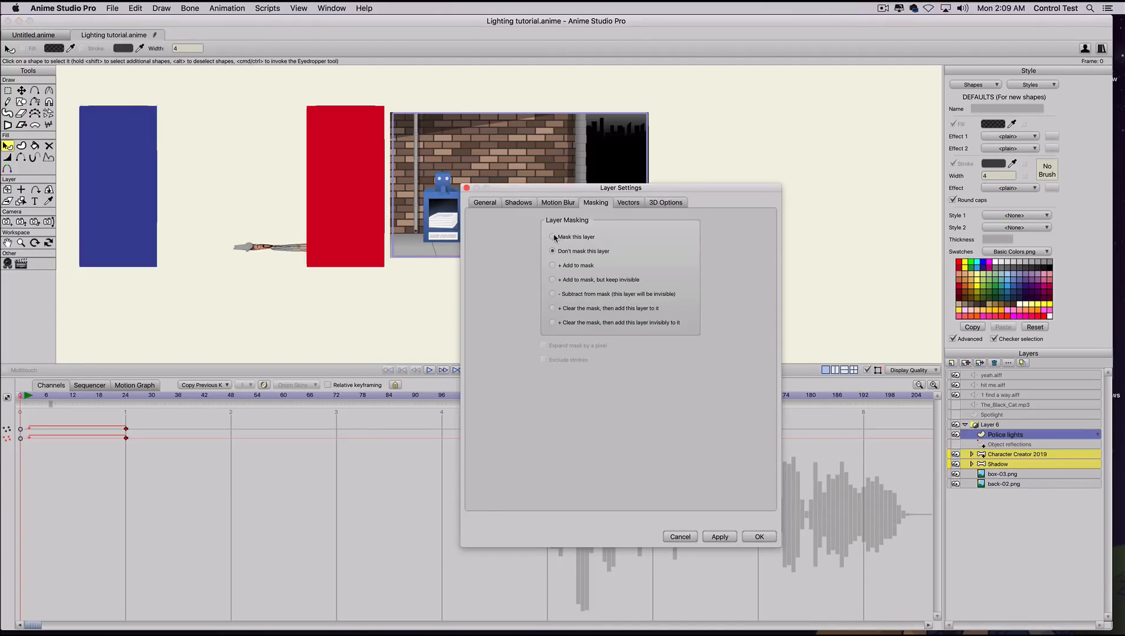
left_click(718, 540)
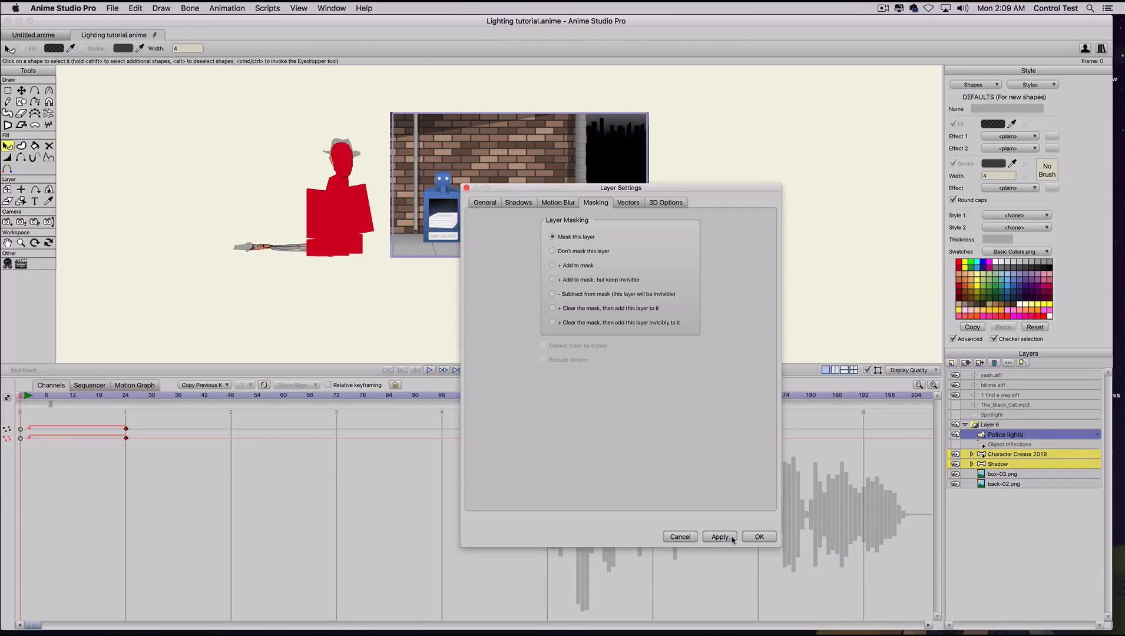
left_click(759, 537)
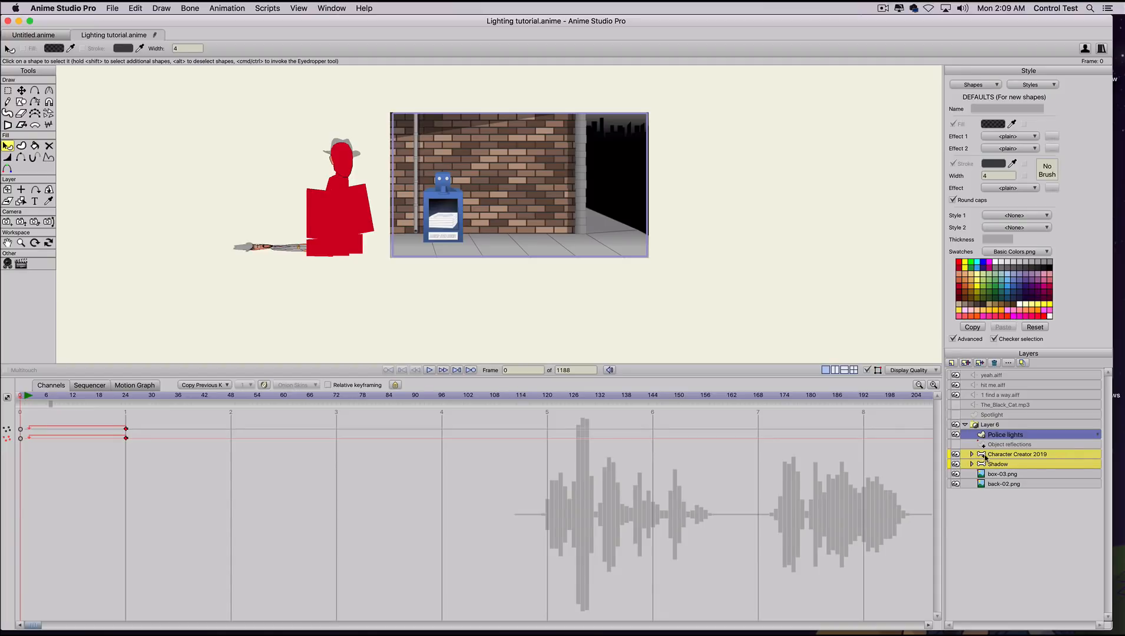
- Examine the lights masked to the character and shadow, and scrub the timeline from frame 0 to frame 83
scroll(318, 259, "down", 3)
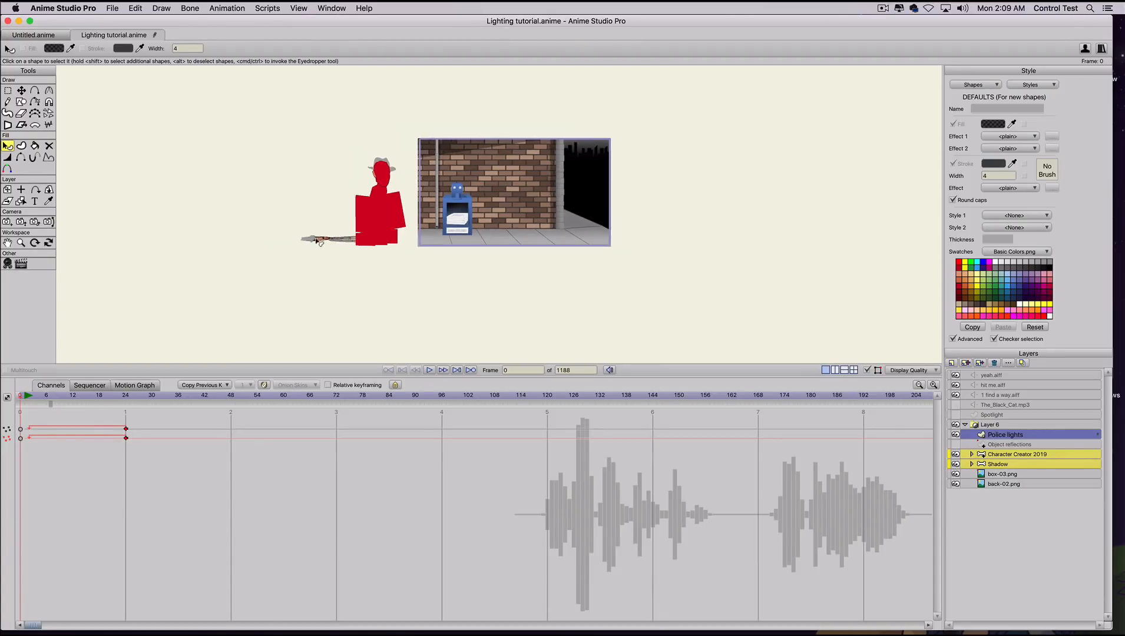
scroll(282, 242, "up", 7)
scroll(281, 242, "up", 2)
scroll(229, 277, "down", 1)
scroll(229, 277, "up", 1)
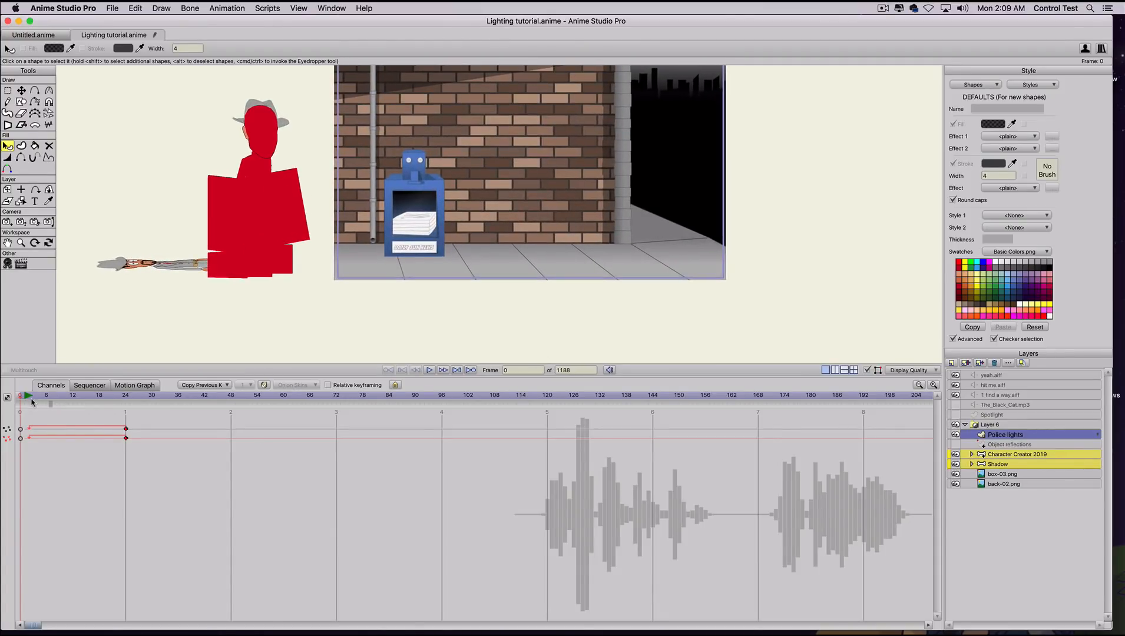
left_click_drag(71, 396, 387, 408)
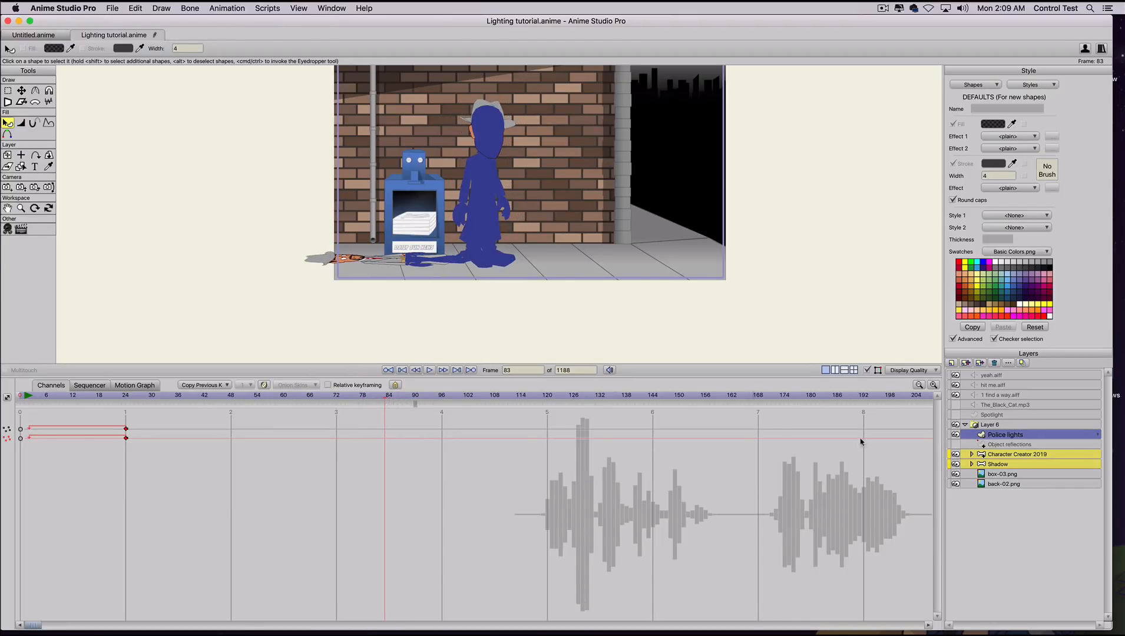
- Review the layer blending mode options in the Police lights settings and leave them without changes
double_click(1035, 434)
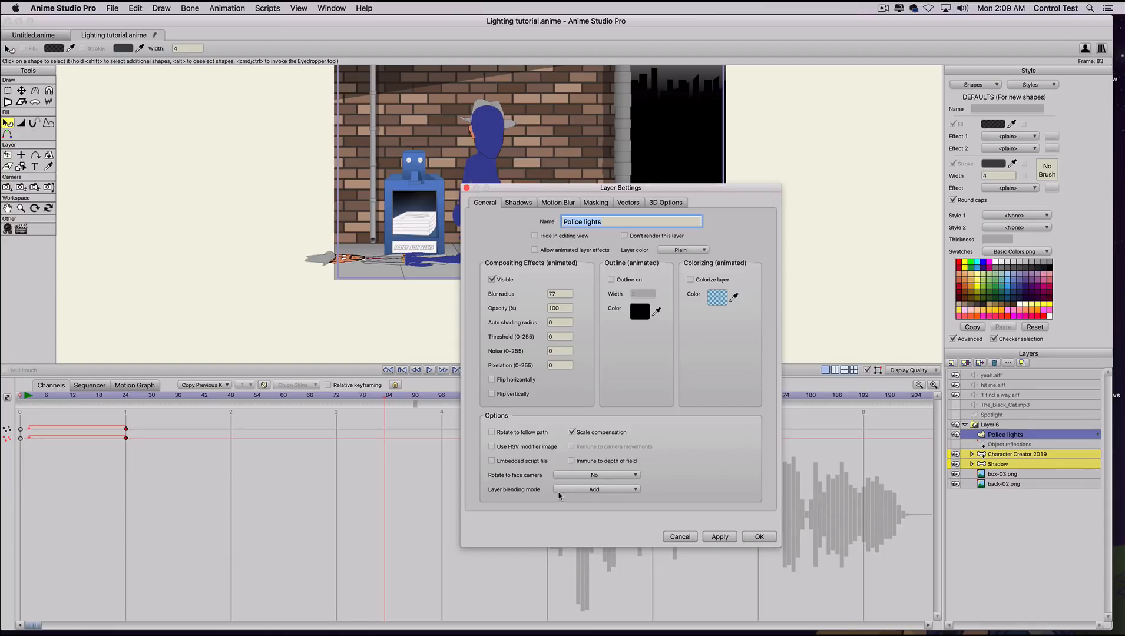
left_click(583, 494)
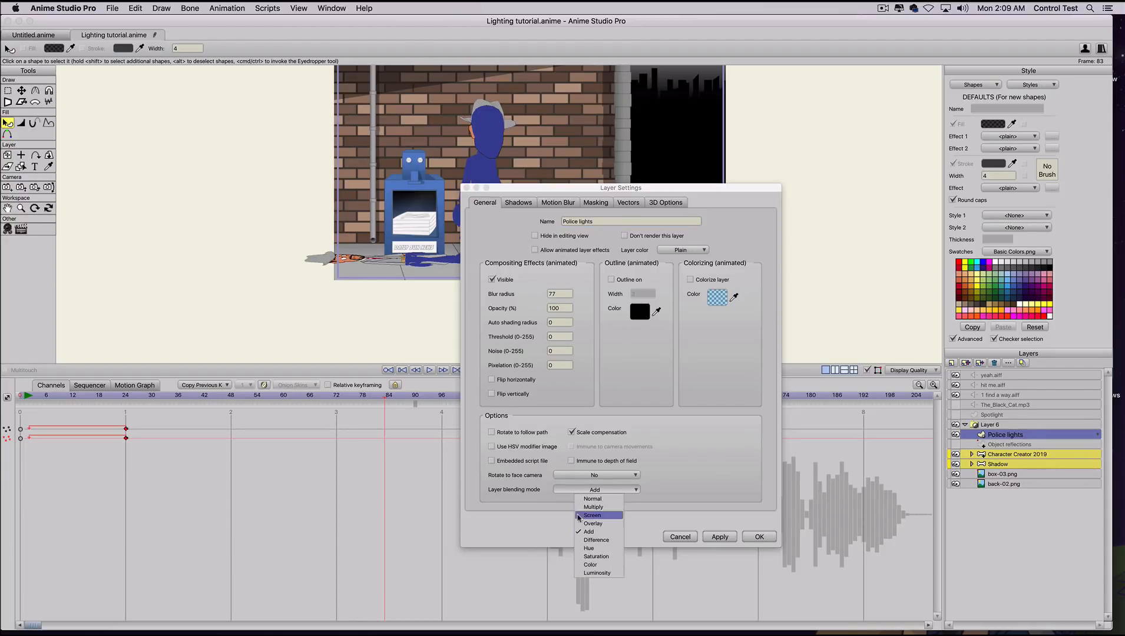
left_click(563, 526)
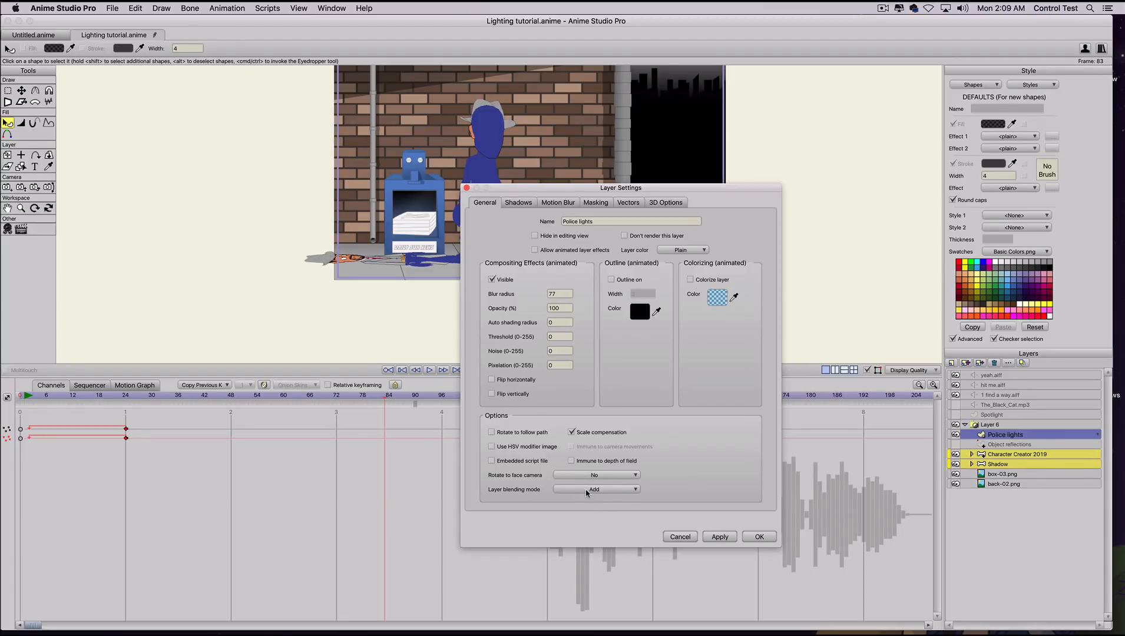
left_click(690, 538)
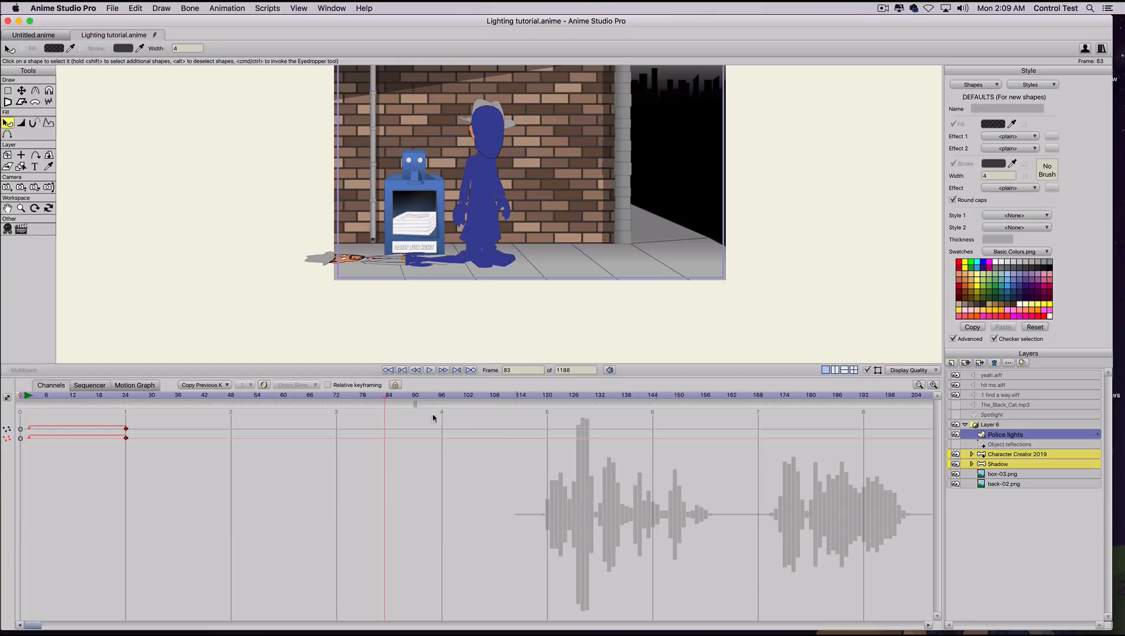
- Scrub the masked police lights to frame 94 and make the Object reflections layer visible
left_click_drag(147, 398, 437, 412)
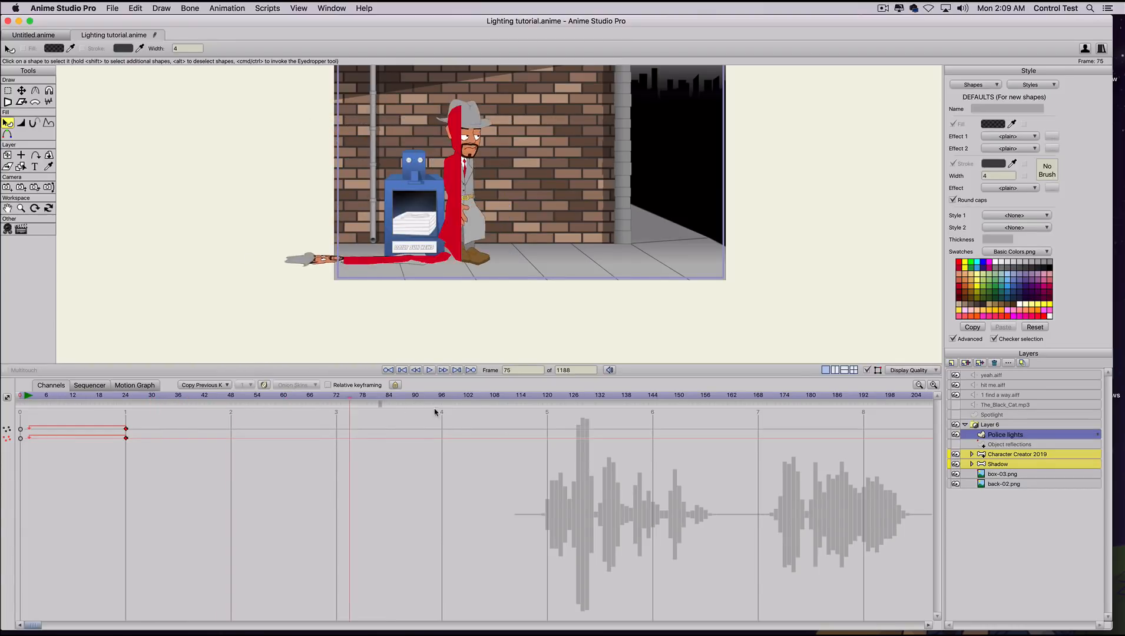
left_click(956, 444)
scroll(489, 219, "down", 3)
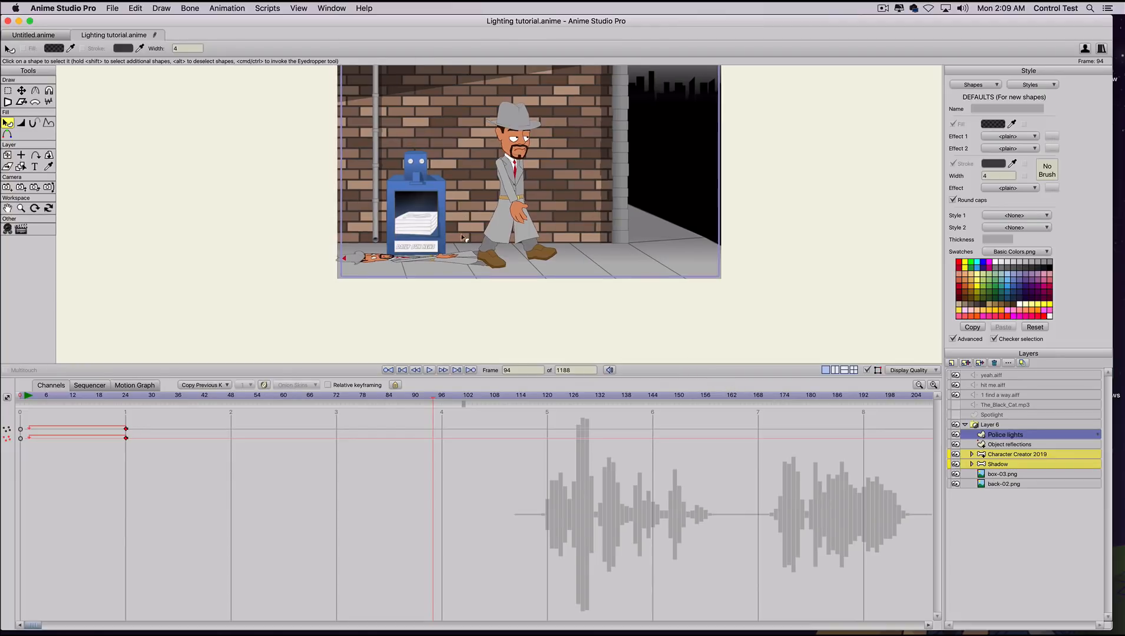
scroll(466, 236, "up", 5)
left_click_drag(453, 223, 493, 275)
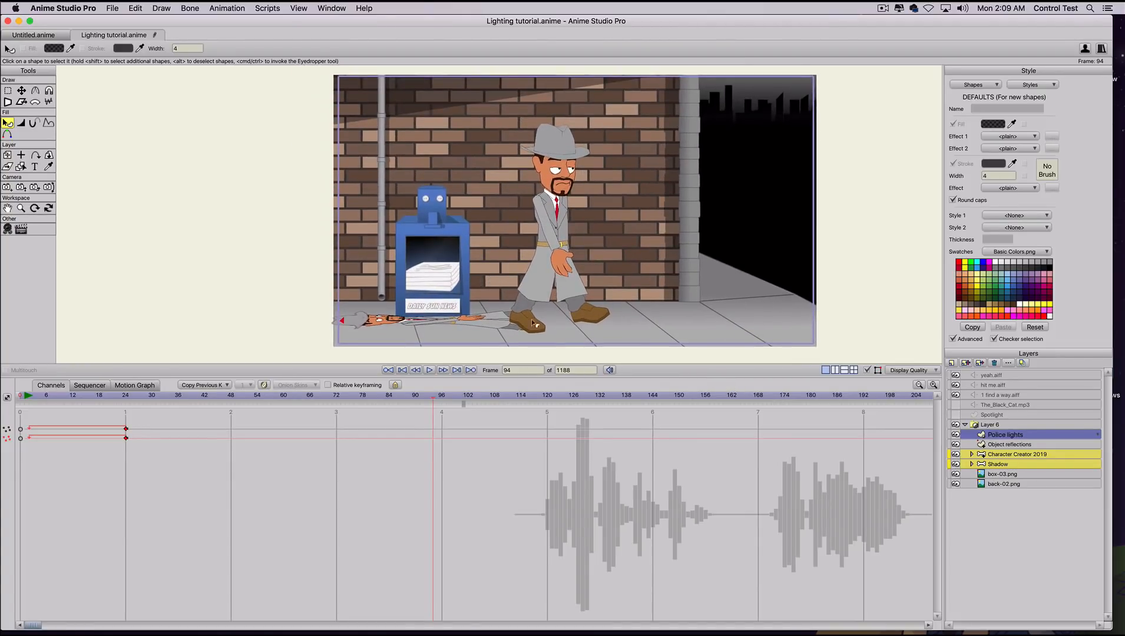
- Set the Object reflections layer's masking to Don't mask this layer
double_click(1006, 445)
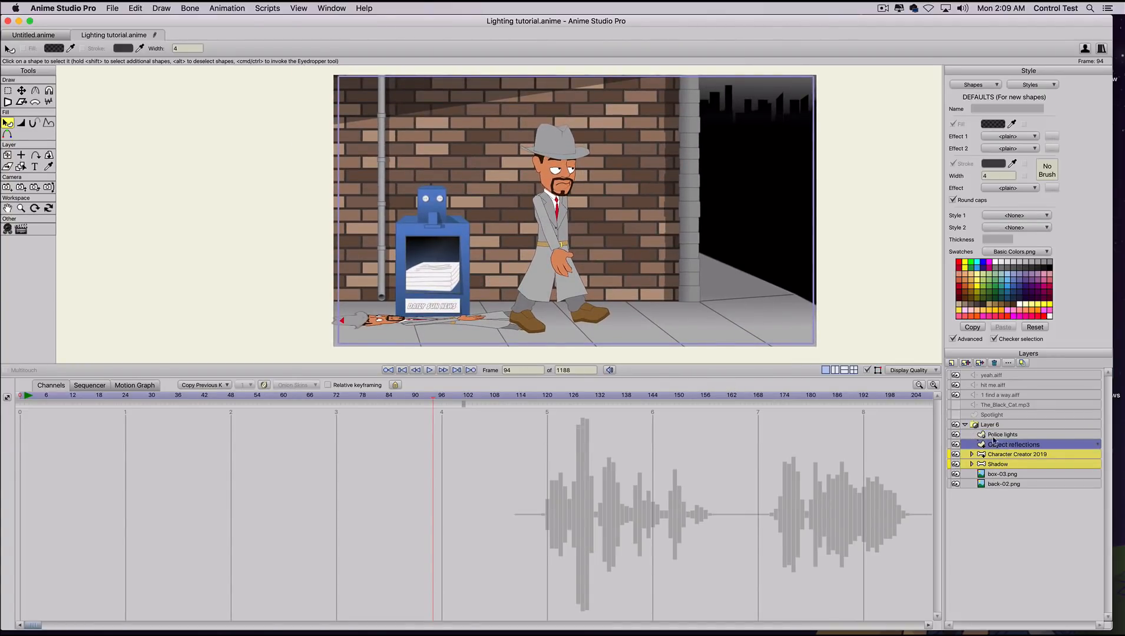
left_click(596, 203)
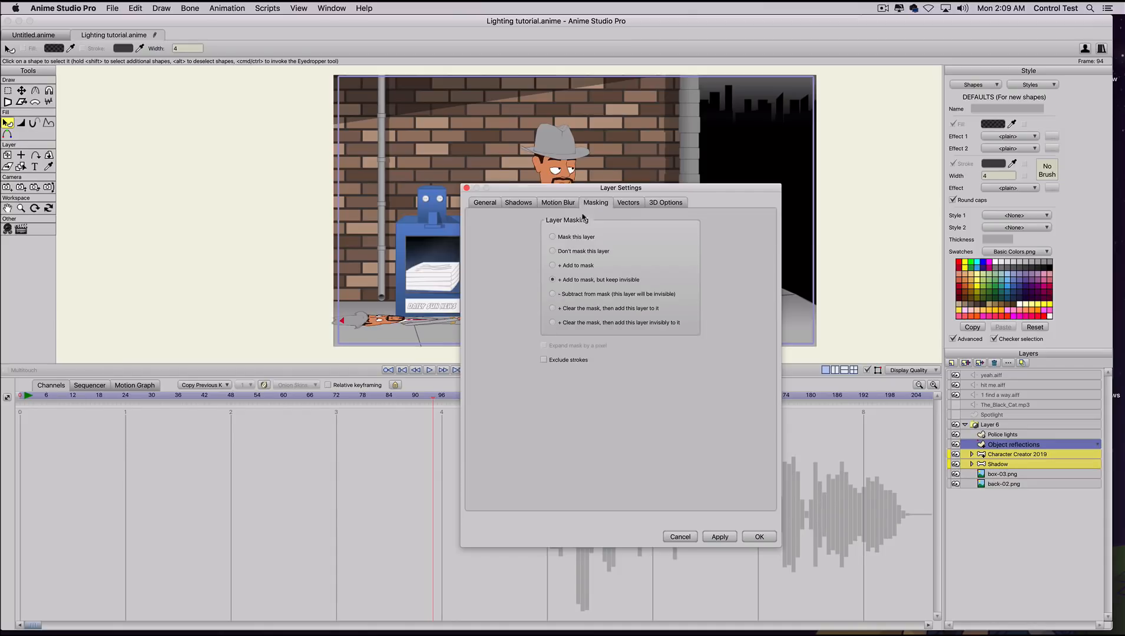
left_click(552, 252)
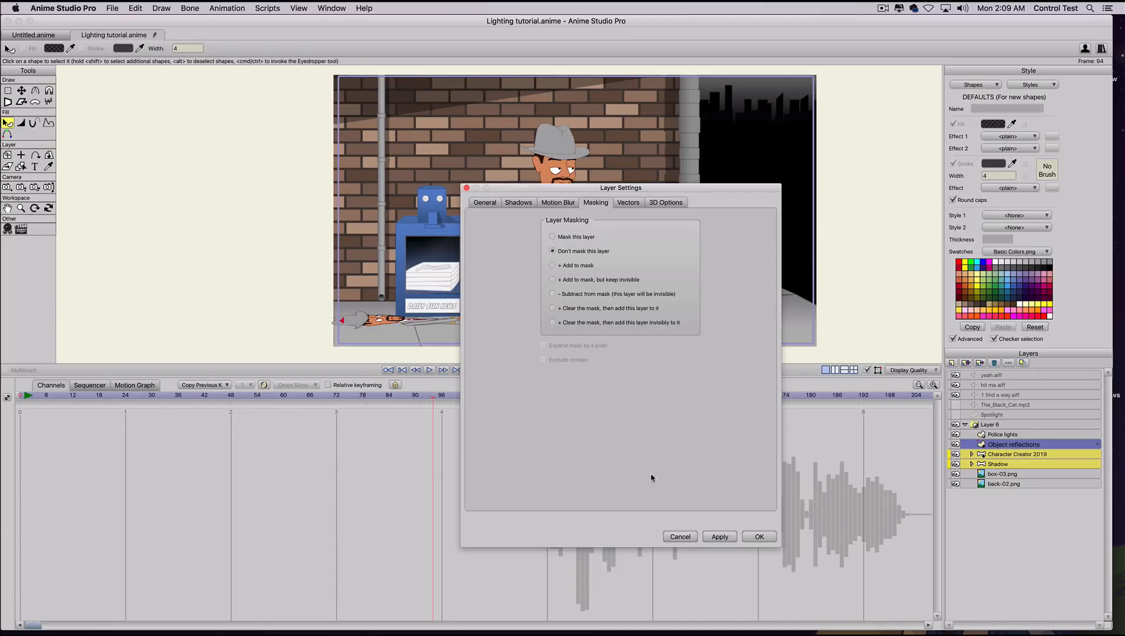
left_click(720, 536)
key("Return")
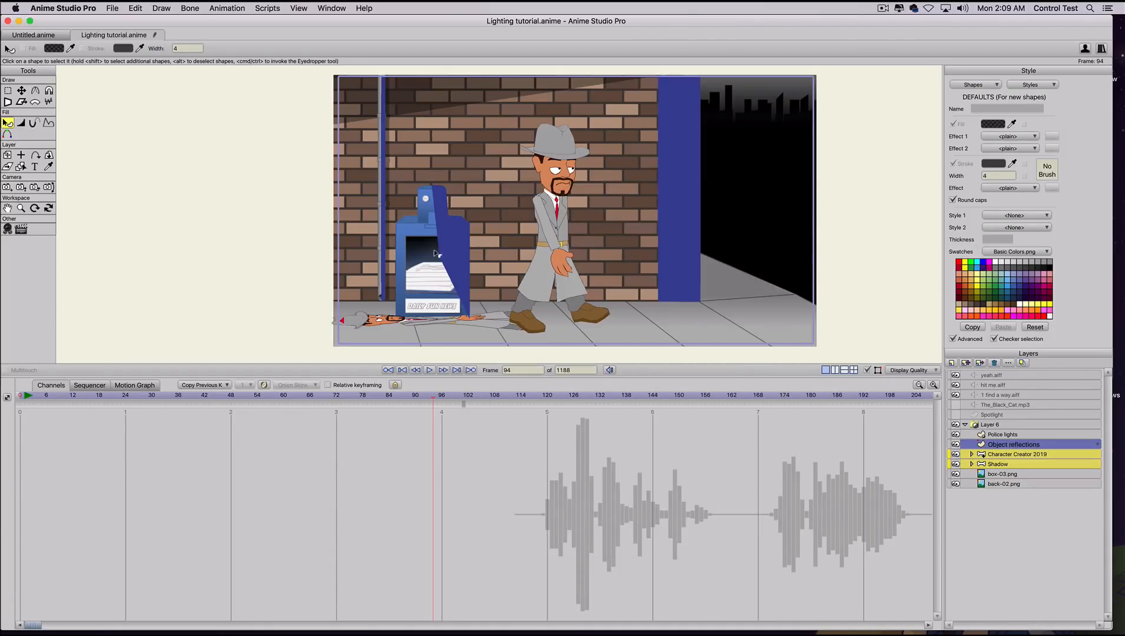
- At frame 94, fill the pole reflection shape yellow, the newspaper box shape purple and the wall column shape orange, and return to frame 1
left_click(382, 129)
left_click(1002, 306)
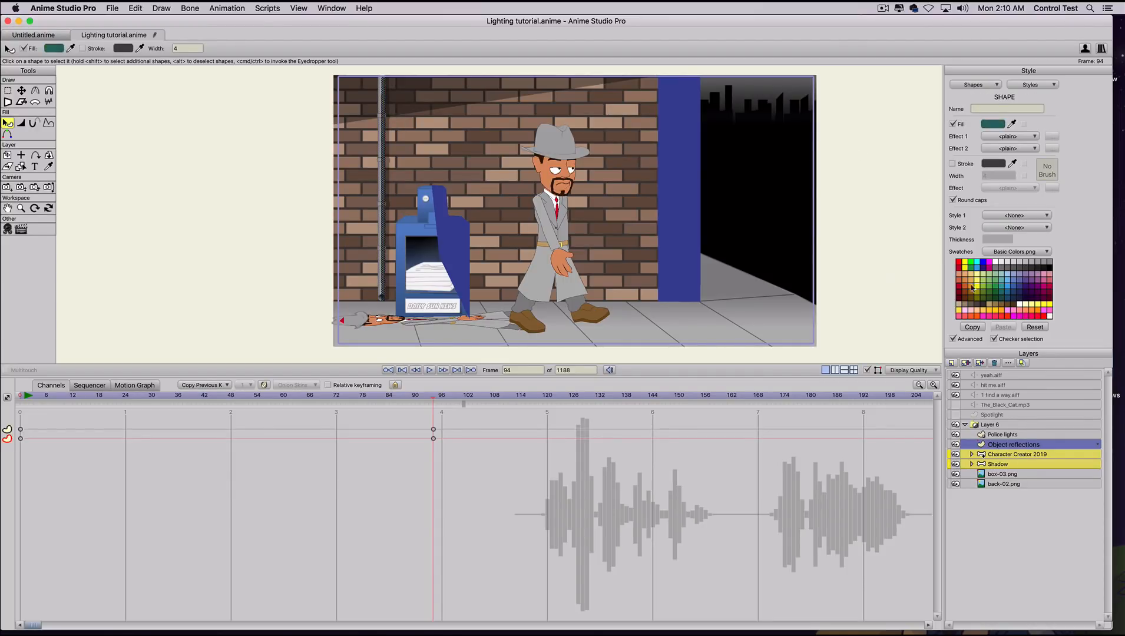
left_click(981, 288)
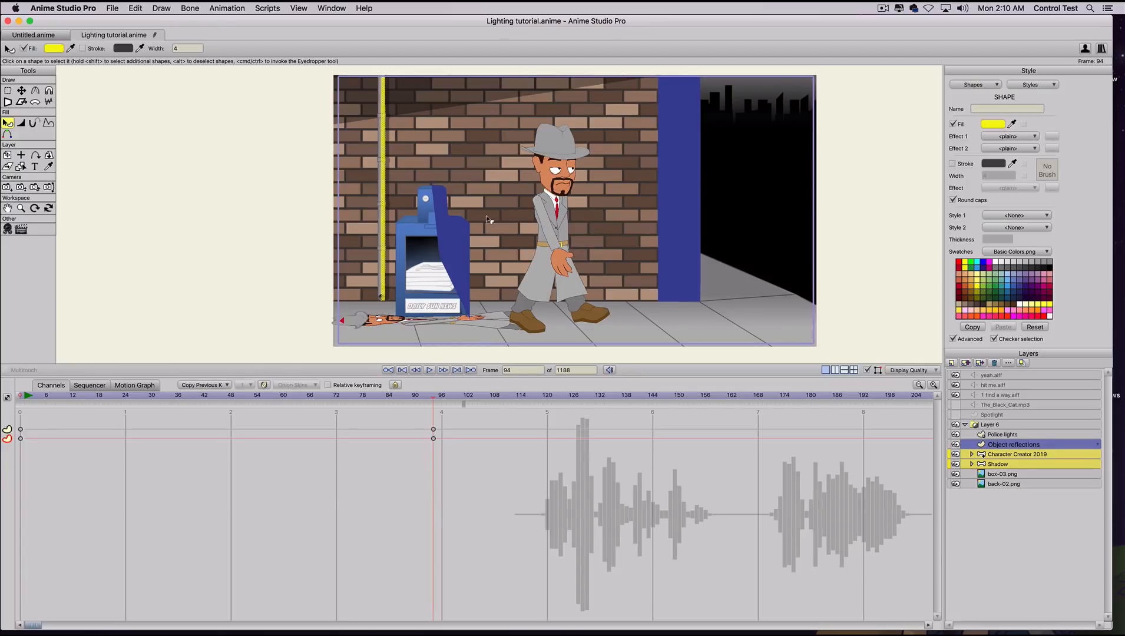
left_click(448, 234)
left_click(1020, 277)
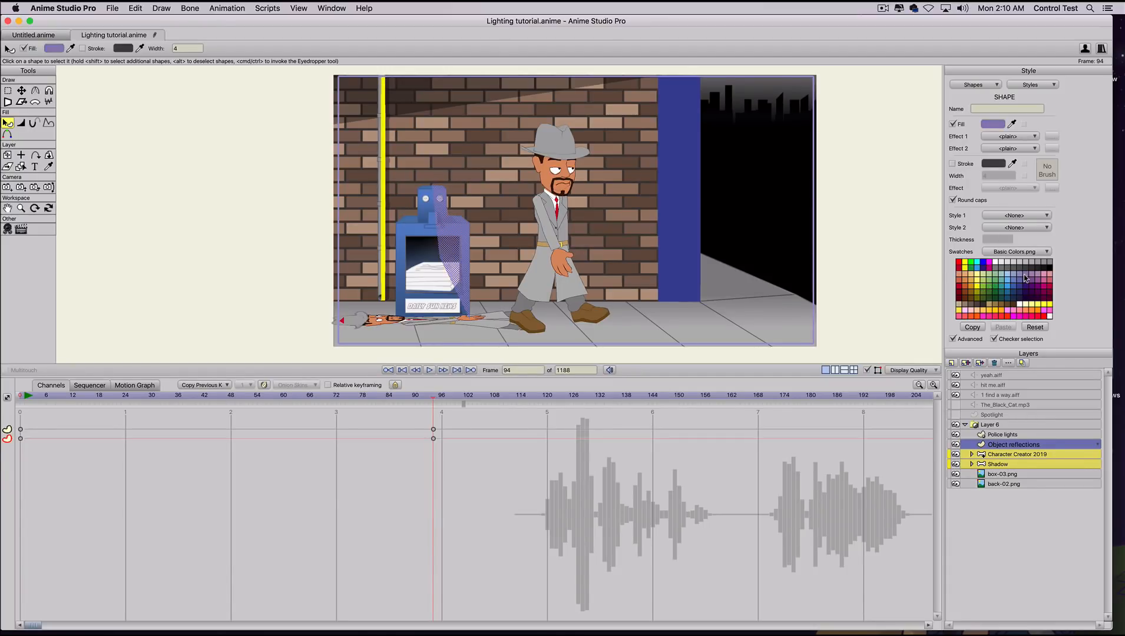
left_click(692, 176)
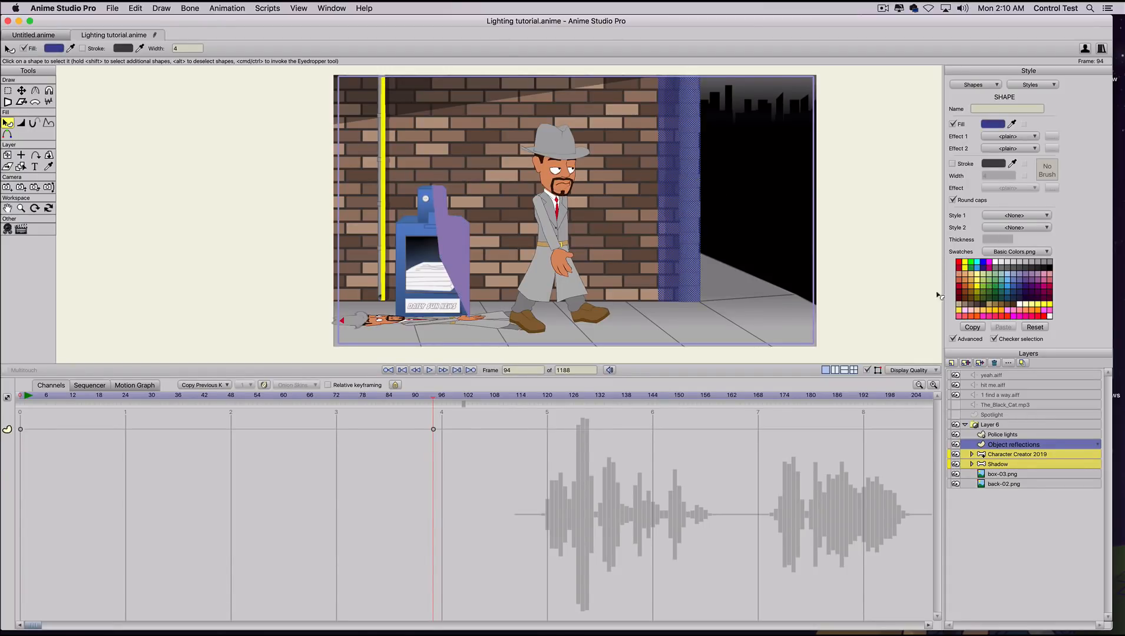
left_click(970, 290)
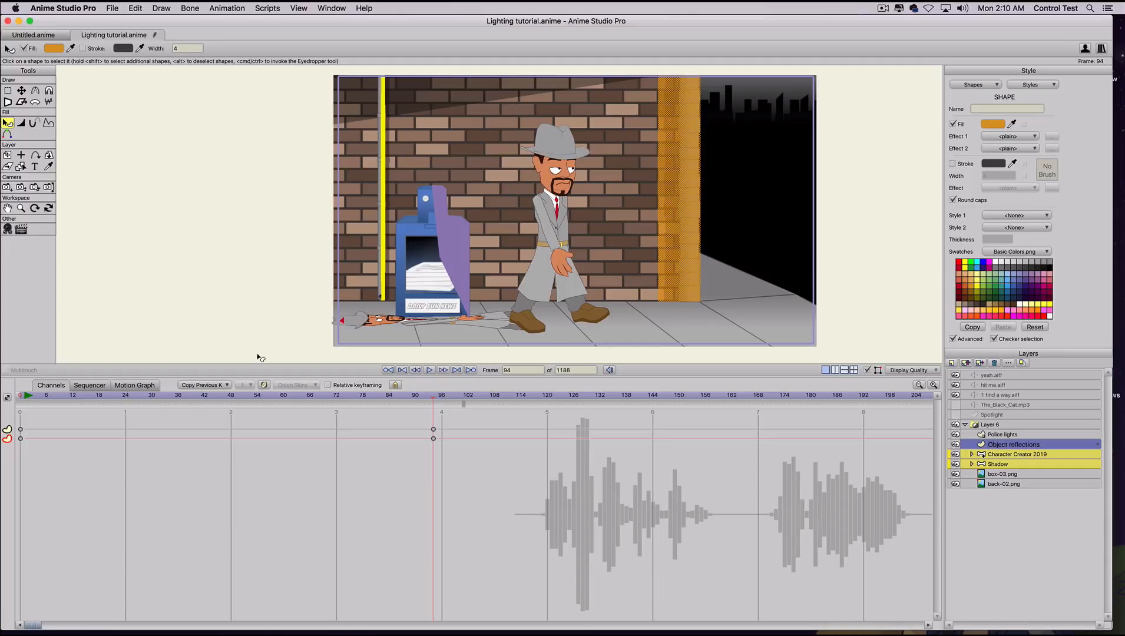
left_click(25, 396)
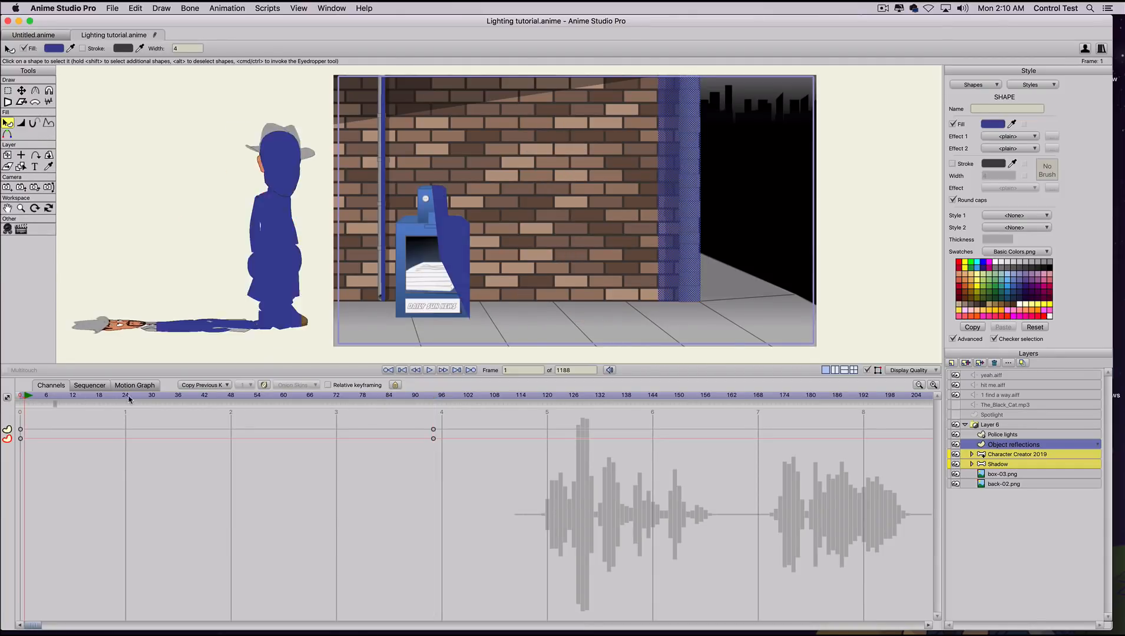
- At frame 0, set the Object reflections layer's masking to + Add to mask, but keep invisible
left_click_drag(129, 396, 2, 400)
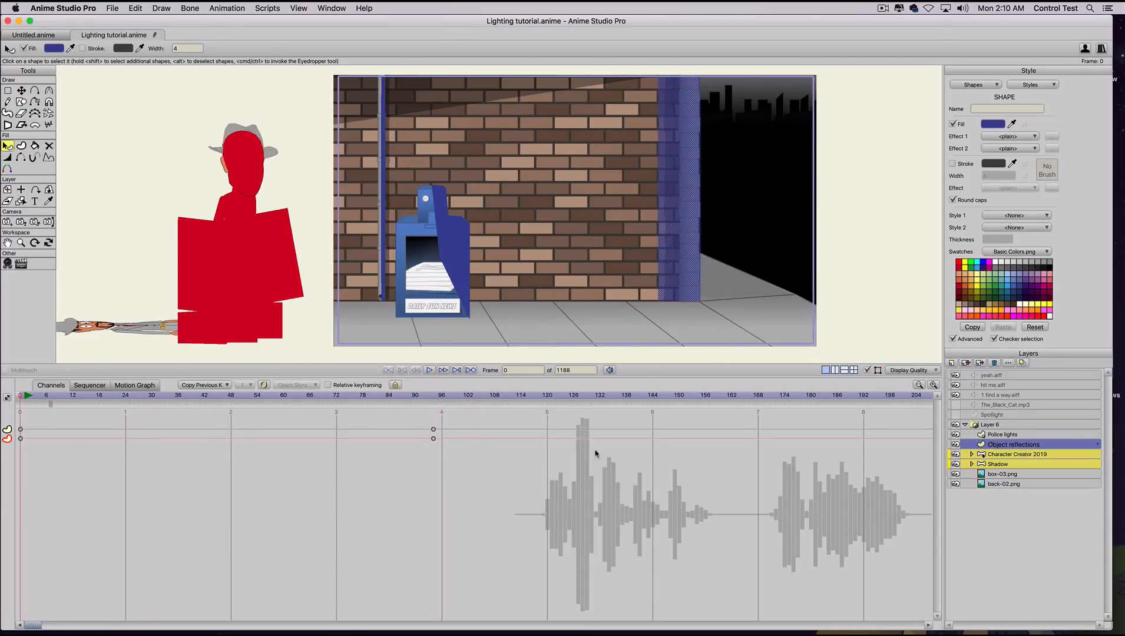
double_click(1006, 448)
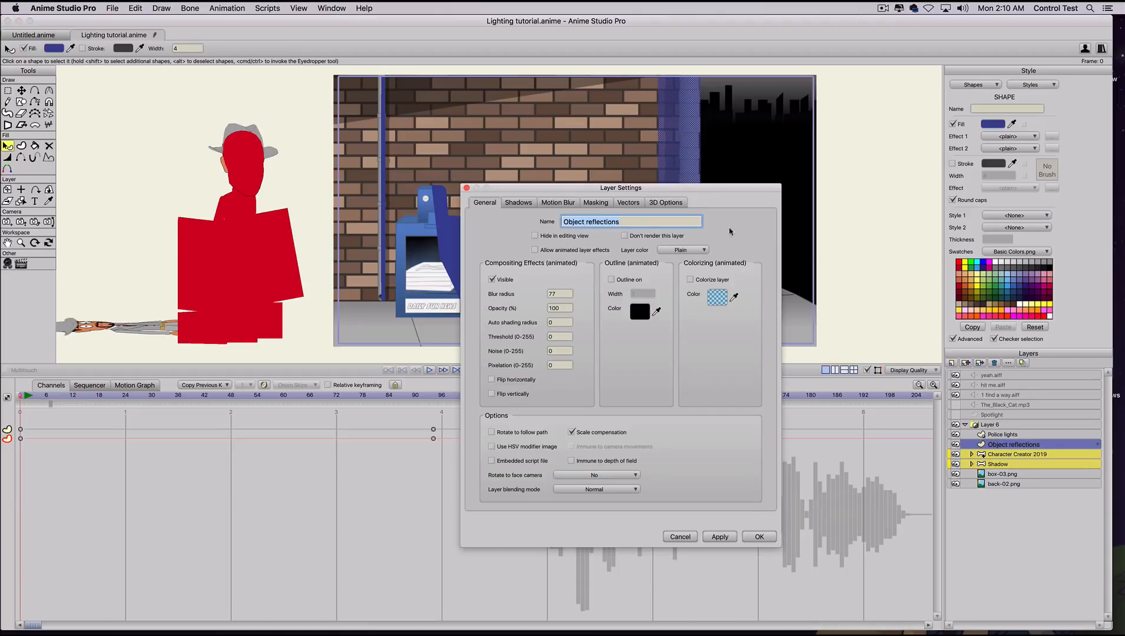
left_click(594, 202)
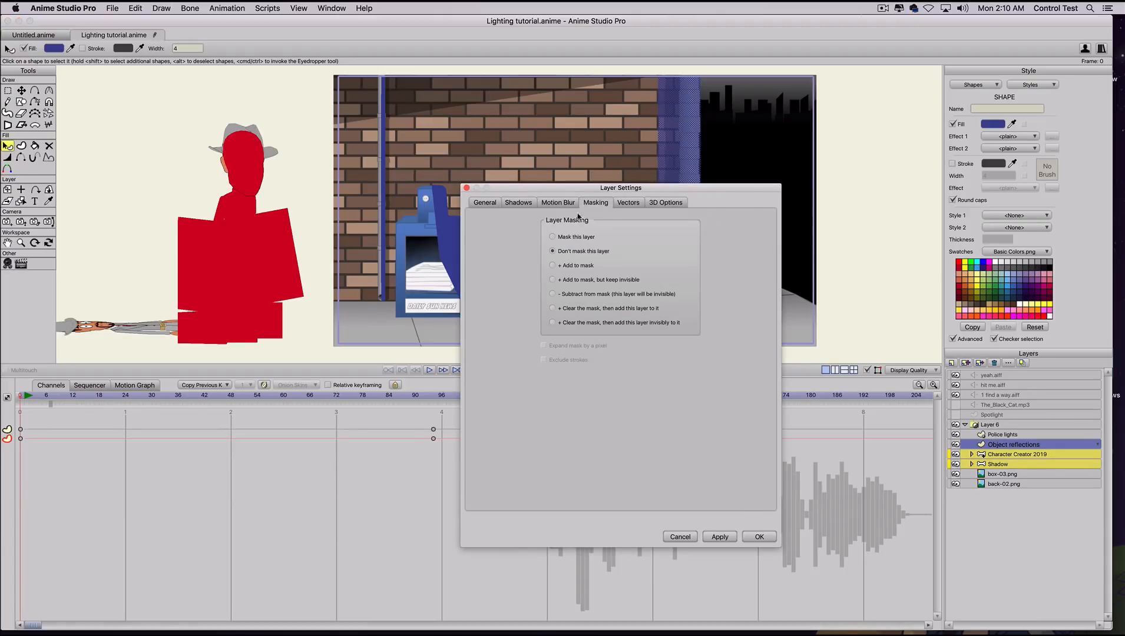
left_click(553, 281)
left_click(720, 537)
left_click(760, 536)
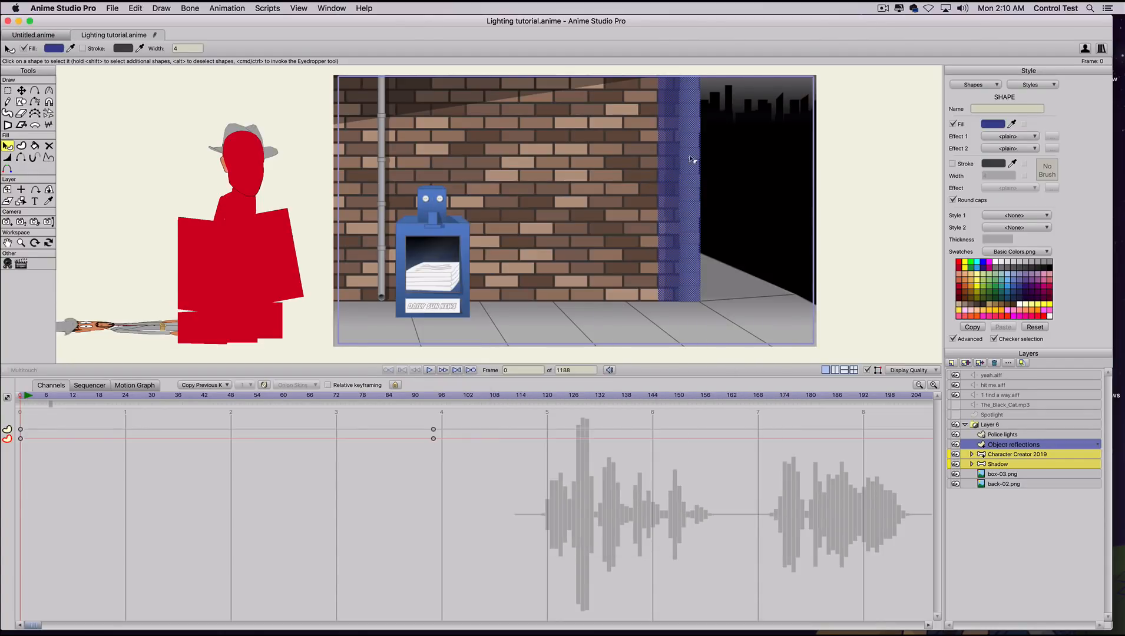
- Scrub to frame 103, deselect the shape, and render that frame to check the masked reflections, closing the preview
mouse_move(44, 398)
left_mouse_down()
mouse_move(426, 401)
mouse_move(1, 407)
mouse_move(472, 400)
left_mouse_up()
left_click(879, 296)
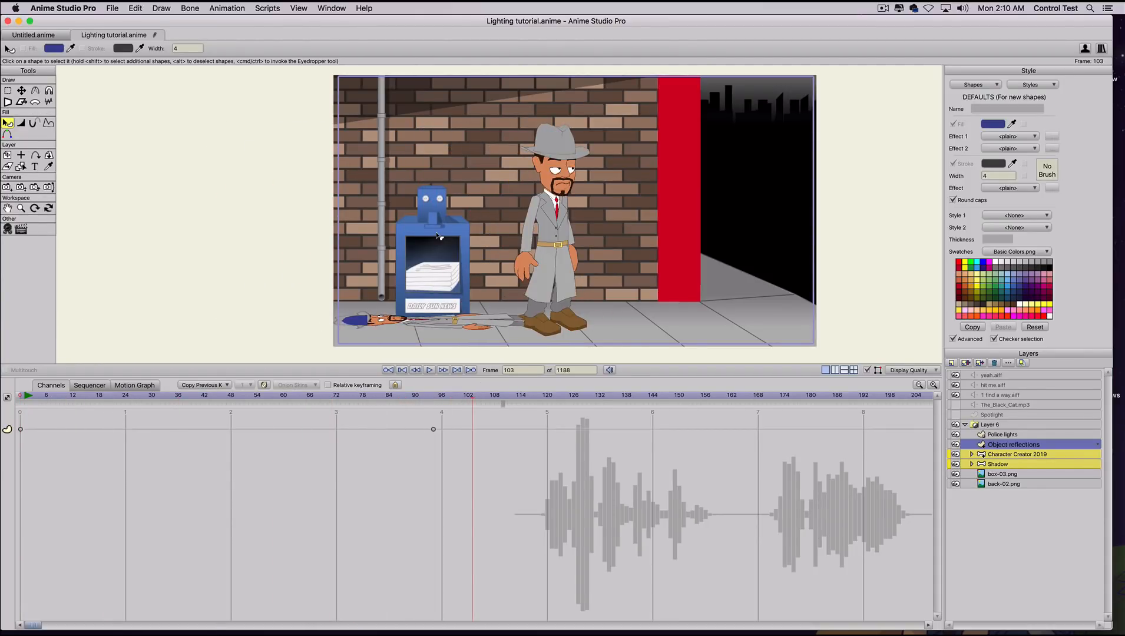
key("super+r")
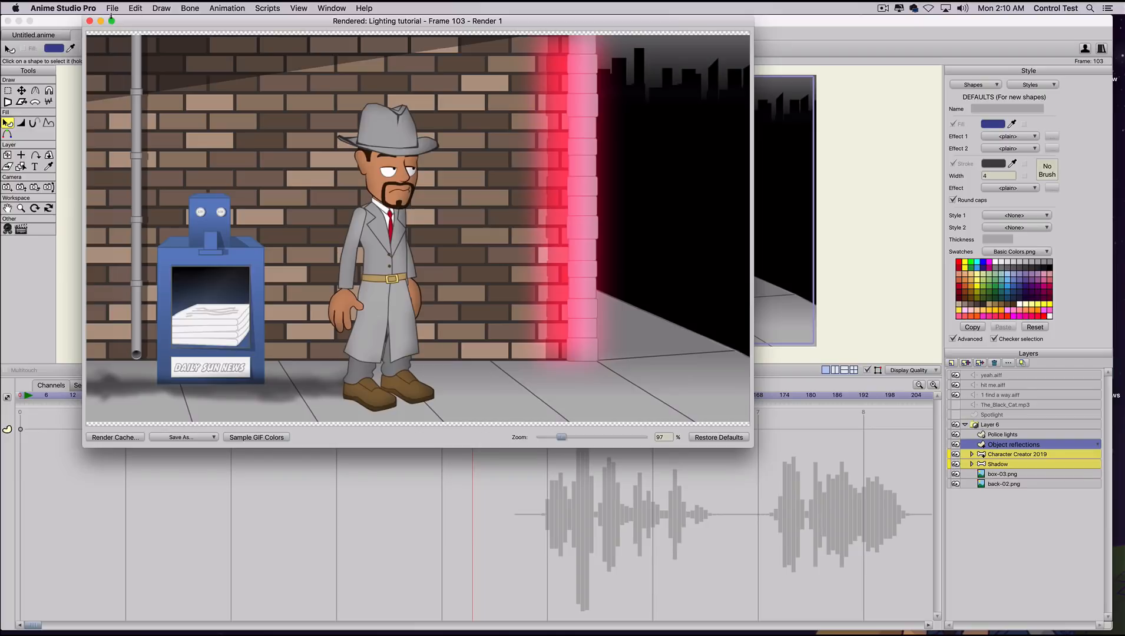
left_click(89, 22)
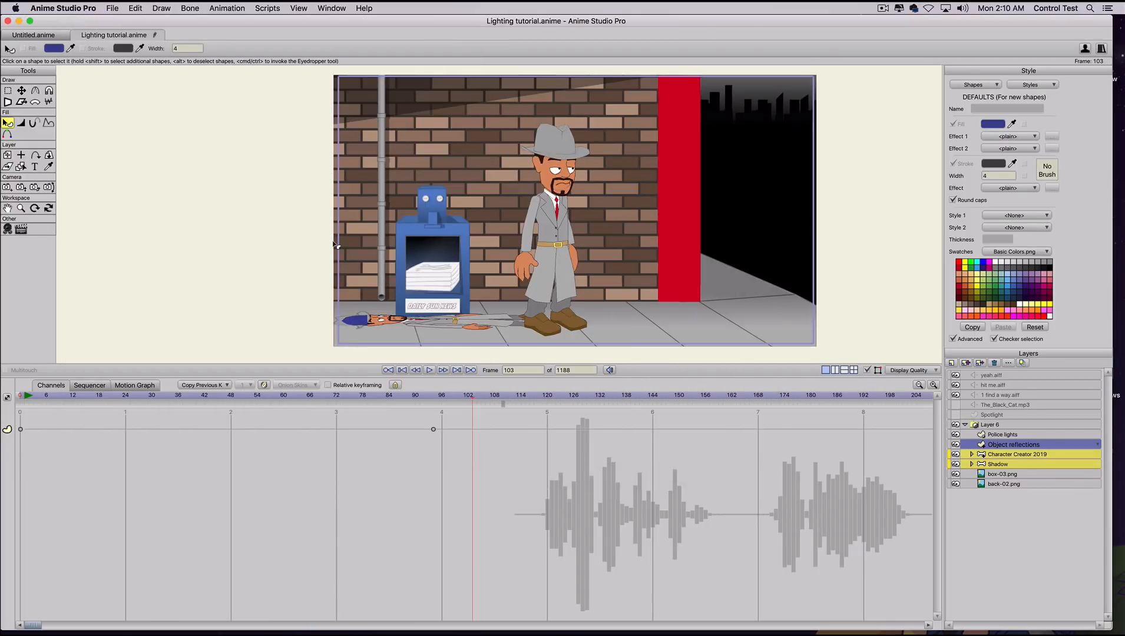